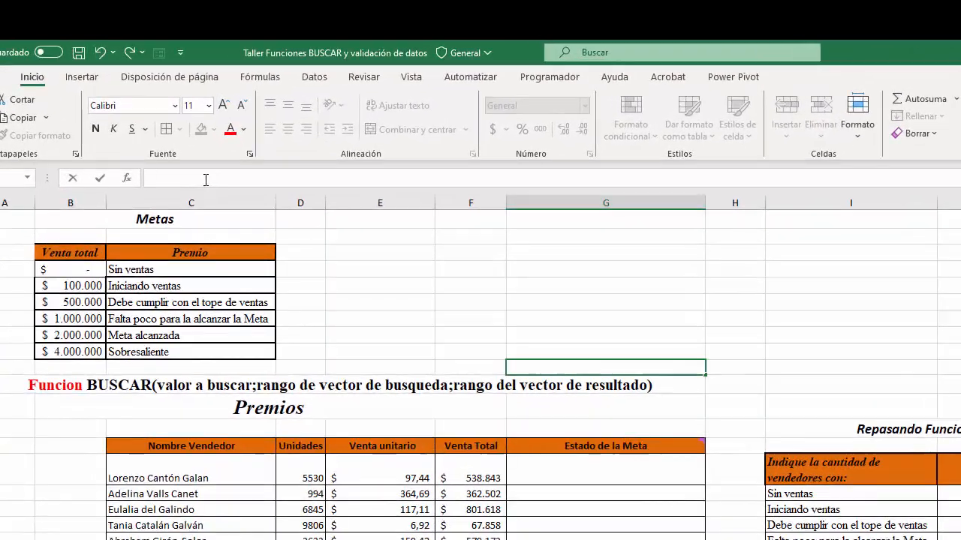
# Step: Start a BUSCAR formula in the empty cell above the Premios table, view its vector-form arguments, and discard it
pyautogui.click(206, 179)
pyautogui.write('=BU')
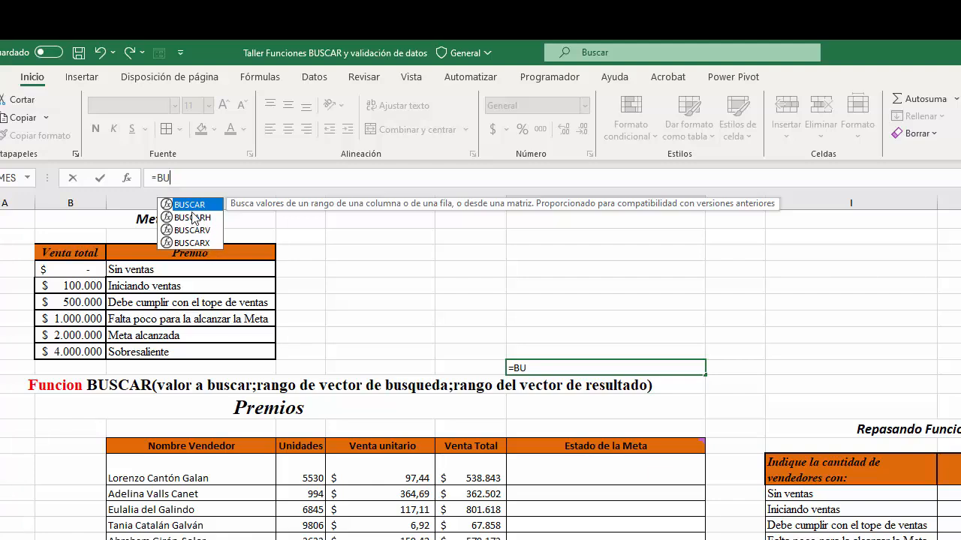
pyautogui.doubleClick(193, 211)
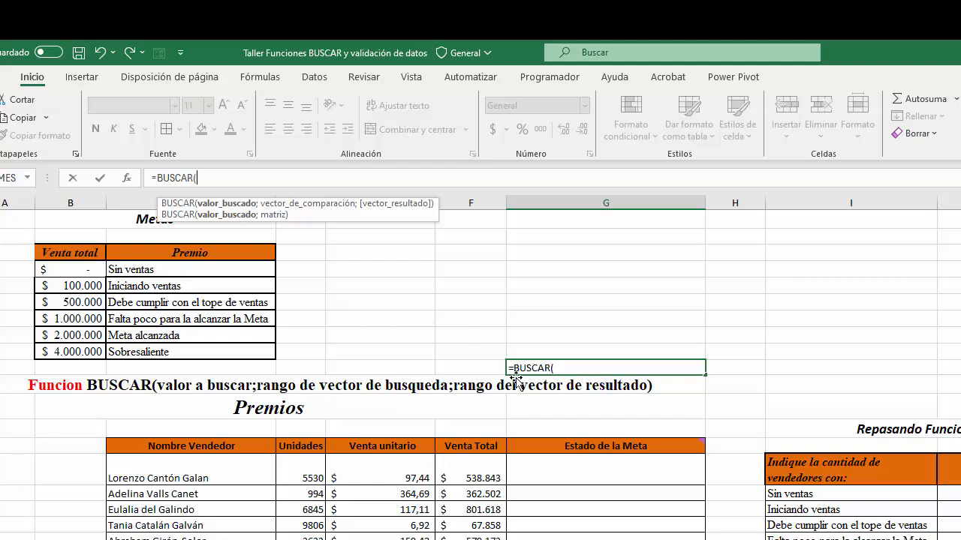
pyautogui.click(125, 180)
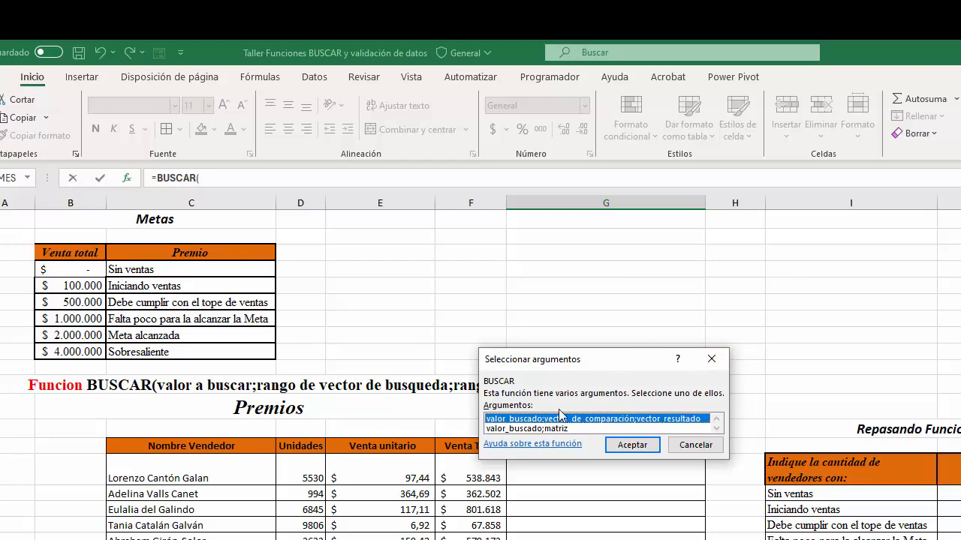
pyautogui.click(631, 446)
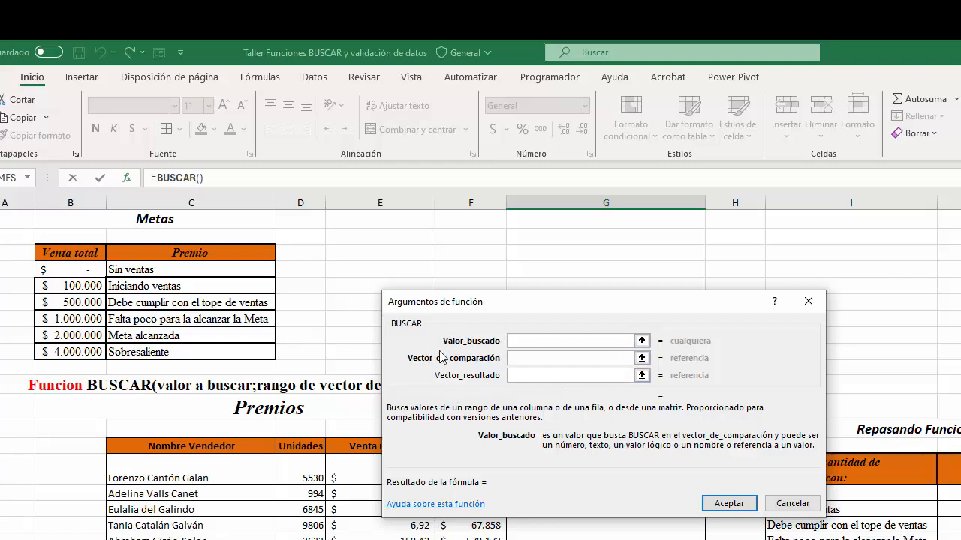
pyautogui.moveTo(585, 314); pyautogui.dragTo(960, 408)
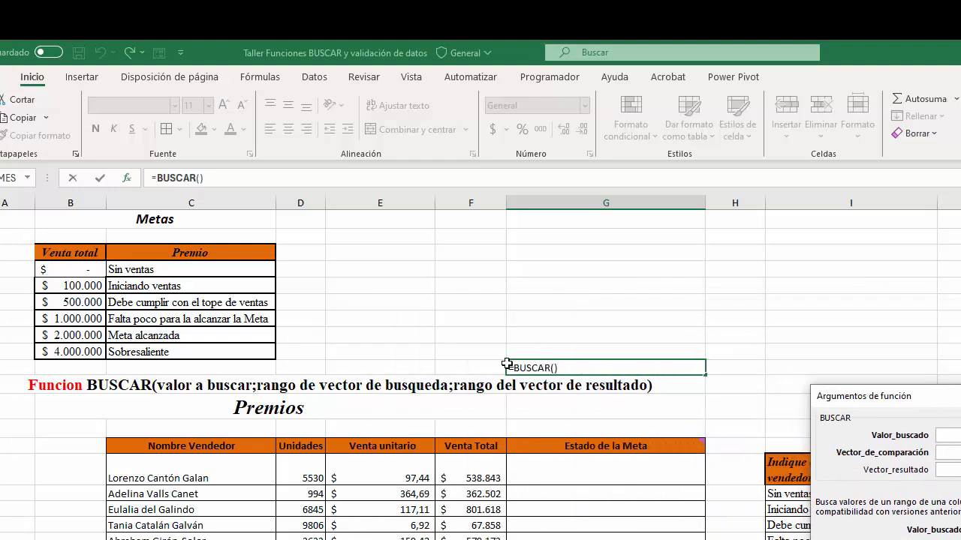
pyautogui.moveTo(927, 406); pyautogui.dragTo(605, 258)
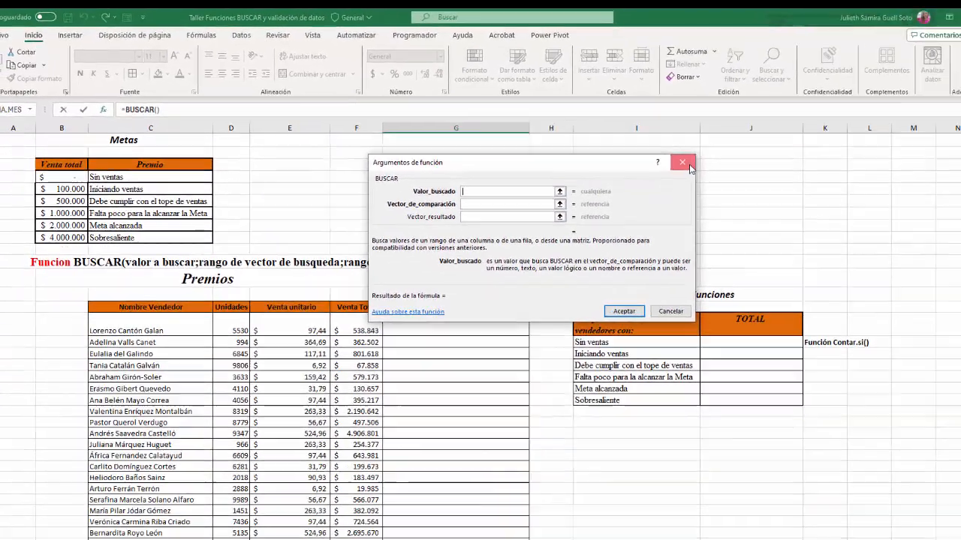
pyautogui.click(688, 166)
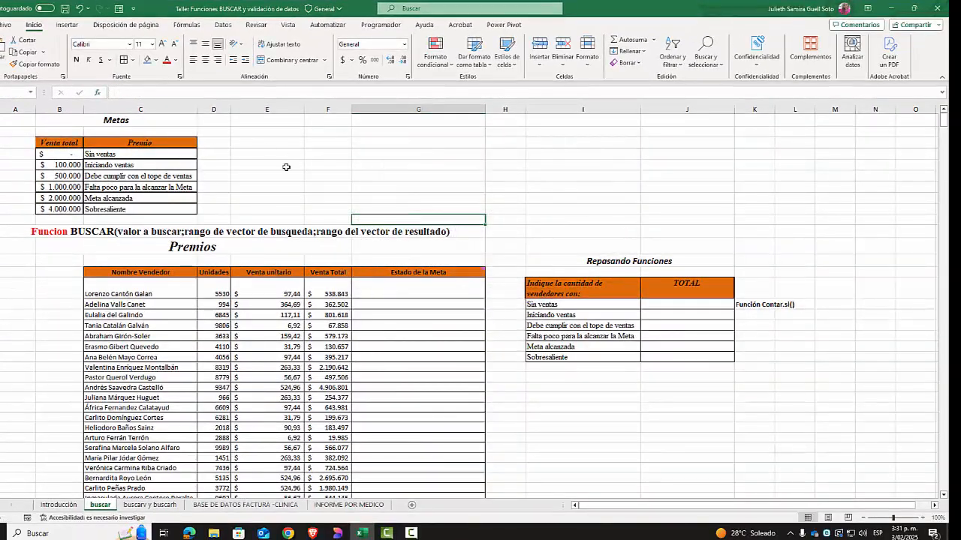
# Step: Fill the empty range G4:J4 beside the Metas table with a background colour
pyautogui.moveTo(793, 156); pyautogui.dragTo(804, 278)
pyautogui.moveTo(521, 151); pyautogui.dragTo(747, 153)
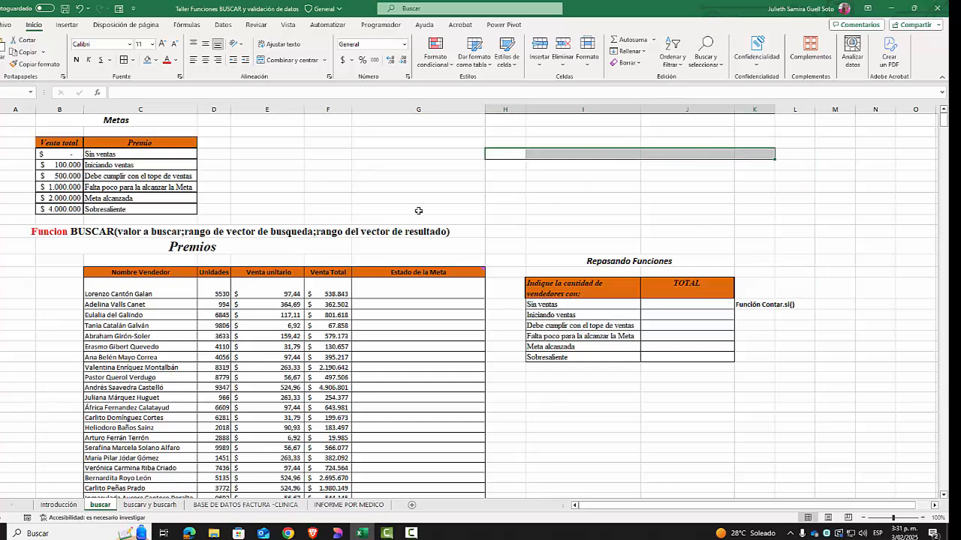
pyautogui.moveTo(120, 273); pyautogui.dragTo(438, 449)
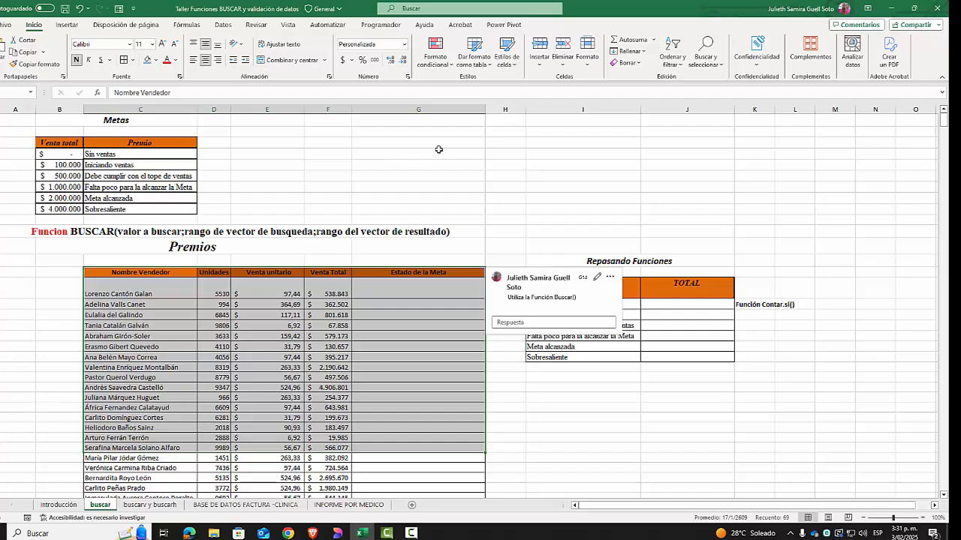
pyautogui.moveTo(355, 153); pyautogui.dragTo(701, 156)
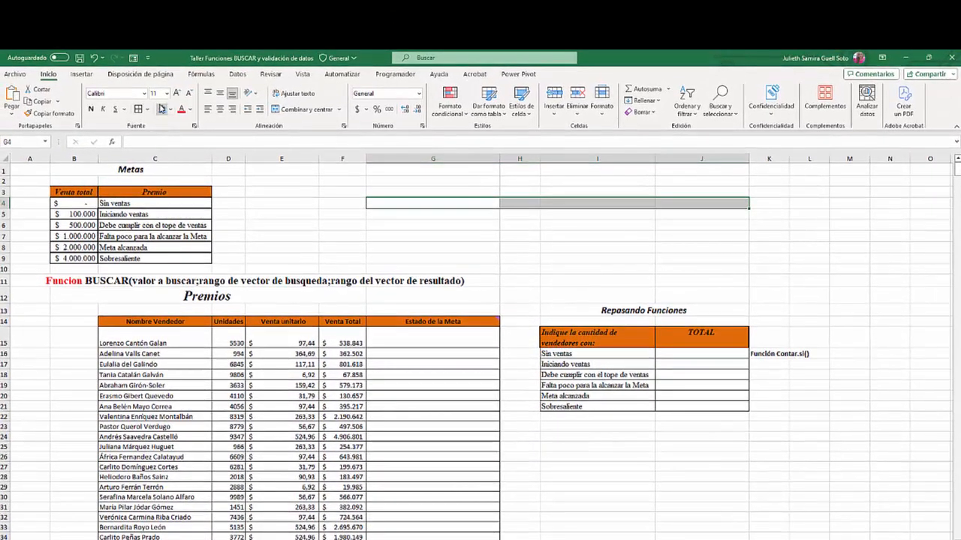
pyautogui.click(156, 92)
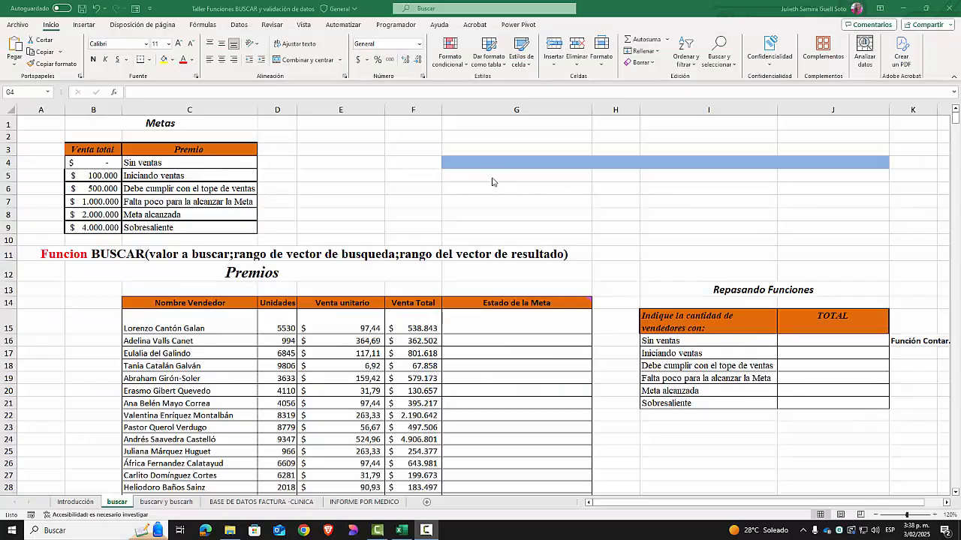
# Step: Remove the background fill from the range G4:J9
pyautogui.click(492, 165)
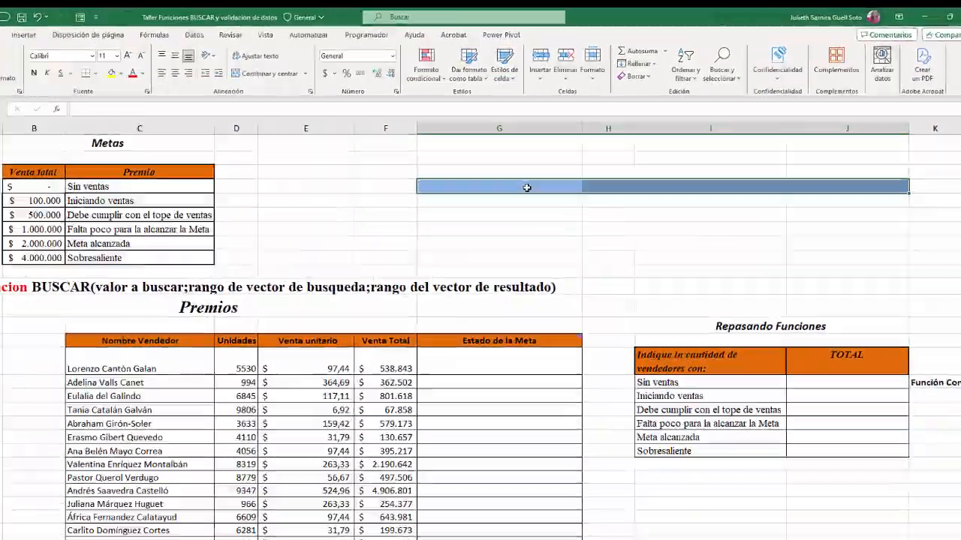
pyautogui.click(527, 187)
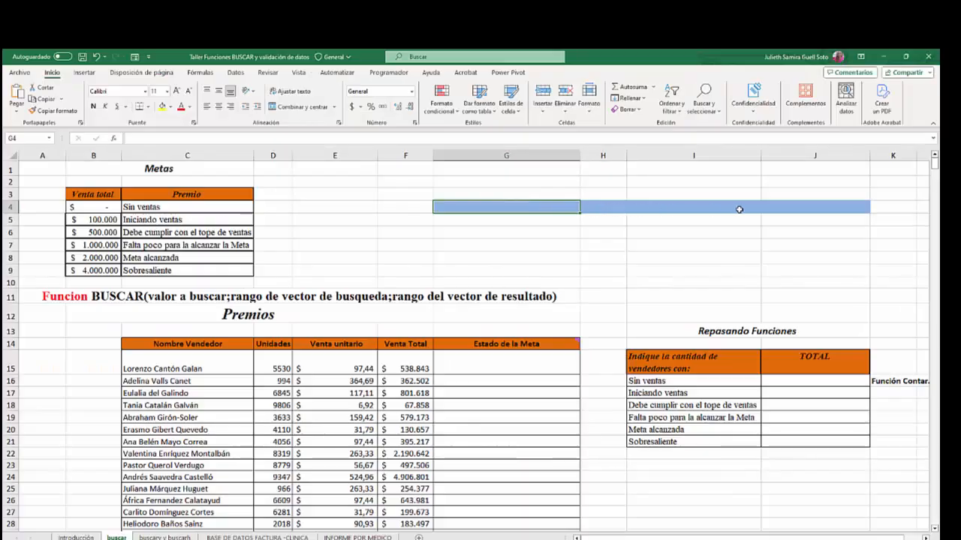
pyautogui.click(793, 209)
pyautogui.moveTo(793, 207); pyautogui.dragTo(709, 277)
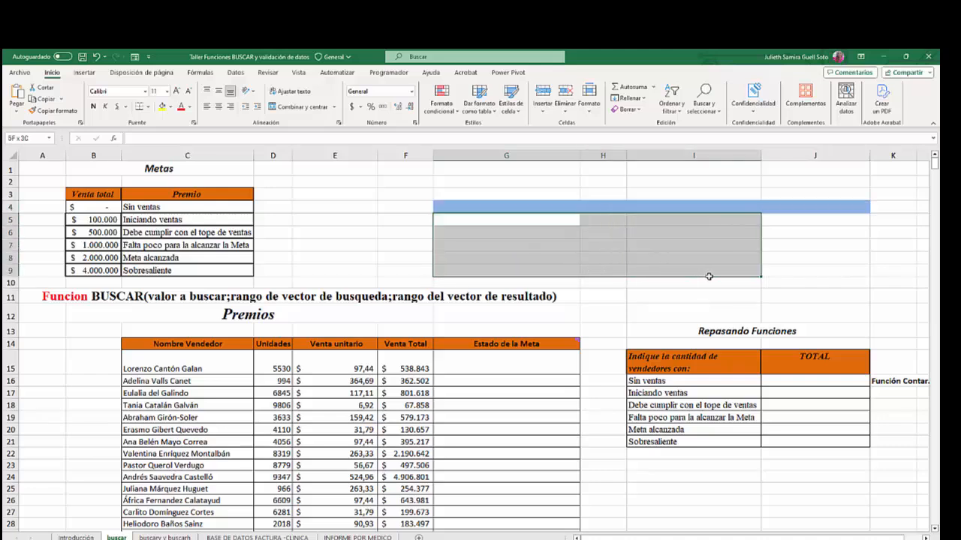
pyautogui.moveTo(528, 209); pyautogui.dragTo(792, 273)
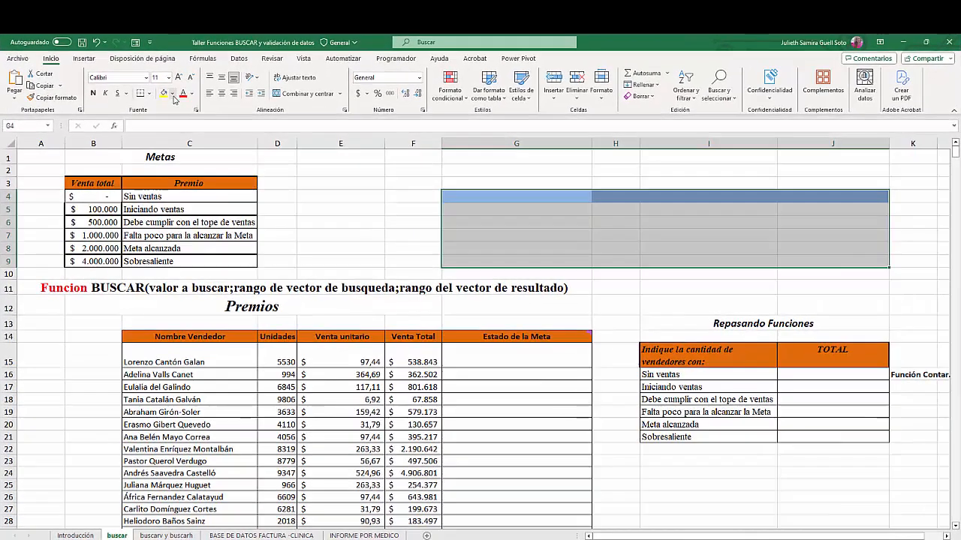
pyautogui.click(172, 94)
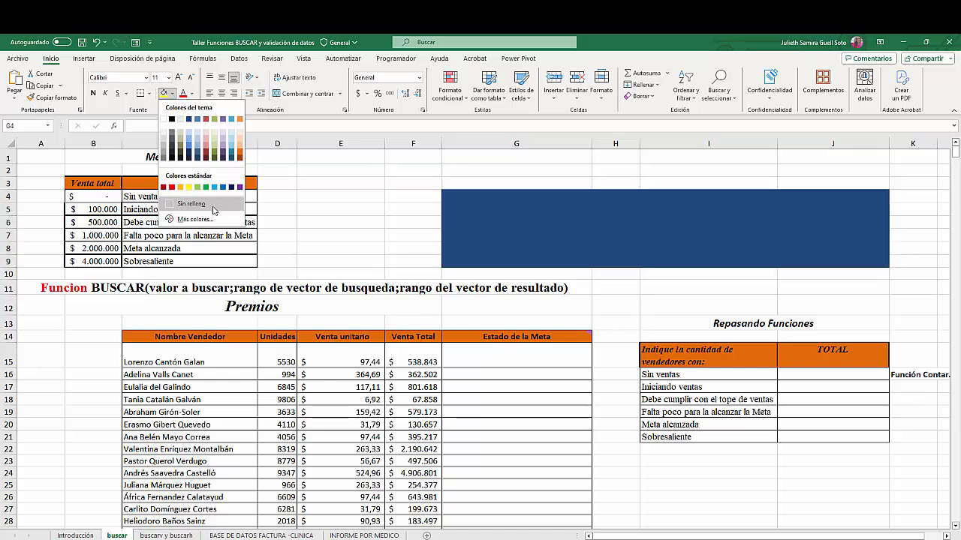
pyautogui.click(213, 204)
pyautogui.click(391, 222)
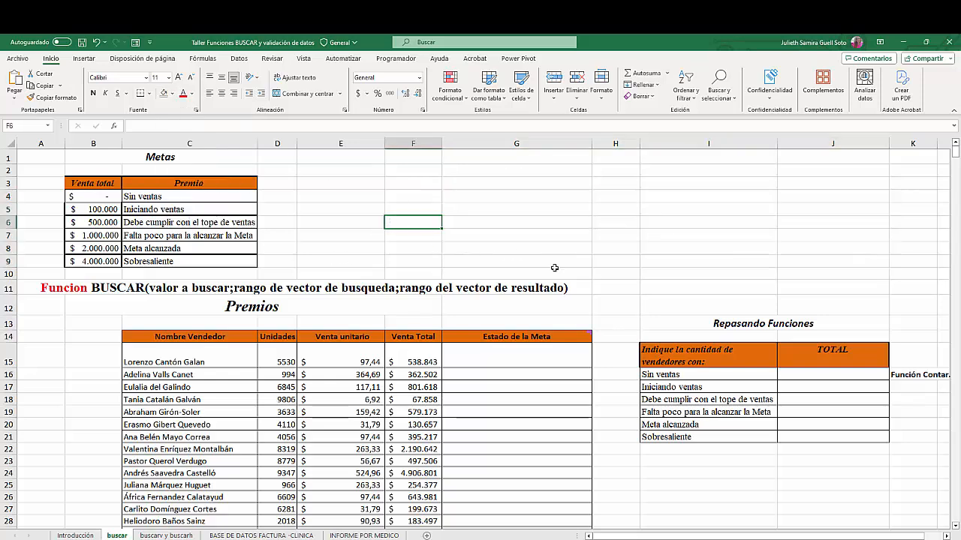
# Step: Look through the seller rows of the Premios table, including its Venta Total and Estado de la Meta columns
pyautogui.scroll(-1, 595, 360)
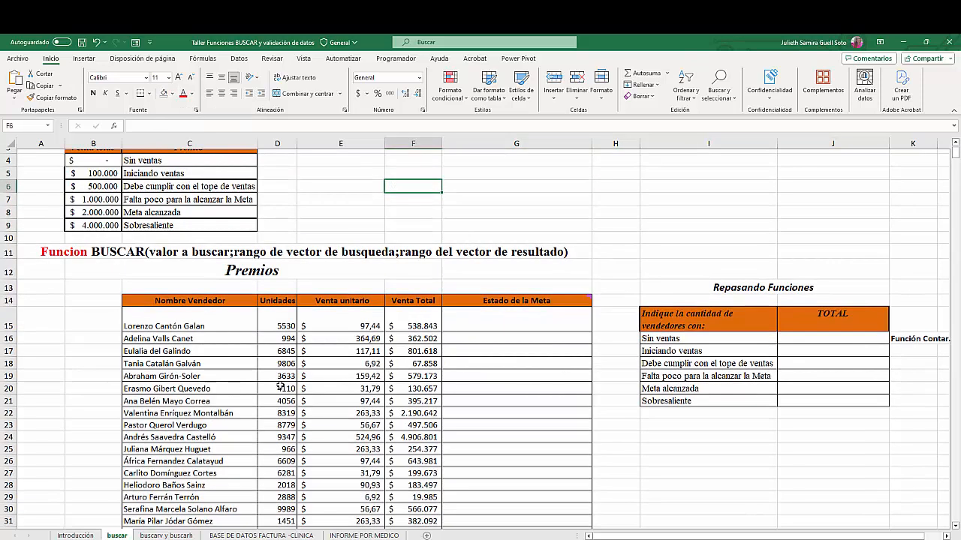
pyautogui.scroll(-2, 279, 386)
pyautogui.moveTo(188, 229); pyautogui.dragTo(530, 373)
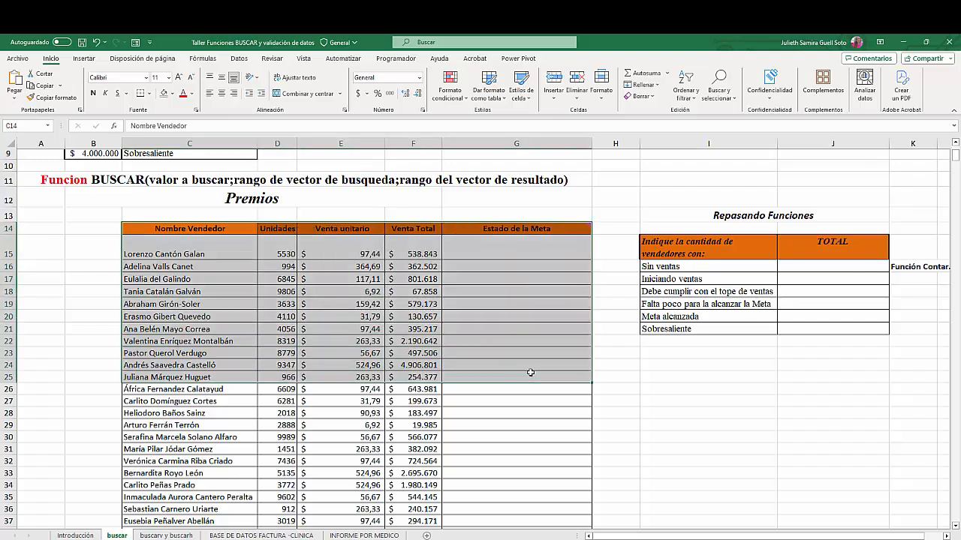
pyautogui.scroll(-11, 530, 373)
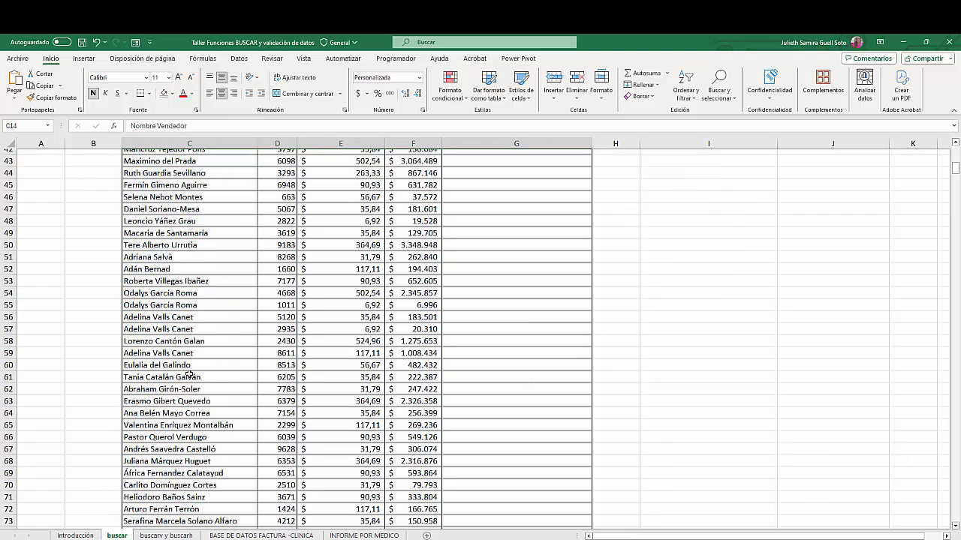
pyautogui.scroll(-16, 188, 375)
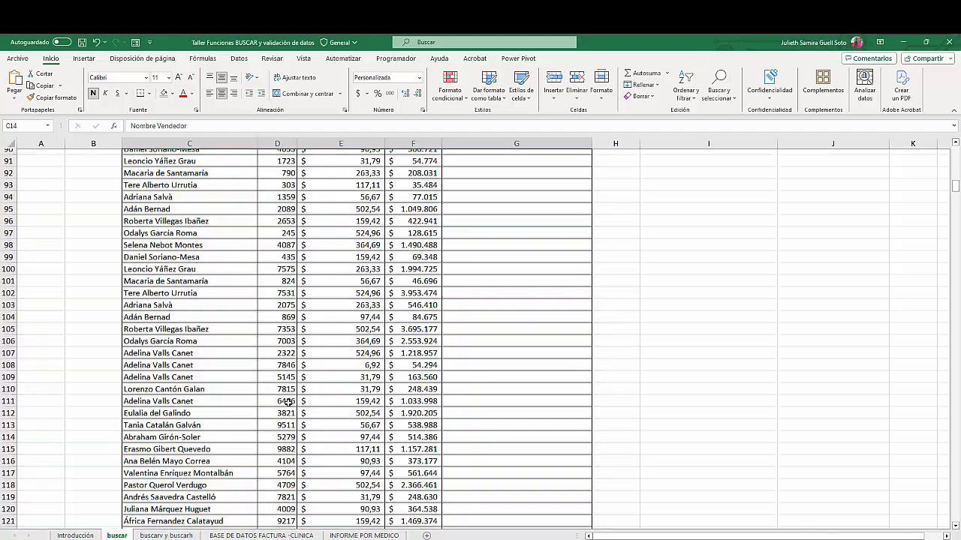
pyautogui.scroll(-8, 288, 402)
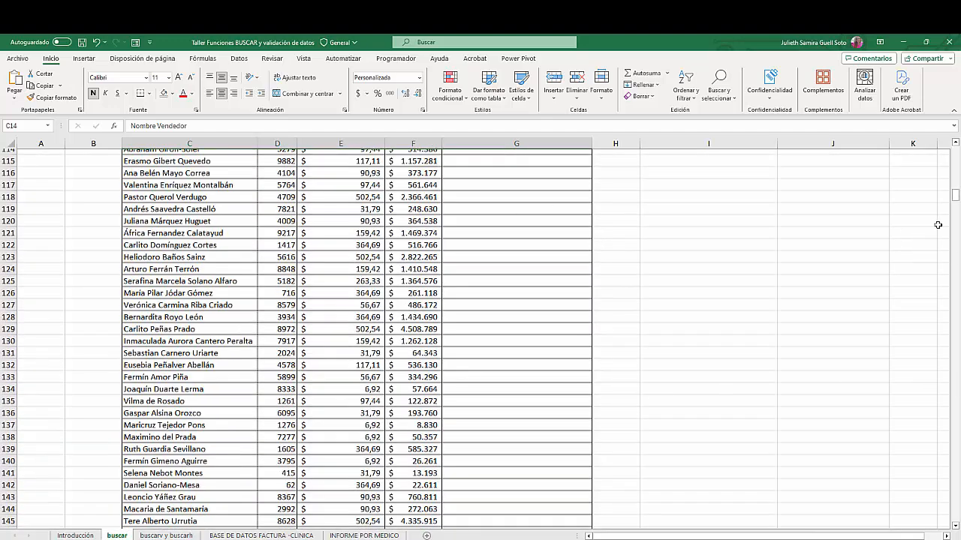
pyautogui.moveTo(955, 195); pyautogui.dragTo(955, 154)
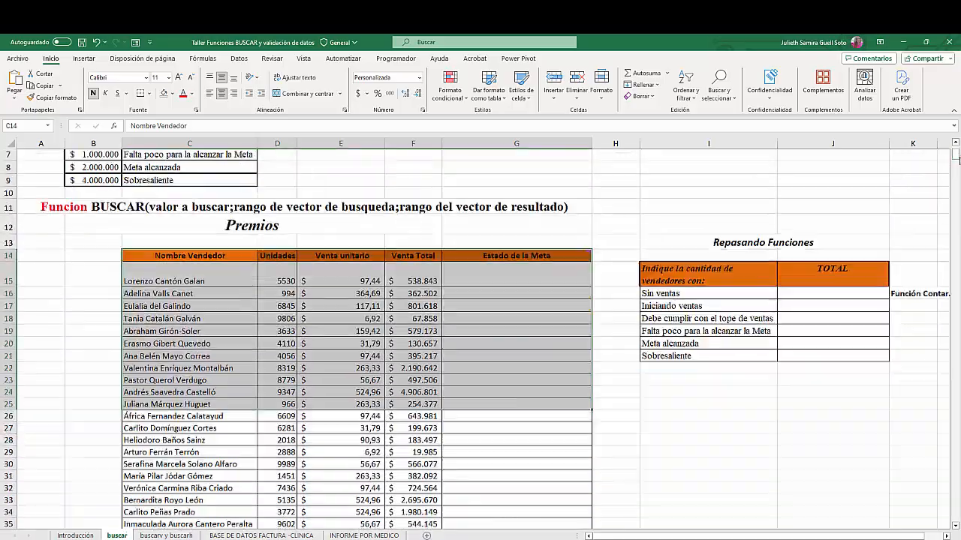
pyautogui.click(417, 255)
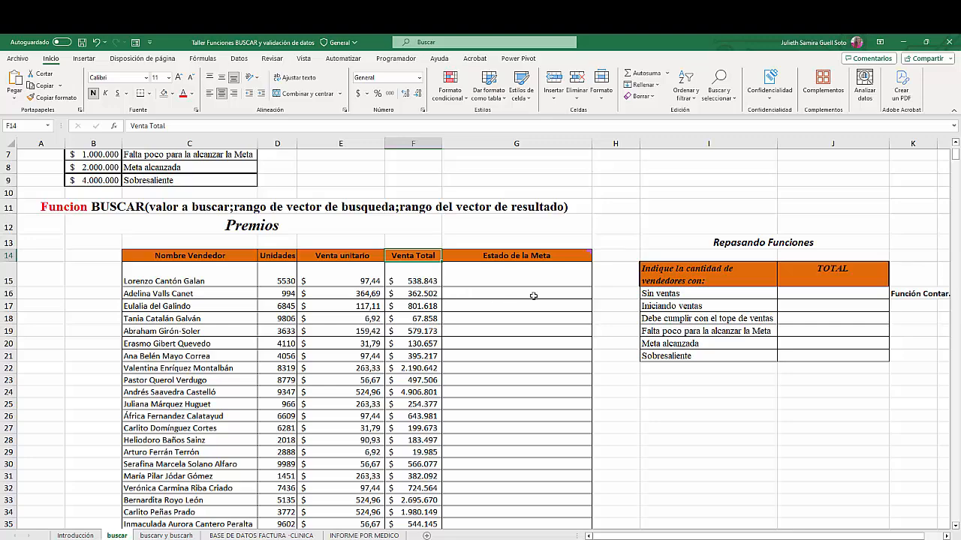
pyautogui.scroll(1, 534, 268)
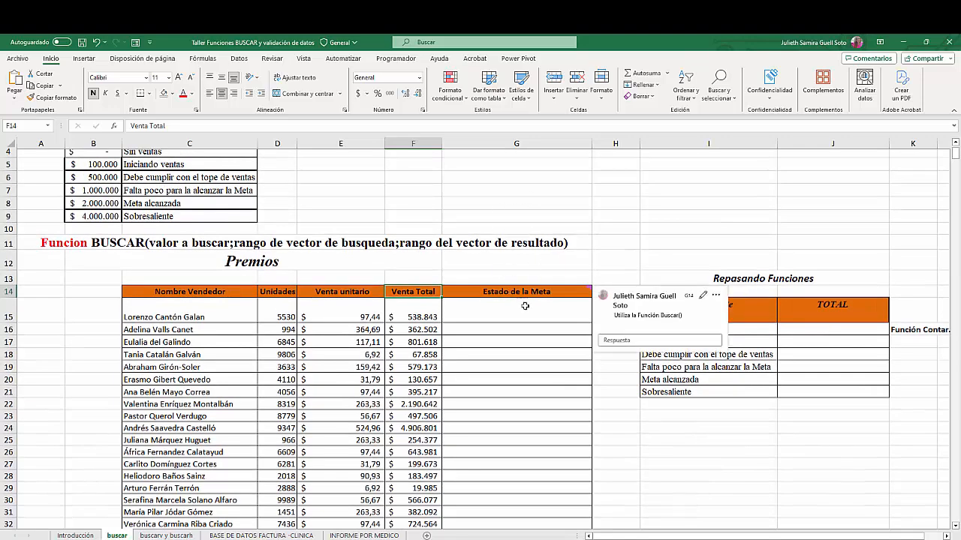
pyautogui.scroll(1, 527, 314)
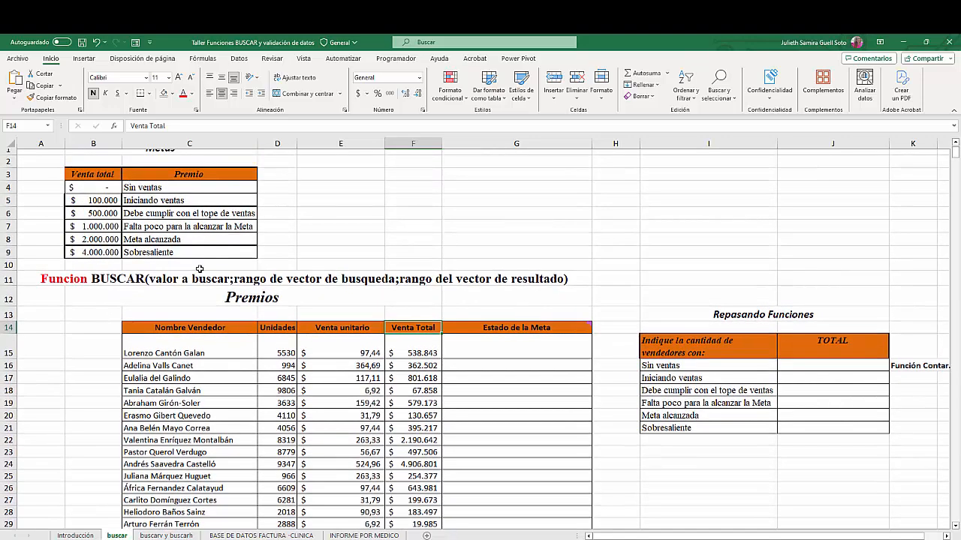
# Step: Rename the Premio header in cell C3 of the Metas table as ESTADO VENTA TOTAL
pyautogui.scroll(1, 199, 269)
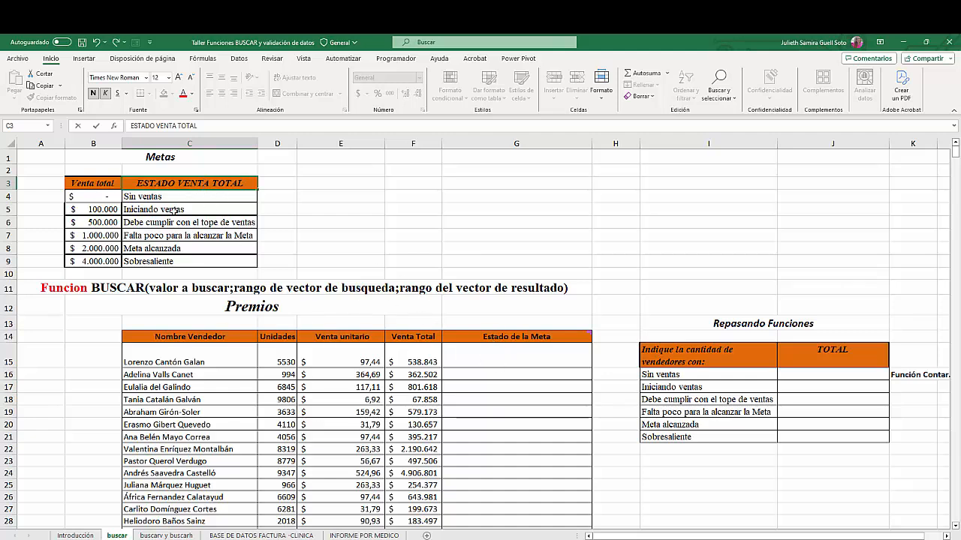
pyautogui.click(475, 357)
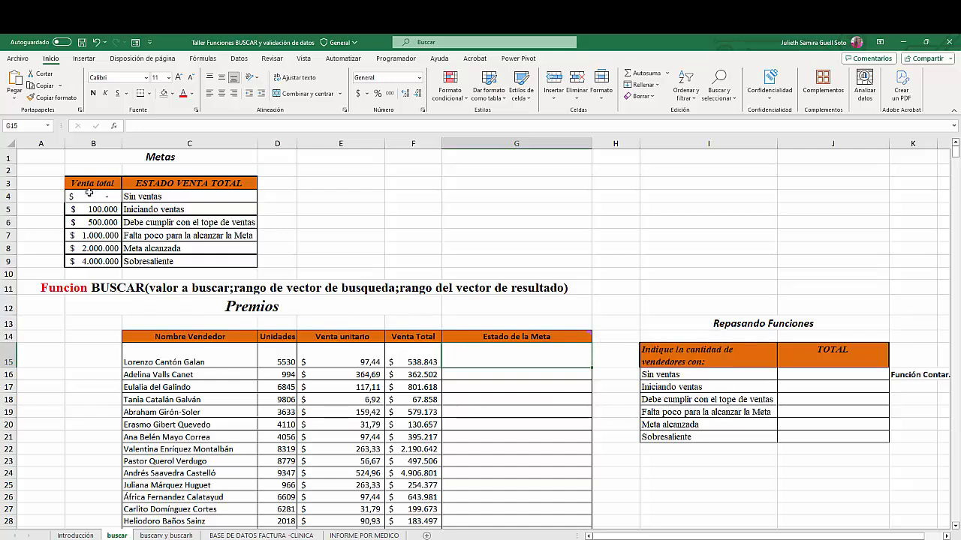
# Step: Review the Metas ranges B4:B9 and C4:C9 against the Venta Total values in the Premios table
pyautogui.moveTo(89, 193); pyautogui.dragTo(98, 259)
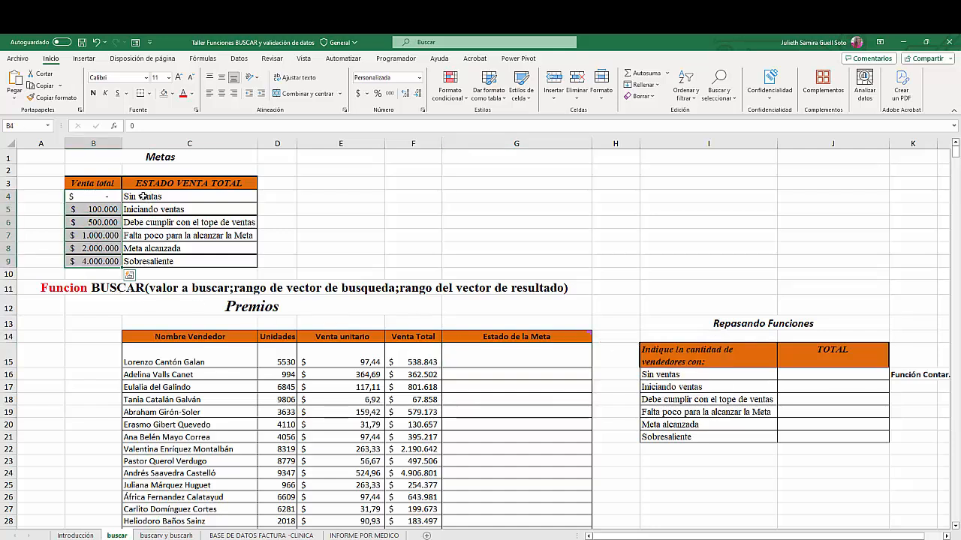
pyautogui.moveTo(145, 197); pyautogui.dragTo(141, 261)
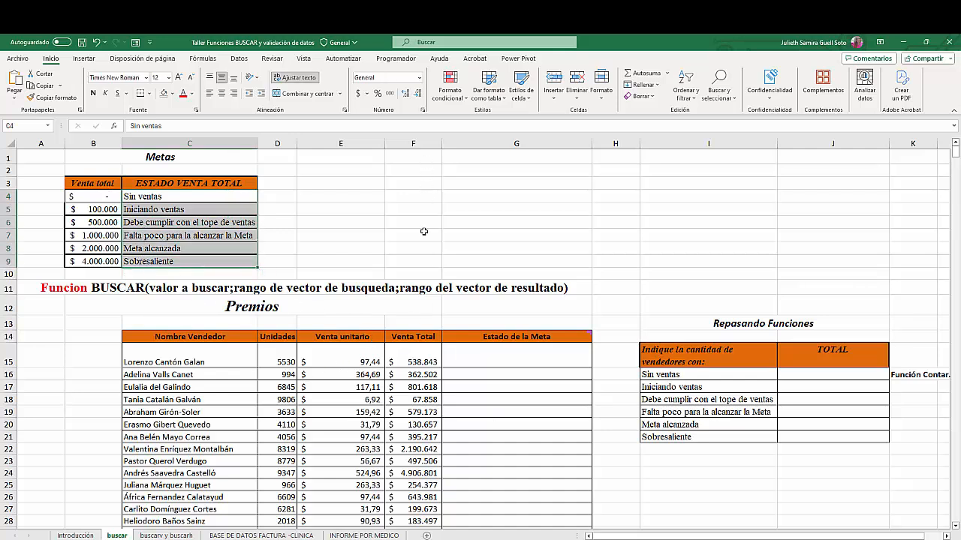
pyautogui.moveTo(416, 361); pyautogui.dragTo(421, 487)
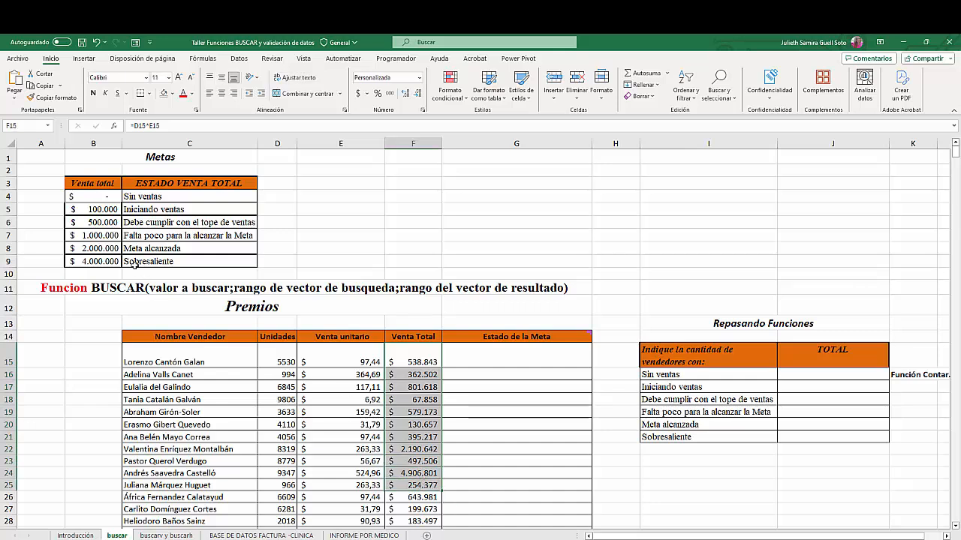
pyautogui.moveTo(100, 196); pyautogui.dragTo(103, 259)
pyautogui.click(142, 127)
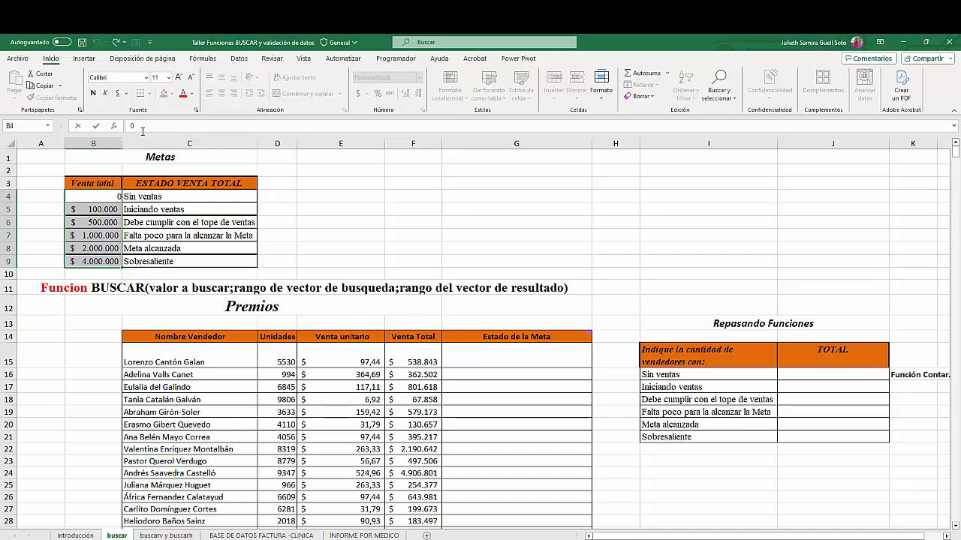
pyautogui.press('Escape')
pyautogui.click(486, 235)
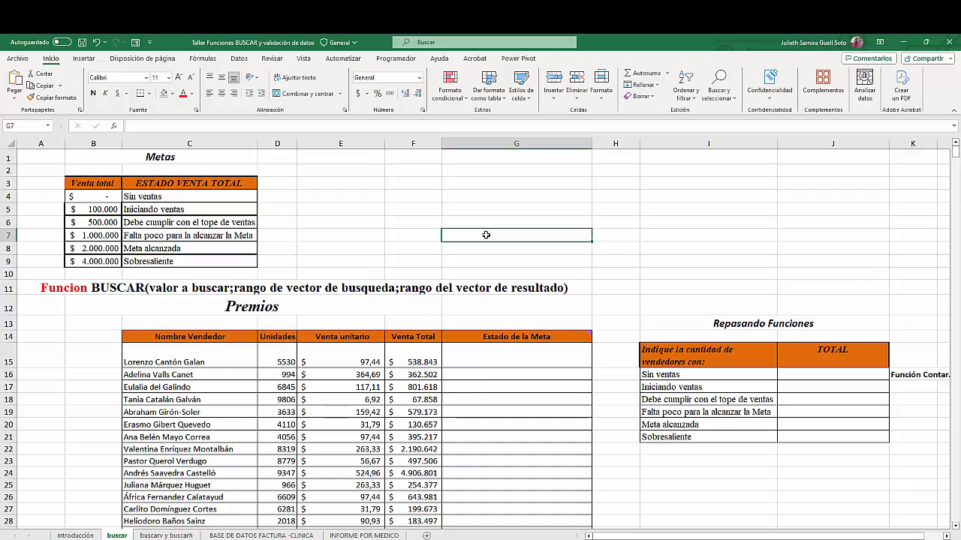
# Step: Increase the font size of cell G15, the first Estado de la Meta cell, to 18
pyautogui.click(499, 358)
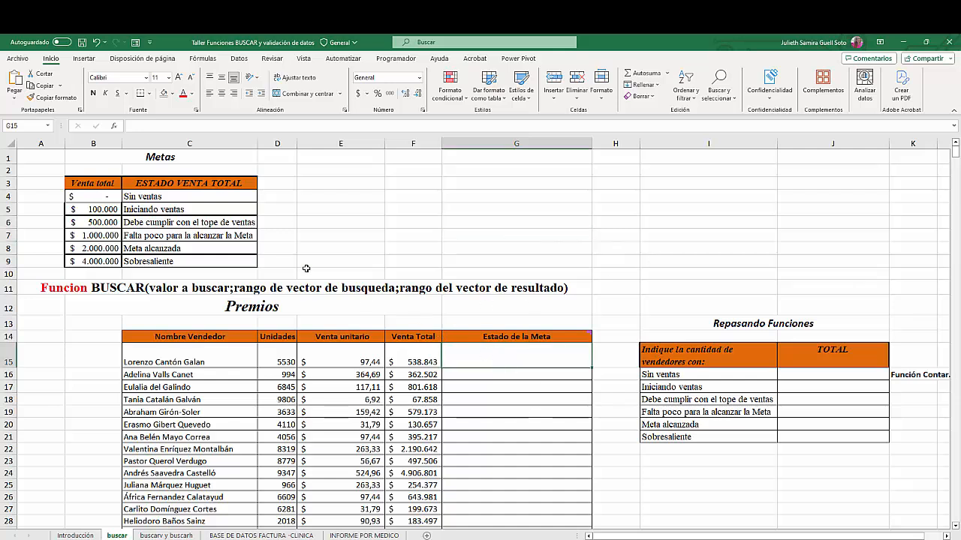
pyautogui.click(179, 77)
pyautogui.click(179, 78)
pyautogui.click(179, 77)
pyautogui.click(179, 77)
pyautogui.click(179, 77)
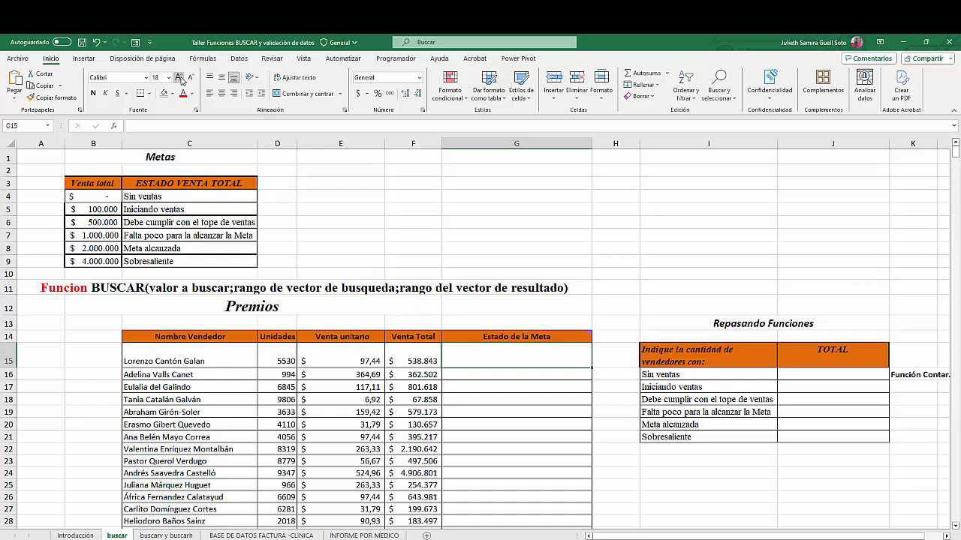
# Step: Start a BUSCAR formula in G15 with the Venta Total cell F15 as the lookup value
pyautogui.write('=BU')
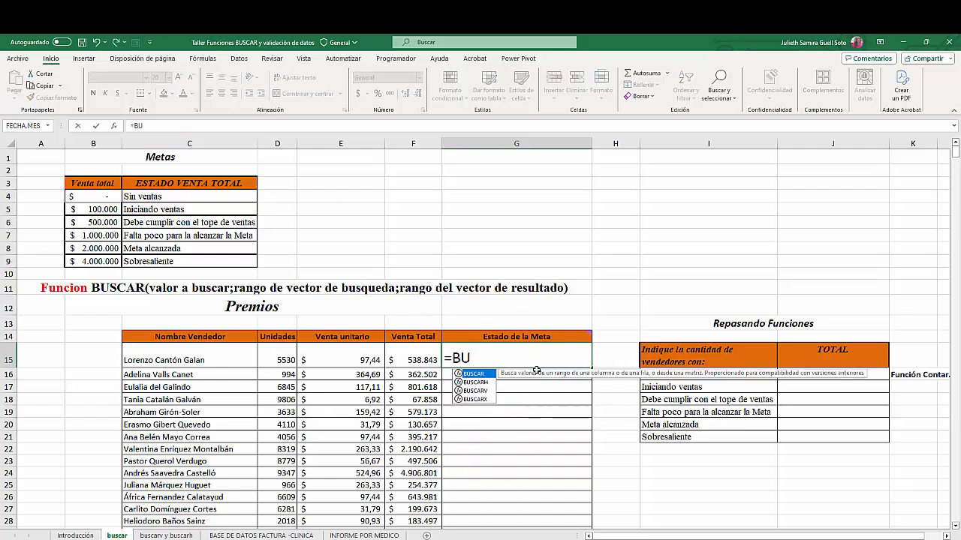
pyautogui.doubleClick(466, 375)
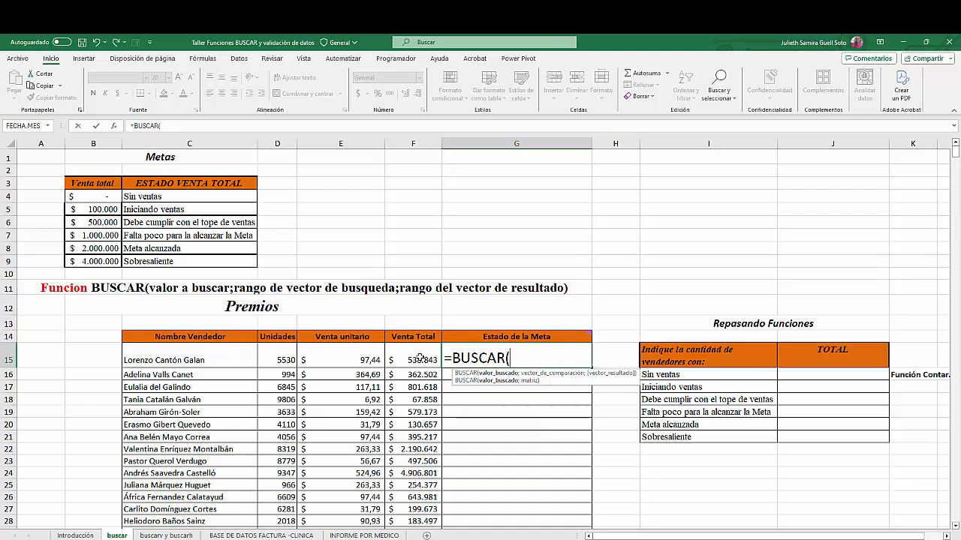
pyautogui.click(419, 360)
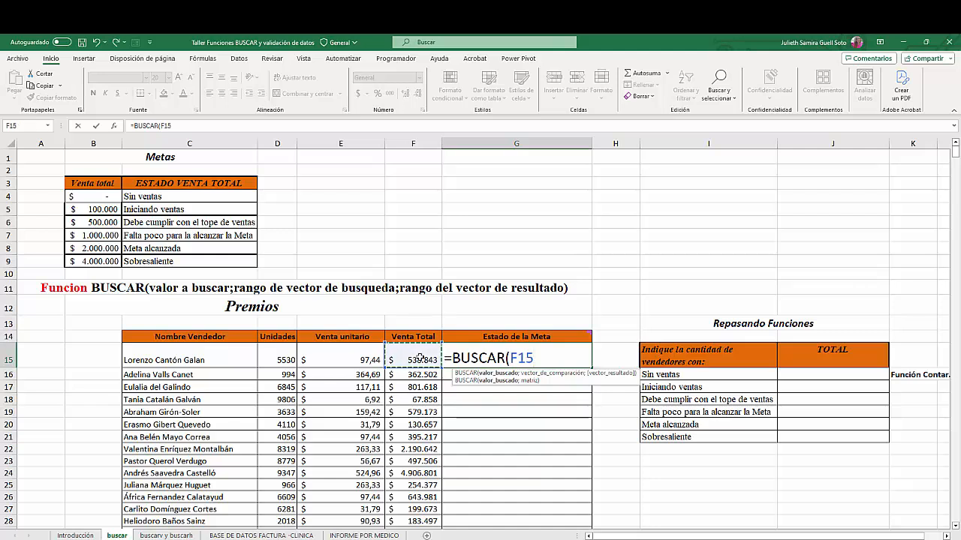
pyautogui.write(';')
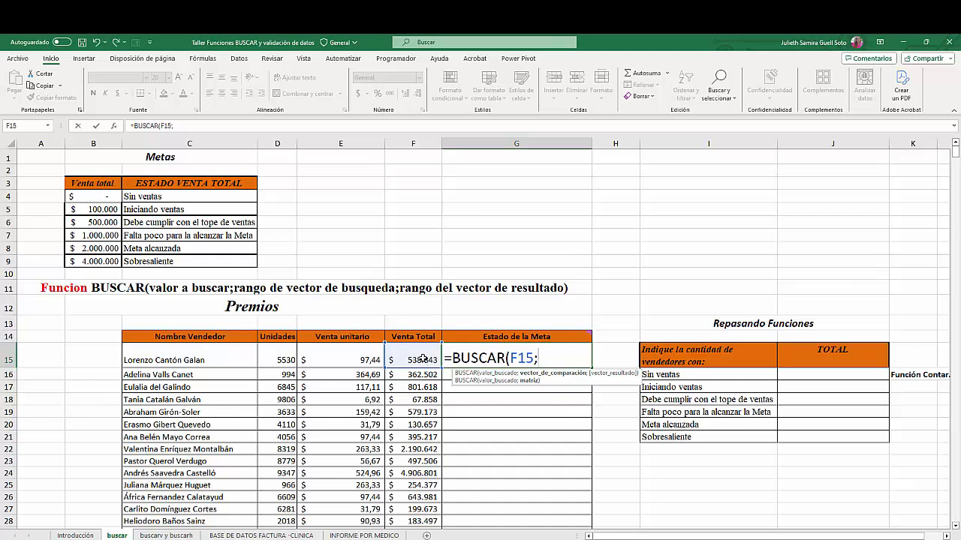
# Step: Add the Metas thresholds $B$4:$B$9 as the comparison vector of the G15 formula, using absolute references
pyautogui.moveTo(93, 198); pyautogui.dragTo(97, 237)
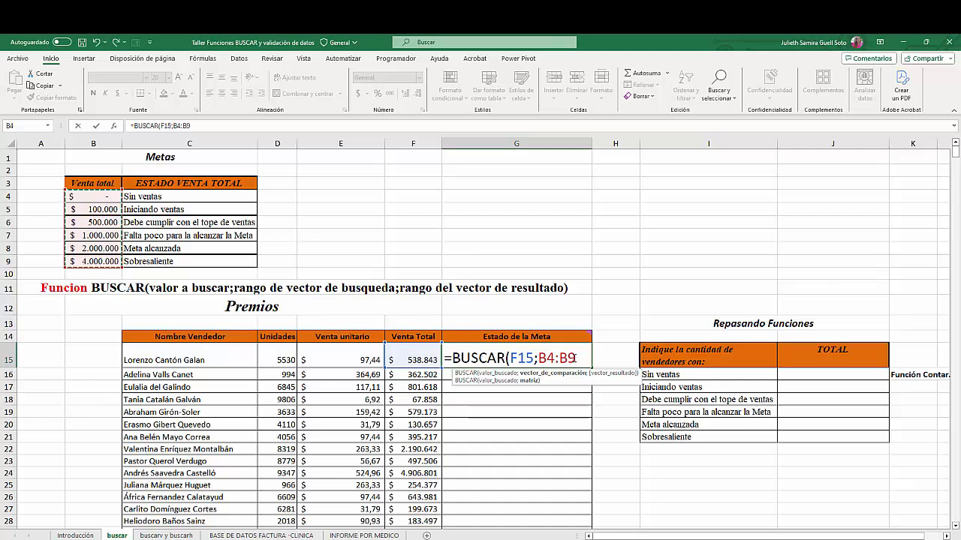
pyautogui.moveTo(581, 357); pyautogui.dragTo(539, 358)
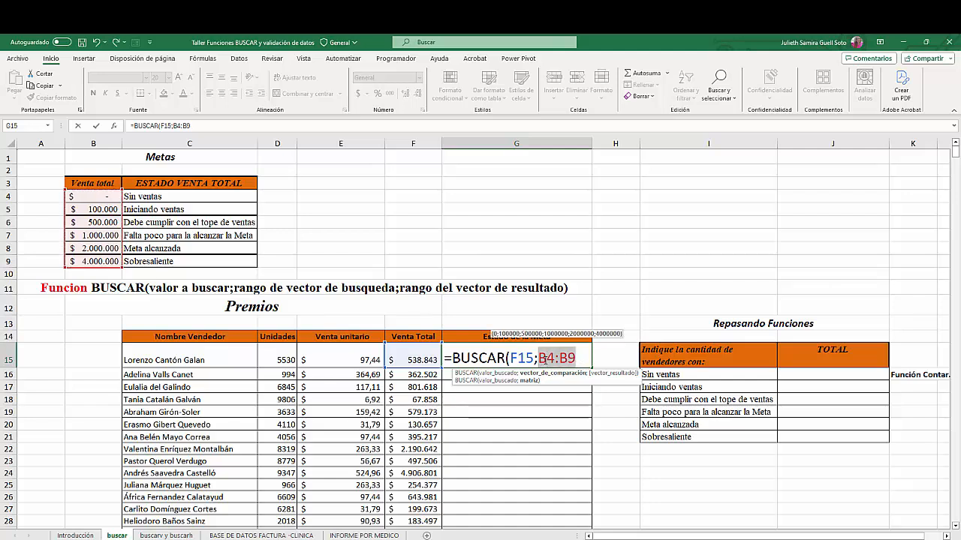
pyautogui.press('F4')
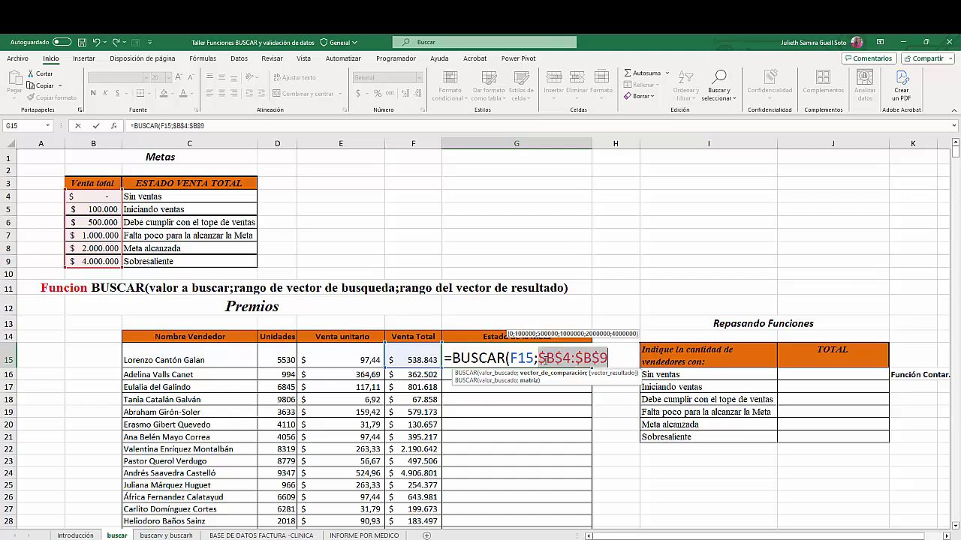
pyautogui.click(619, 356)
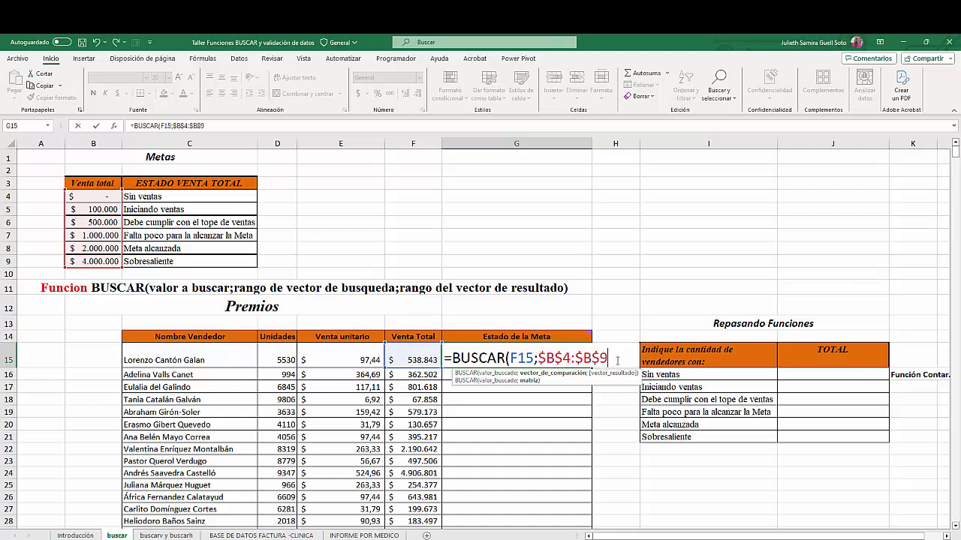
pyautogui.write(';')
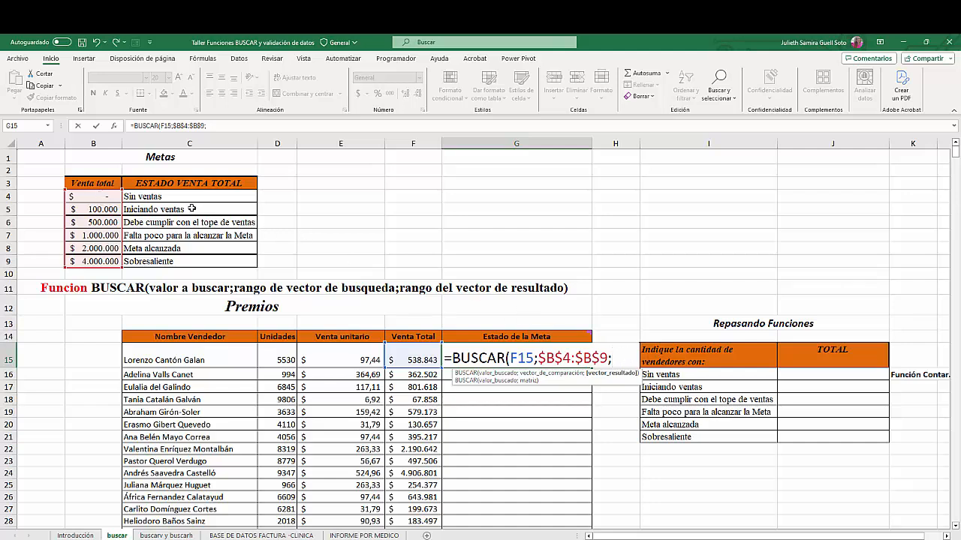
# Step: Complete the G15 formula with $C$4:$C$9 as the absolute result vector and widen column G to fit the returned text
pyautogui.moveTo(181, 197); pyautogui.dragTo(181, 262)
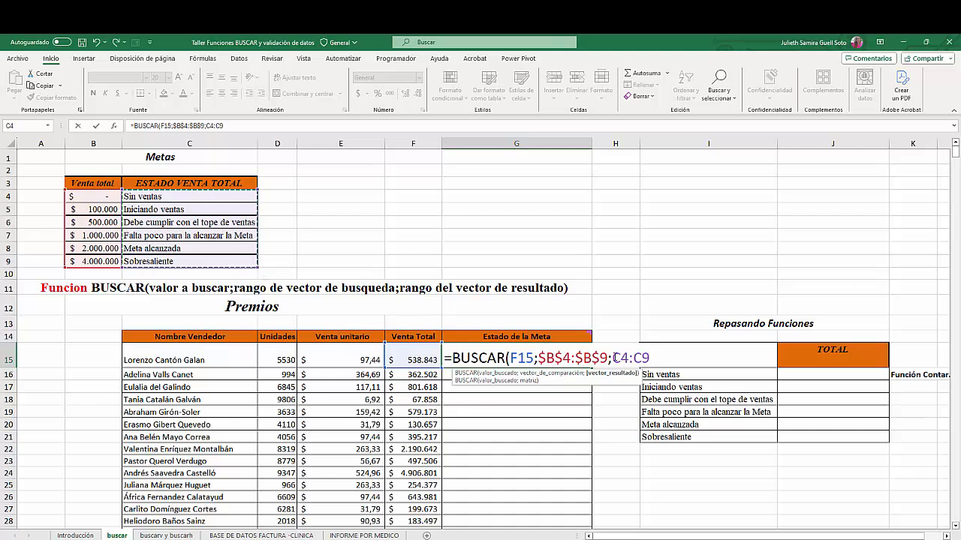
pyautogui.moveTo(612, 359); pyautogui.dragTo(651, 358)
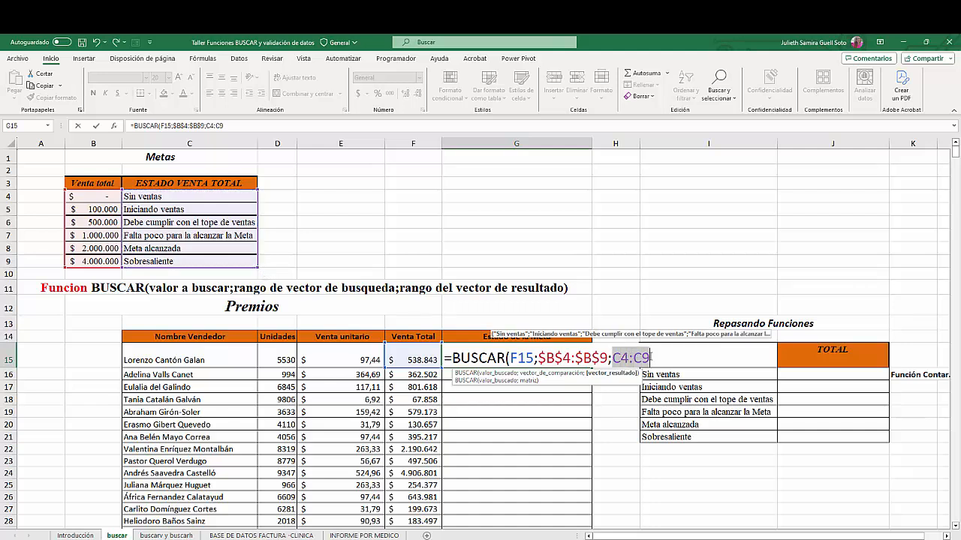
pyautogui.press('F4')
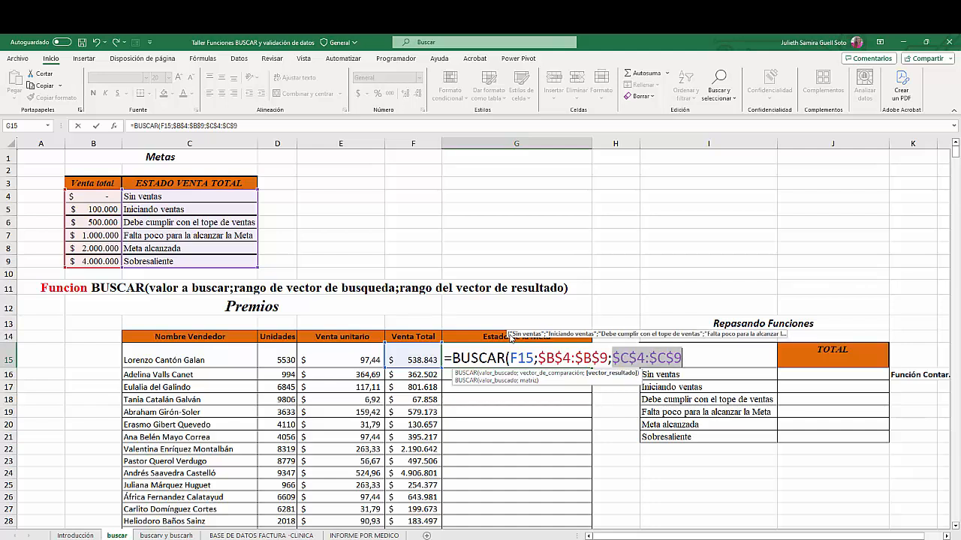
pyautogui.press('End')
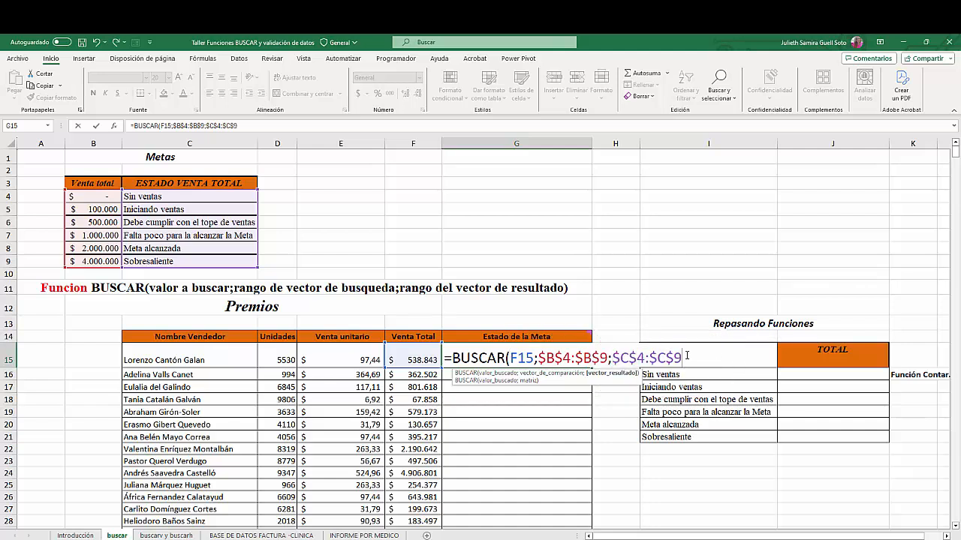
pyautogui.write(')')
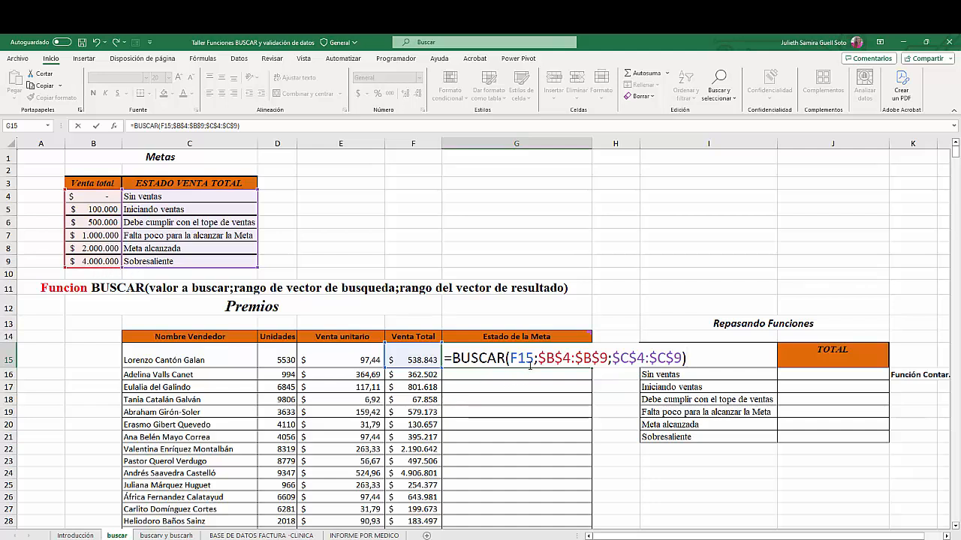
pyautogui.press('Return')
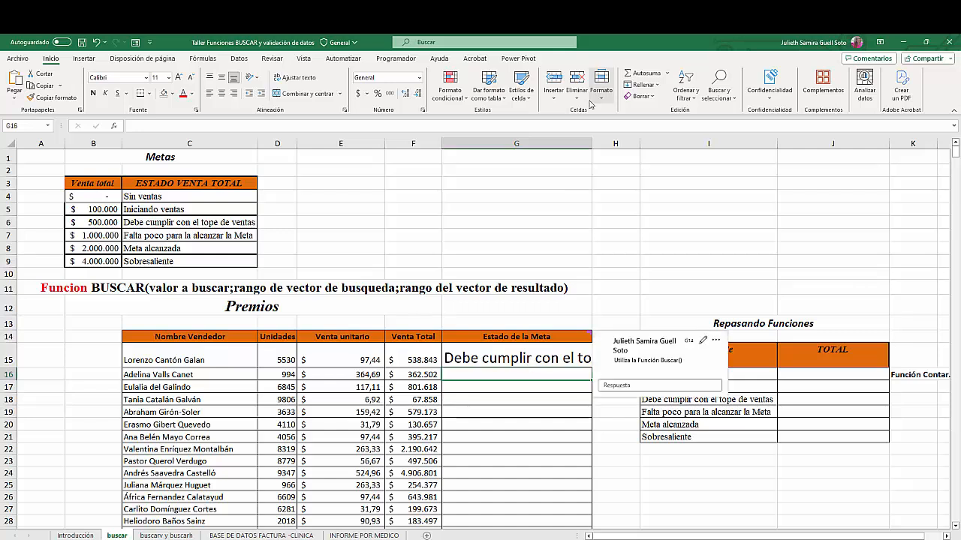
pyautogui.moveTo(592, 141); pyautogui.dragTo(682, 140)
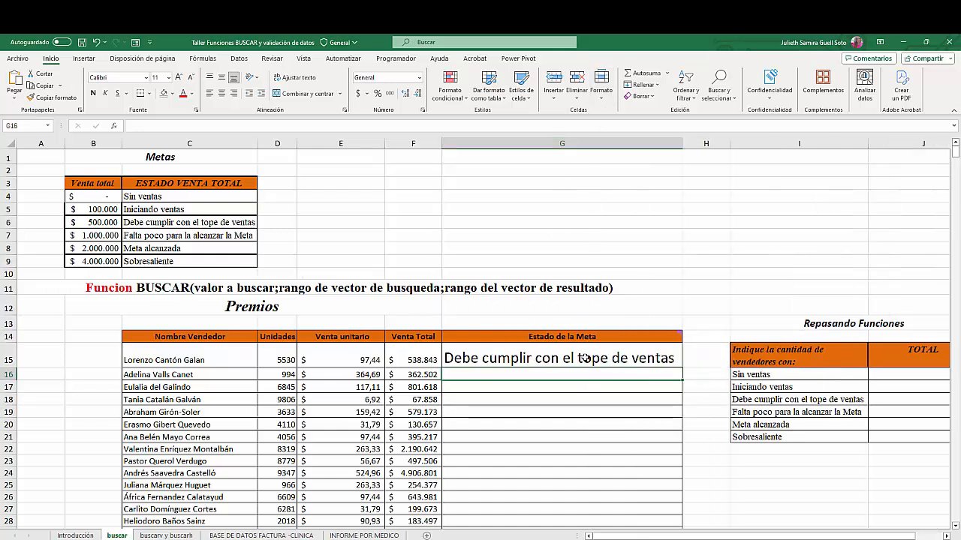
# Step: Examine the Metas thresholds in B4:B8 and their states in column C to check the result in G15
pyautogui.click(104, 196)
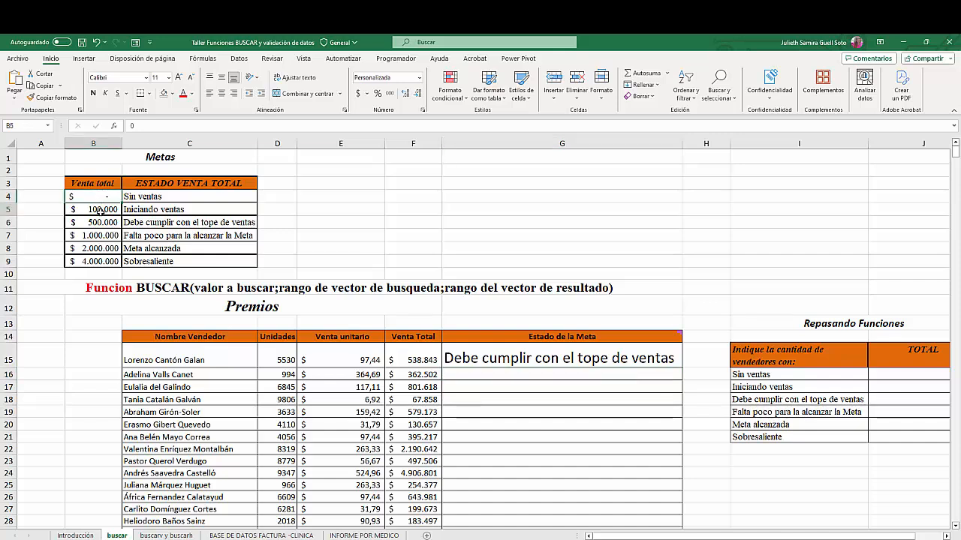
pyautogui.click(101, 212)
pyautogui.click(131, 198)
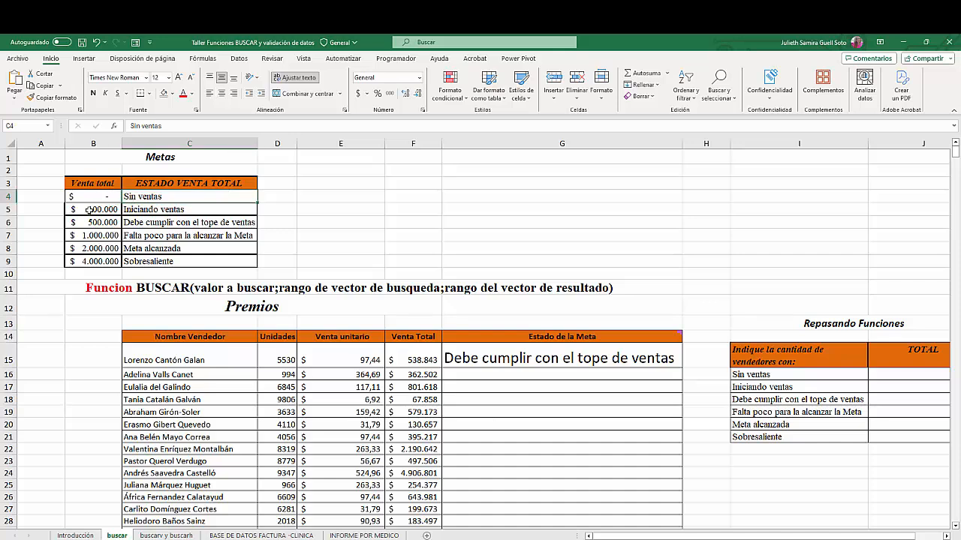
pyautogui.click(90, 210)
pyautogui.click(89, 223)
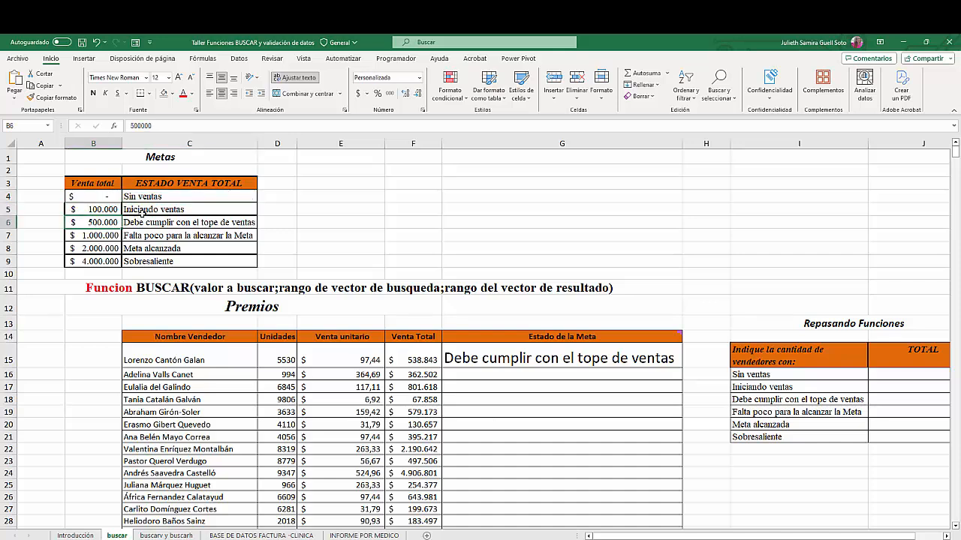
pyautogui.click(143, 212)
pyautogui.click(99, 222)
pyautogui.click(99, 236)
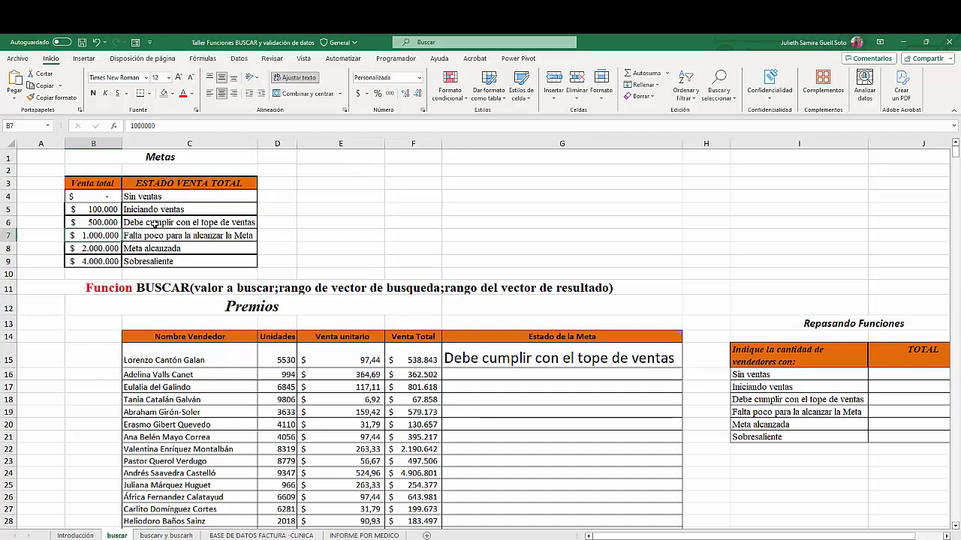
pyautogui.click(154, 223)
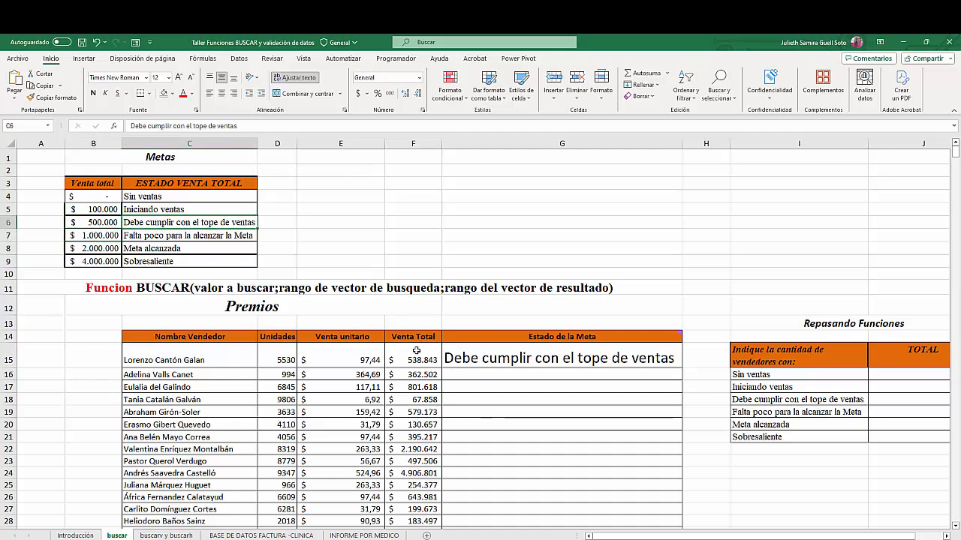
pyautogui.click(100, 235)
pyautogui.click(97, 251)
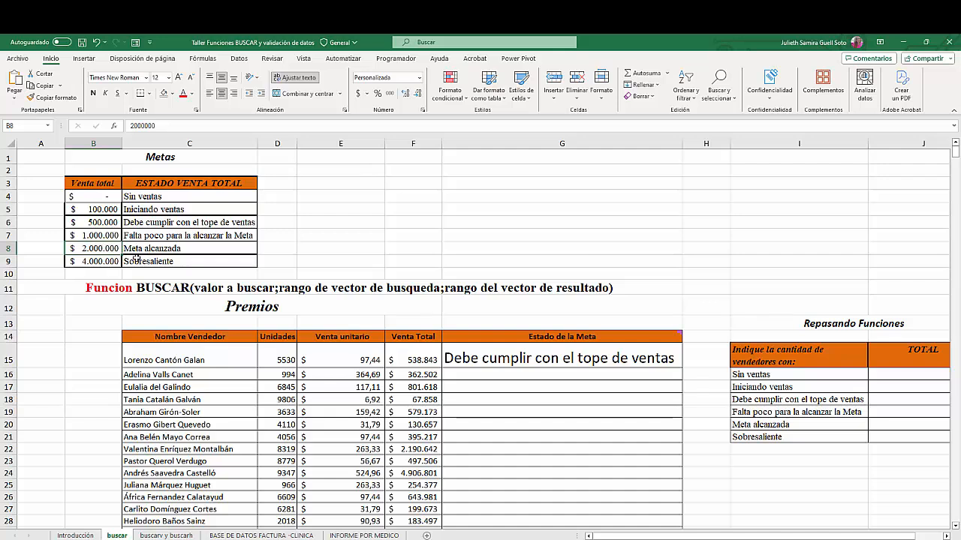
# Step: Fill the BUSCAR formula from G15 down the whole Estado de la Meta column of the Premios table
pyautogui.click(644, 360)
pyautogui.scroll(-6, 461, 408)
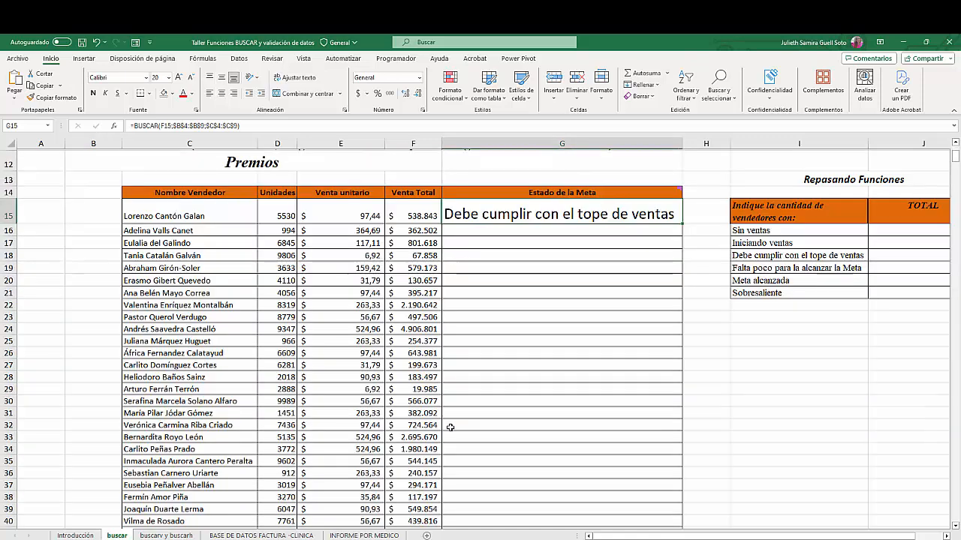
pyautogui.scroll(5, 448, 427)
pyautogui.click(471, 301)
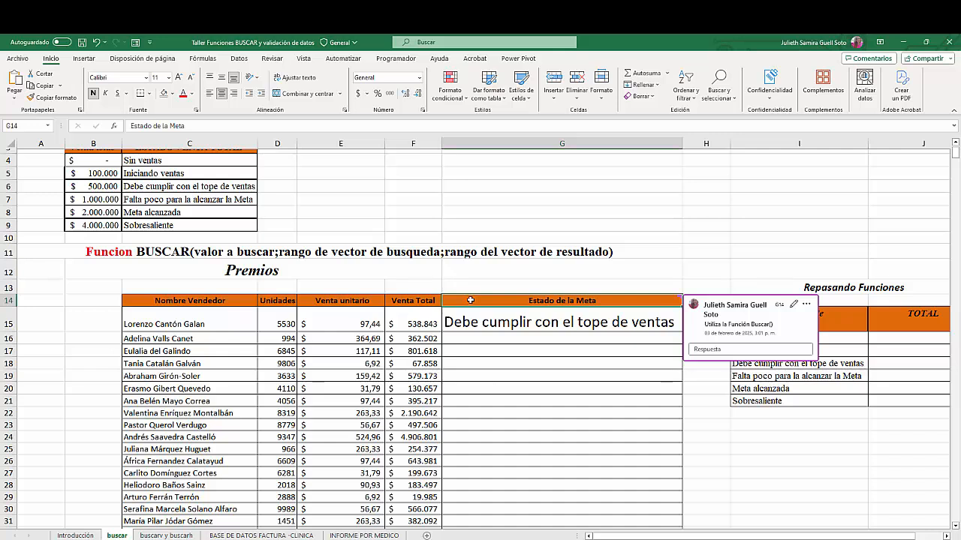
pyautogui.click(498, 321)
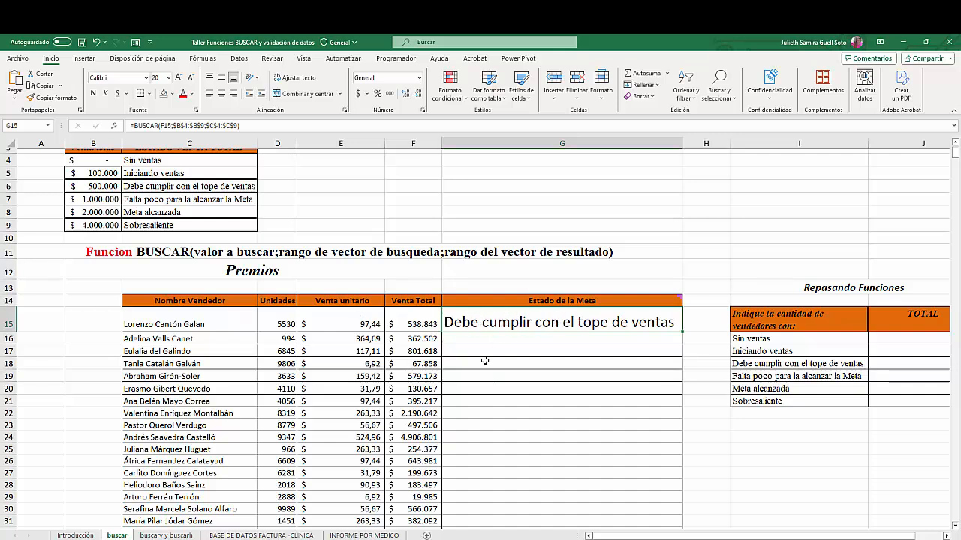
pyautogui.doubleClick(681, 331)
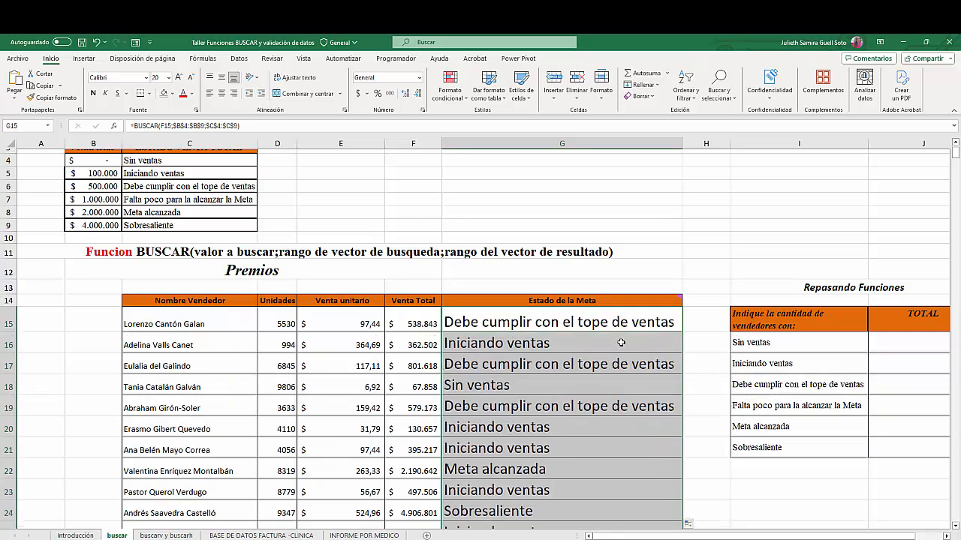
# Step: Check the filled Estado de la Meta column, comparing the BUSCAR formula in G79 with the Venta Total in F79
pyautogui.scroll(-8, 527, 456)
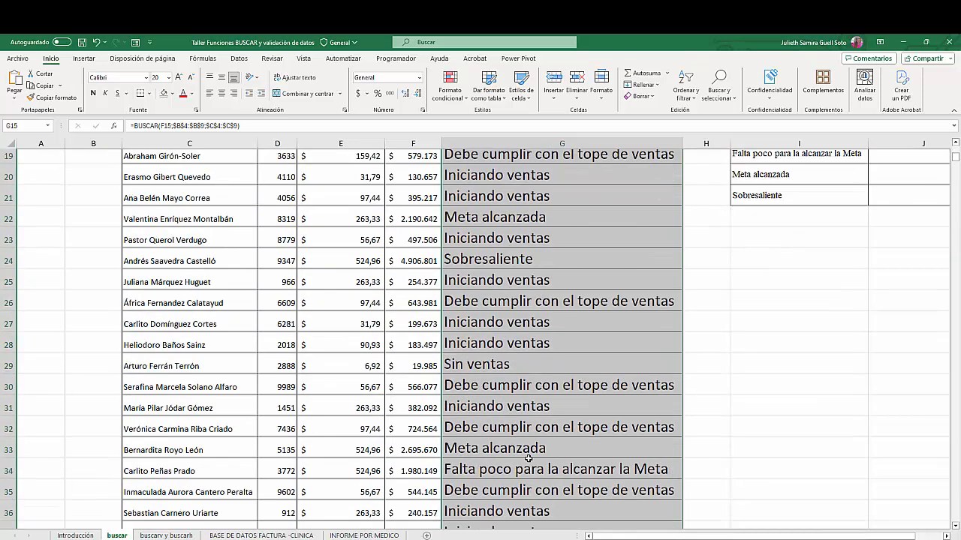
pyautogui.scroll(-4, 550, 446)
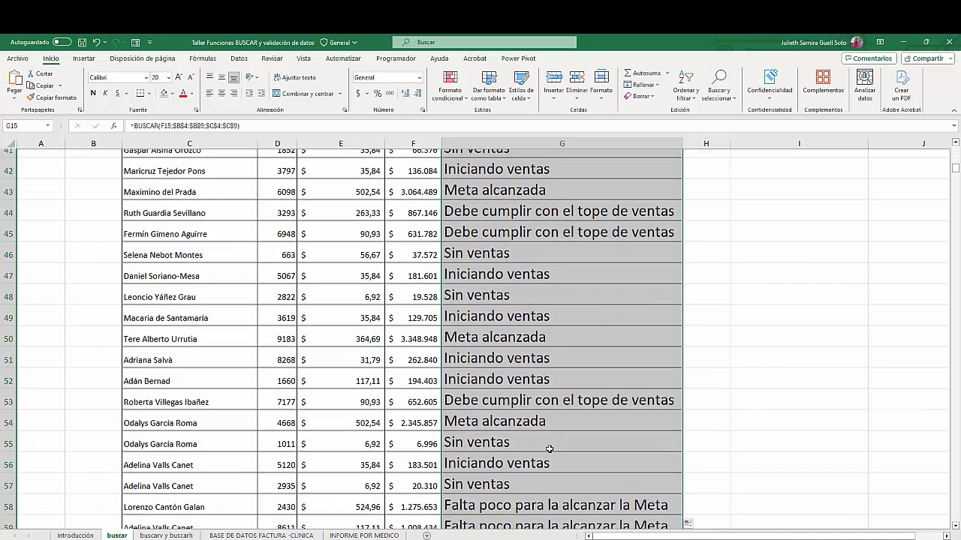
pyautogui.scroll(-2, 530, 425)
pyautogui.scroll(-8, 530, 425)
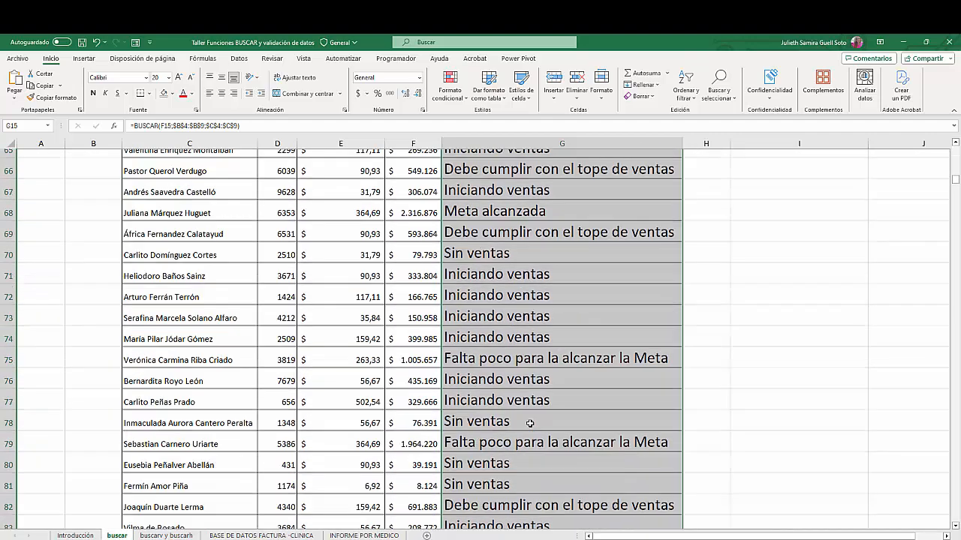
pyautogui.click(502, 340)
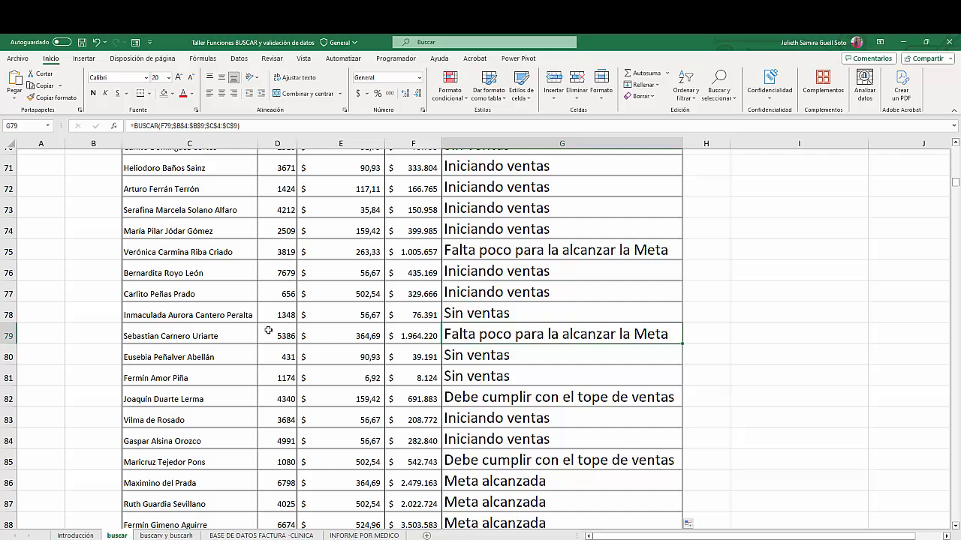
pyautogui.doubleClick(477, 338)
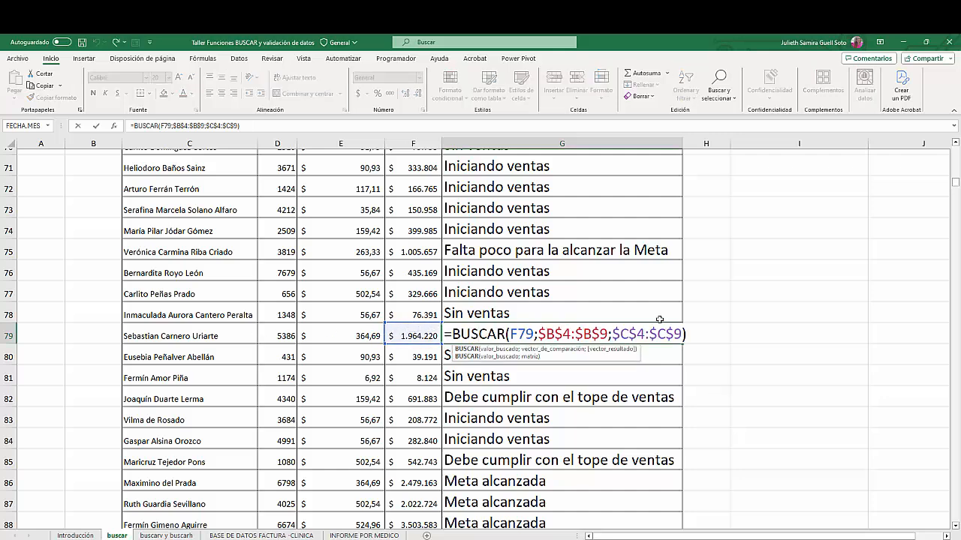
pyautogui.press('Return')
pyautogui.click(394, 336)
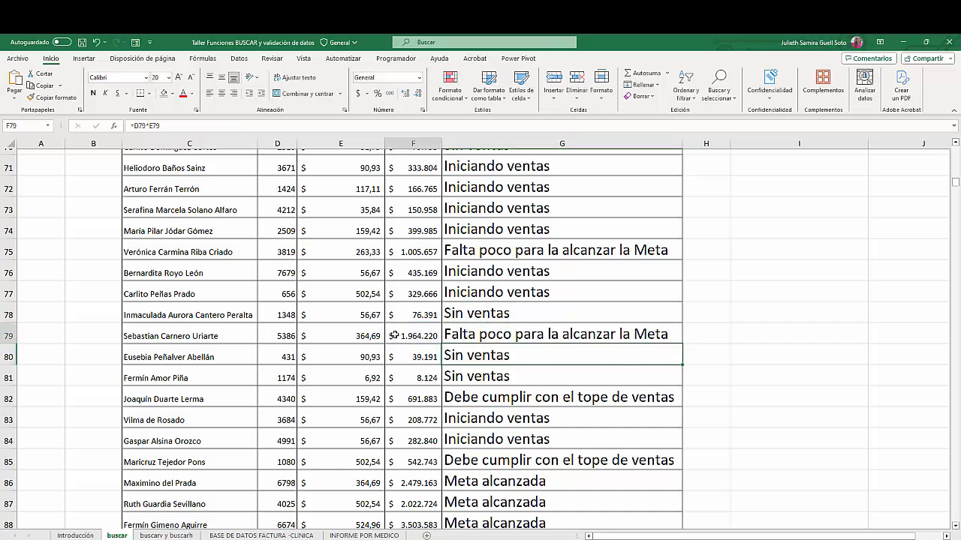
pyautogui.click(465, 332)
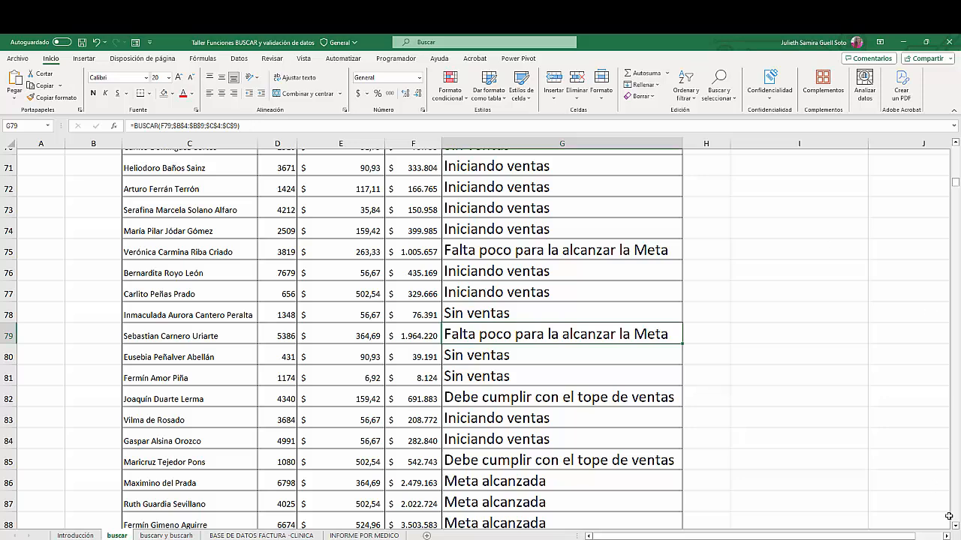
# Step: Examine the Repasando Funciones table with its function note in K16, and the Unidades and Venta unitario columns of the Premios table
pyautogui.moveTo(955, 182); pyautogui.dragTo(956, 149)
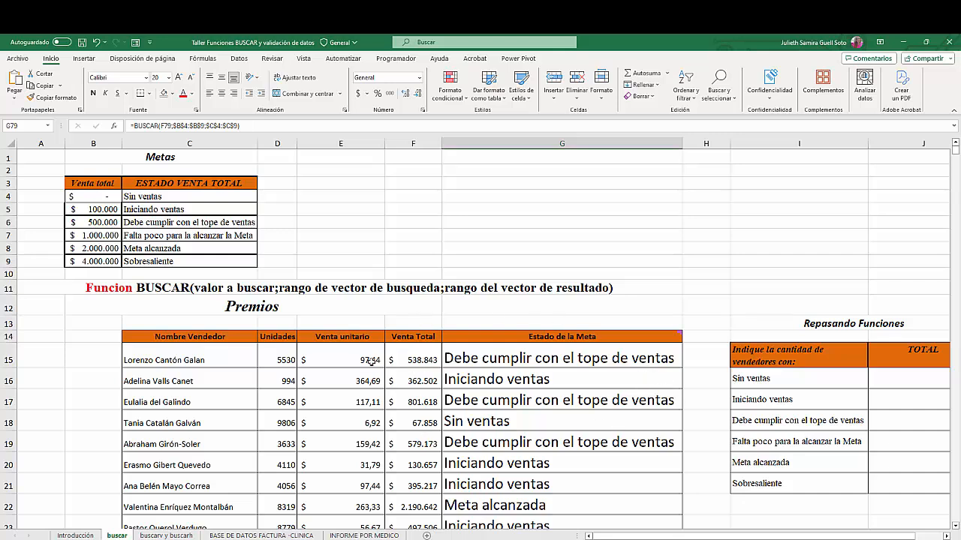
pyautogui.hscroll(2, 733, 378)
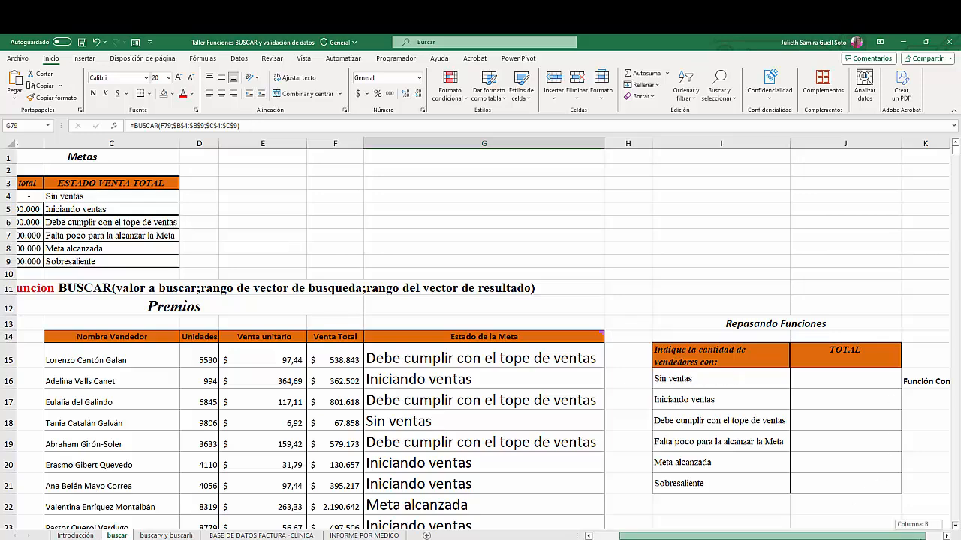
pyautogui.click(946, 536)
pyautogui.click(877, 381)
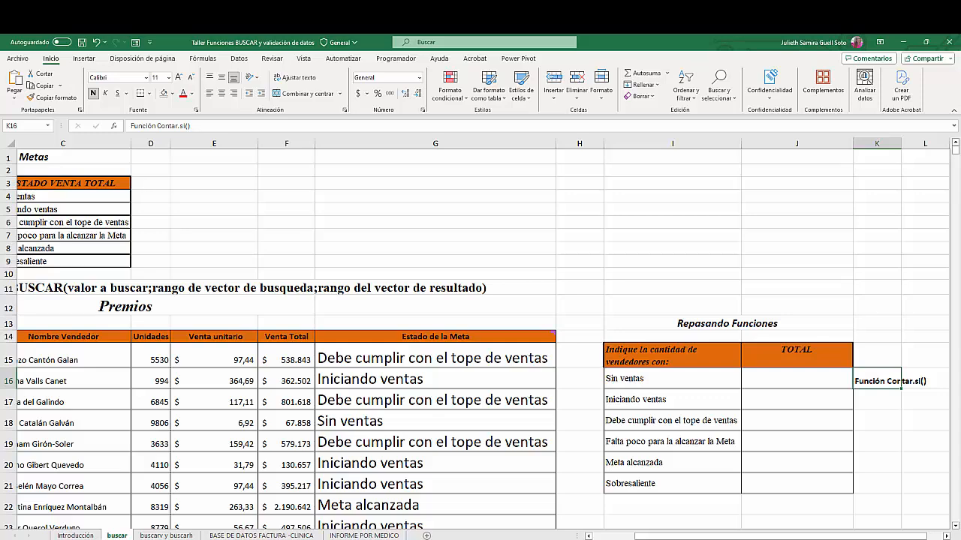
pyautogui.moveTo(668, 538); pyautogui.dragTo(626, 538)
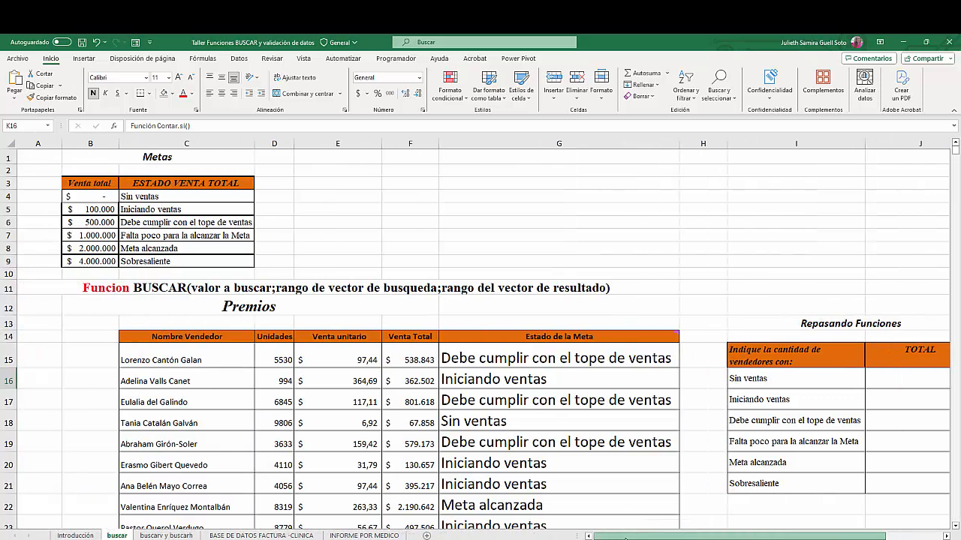
pyautogui.click(284, 141)
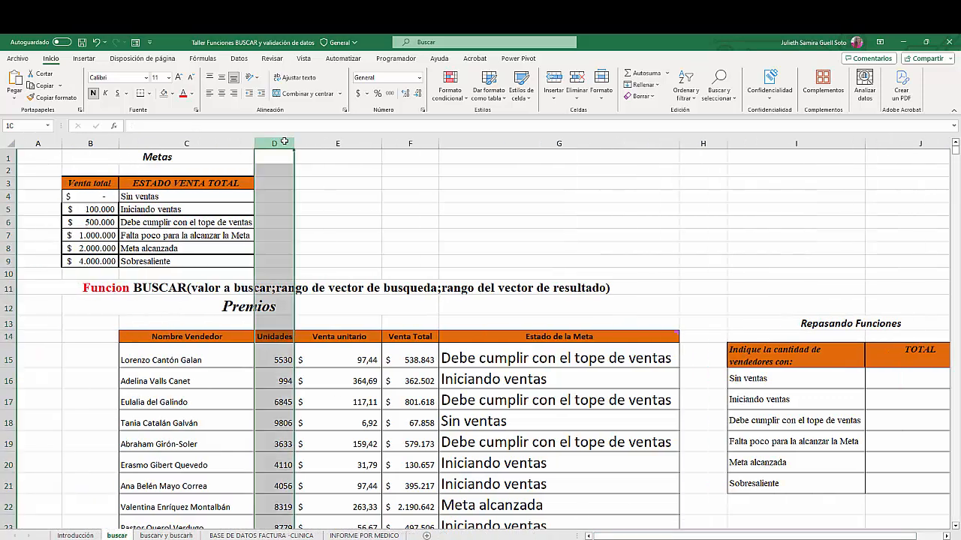
pyautogui.click(339, 142)
# Step: Enter a CONTAR formula in I10 that counts the Unidades values in D15:D1014
pyautogui.hscroll(2, 661, 511)
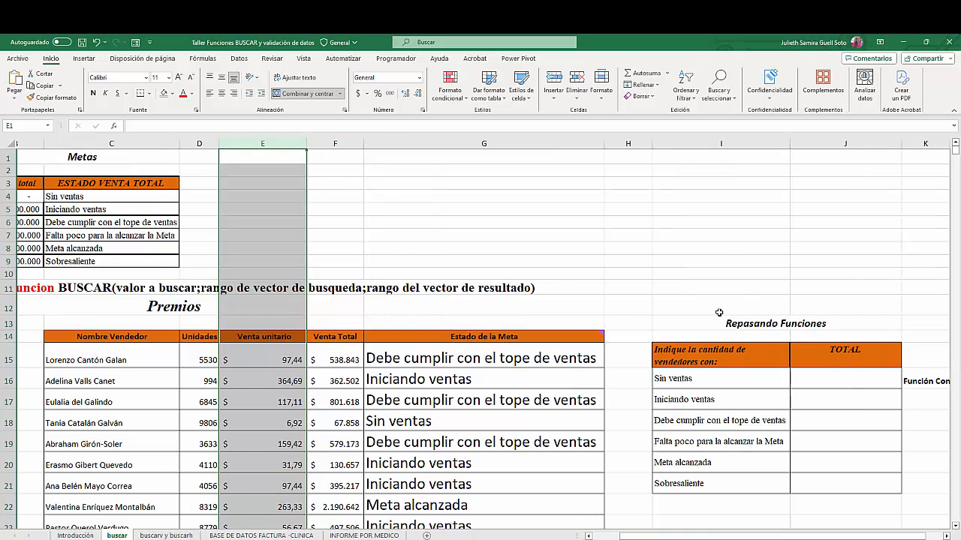
pyautogui.click(729, 277)
pyautogui.write('=')
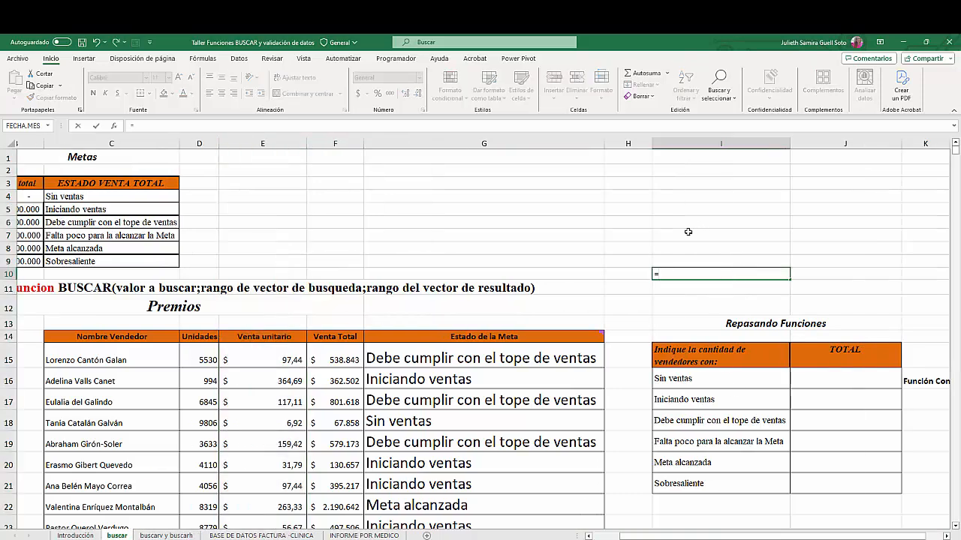
pyautogui.write('CONT')
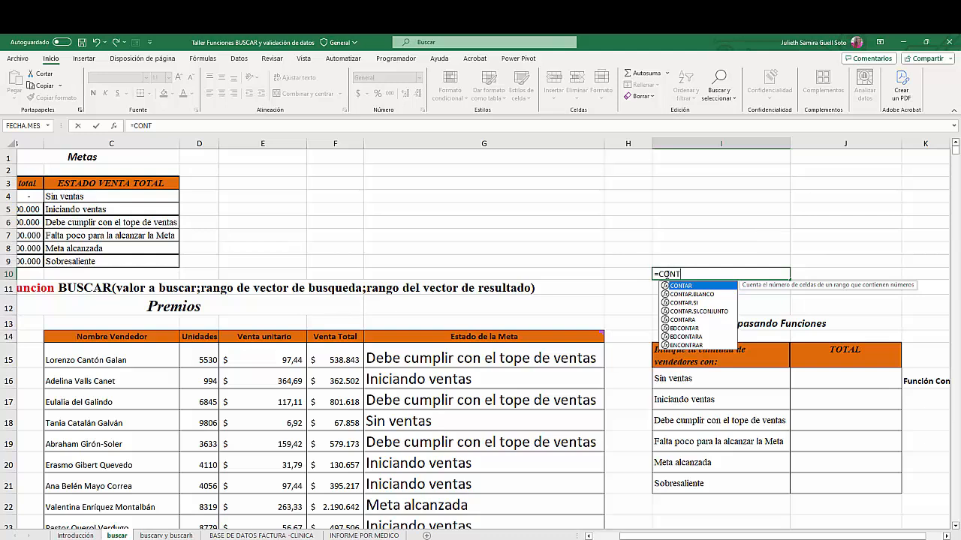
pyautogui.doubleClick(674, 287)
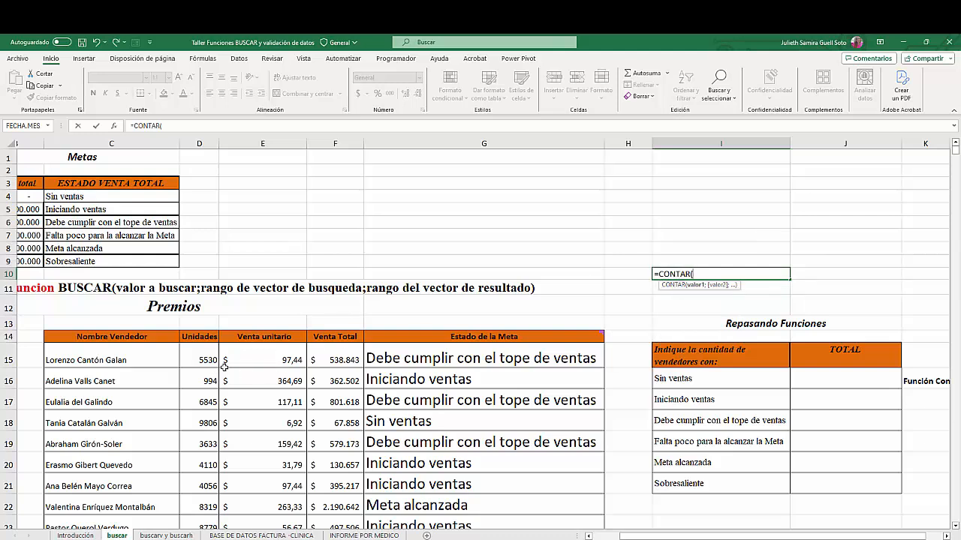
pyautogui.click(200, 356)
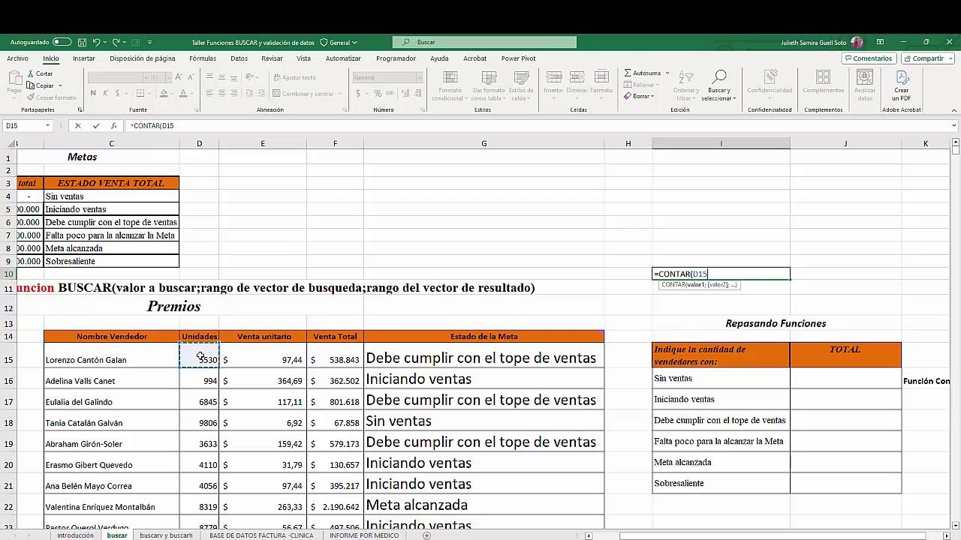
pyautogui.hotkey('ctrl', 'shift', 'Down')
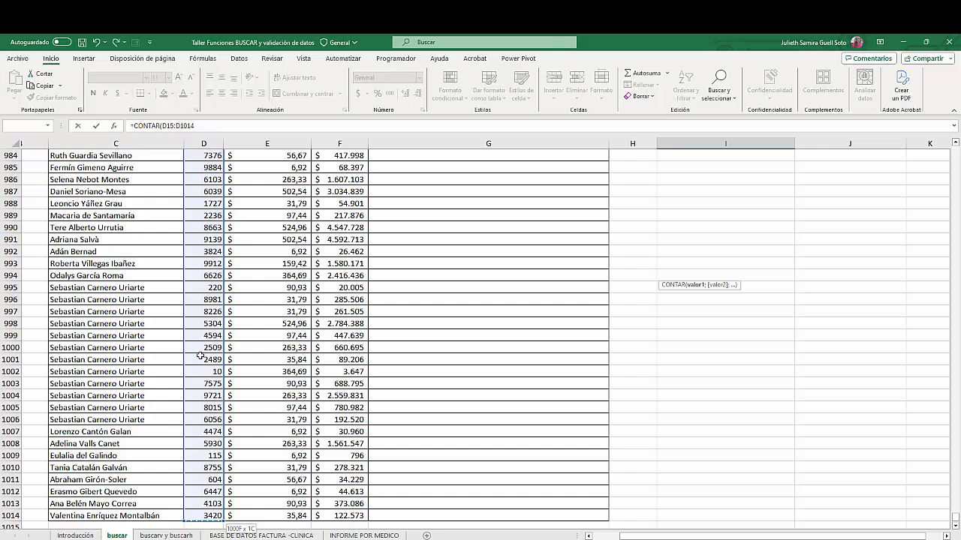
pyautogui.press('Escape')
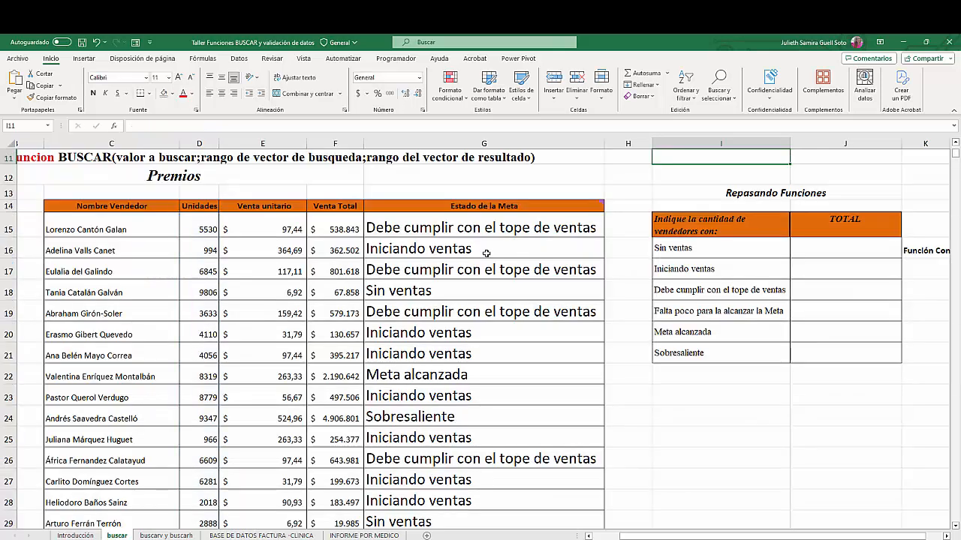
# Step: Format the count in I10 with a thousands separator and no decimal places
pyautogui.scroll(1, 802, 181)
pyautogui.click(753, 180)
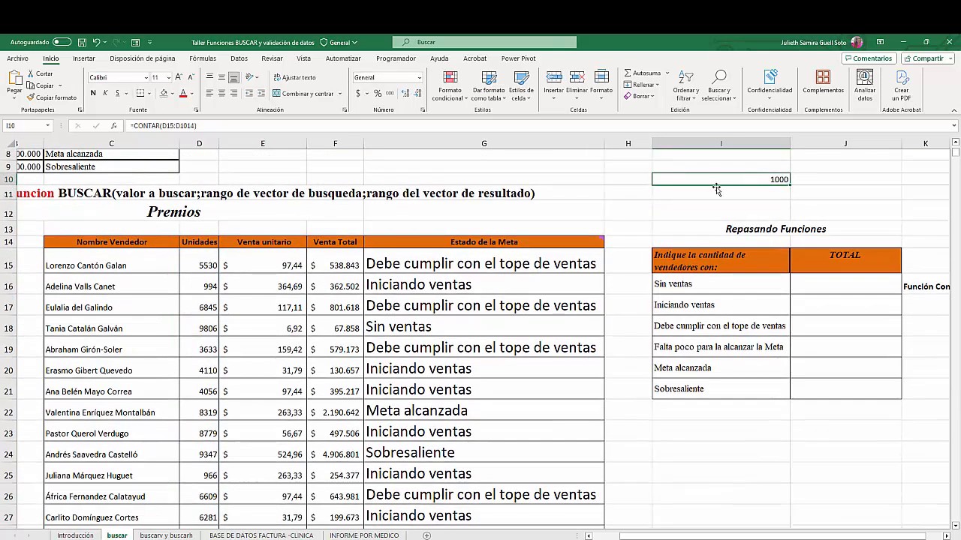
pyautogui.click(391, 94)
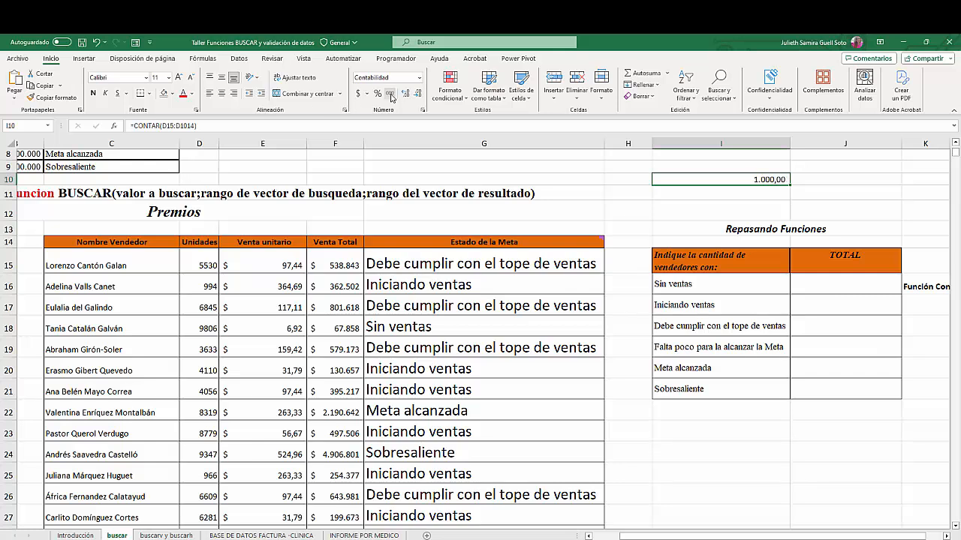
pyautogui.click(418, 95)
pyautogui.click(417, 95)
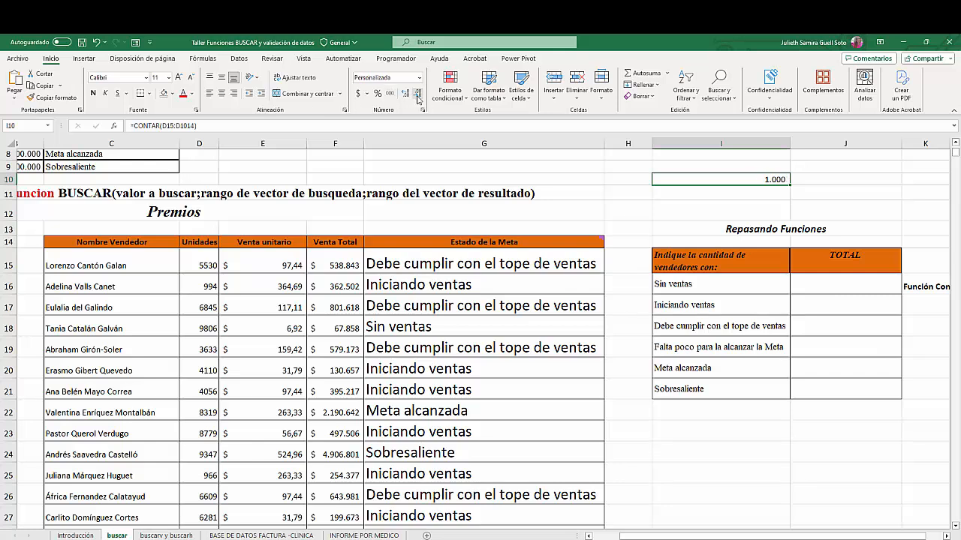
# Step: Label the count by entering CANTIDAD DE VENDORES in I9
pyautogui.click(691, 167)
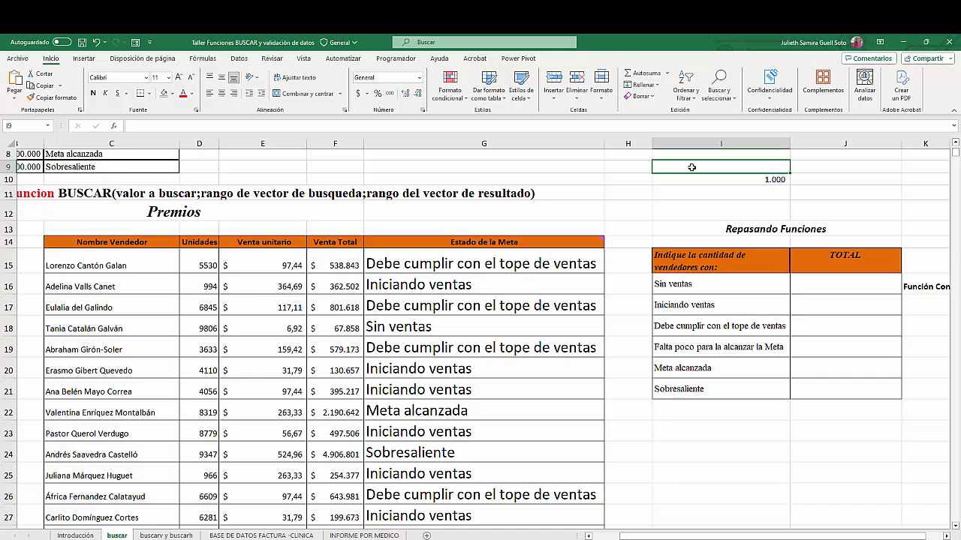
pyautogui.write('CANTIDAD DE VENDORES')
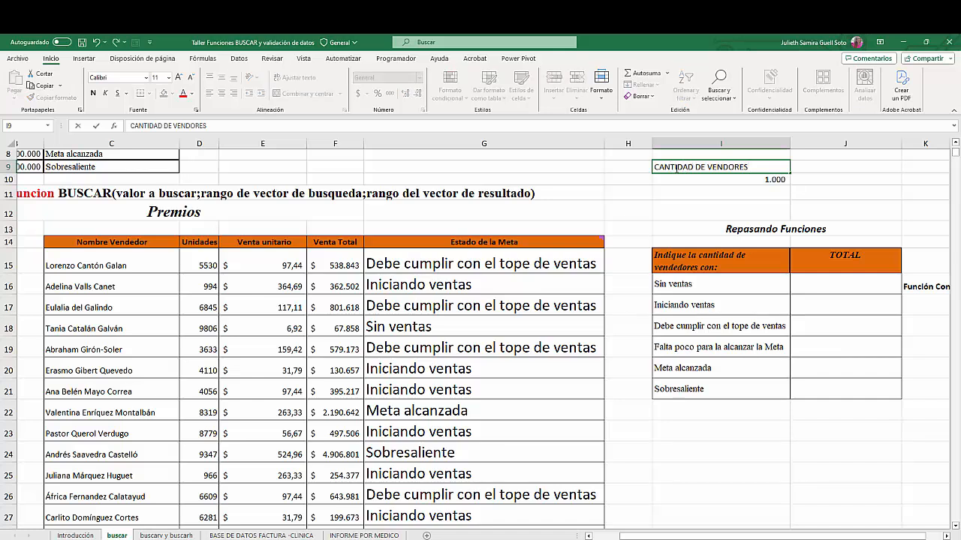
pyautogui.press('Return')
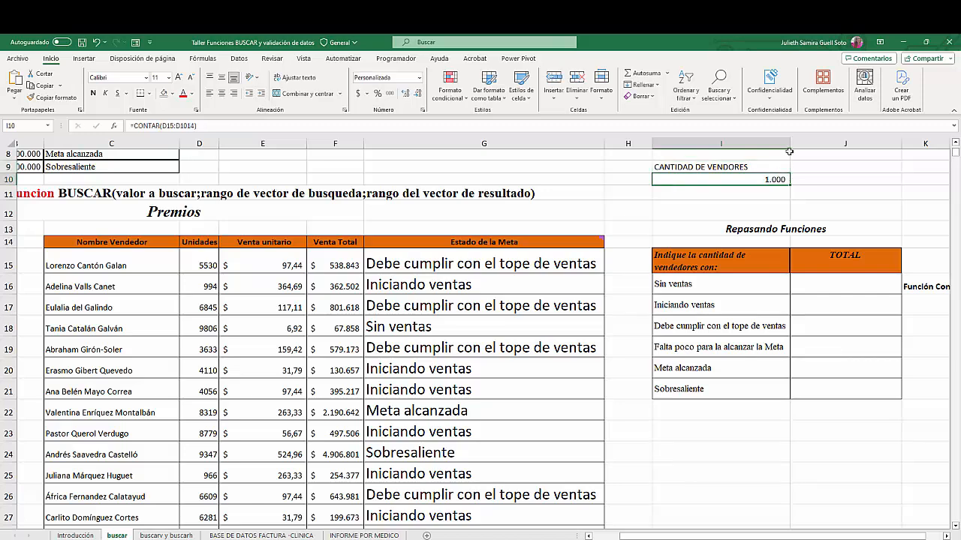
# Step: Review the CONTAR formula in I10 and the Repasando Funciones criteria in I15:I21 with the function note in K16
pyautogui.doubleClick(761, 179)
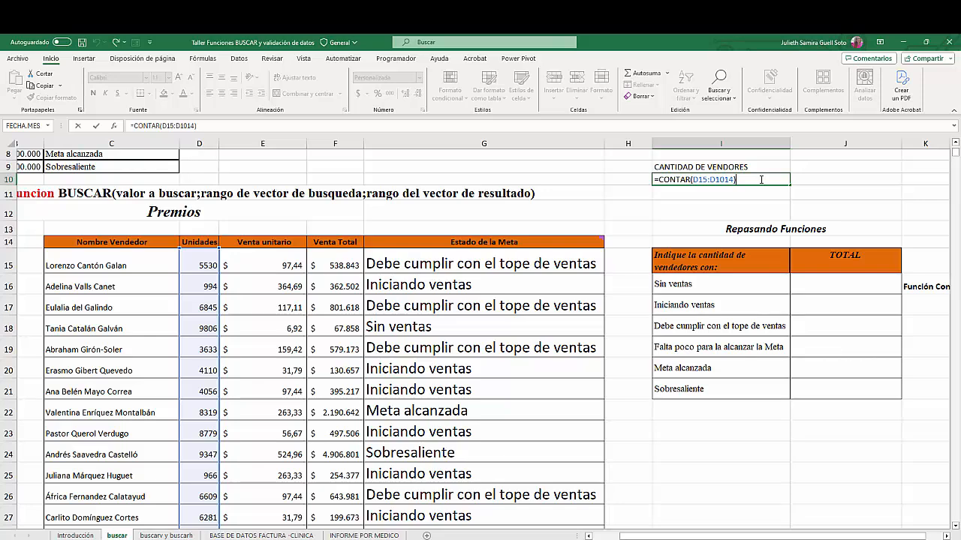
pyautogui.press('Escape')
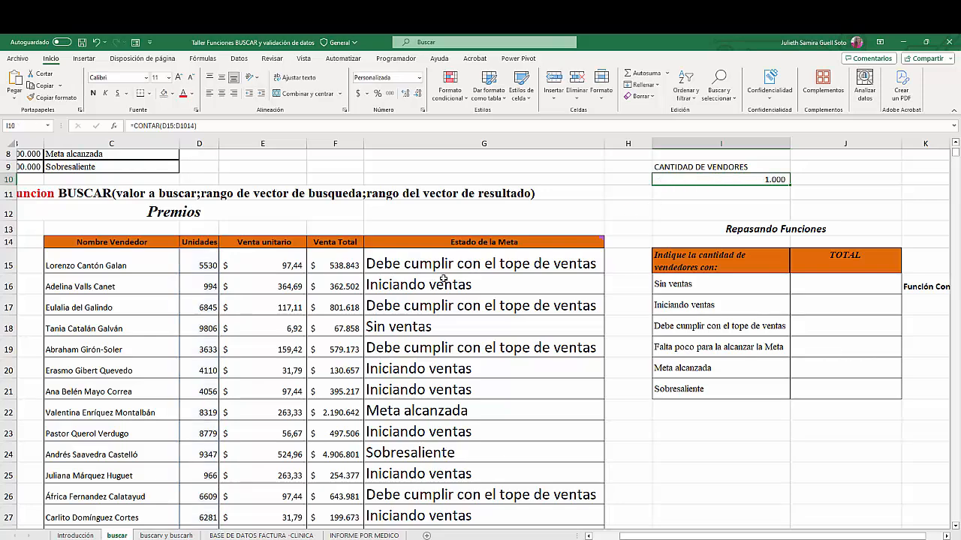
pyautogui.click(411, 266)
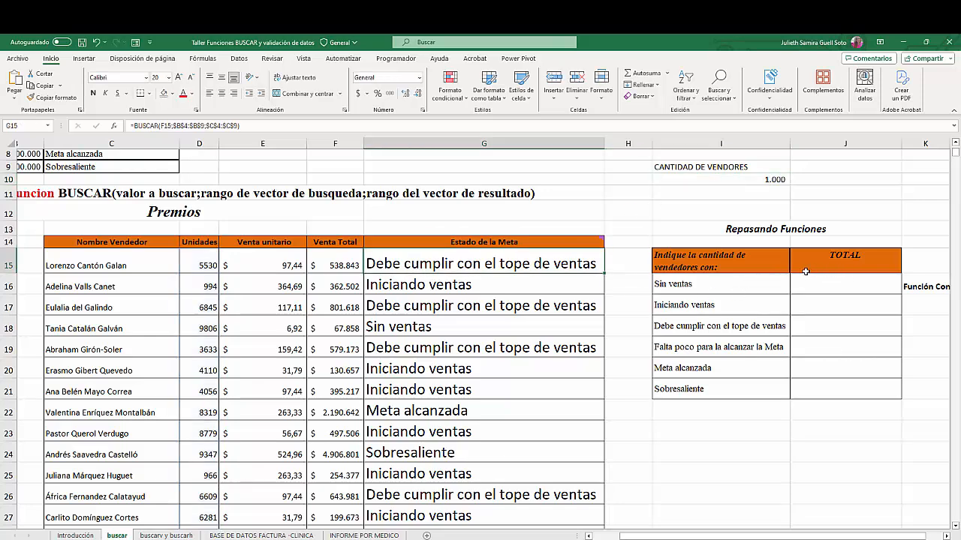
pyautogui.click(723, 264)
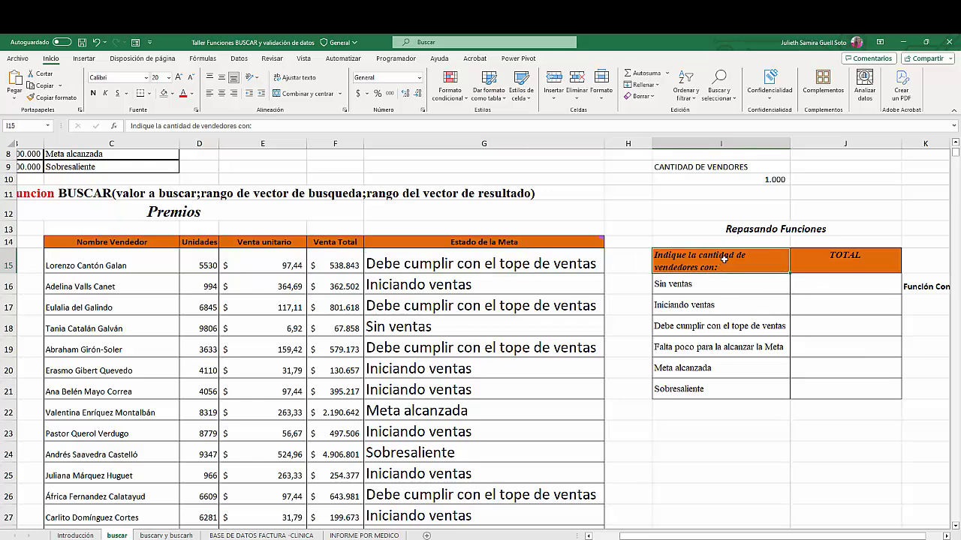
pyautogui.click(697, 286)
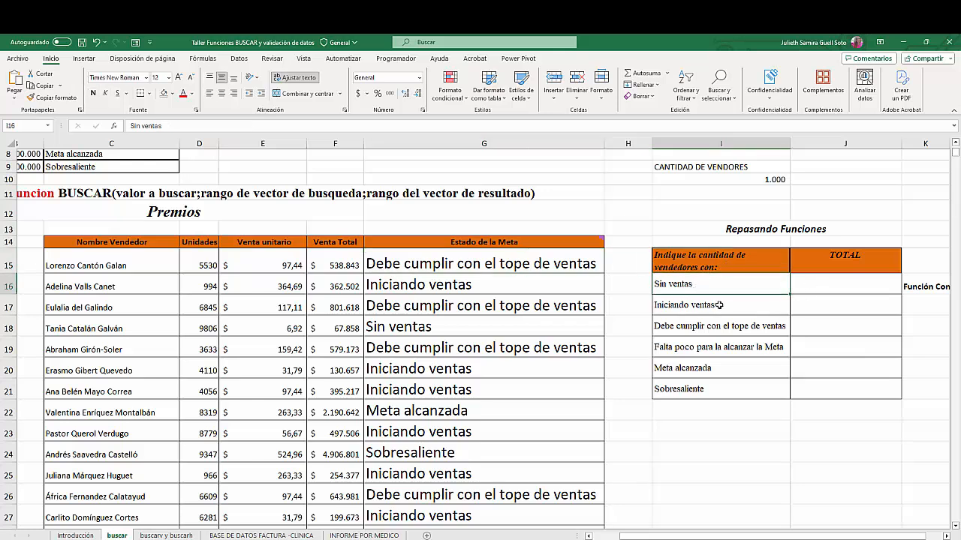
pyautogui.click(720, 305)
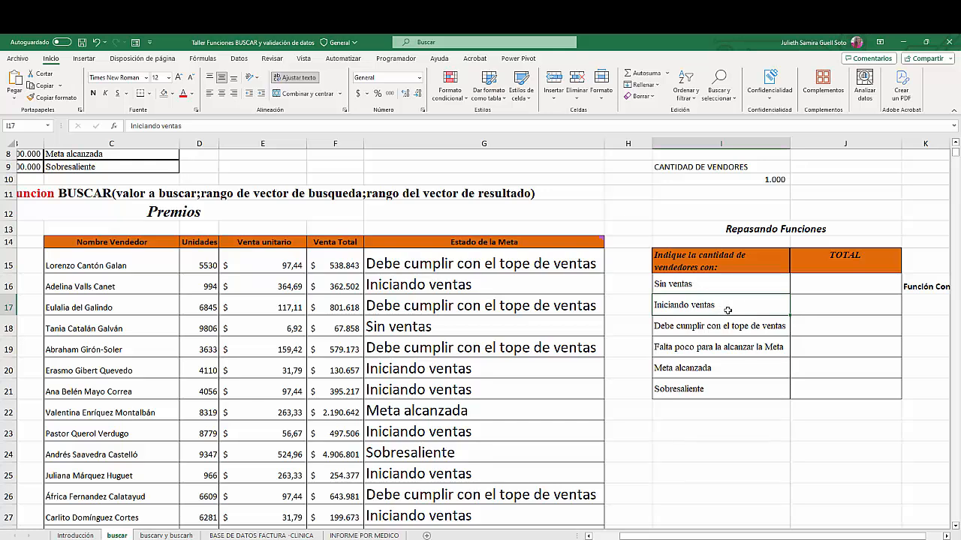
pyautogui.click(713, 327)
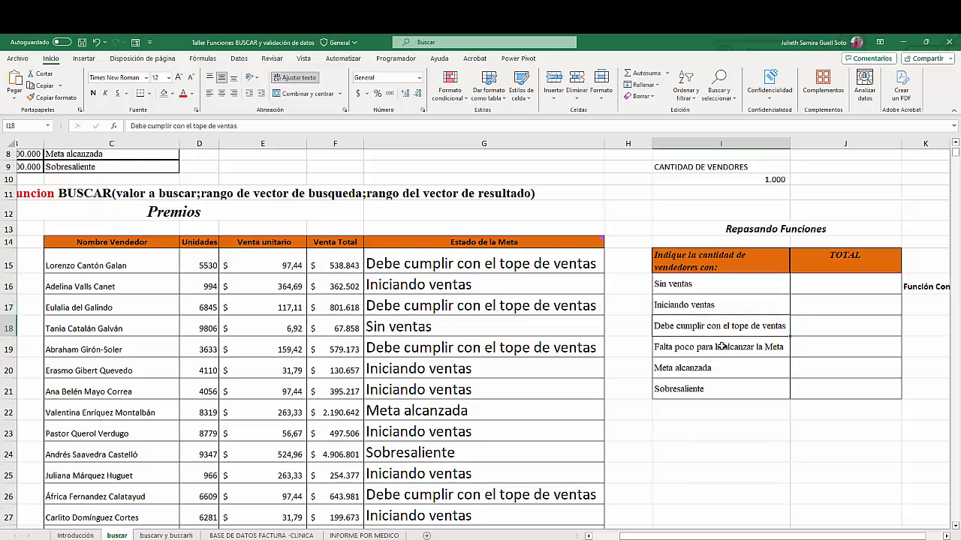
pyautogui.click(721, 346)
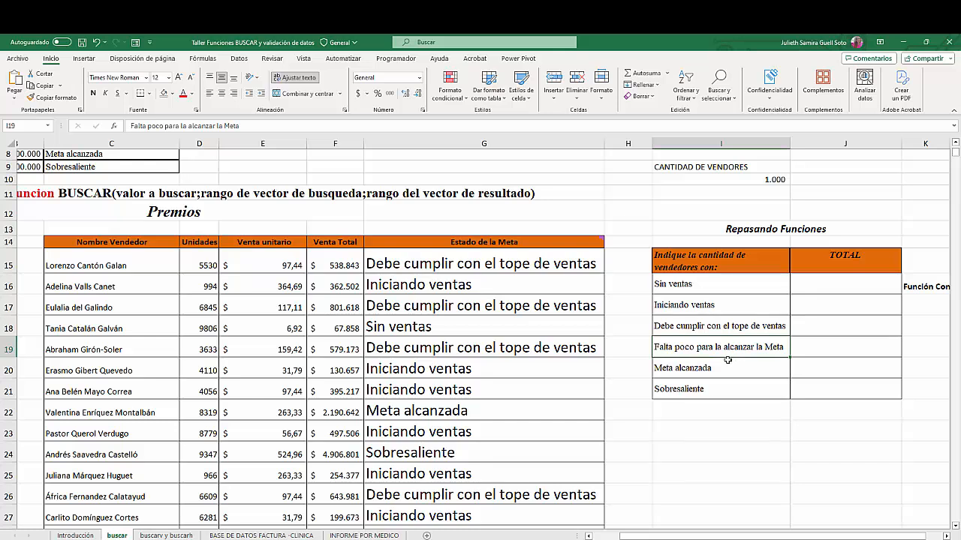
pyautogui.click(698, 370)
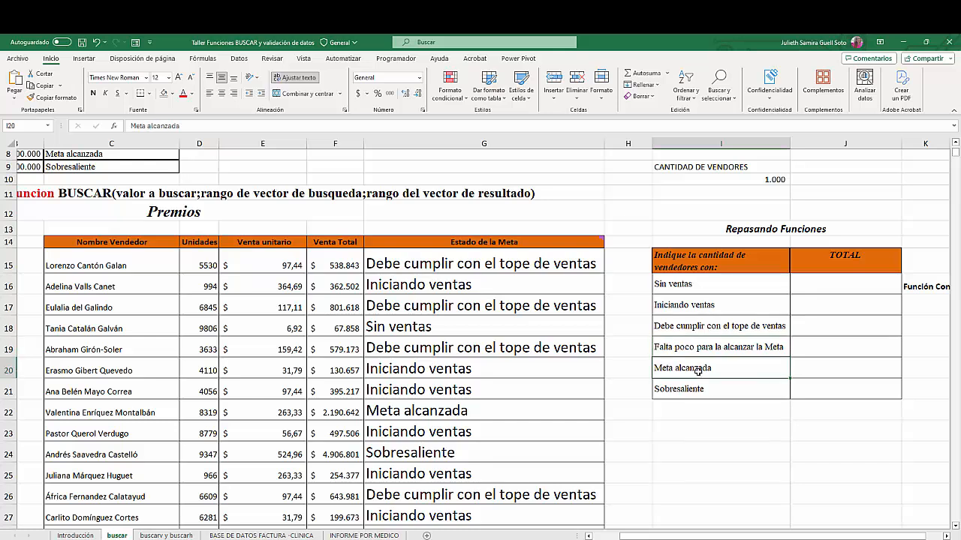
pyautogui.click(700, 389)
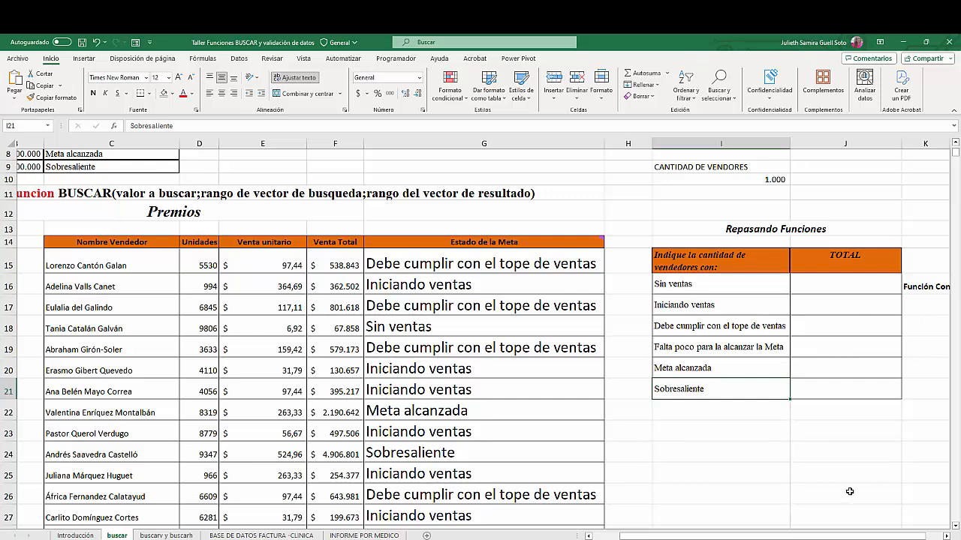
pyautogui.moveTo(821, 536); pyautogui.dragTo(836, 536)
pyautogui.click(893, 286)
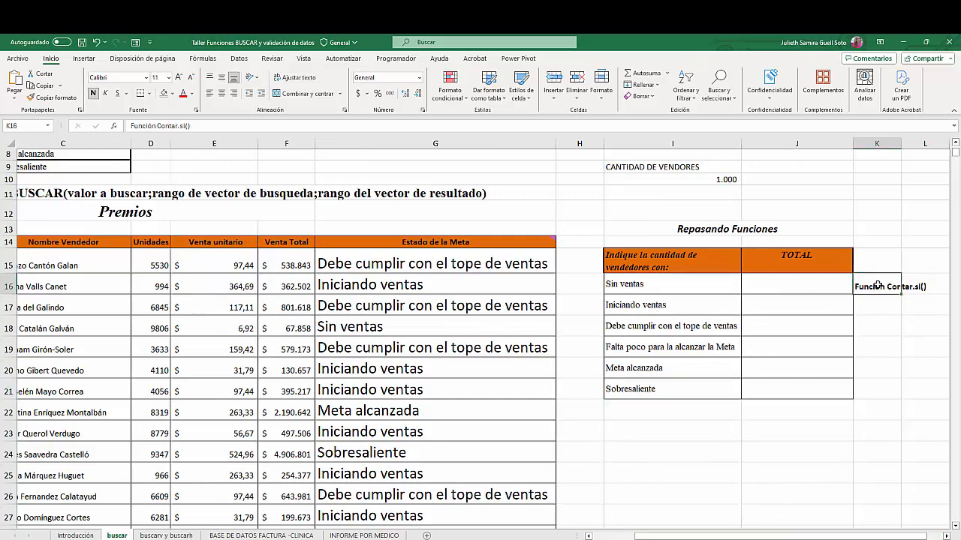
# Step: Increase the font size of the Sin ventas total cell J16 to 20
pyautogui.click(774, 277)
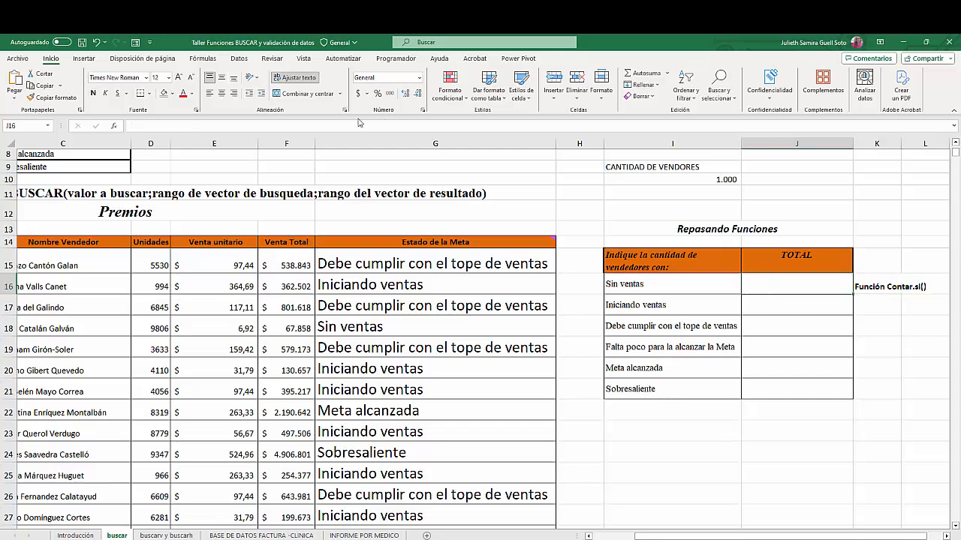
pyautogui.click(179, 78)
pyautogui.click(179, 78)
pyautogui.click(180, 78)
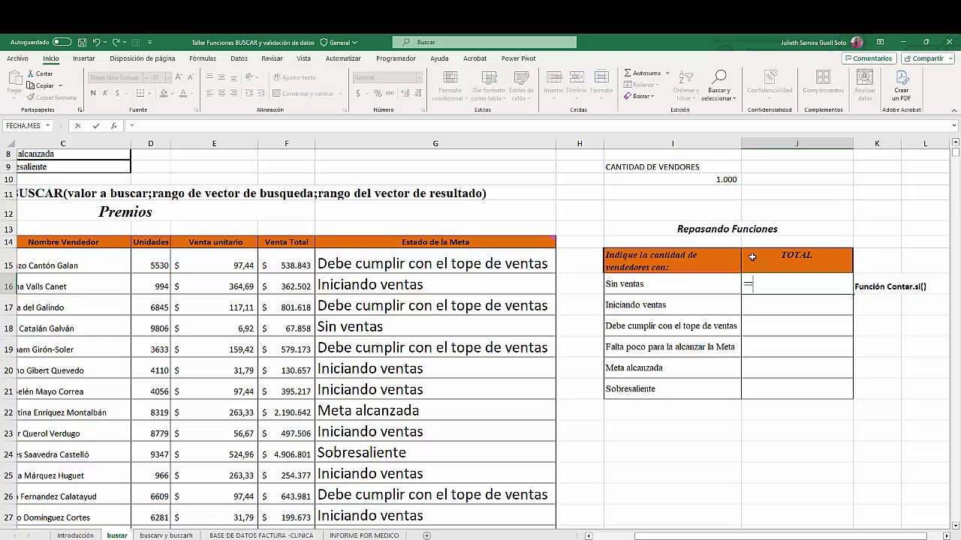
# Step: Start a CONTAR.SI formula in the Sin ventas total J16 with the Estado de la Meta range G15:G1014 as its range
pyautogui.write('CON')
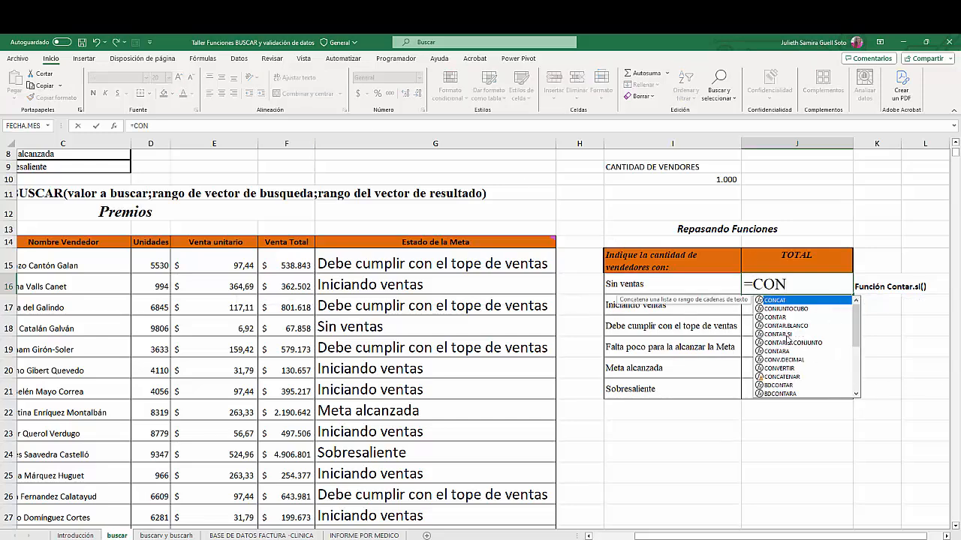
pyautogui.doubleClick(785, 335)
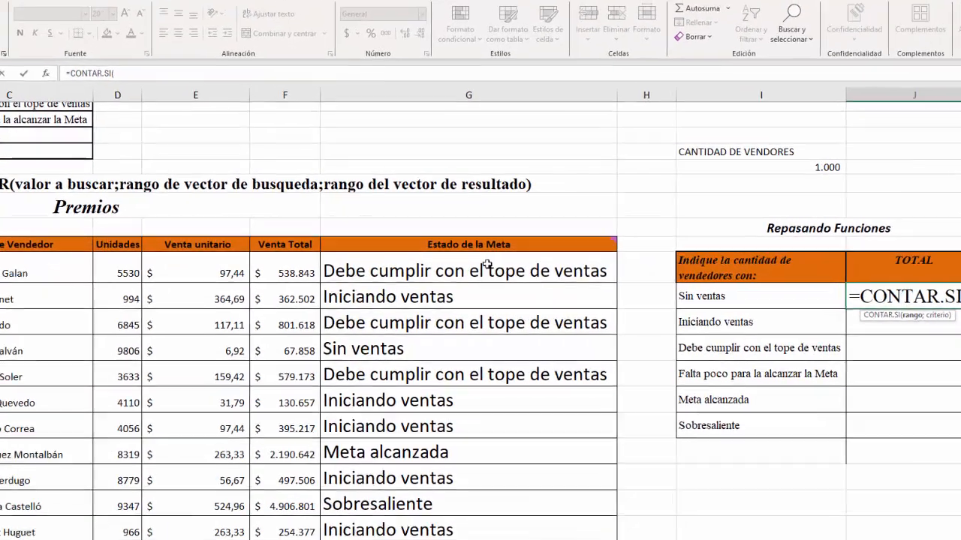
pyautogui.moveTo(457, 254); pyautogui.dragTo(452, 342)
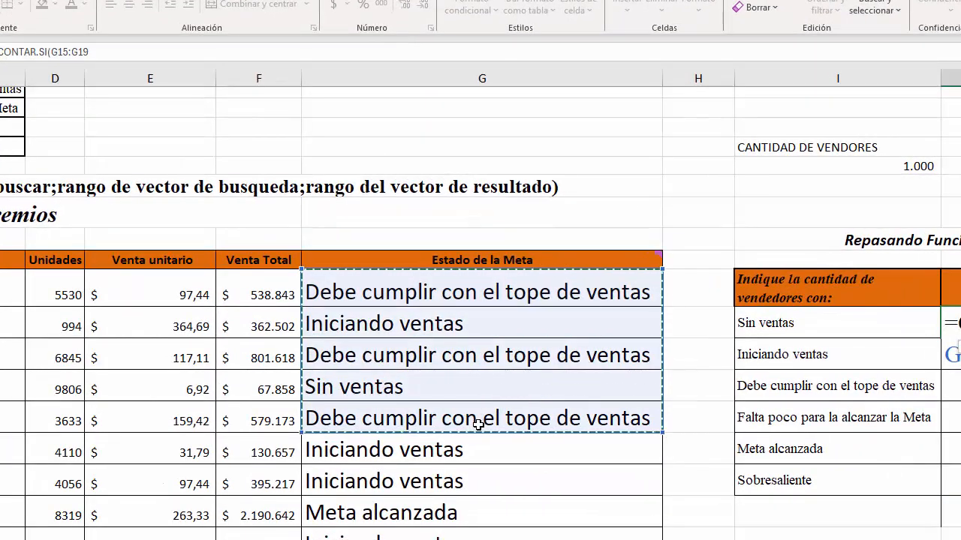
pyautogui.hotkey('ctrl', 'shift', 'Down')
pyautogui.scroll(-1, 436, 464)
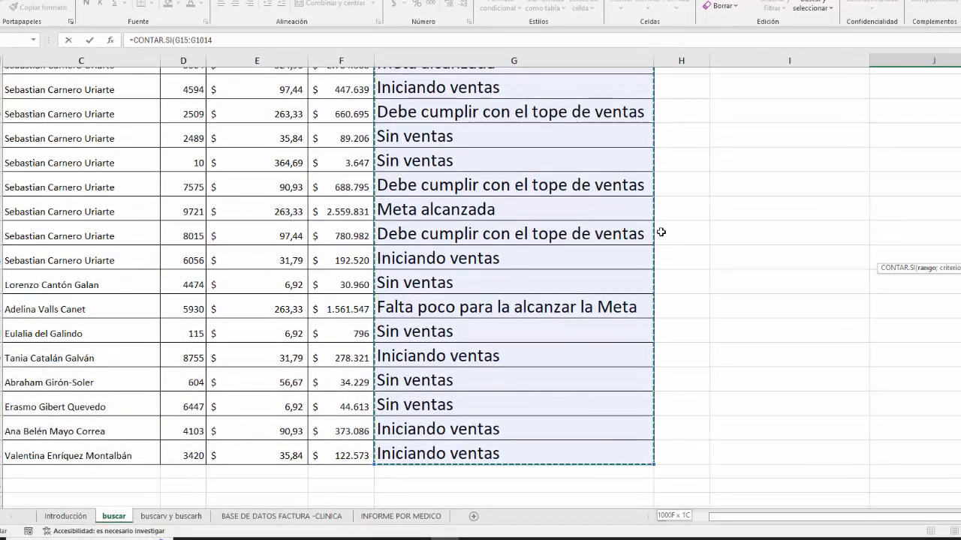
pyautogui.scroll(2, 657, 225)
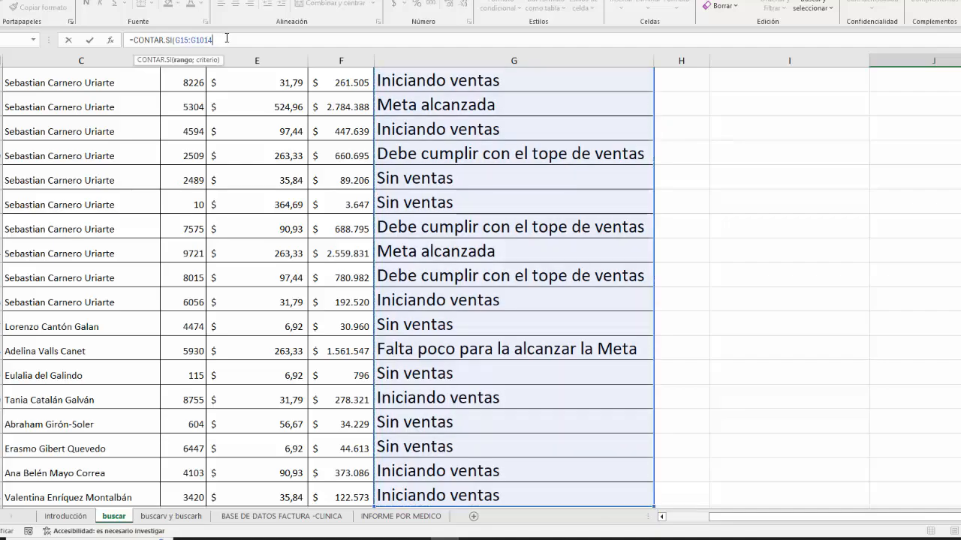
pyautogui.write(';')
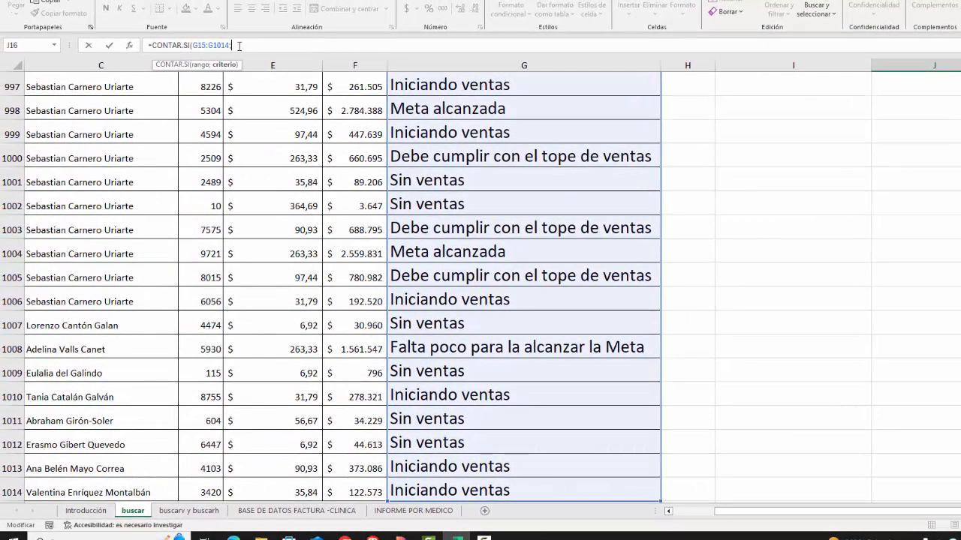
# Step: Make the range in the J16 formula absolute as $G$15:$G$1014
pyautogui.moveTo(191, 45); pyautogui.dragTo(229, 43)
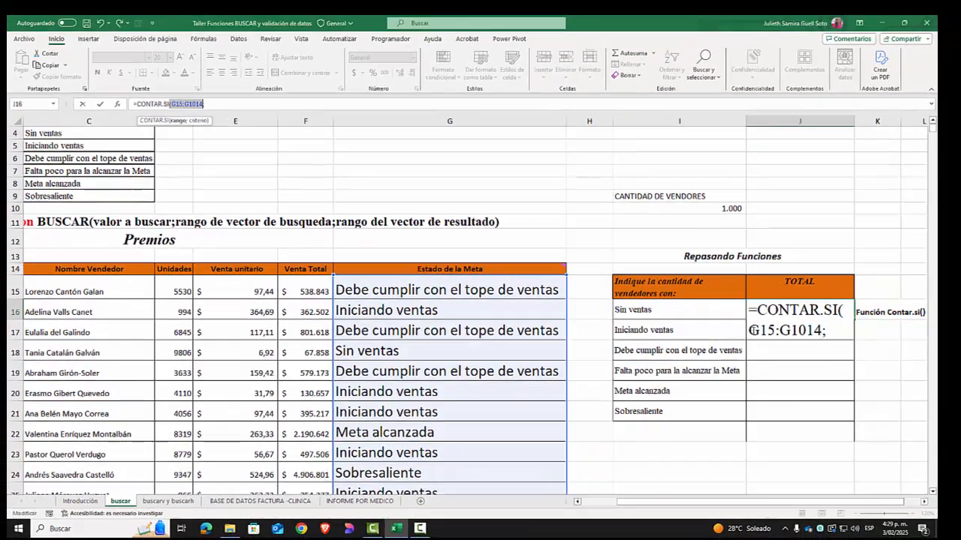
pyautogui.moveTo(871, 310); pyautogui.dragTo(908, 310)
pyautogui.moveTo(782, 330); pyautogui.dragTo(820, 330)
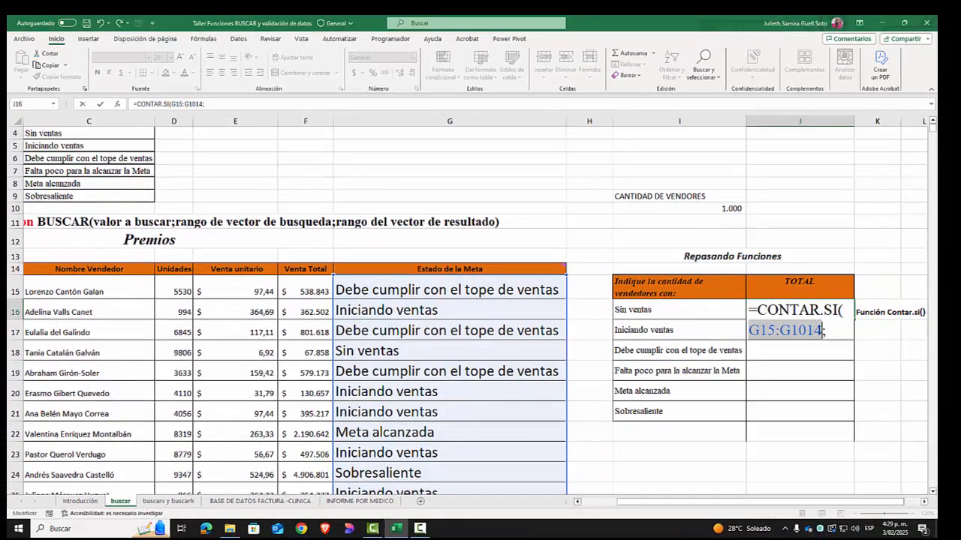
pyautogui.press('F4')
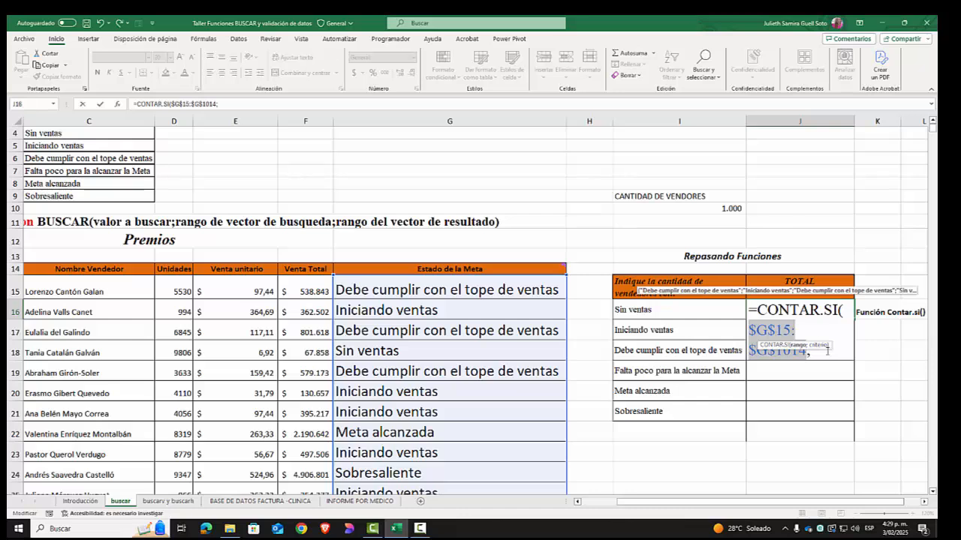
# Step: Use the Sin ventas cell I16 as the criterion and complete the CONTAR.SI formula
pyautogui.click(843, 354)
pyautogui.click(669, 310)
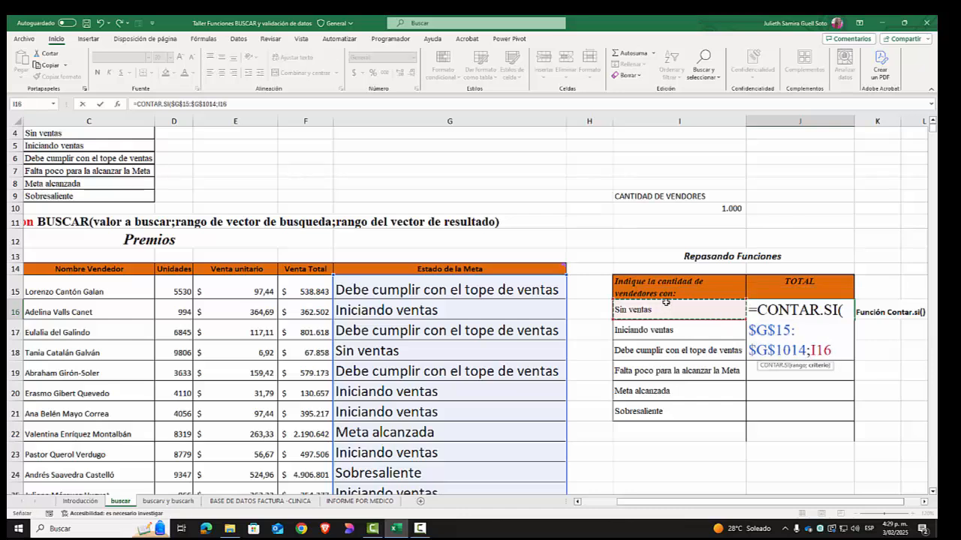
pyautogui.write(')')
pyautogui.press('Return')
# Step: Fill the CONTAR.SI formula from J16 down to the Sobresaliente row J21 and check the copied formula in J19
pyautogui.click(811, 314)
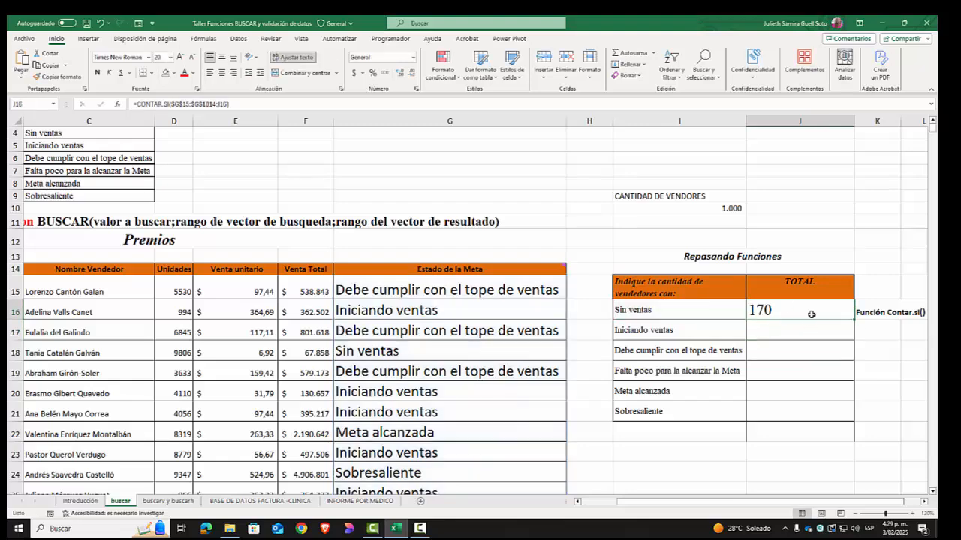
pyautogui.doubleClick(855, 320)
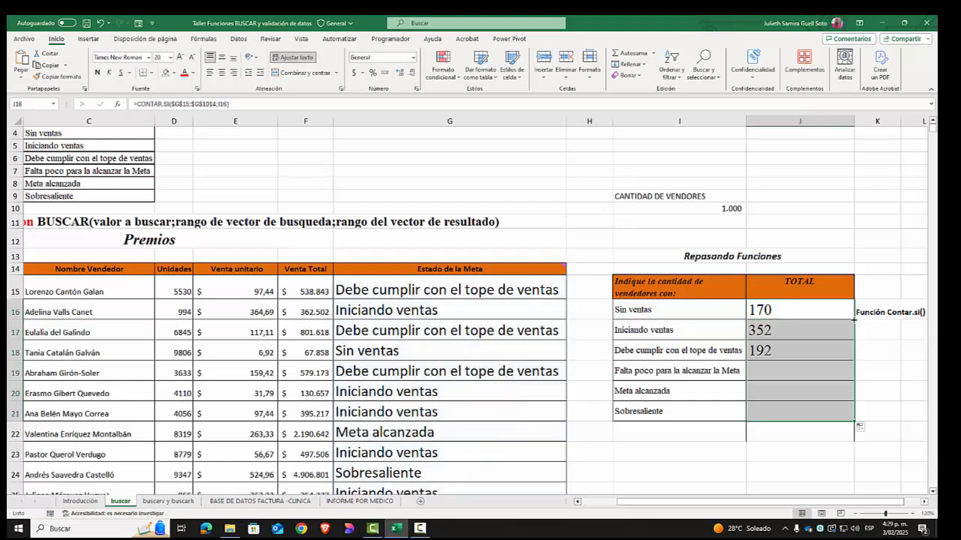
pyautogui.doubleClick(780, 371)
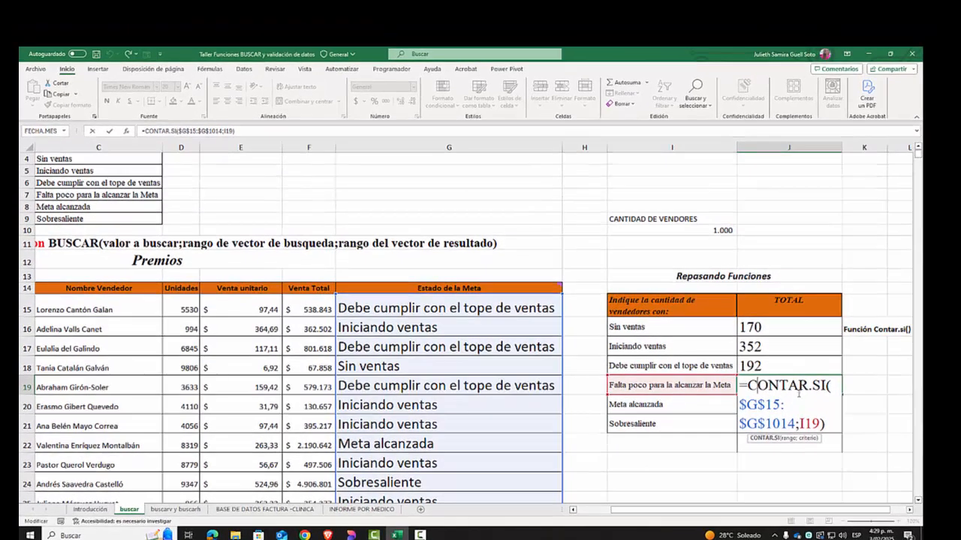
pyautogui.press('Return')
# Step: Add up the state totals J16:J21 in J22 with SUMA
pyautogui.click(753, 444)
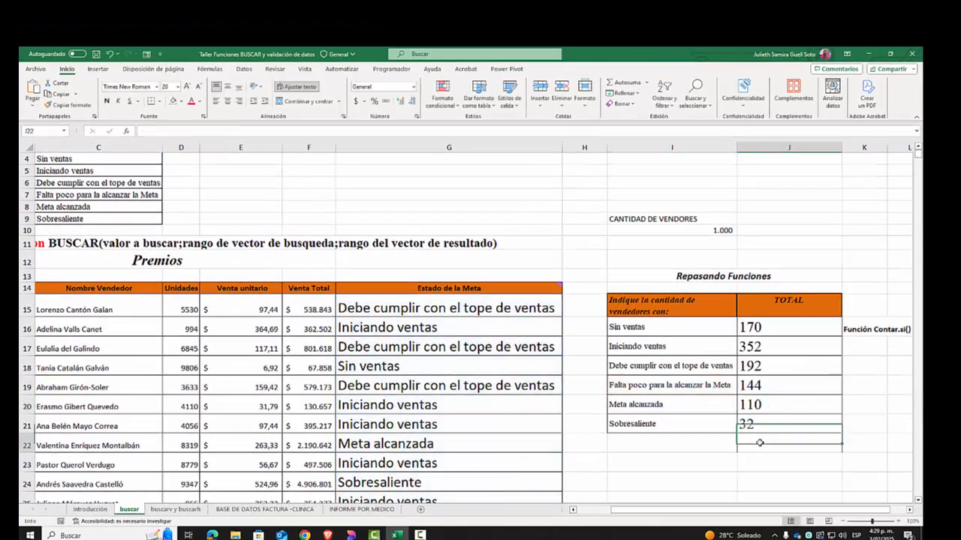
pyautogui.moveTo(764, 329); pyautogui.dragTo(763, 446)
pyautogui.click(623, 82)
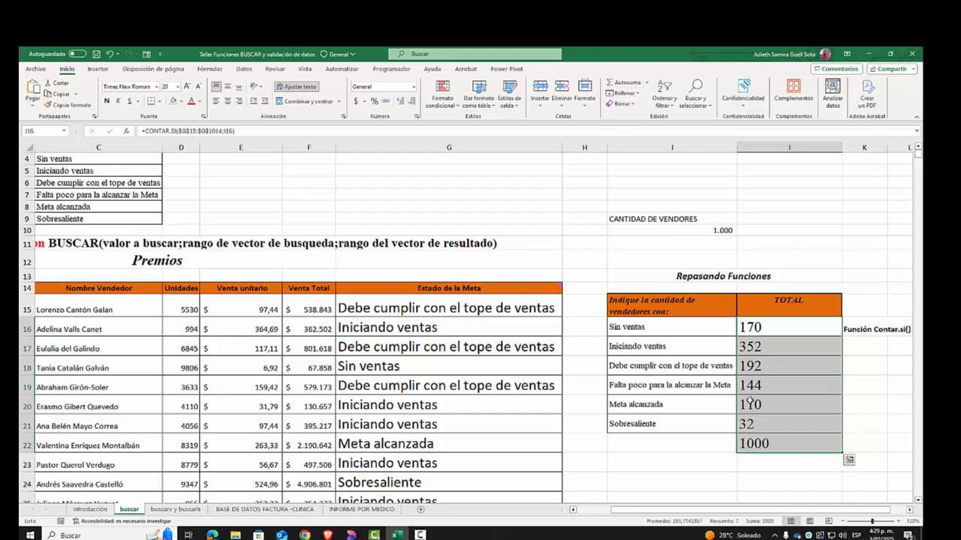
pyautogui.click(789, 447)
# Step: Copy the CANTIDAD DE VENDORES label from I9 to I22 and check the SUMA formula beside it
pyautogui.click(697, 219)
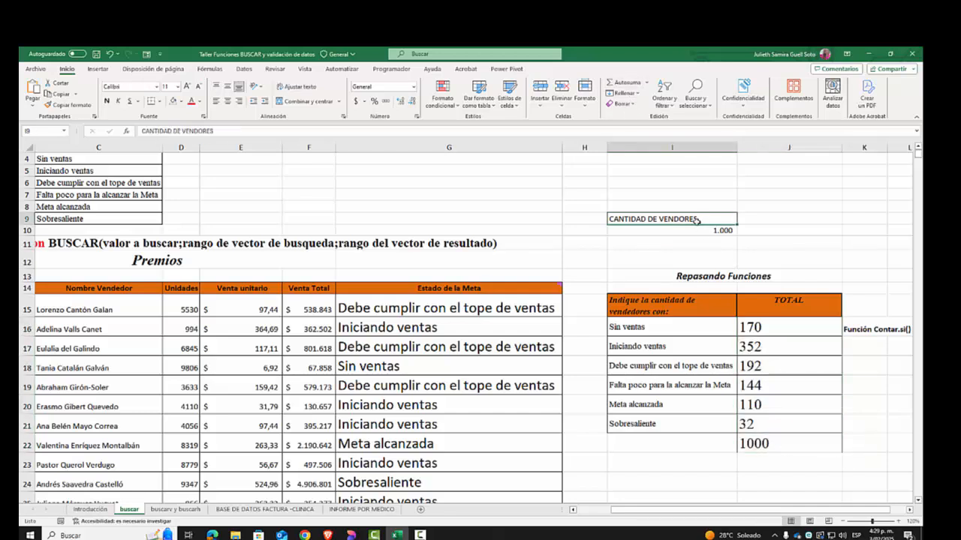
pyautogui.hotkey('ctrl', 'c')
pyautogui.click(659, 443)
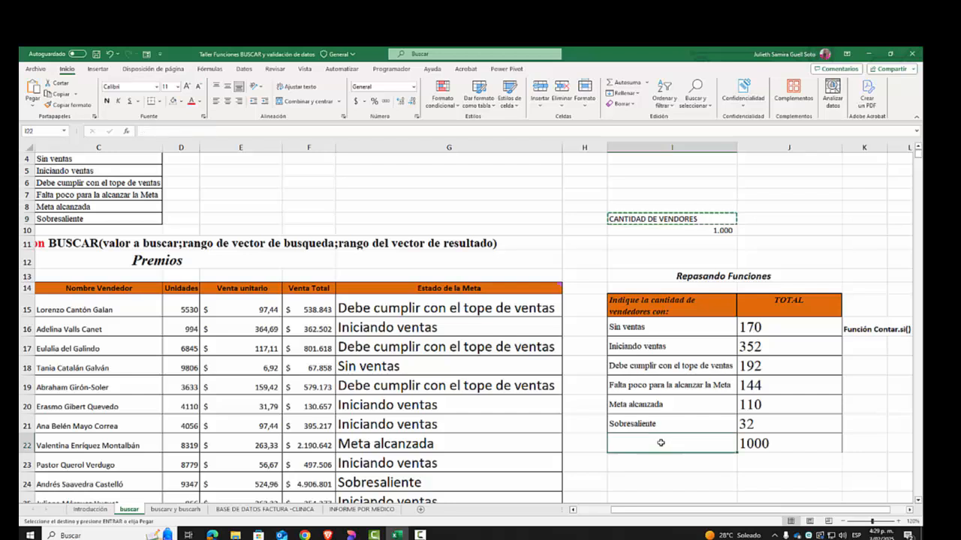
pyautogui.hotkey('ctrl', 'v')
pyautogui.doubleClick(778, 445)
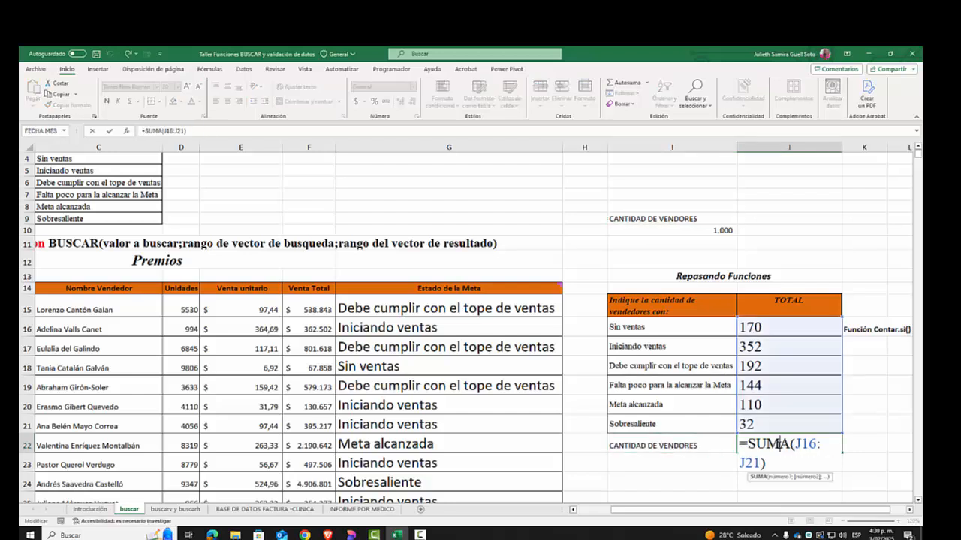
pyautogui.press('Return')
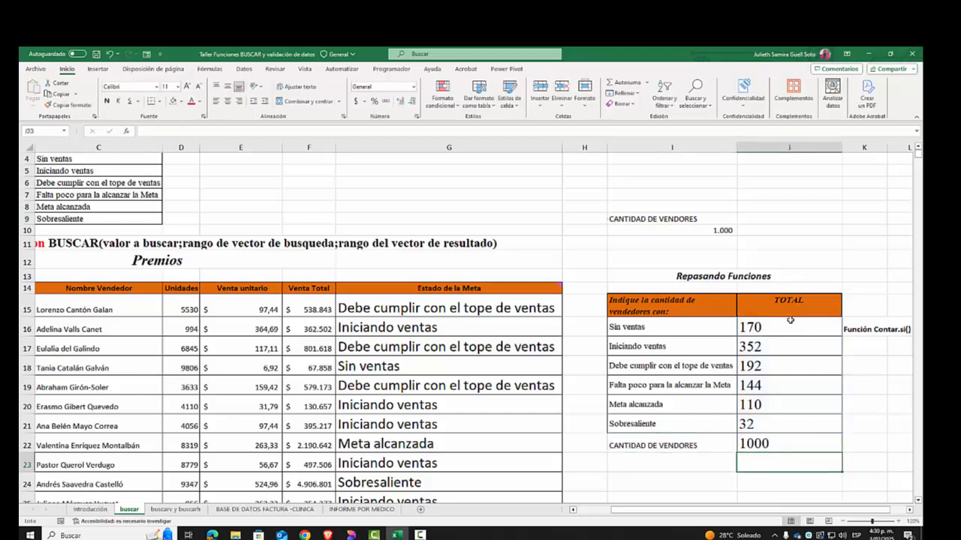
pyautogui.moveTo(789, 321); pyautogui.dragTo(788, 445)
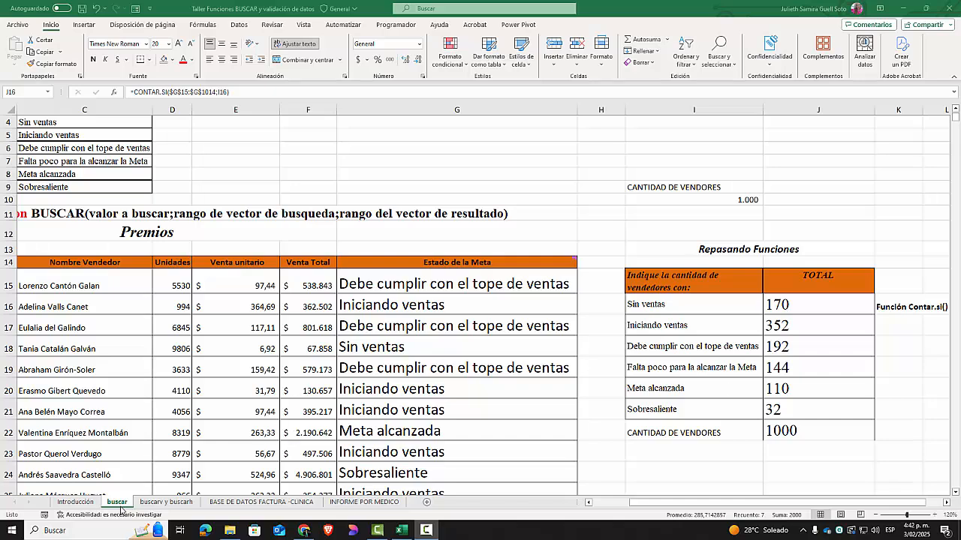
# Step: Open the buscarv y buscarh sheet and examine the BUSCARV syntax and the Consulta de Empleados table's code, name and department columns
pyautogui.click(158, 506)
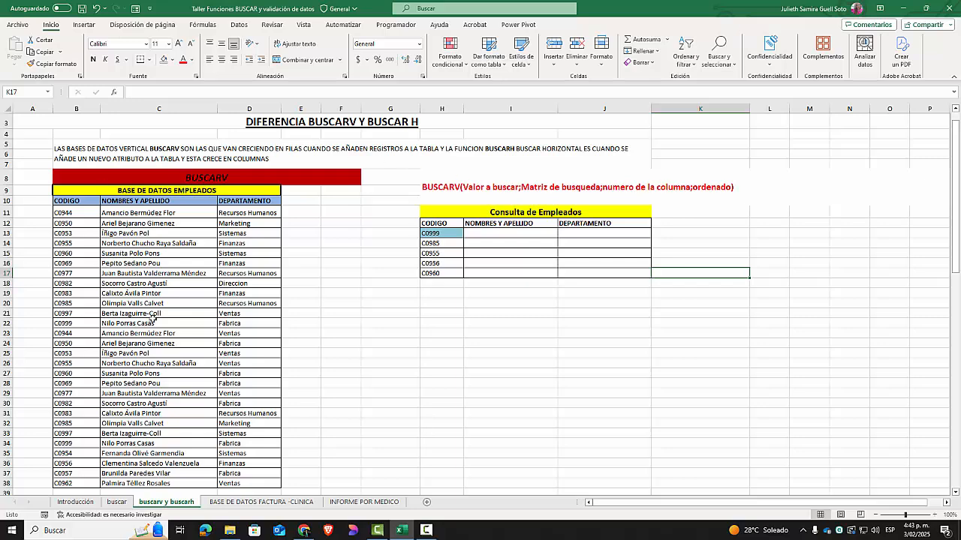
pyautogui.scroll(-2, 211, 281)
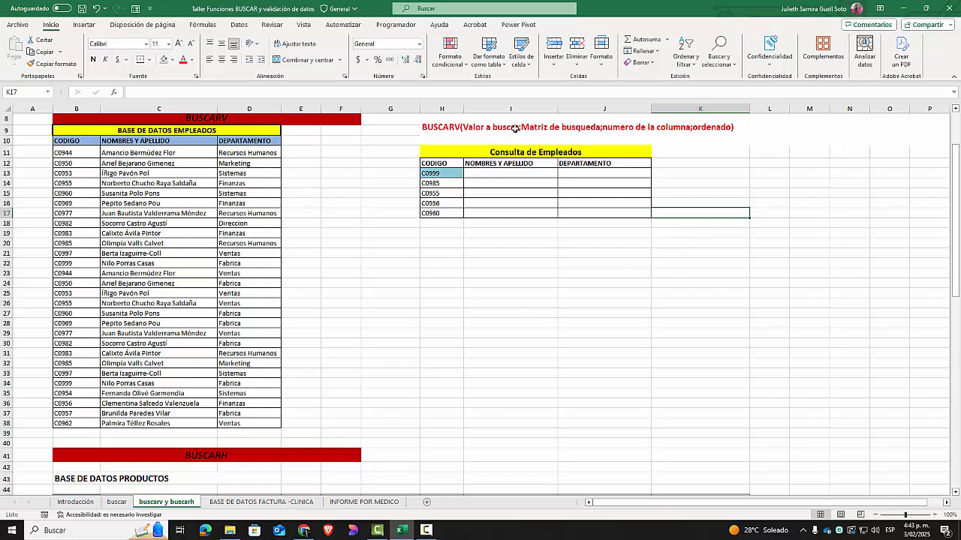
pyautogui.moveTo(424, 155); pyautogui.dragTo(568, 210)
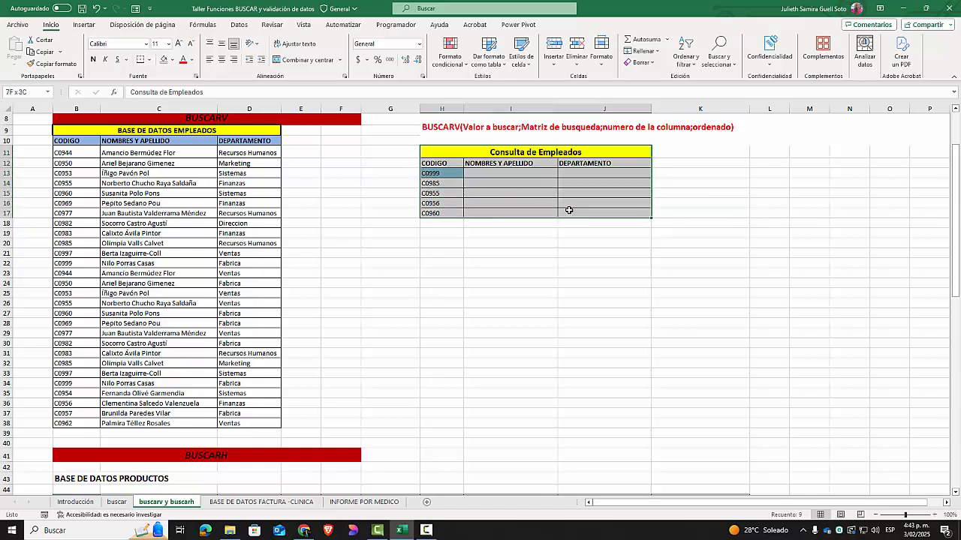
pyautogui.click(430, 177)
pyautogui.moveTo(430, 177); pyautogui.dragTo(430, 213)
pyautogui.moveTo(496, 173); pyautogui.dragTo(508, 212)
pyautogui.moveTo(578, 173); pyautogui.dragTo(580, 204)
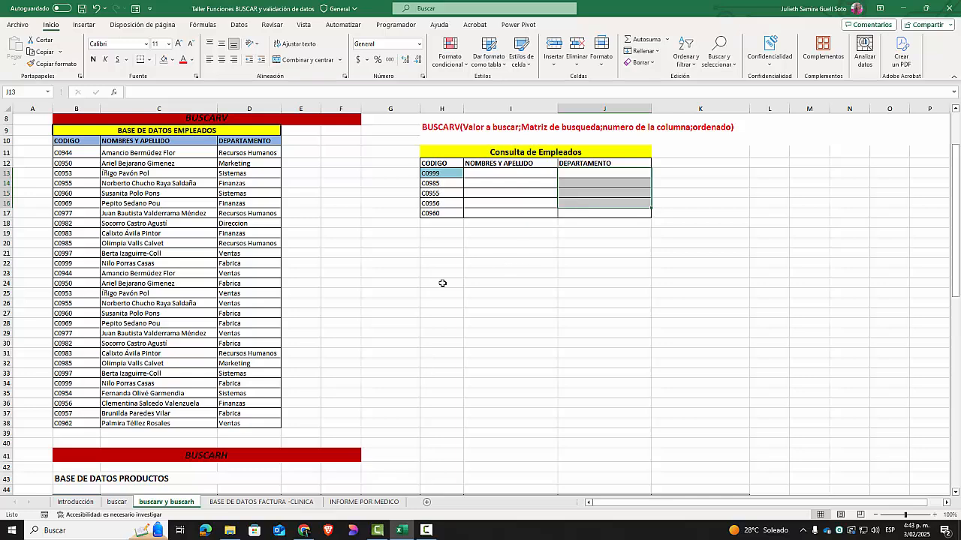
# Step: Compare the horizontal BASE DE DATOS PRODUCTOS with the vertical BASE DE DATOS EMPLEADOS, examining the latter's headers, first free row and columns
pyautogui.scroll(-5, 442, 283)
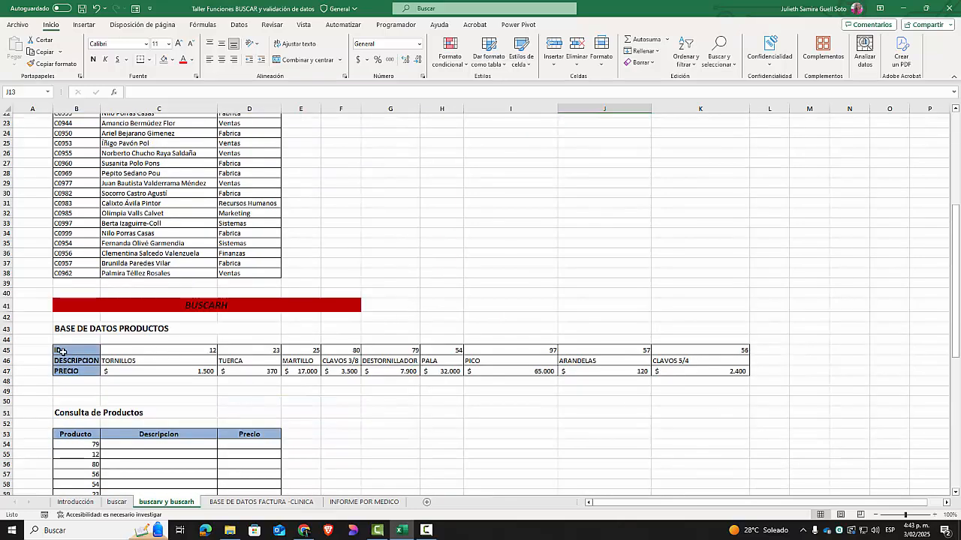
pyautogui.moveTo(63, 351); pyautogui.dragTo(726, 371)
pyautogui.scroll(5, 491, 289)
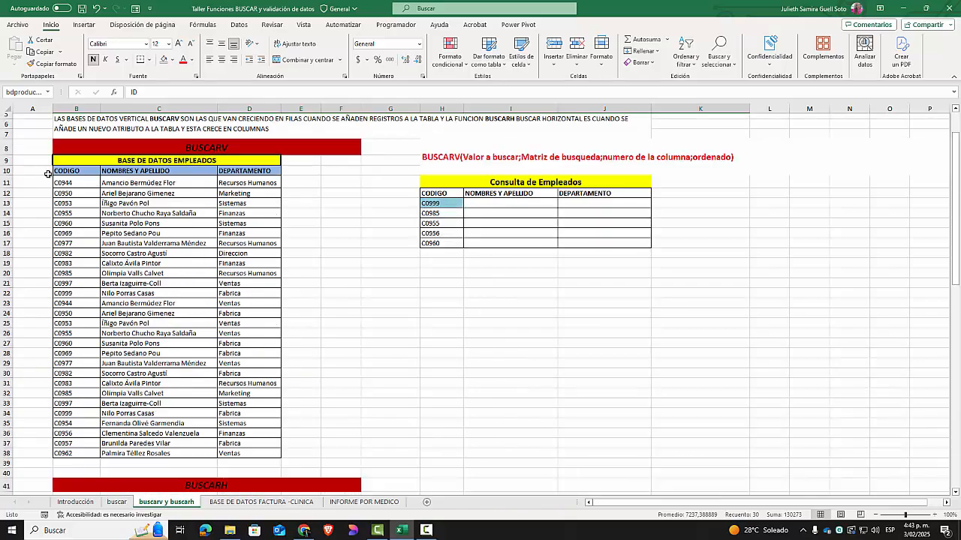
pyautogui.moveTo(60, 171); pyautogui.dragTo(248, 171)
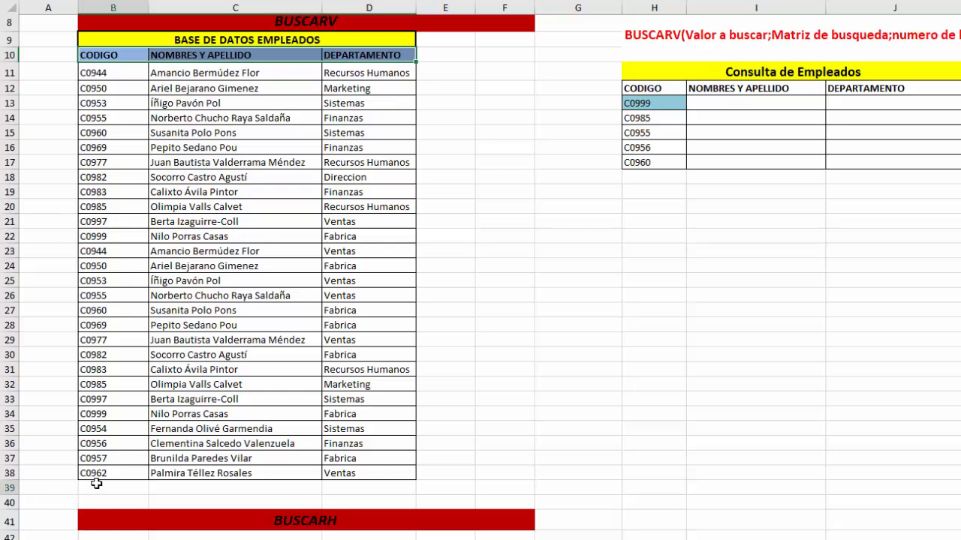
pyautogui.moveTo(96, 484); pyautogui.dragTo(405, 488)
pyautogui.scroll(1, 470, 279)
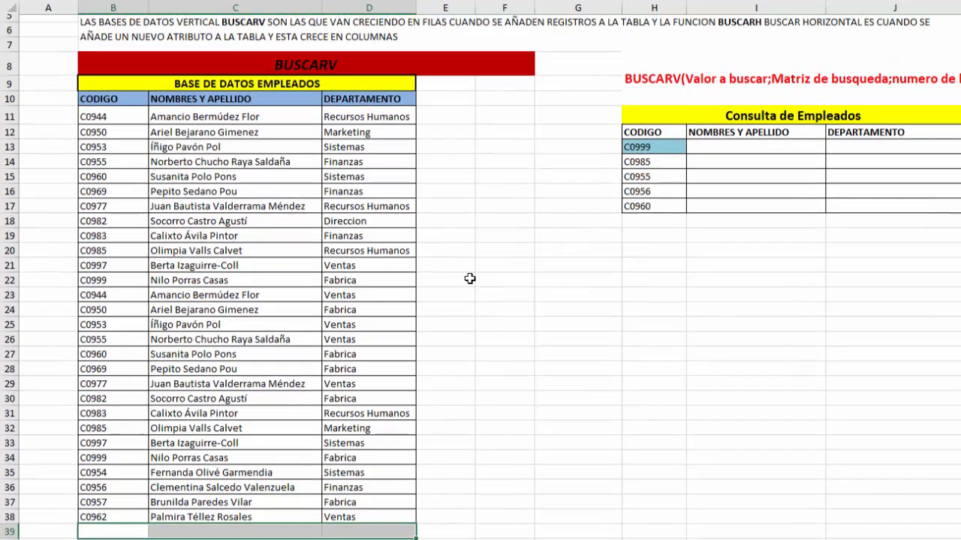
pyautogui.click(343, 4)
pyautogui.click(276, 9)
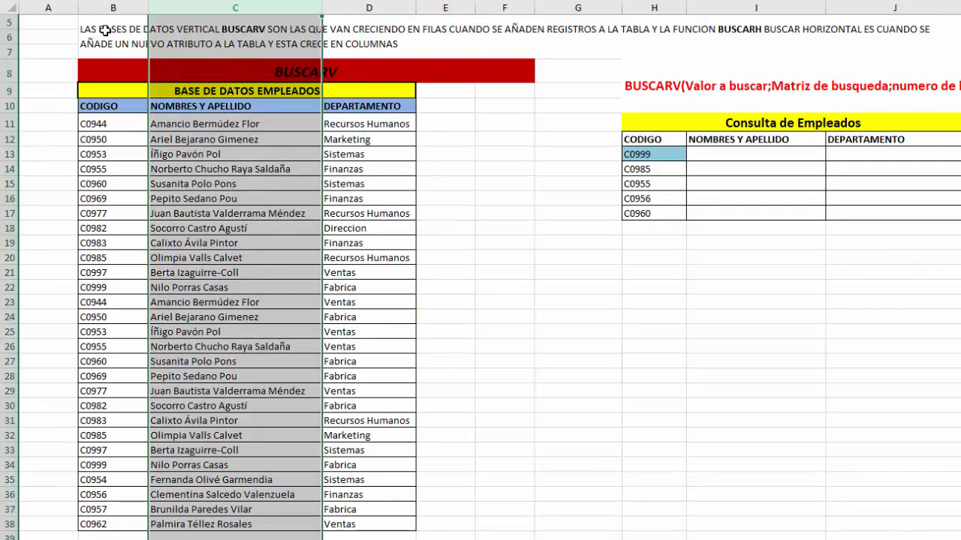
pyautogui.click(88, 7)
# Step: Examine how the ID, DESCRIPCION and PRECIO fields of BASE DE DATOS PRODUCTOS are laid out in rows 45 to 47
pyautogui.scroll(-3, 490, 307)
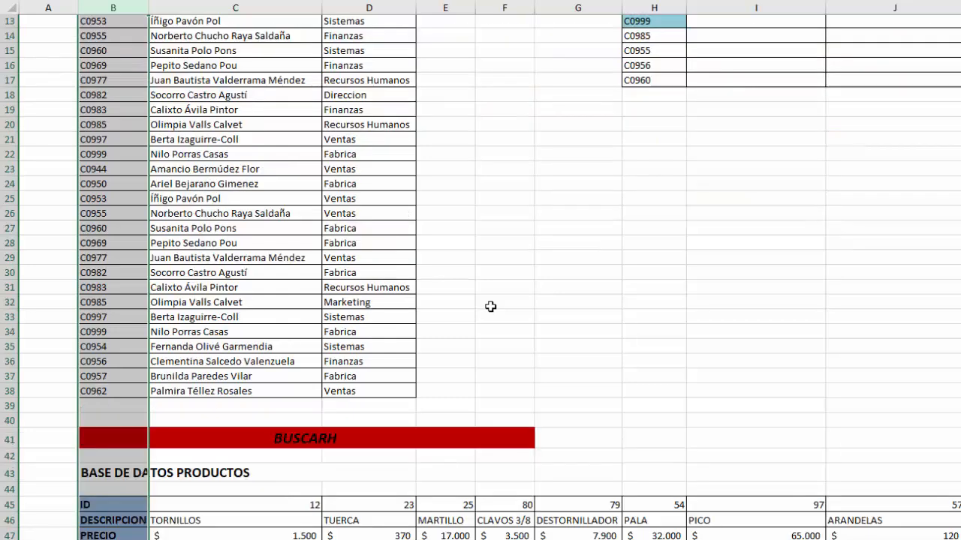
pyautogui.scroll(-4, 490, 306)
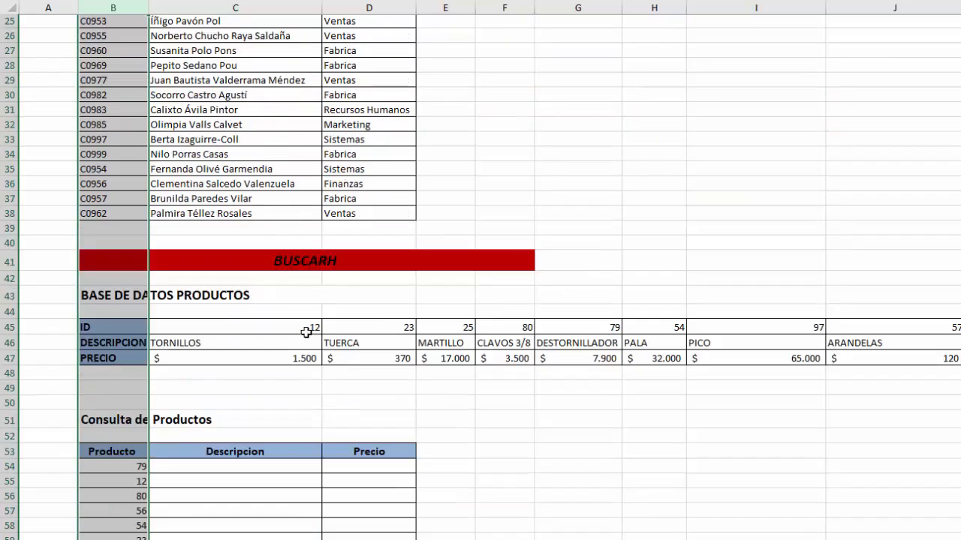
pyautogui.click(136, 330)
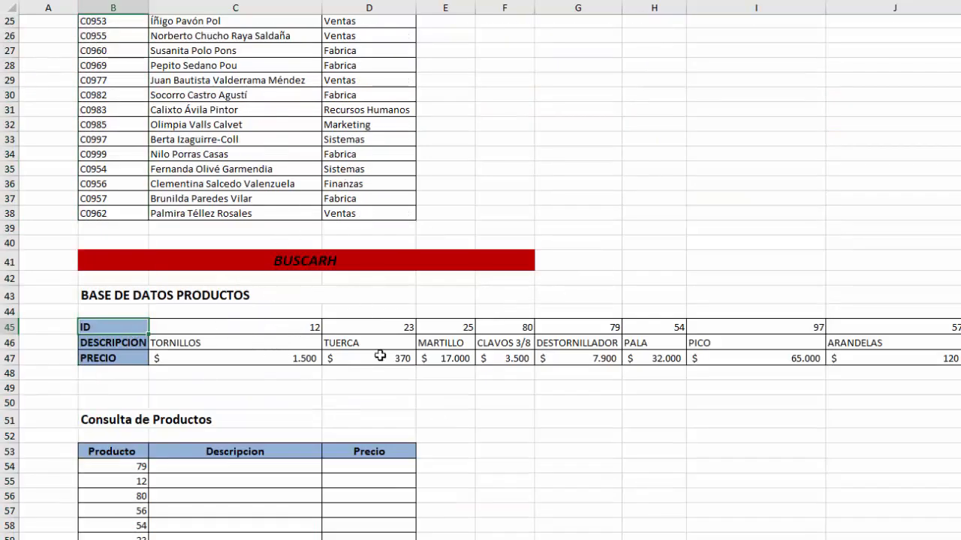
pyautogui.moveTo(107, 327); pyautogui.dragTo(119, 357)
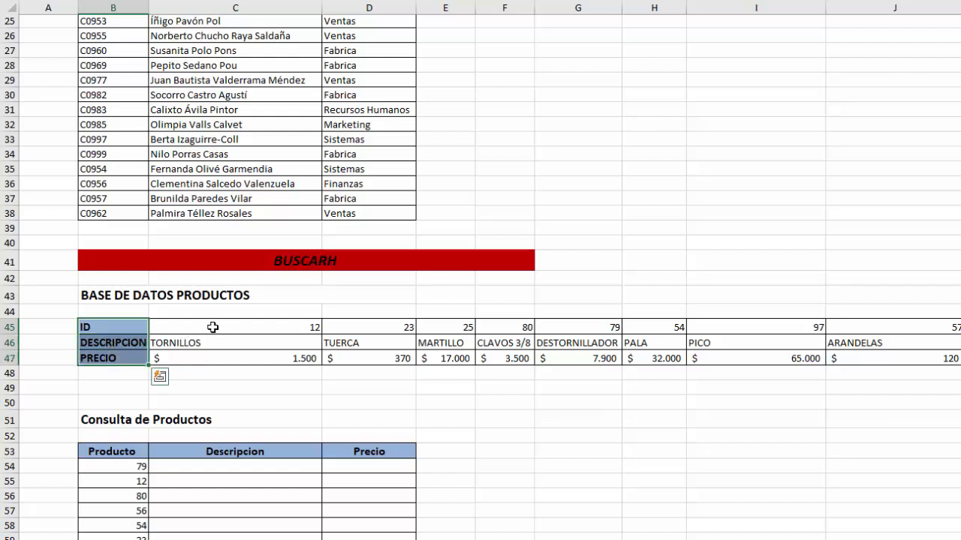
pyautogui.click(4, 327)
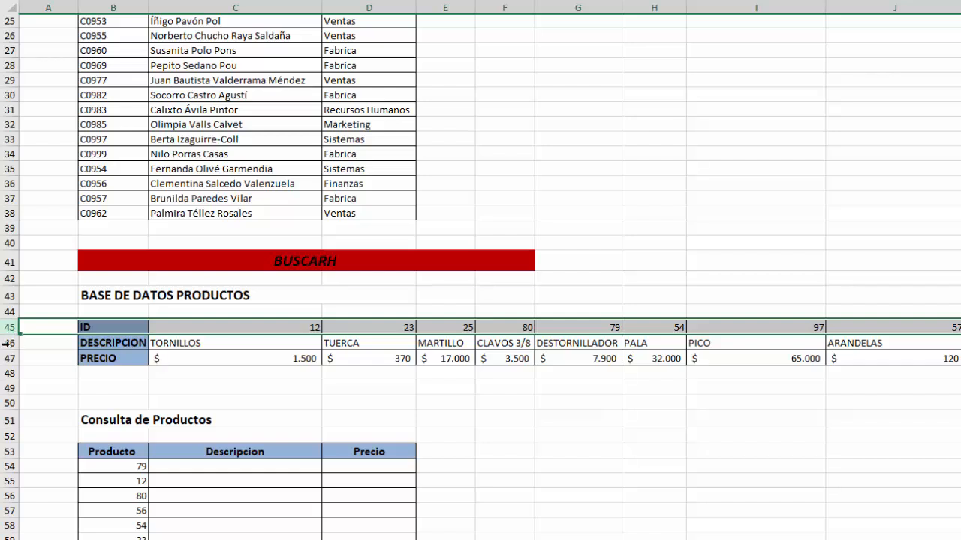
pyautogui.click(6, 342)
pyautogui.click(9, 359)
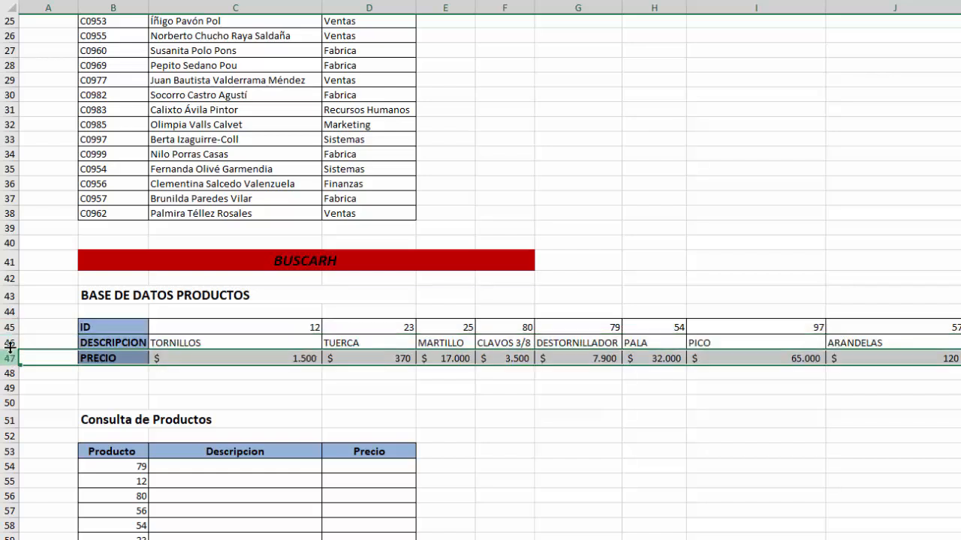
# Step: Examine rows 45 to 47 of BASE DE DATOS PRODUCTOS and the empty Descripcion and Precio columns of Consulta de Productos
pyautogui.click(7, 343)
pyautogui.moveTo(4, 327); pyautogui.dragTo(7, 362)
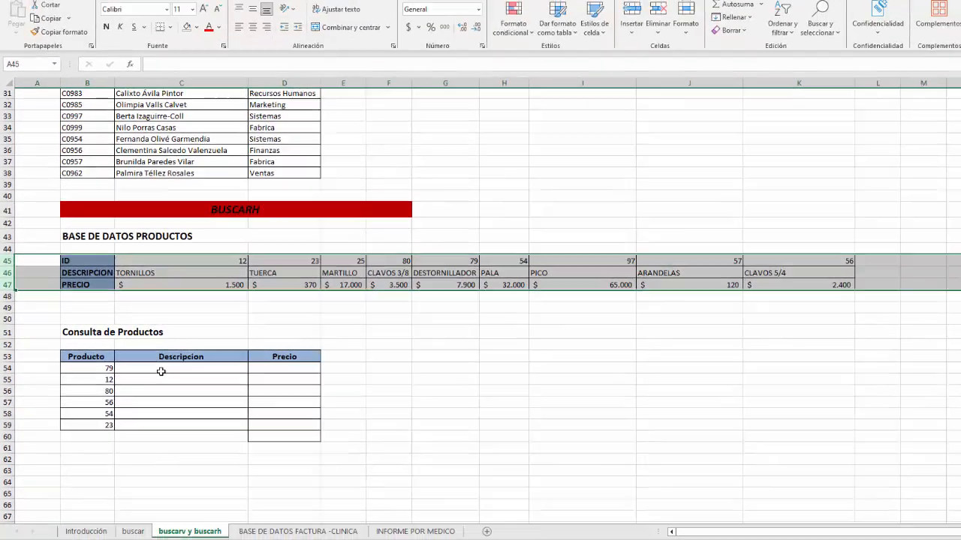
pyautogui.moveTo(161, 371); pyautogui.dragTo(187, 430)
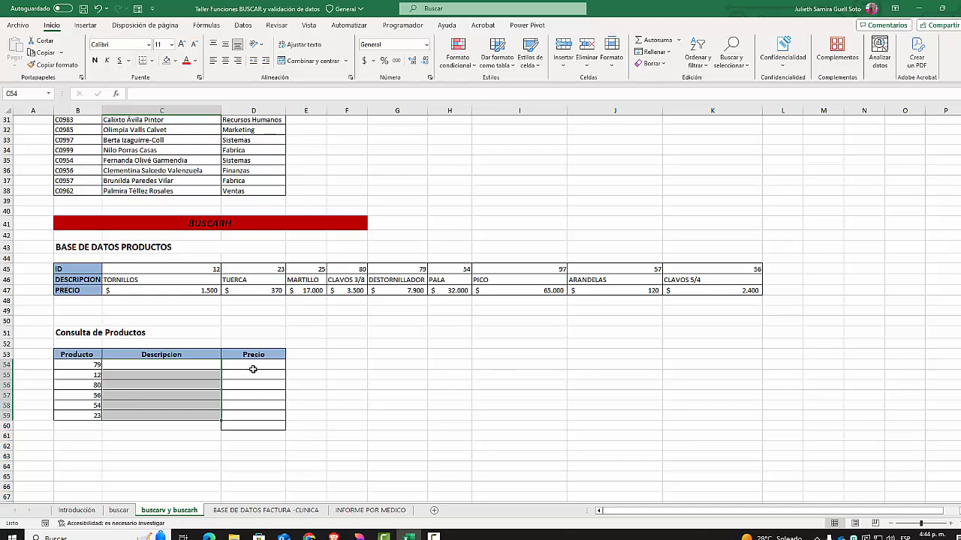
pyautogui.moveTo(254, 368); pyautogui.dragTo(254, 415)
pyautogui.click(246, 427)
pyautogui.scroll(10, 307, 409)
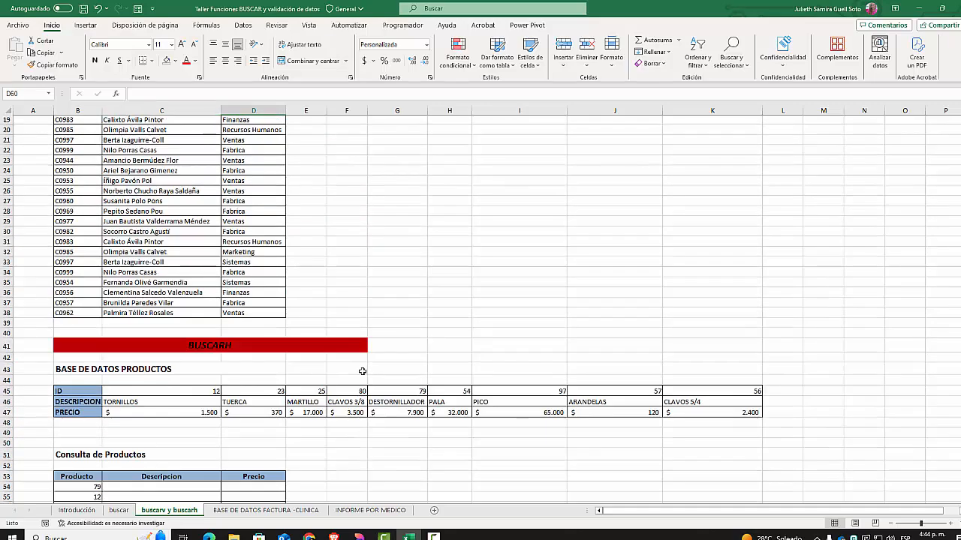
pyautogui.scroll(-1, 325, 288)
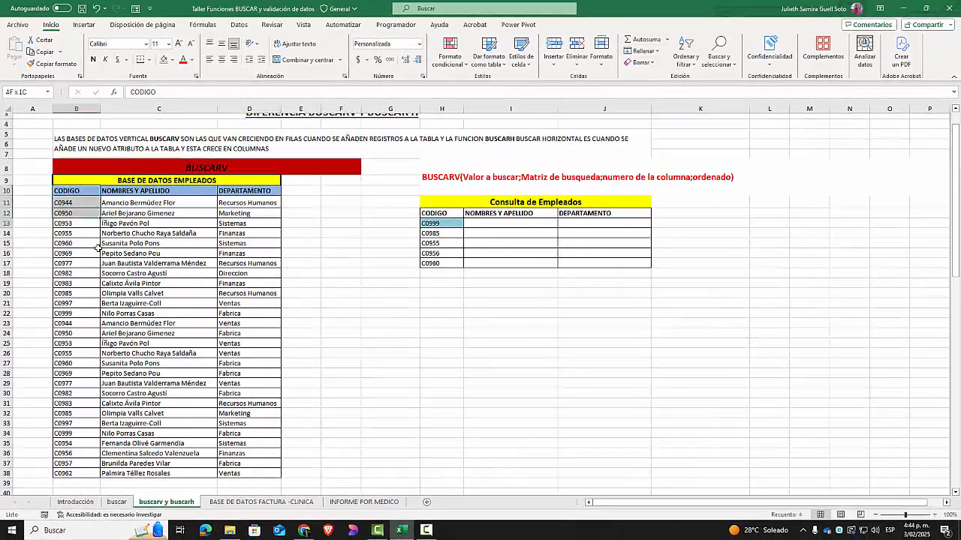
pyautogui.moveTo(68, 194); pyautogui.dragTo(255, 472)
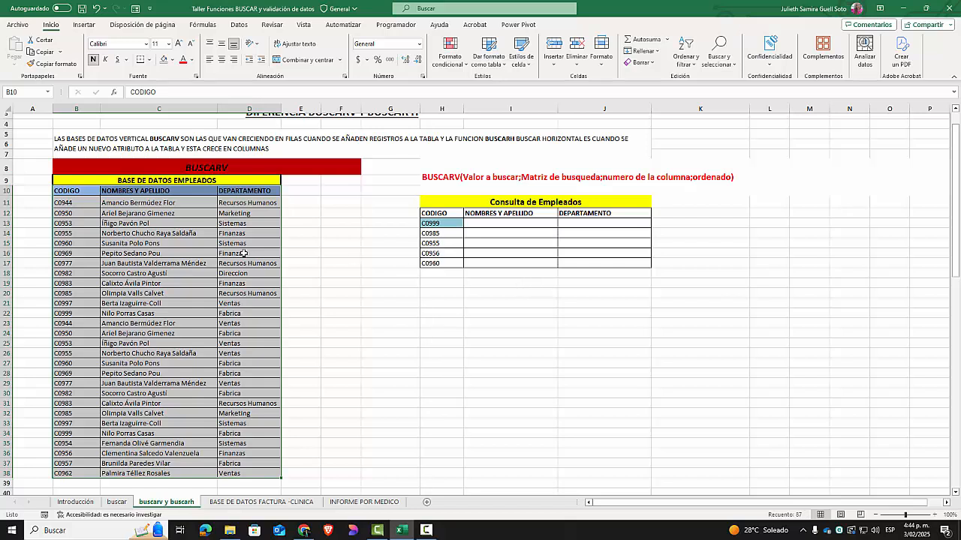
pyautogui.moveTo(84, 194); pyautogui.dragTo(253, 477)
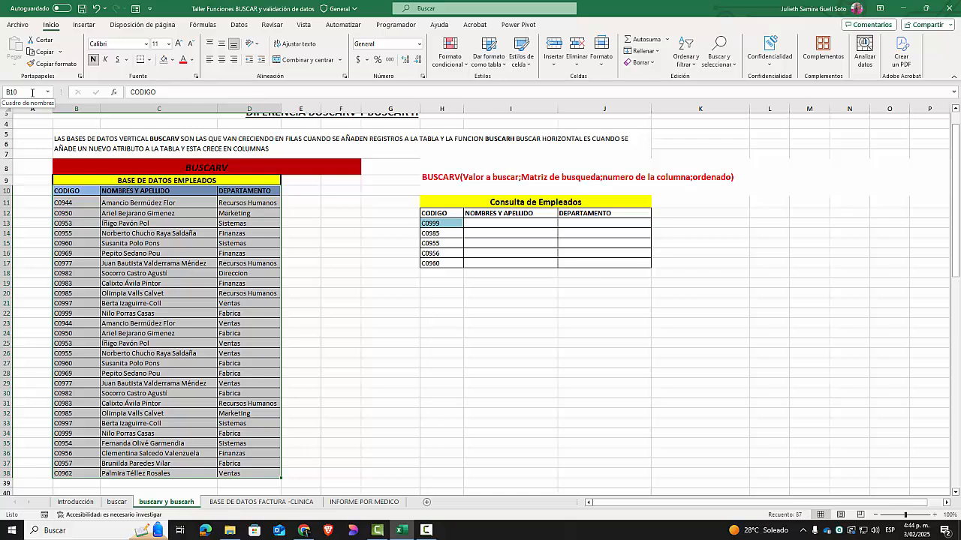
pyautogui.rightClick(153, 262)
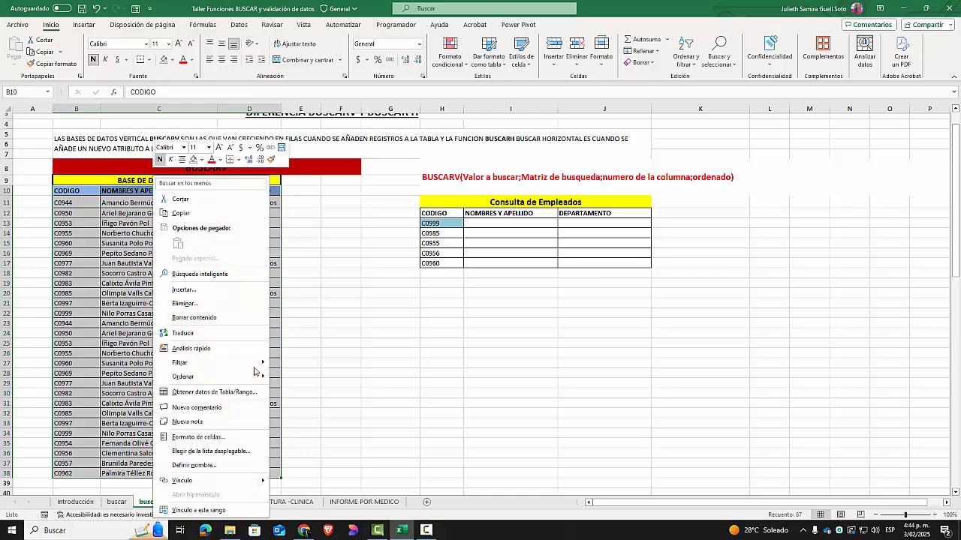
pyautogui.click(201, 466)
pyautogui.moveTo(200, 406); pyautogui.dragTo(340, 394)
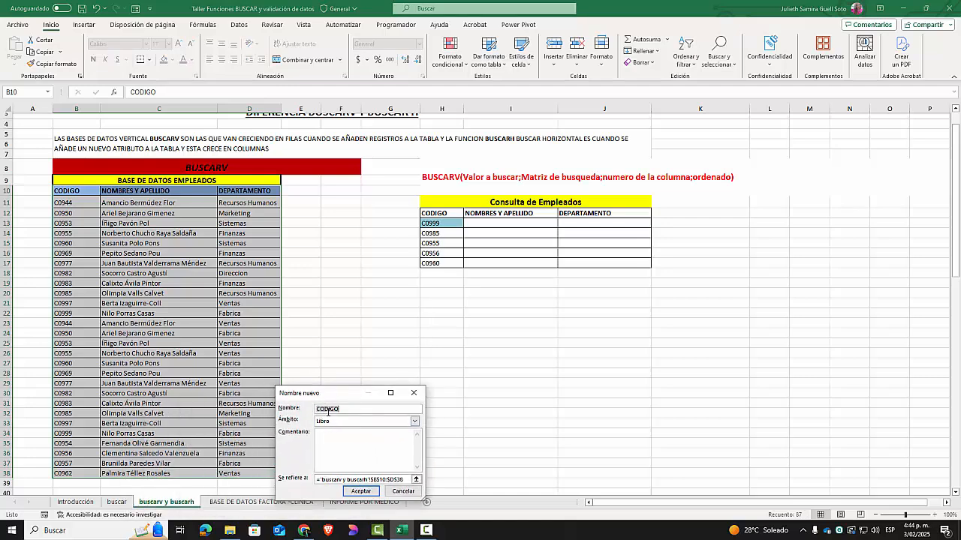
pyautogui.click(414, 393)
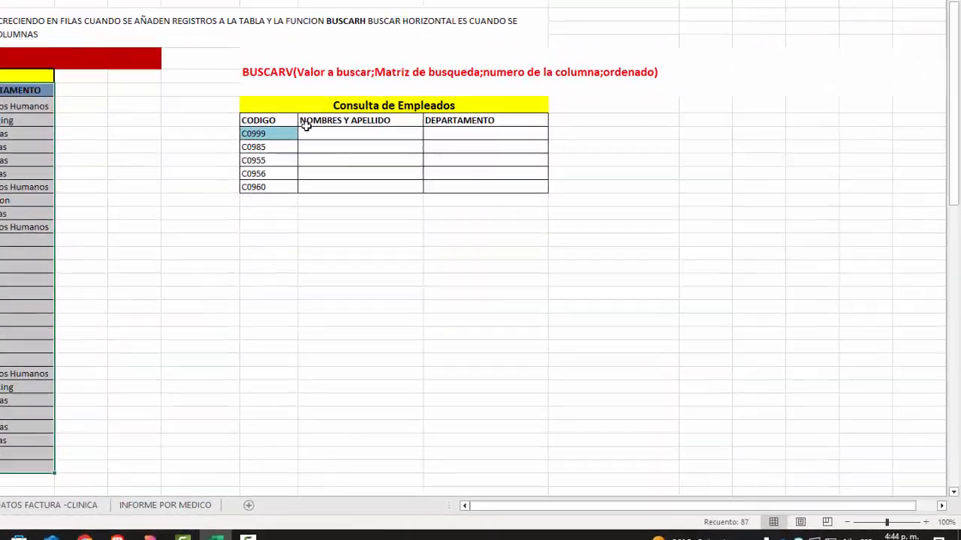
# Step: Start a BUSCARV formula in I13 of Consulta de Empleados with the code in H13 as lookup value
pyautogui.click(354, 130)
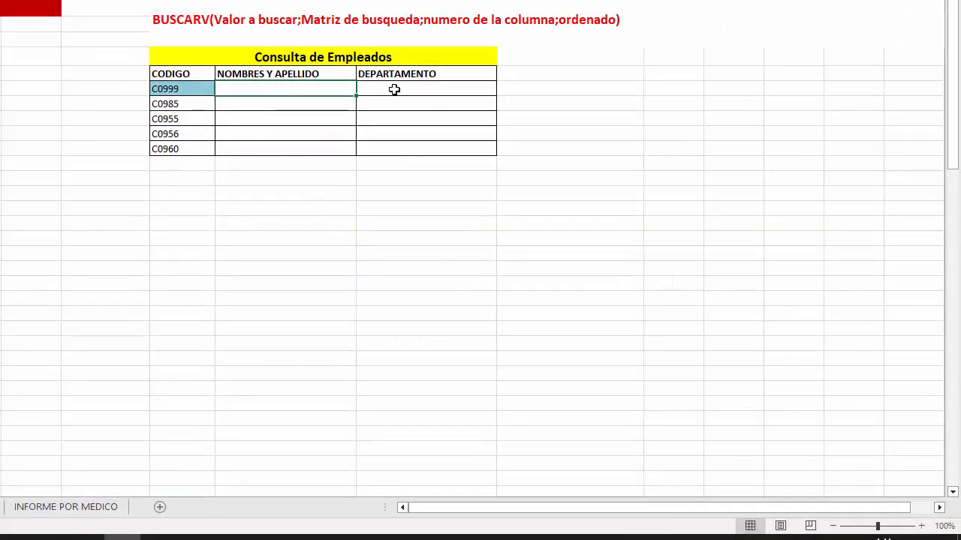
pyautogui.click(921, 526)
pyautogui.click(925, 526)
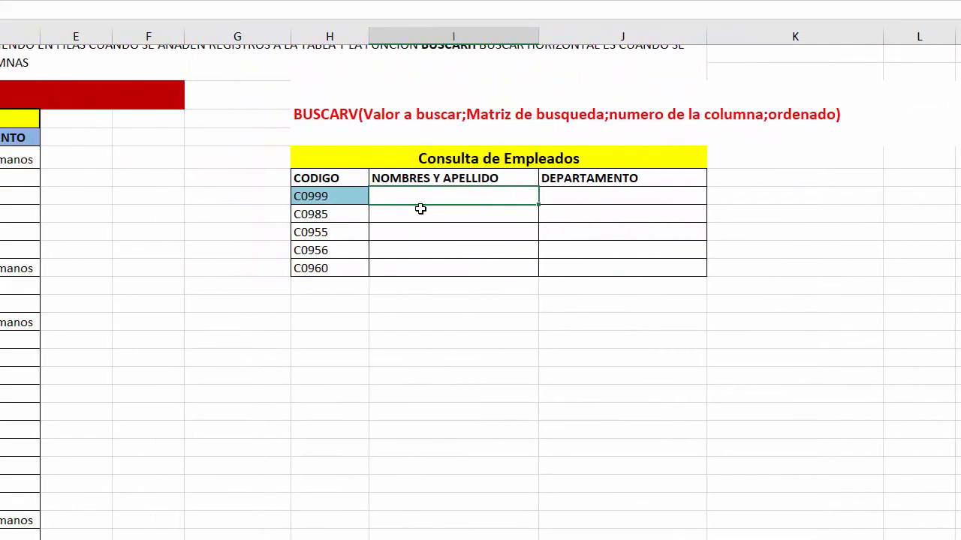
pyautogui.scroll(1, 398, 217)
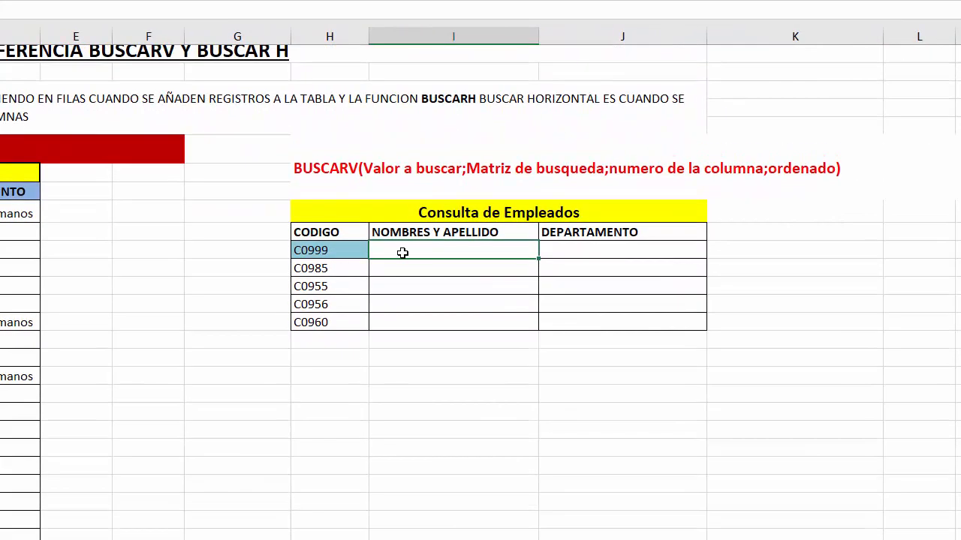
pyautogui.write('=bu')
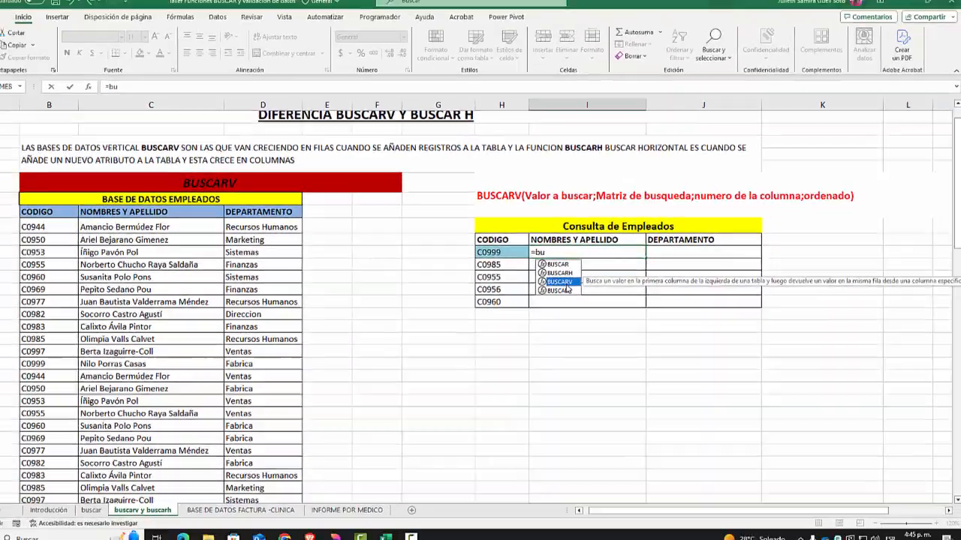
pyautogui.doubleClick(420, 294)
pyautogui.click(510, 252)
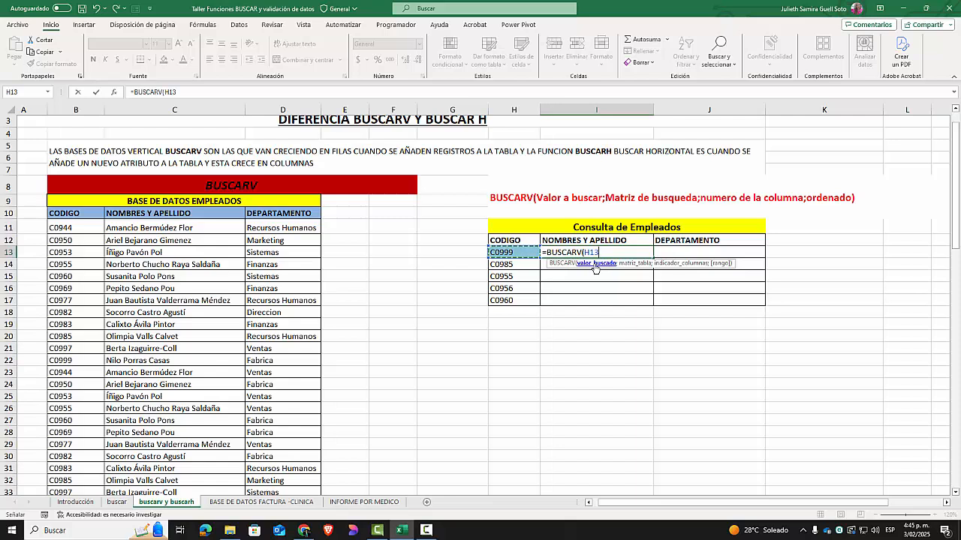
pyautogui.write(';')
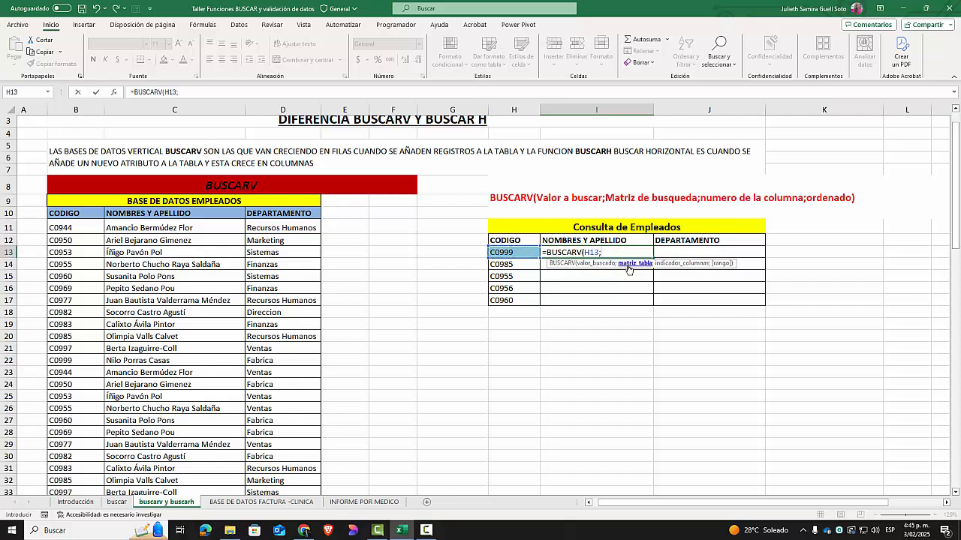
# Step: Complete the I13 formula with the absolute range $B$10:$D$38, column index 2 and exact match 0
pyautogui.moveTo(90, 214); pyautogui.dragTo(288, 476)
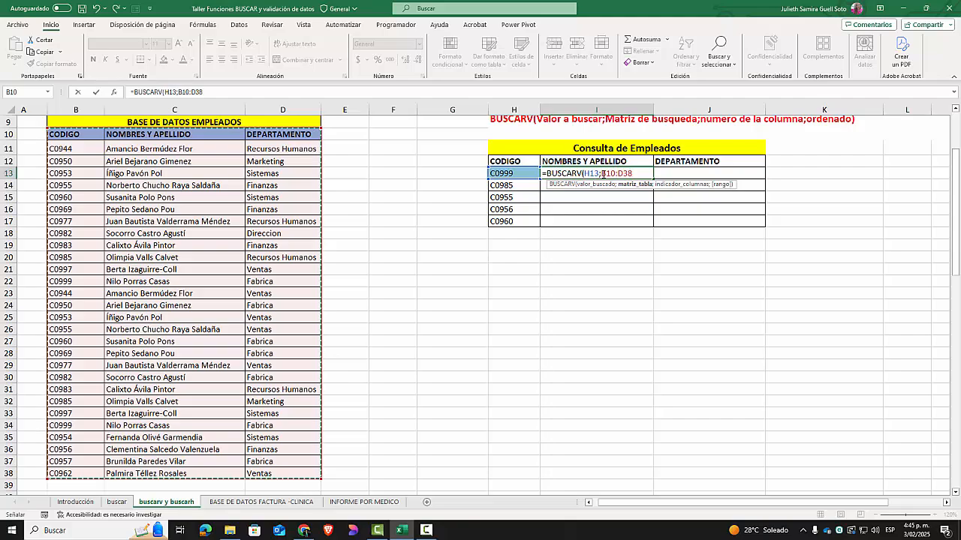
pyautogui.moveTo(602, 173); pyautogui.dragTo(635, 175)
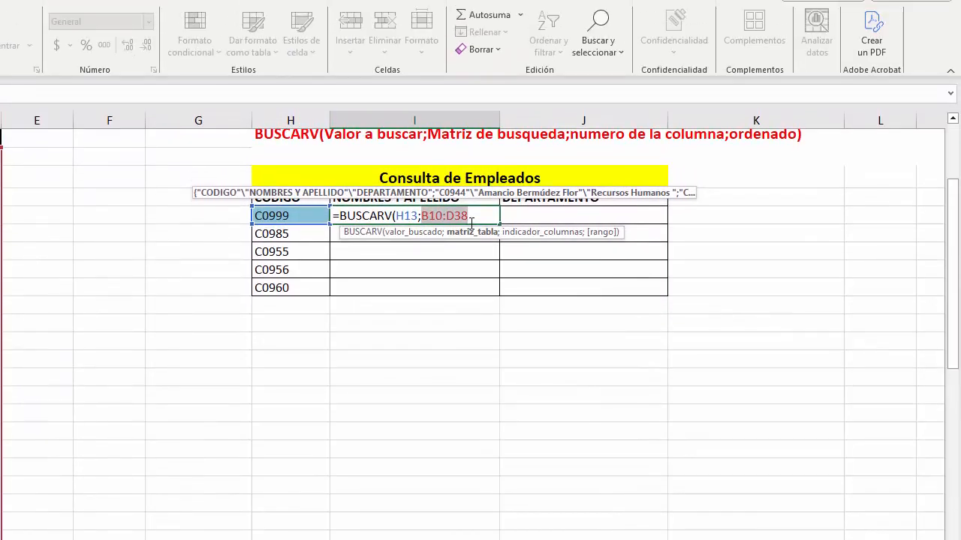
pyautogui.press('F4')
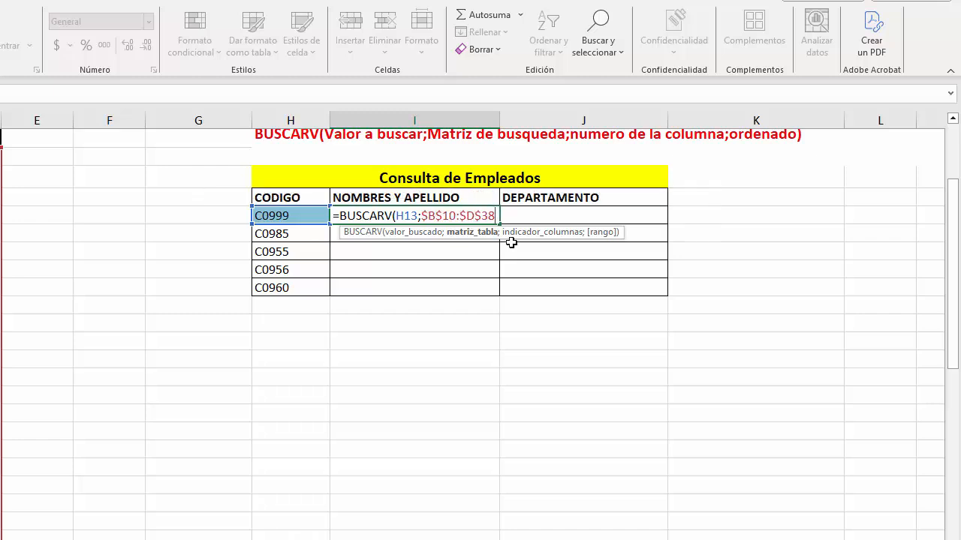
pyautogui.write(';2')
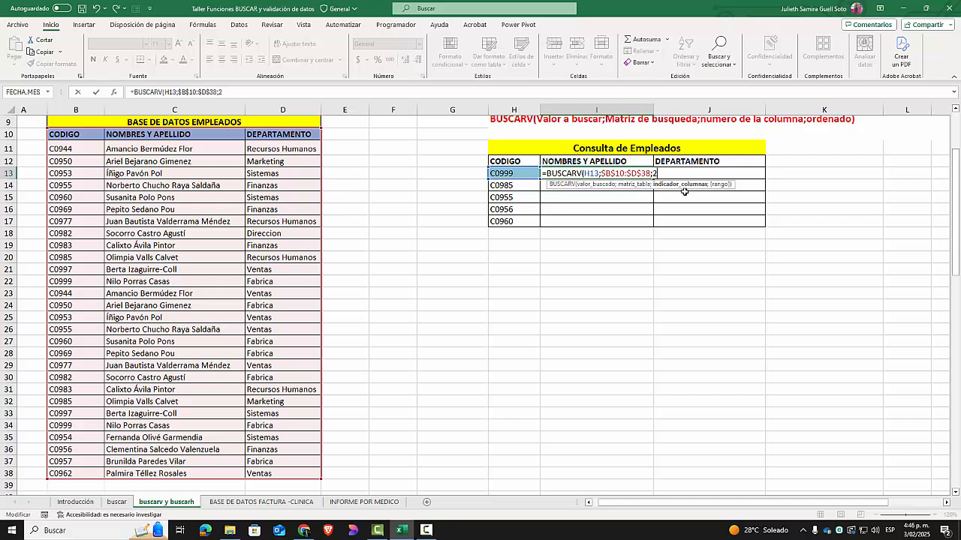
pyautogui.write(';0')
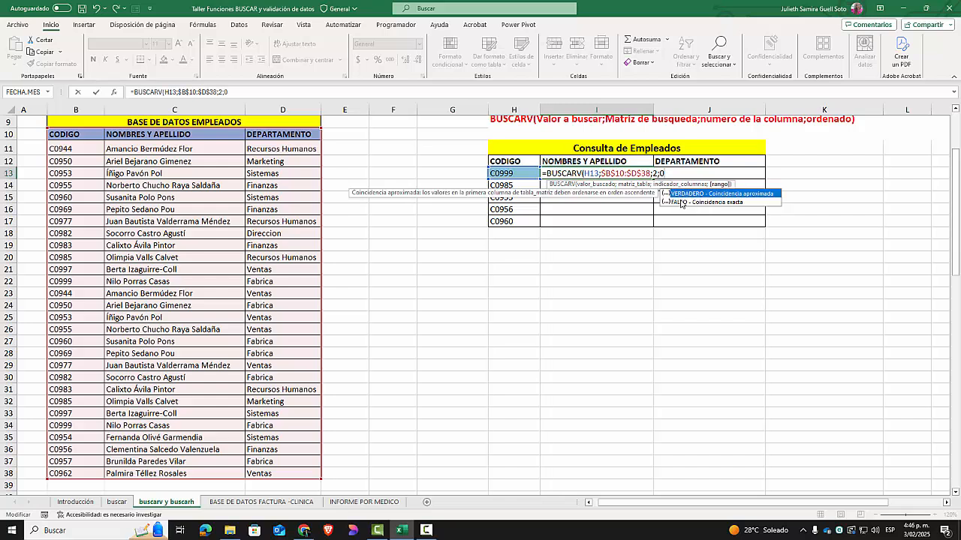
pyautogui.write(')')
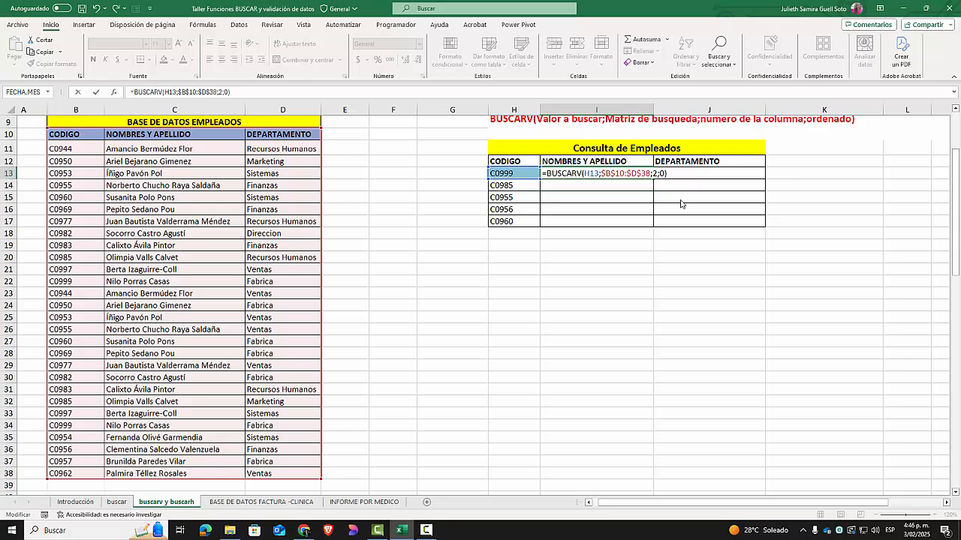
pyautogui.press('Return')
# Step: Fill the I13 formula down to I17 and check the returned names against the codes in BASE DE DATOS EMPLEADOS
pyautogui.click(530, 175)
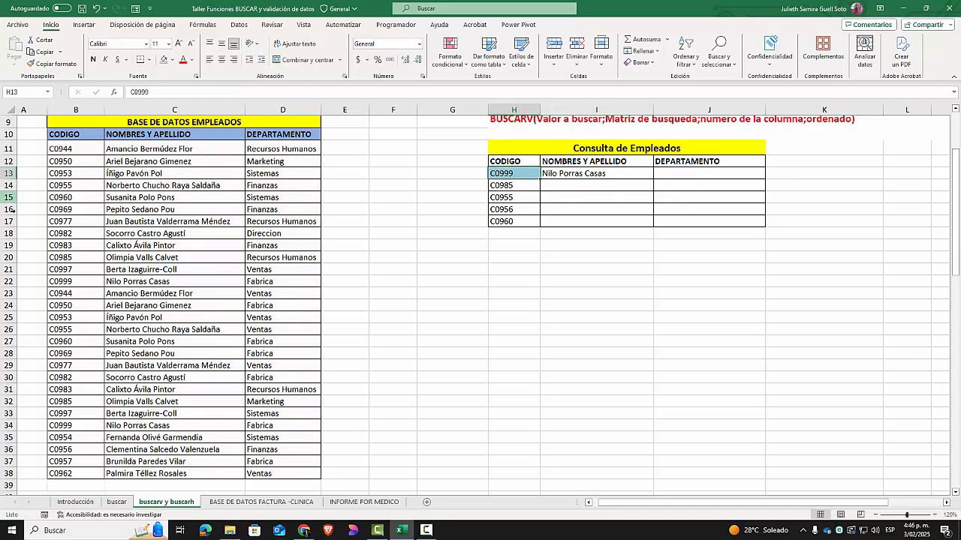
pyautogui.moveTo(58, 278); pyautogui.dragTo(165, 283)
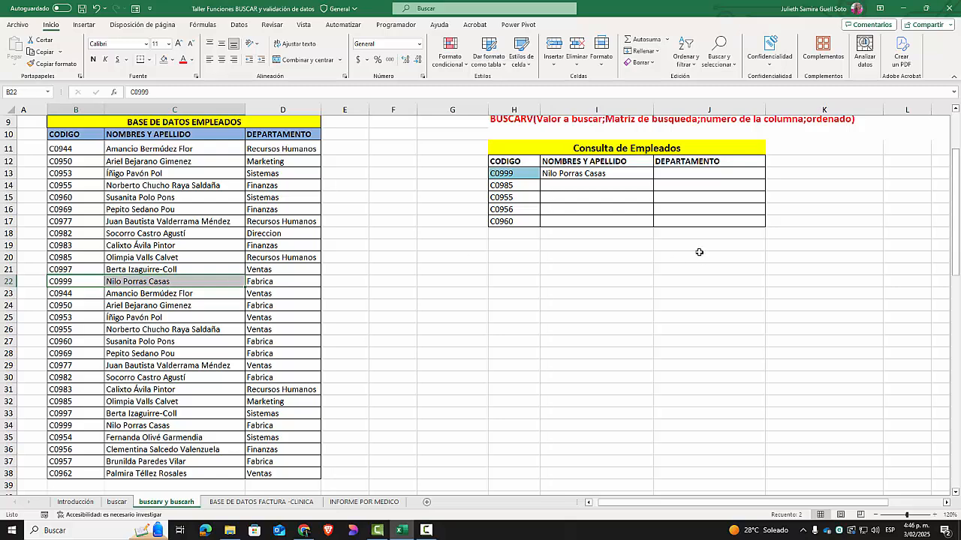
pyautogui.click(636, 175)
pyautogui.moveTo(653, 177); pyautogui.dragTo(579, 221)
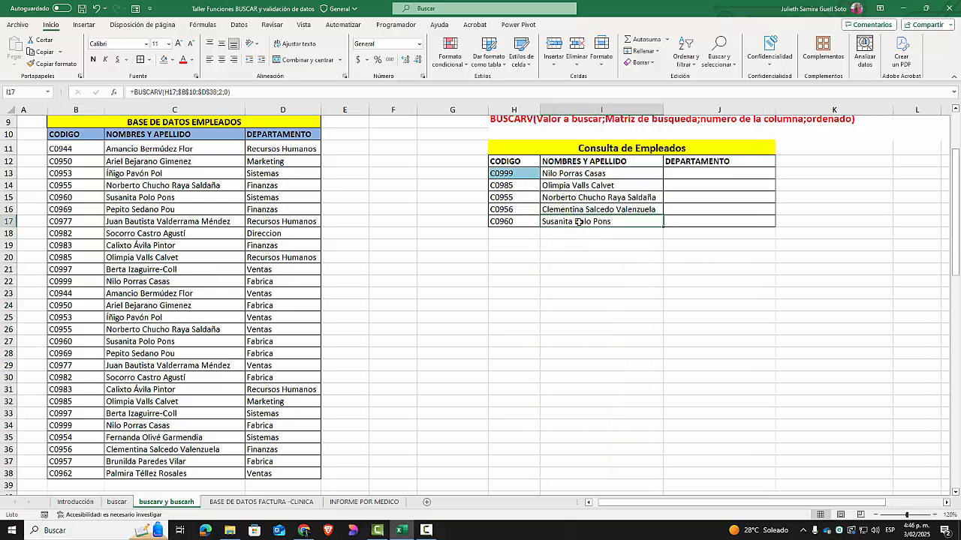
pyautogui.click(518, 222)
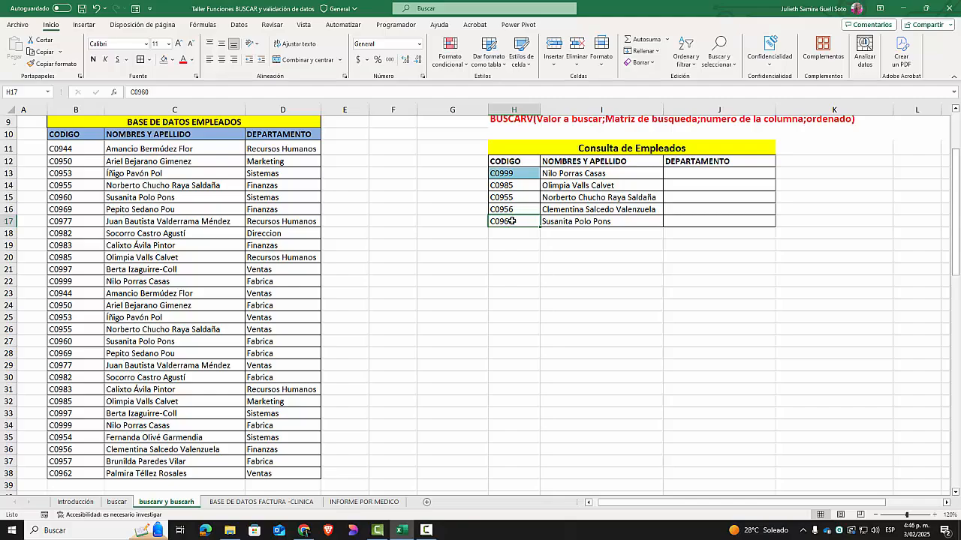
pyautogui.moveTo(68, 197); pyautogui.dragTo(170, 194)
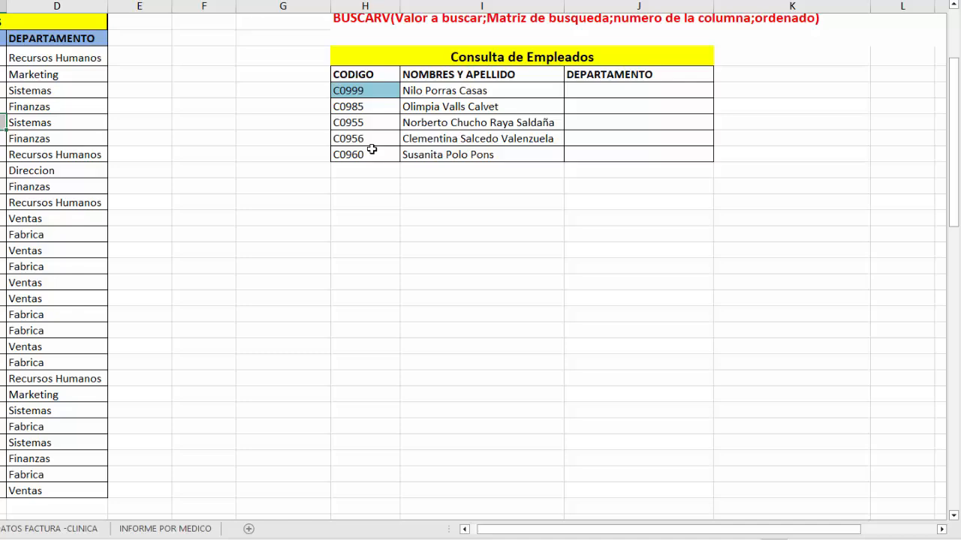
pyautogui.moveTo(517, 220); pyautogui.dragTo(600, 225)
# Step: Lock the lookup value's column in the I13 BUSCARV formula as $H13
pyautogui.click(569, 91)
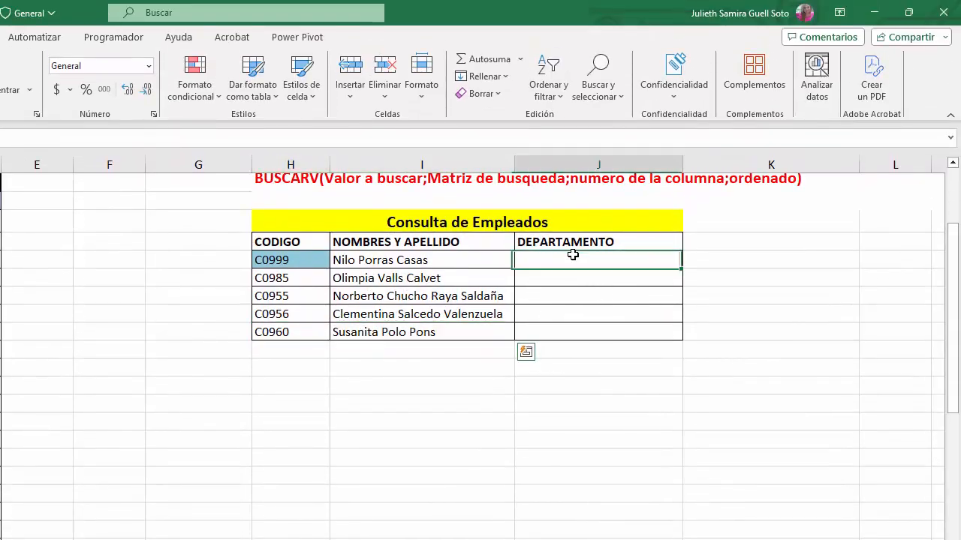
pyautogui.doubleClick(415, 260)
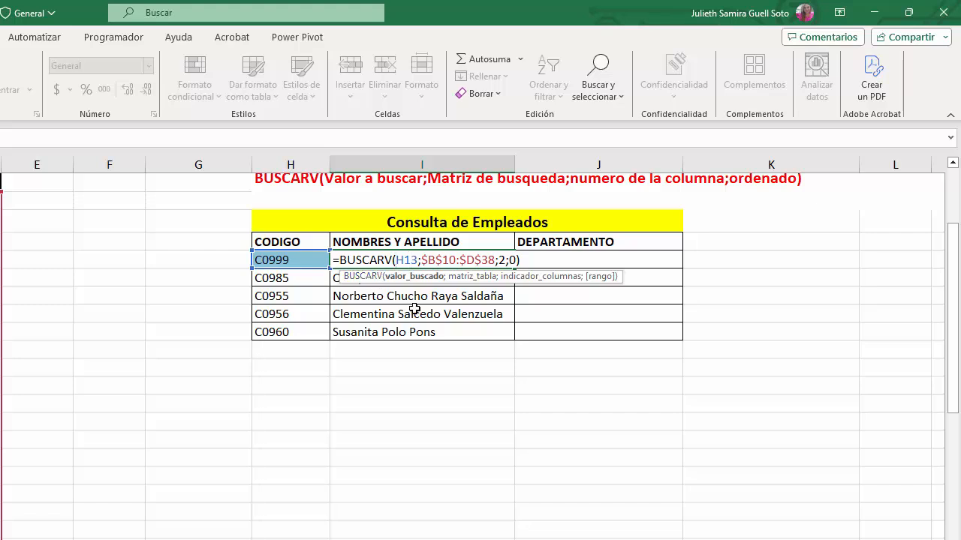
pyautogui.write('$')
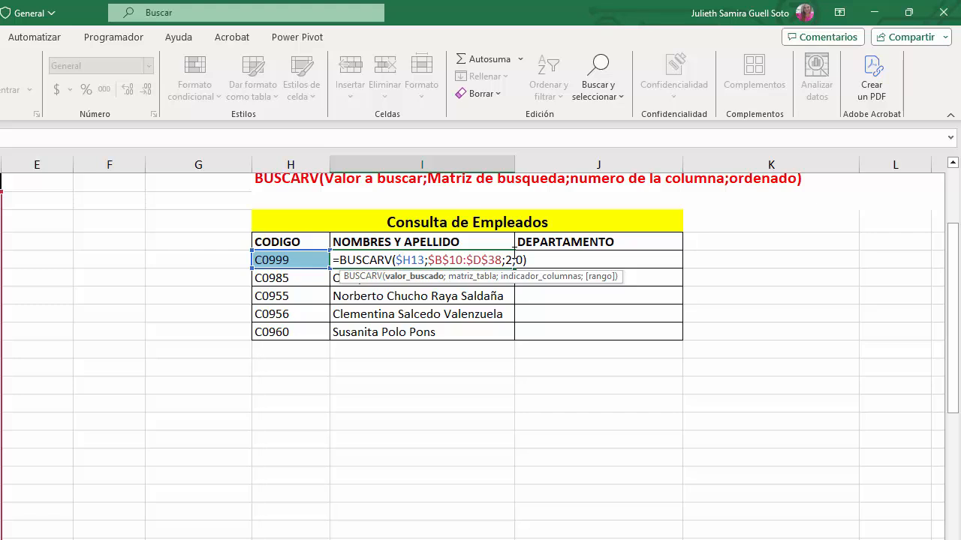
pyautogui.press('Return')
pyautogui.click(461, 201)
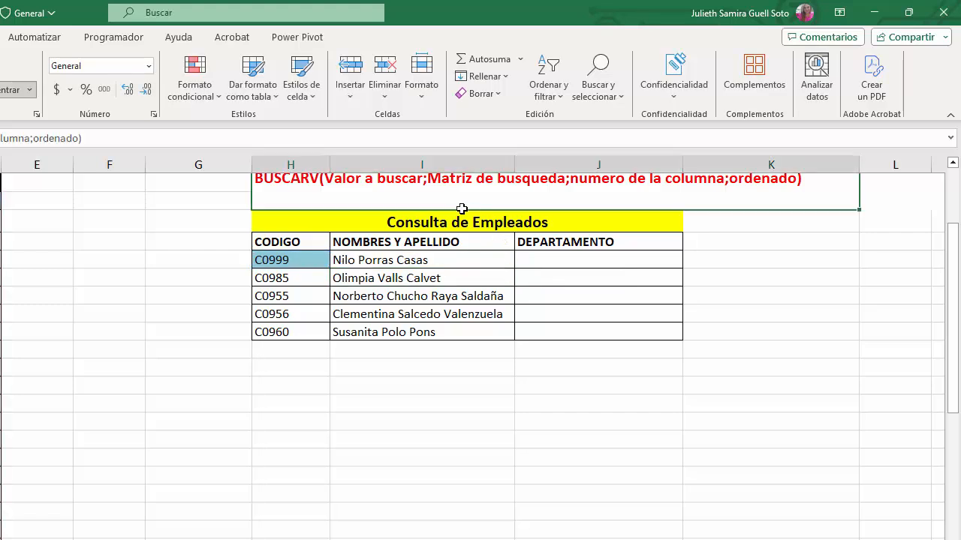
# Step: Copy the I13 formula into the DEPARTAMENTO cell J13 and set its column index to 3
pyautogui.click(434, 262)
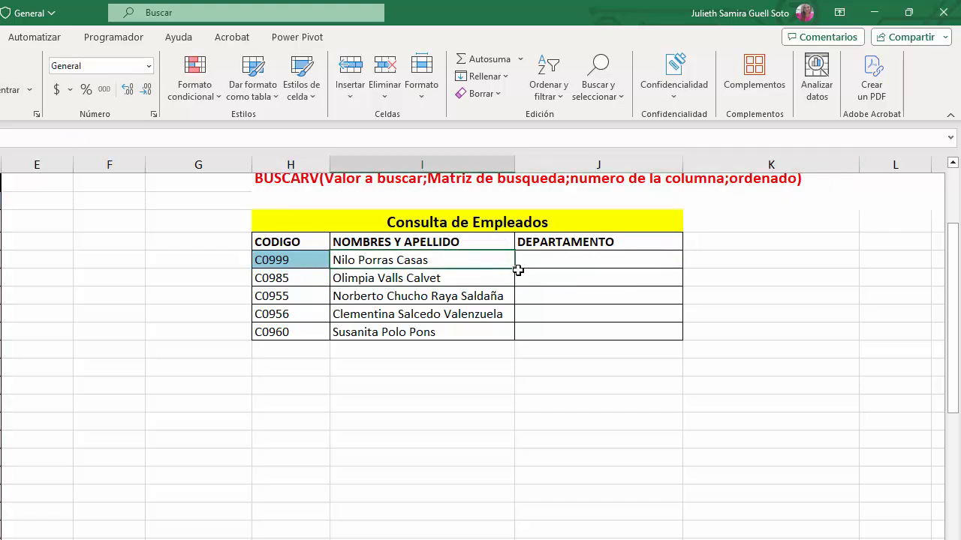
pyautogui.moveTo(518, 269); pyautogui.dragTo(615, 272)
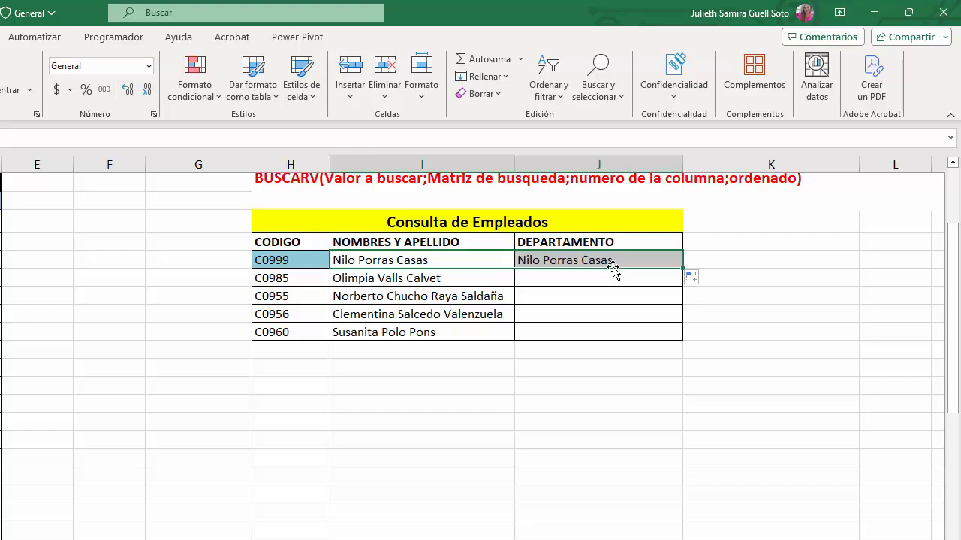
pyautogui.click(613, 261)
pyautogui.doubleClick(613, 260)
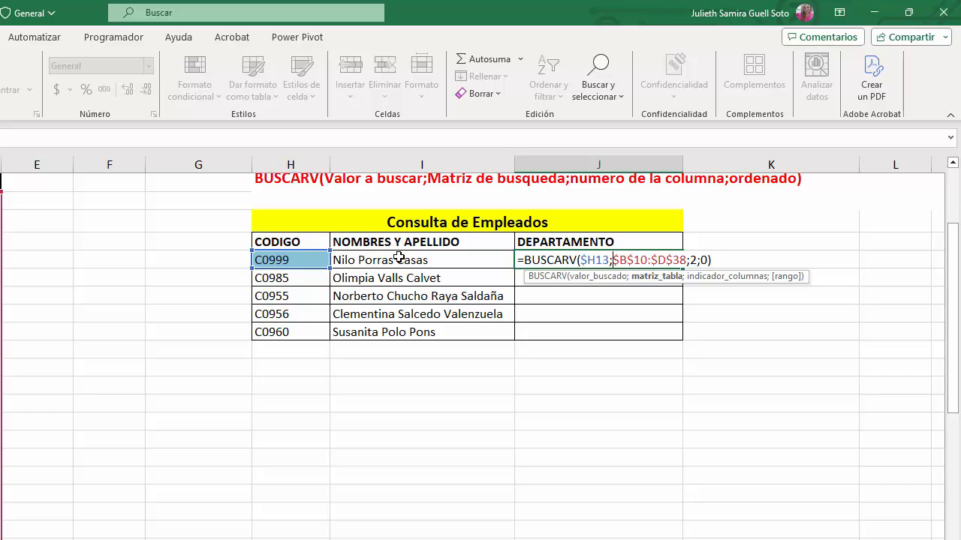
pyautogui.click(697, 258)
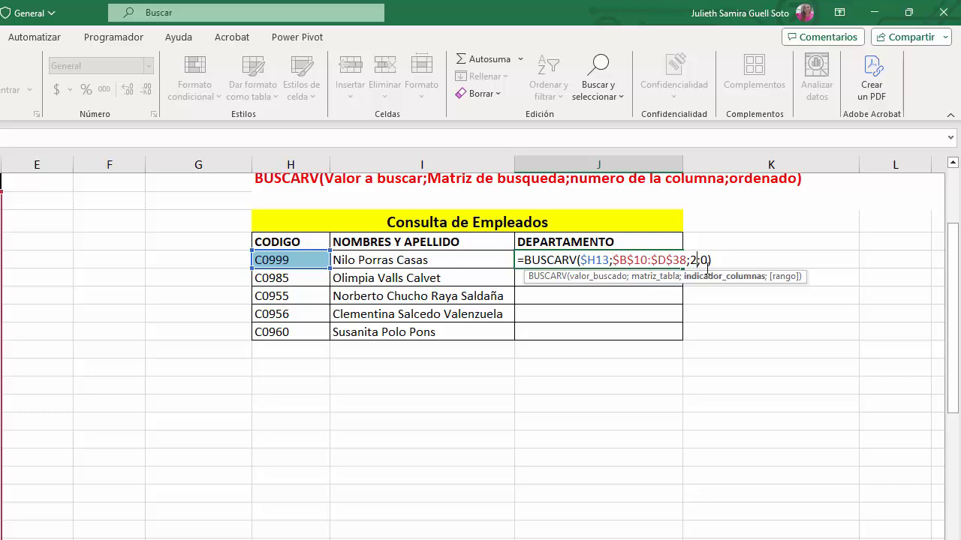
pyautogui.press('BackSpace')
pyautogui.write('3')
pyautogui.press('Return')
pyautogui.click(632, 259)
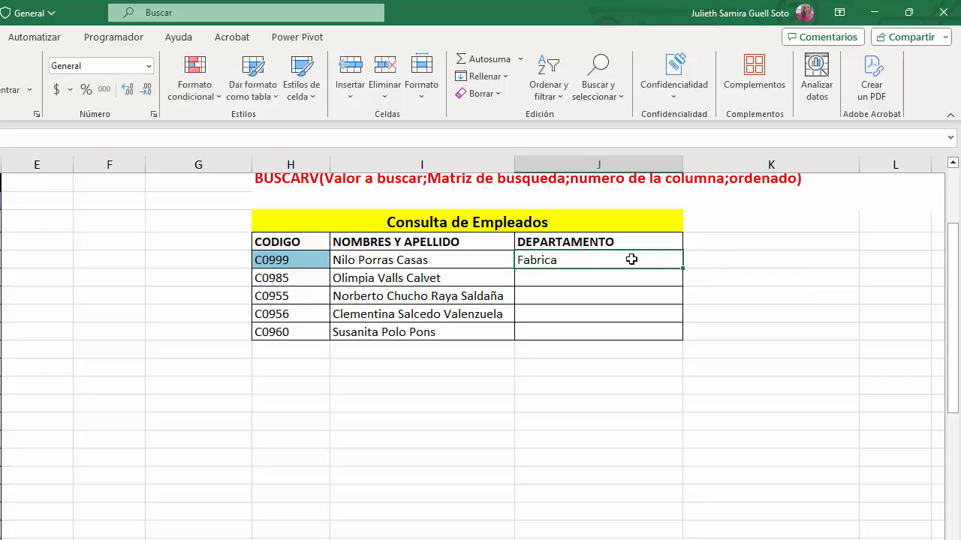
# Step: Fill the DEPARTAMENTO formula down to J17, and enter the column numbers 2 in I18 and 3 in J18 below the table
pyautogui.click(448, 352)
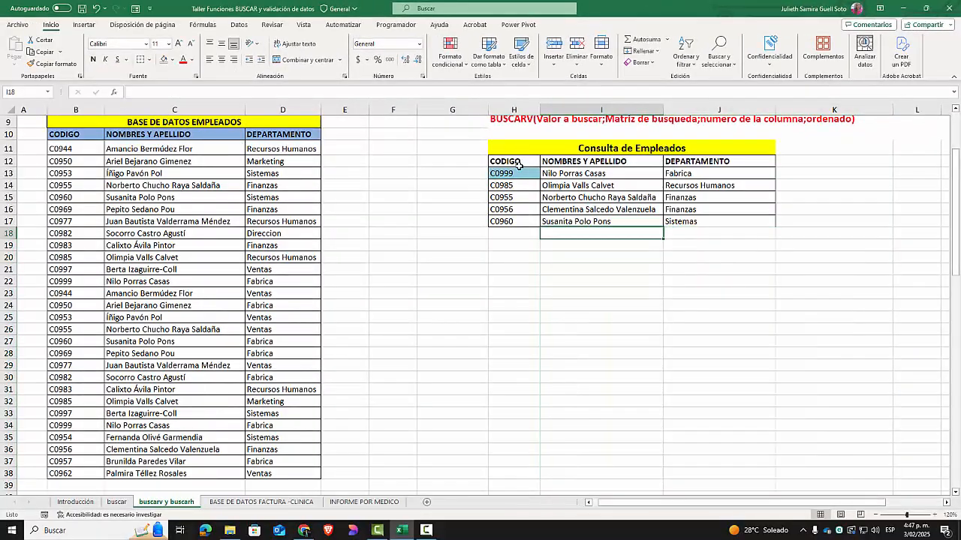
pyautogui.moveTo(516, 162); pyautogui.dragTo(694, 221)
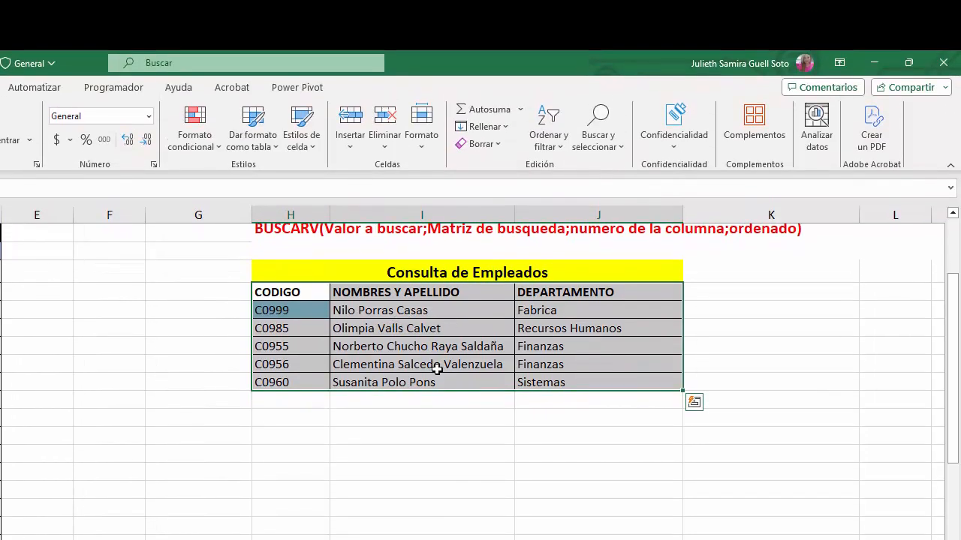
pyautogui.click(419, 159)
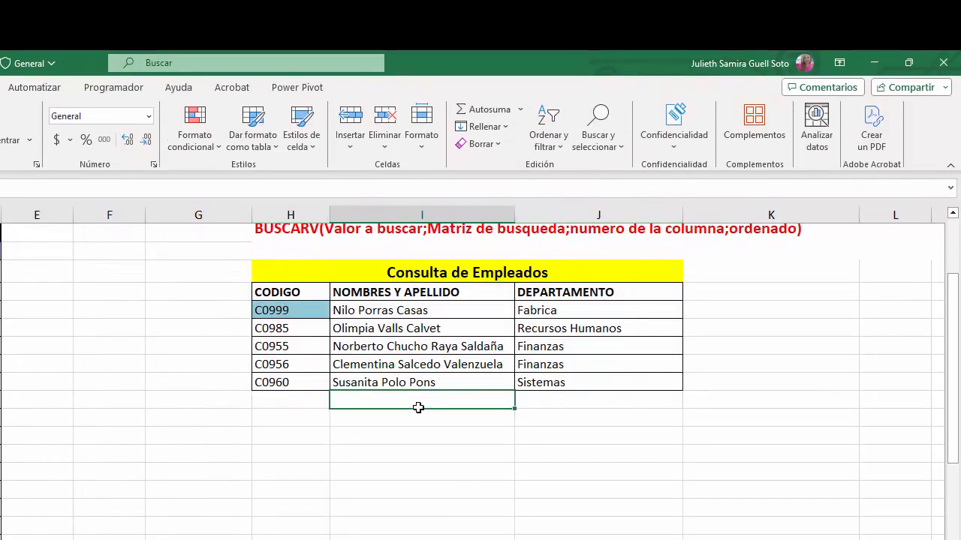
pyautogui.write('2')
pyautogui.click(560, 401)
pyautogui.write('3')
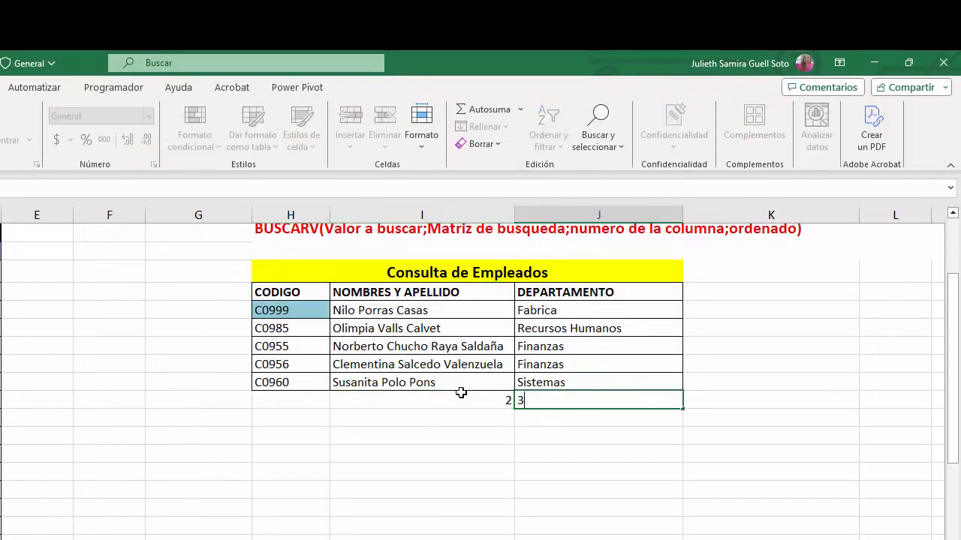
pyautogui.moveTo(460, 400); pyautogui.dragTo(550, 405)
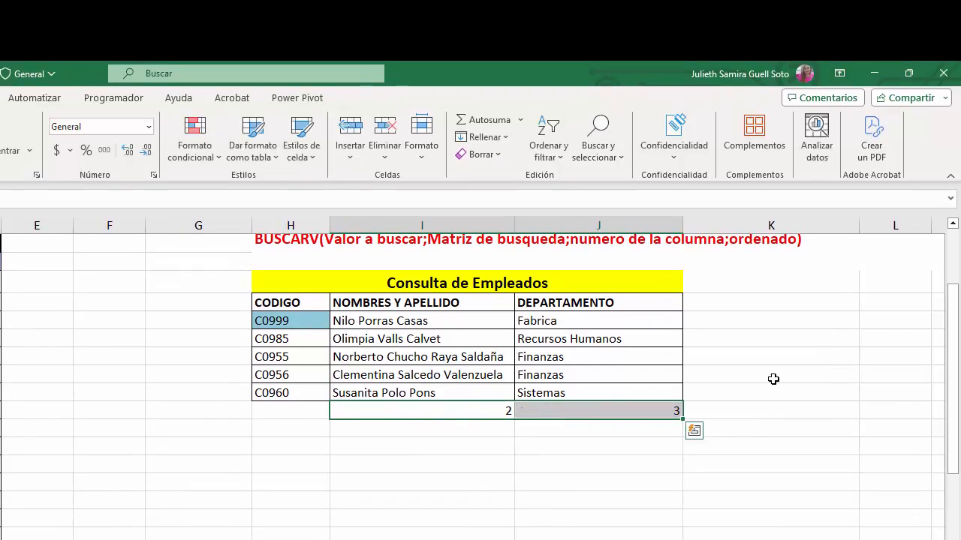
# Step: Replace the column index in the I13 BUSCARV formula with the row-locked reference I$18
pyautogui.click(398, 322)
pyautogui.doubleClick(398, 321)
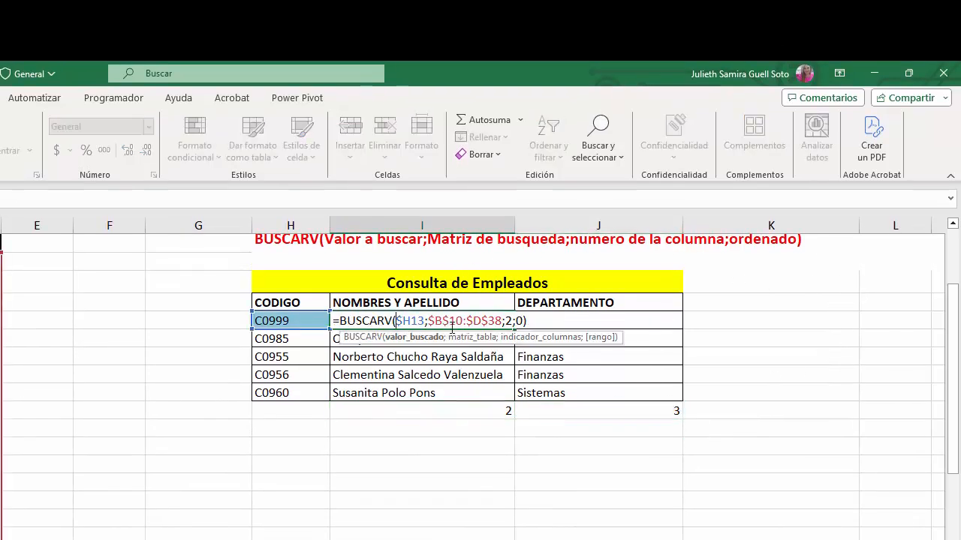
pyautogui.click(504, 322)
pyautogui.press('BackSpace')
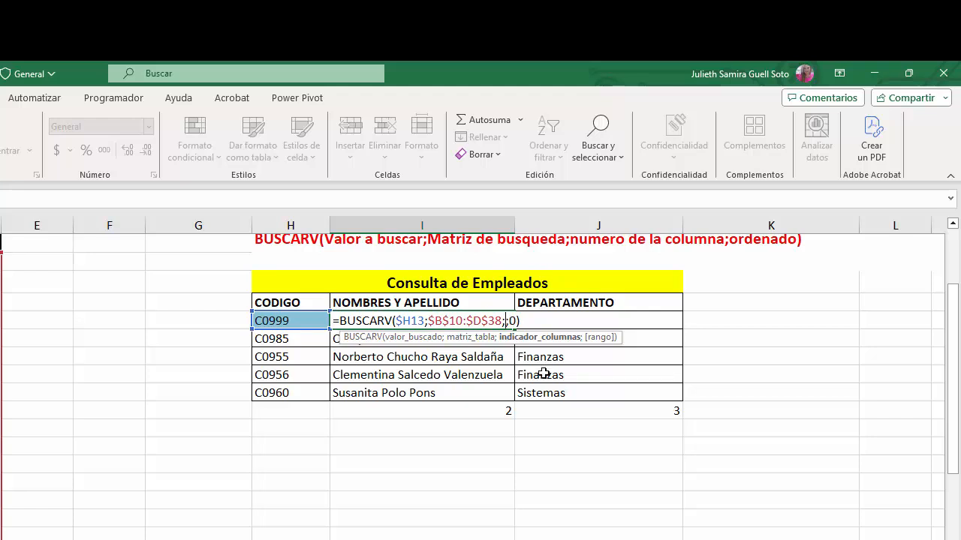
pyautogui.click(493, 412)
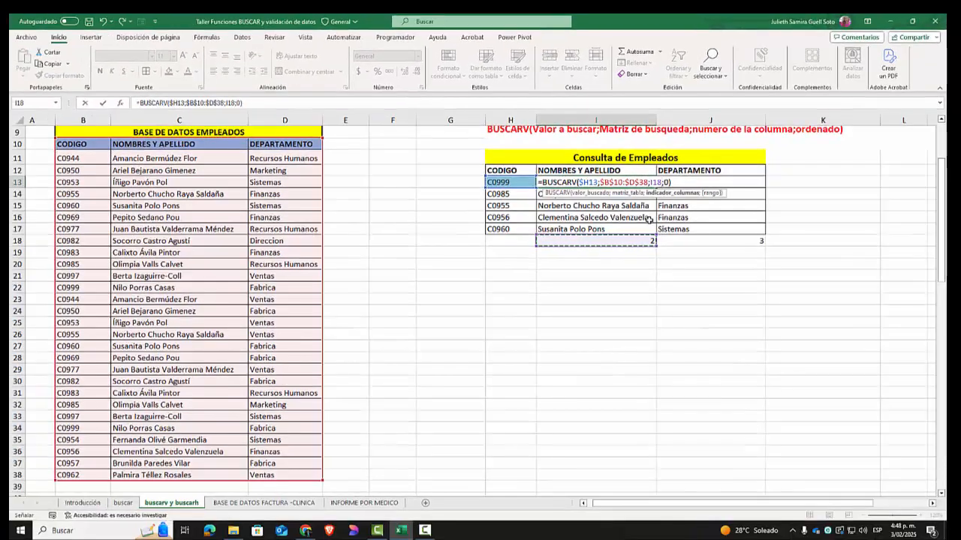
pyautogui.press('F4')
pyautogui.press('F4')
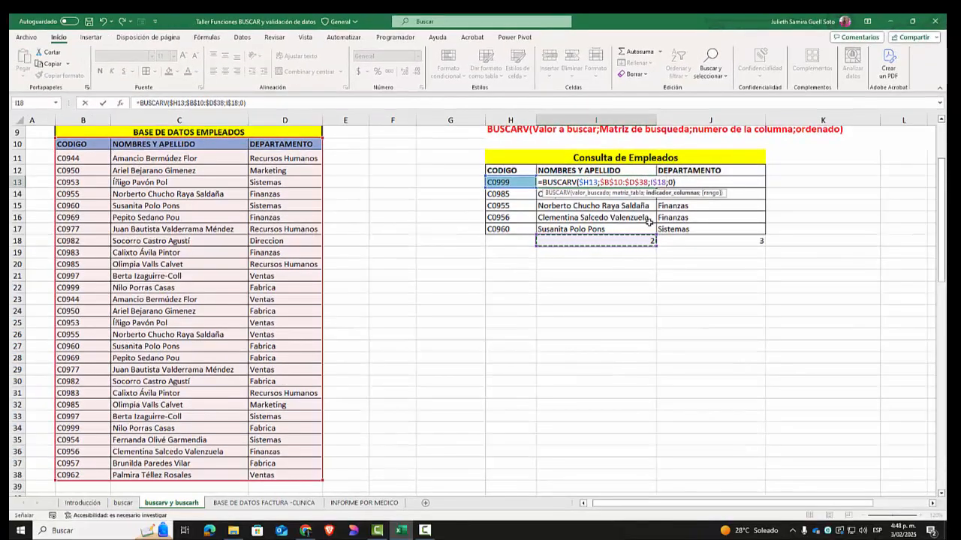
pyautogui.press('Return')
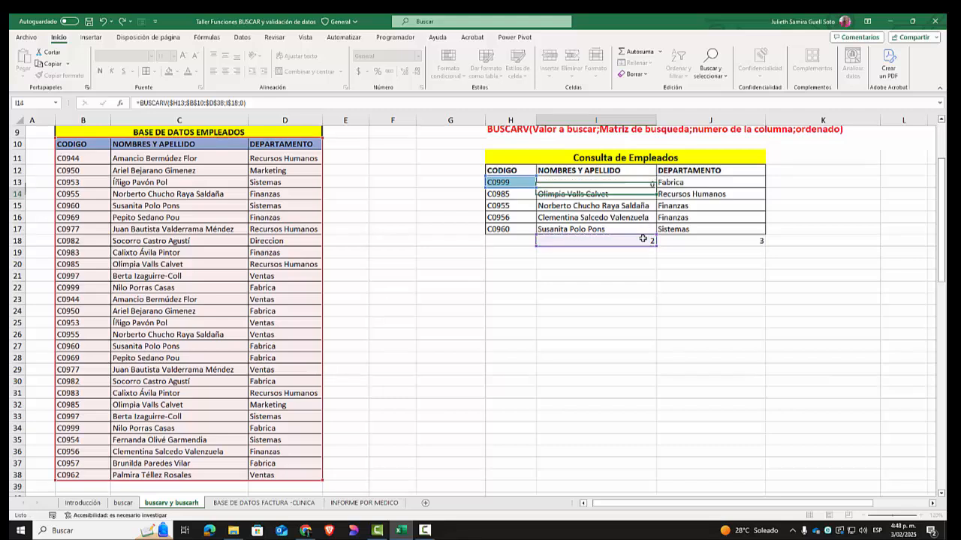
# Step: Fill the I13 formula through the range I13:J17 and check the references in the J14 formula
pyautogui.click(625, 179)
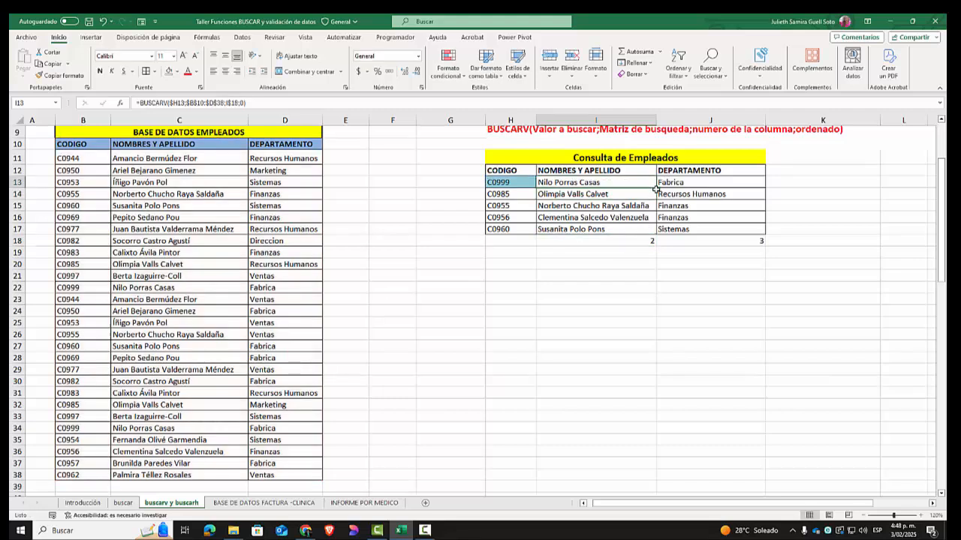
pyautogui.moveTo(656, 187); pyautogui.dragTo(761, 234)
pyautogui.moveTo(619, 240); pyautogui.dragTo(698, 239)
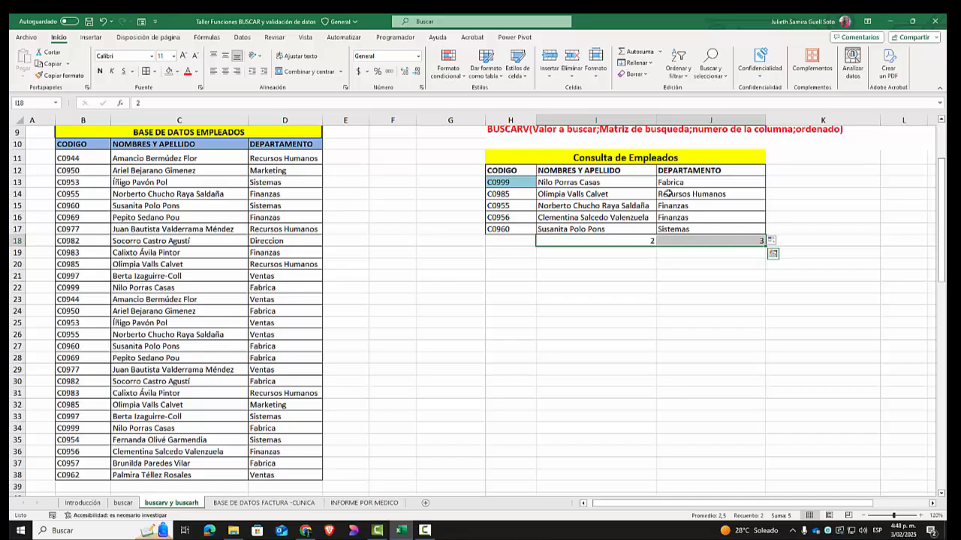
pyautogui.click(605, 183)
pyautogui.doubleClick(710, 193)
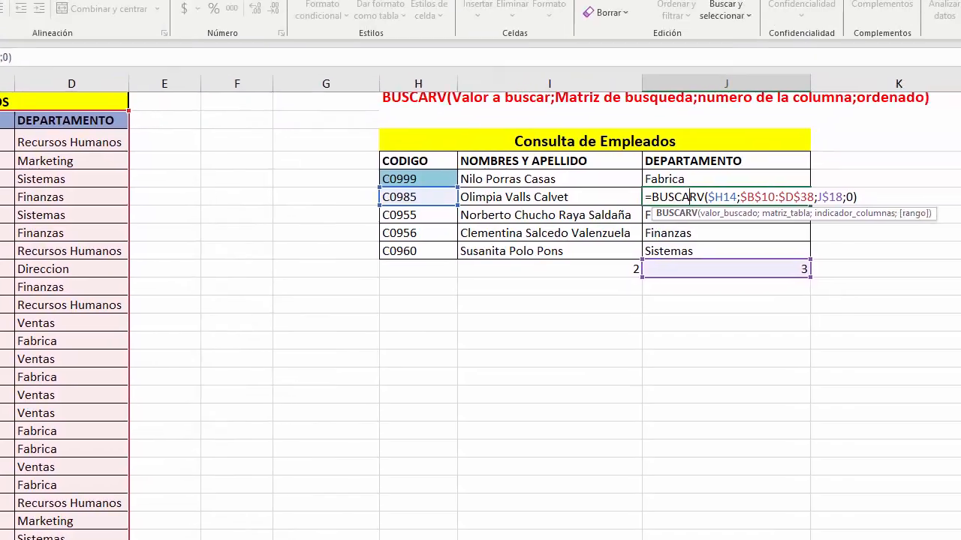
pyautogui.press('Escape')
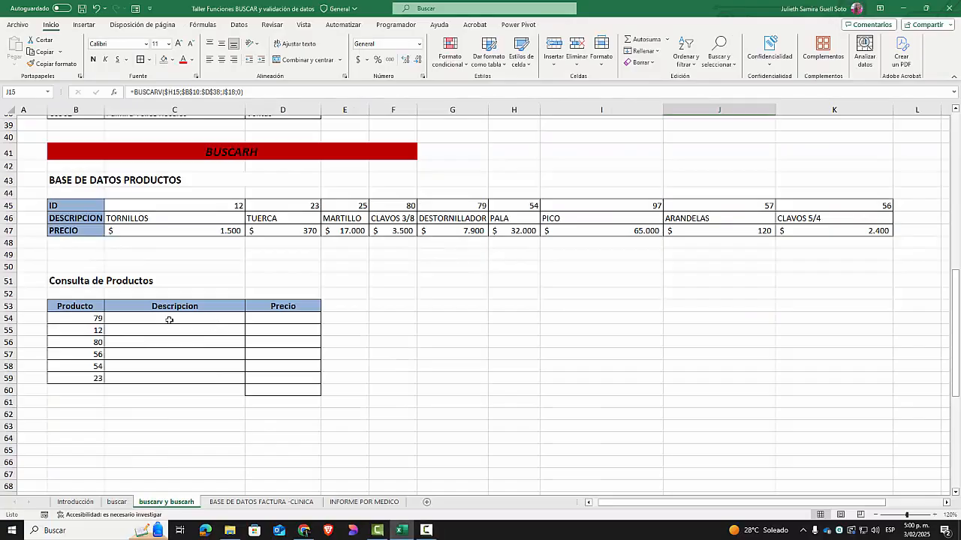
# Step: Start a BUSCARH formula in the Descripcion cell C54 with lookup value B54 and the product table B45:K47 (bdproductos) as the matrix
pyautogui.click(170, 321)
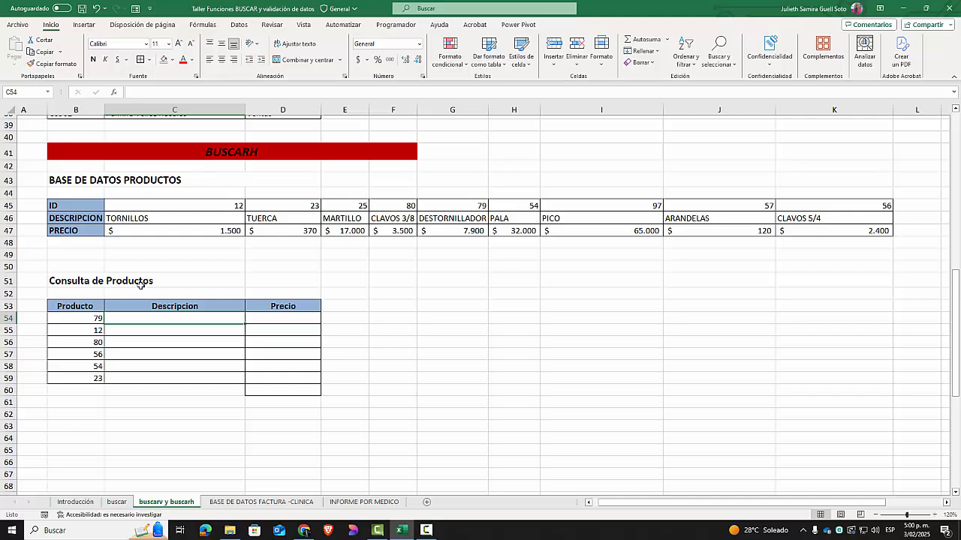
pyautogui.write('=bus')
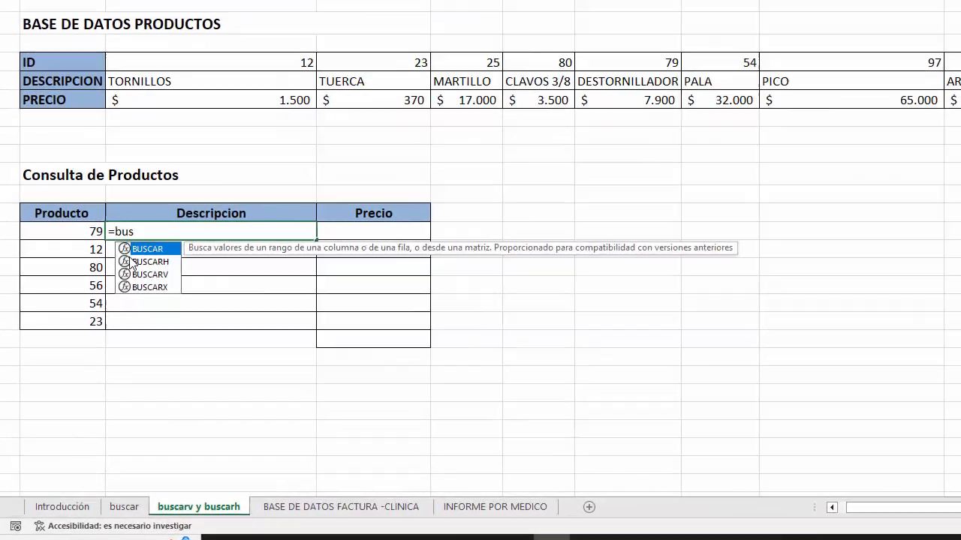
pyautogui.click(124, 338)
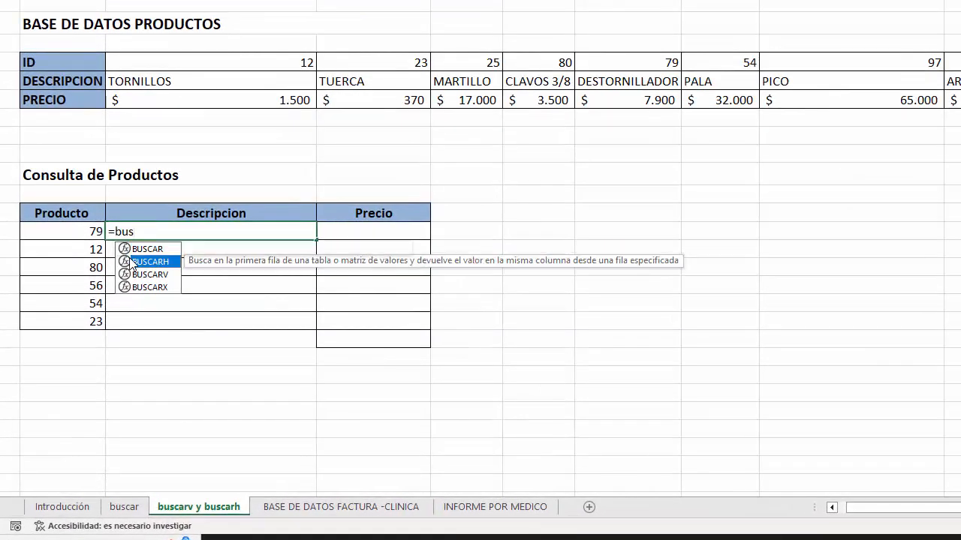
pyautogui.doubleClick(124, 337)
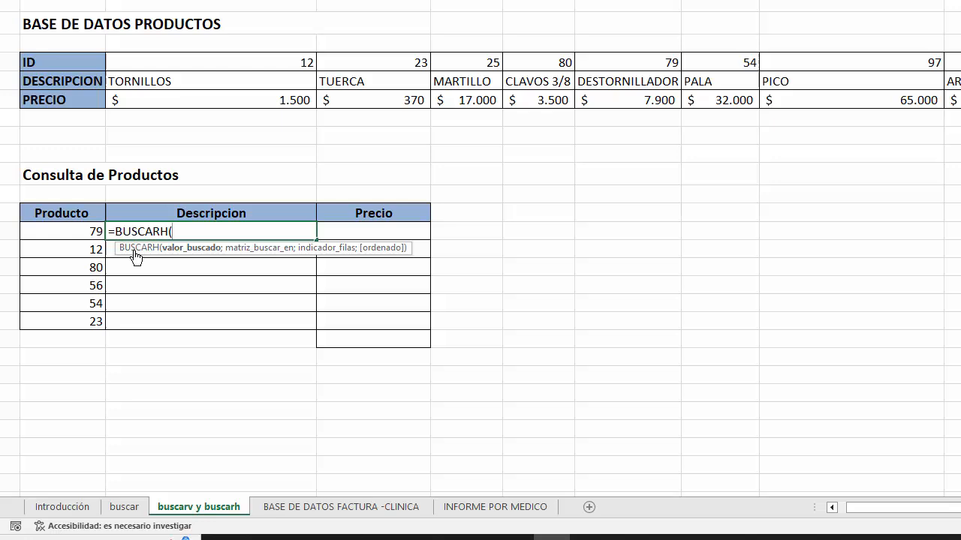
pyautogui.click(73, 230)
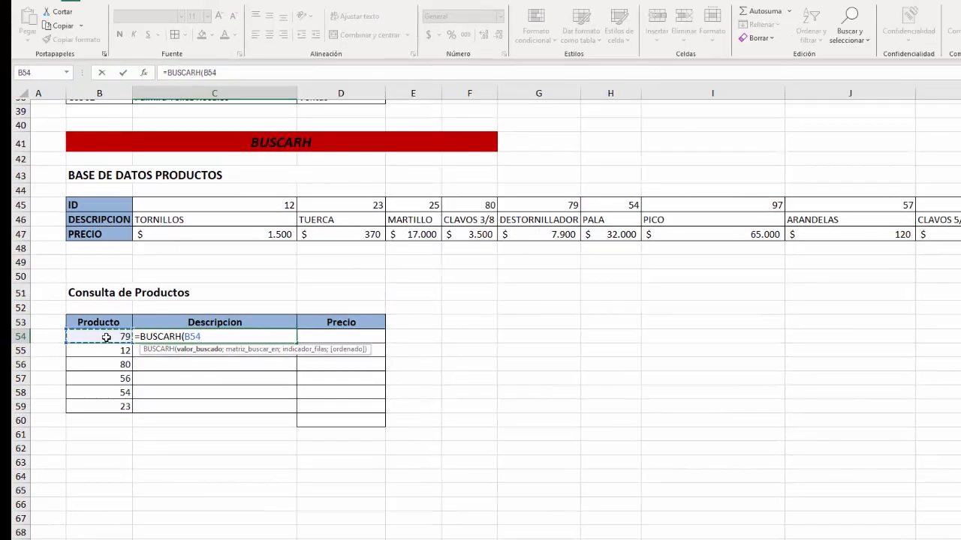
pyautogui.write(';')
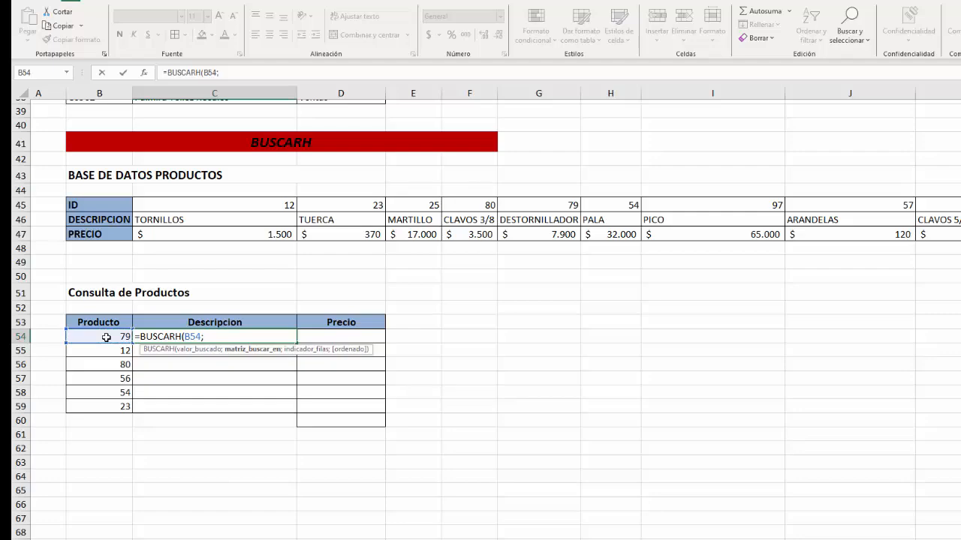
pyautogui.moveTo(118, 204); pyautogui.dragTo(938, 234)
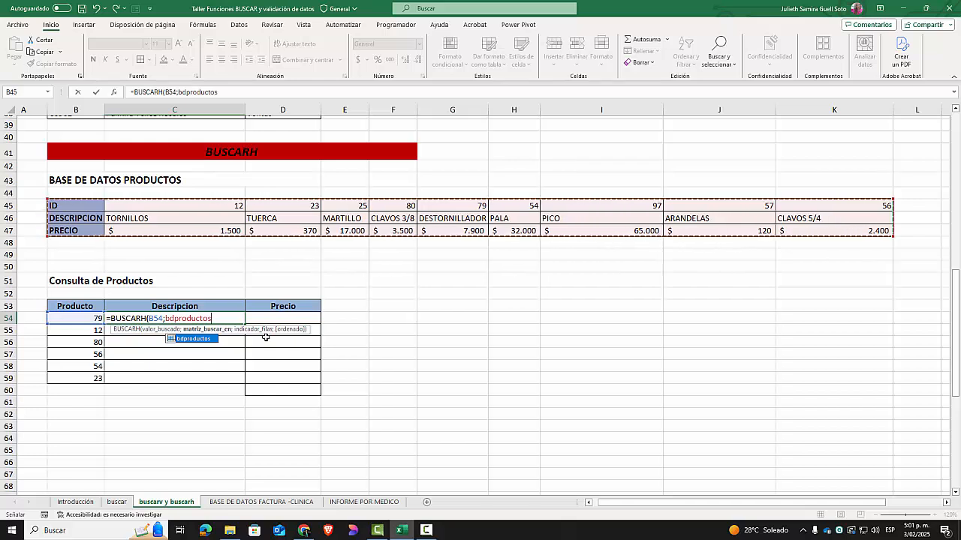
# Step: Complete the C54 formula with row index 2 and exact match 0, and fill it down to C59
pyautogui.write(';2')
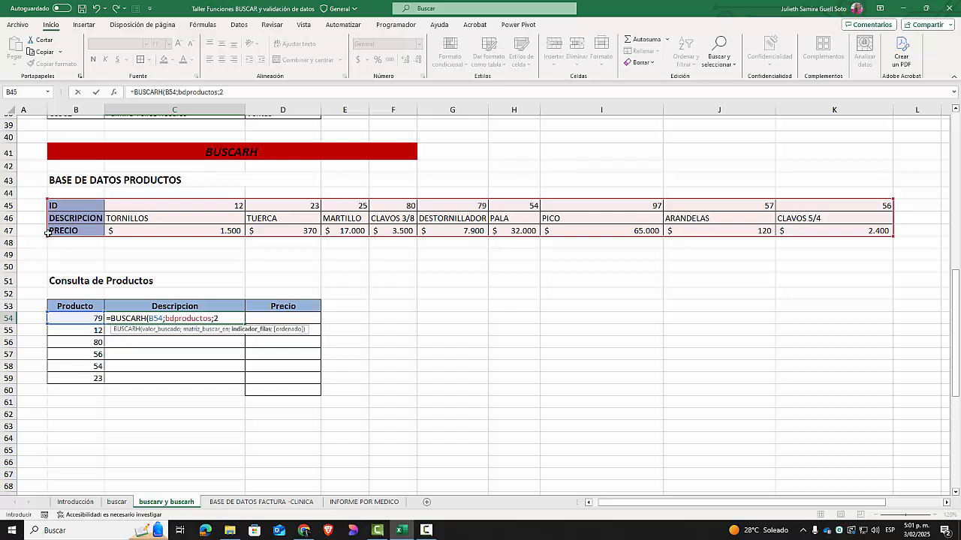
pyautogui.write(';')
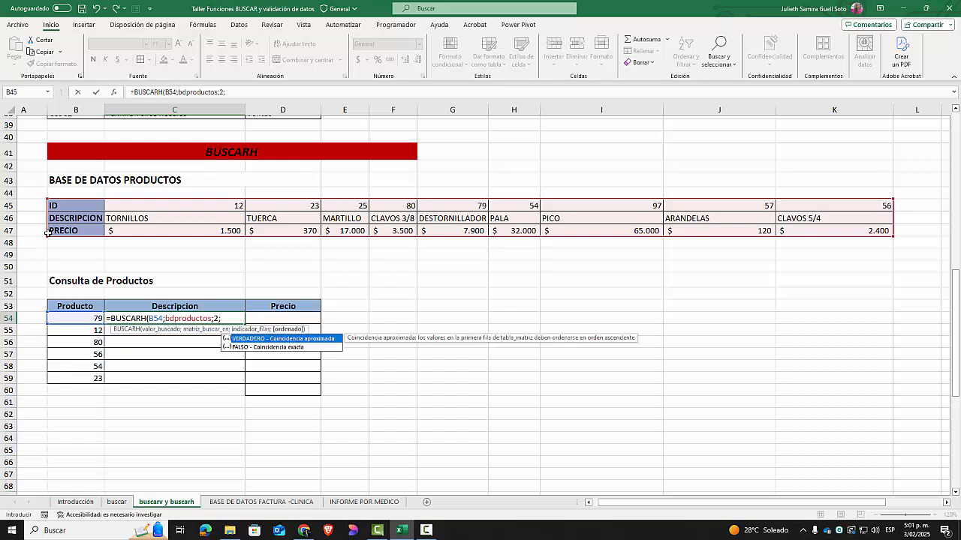
pyautogui.write('0)')
pyautogui.press('Return')
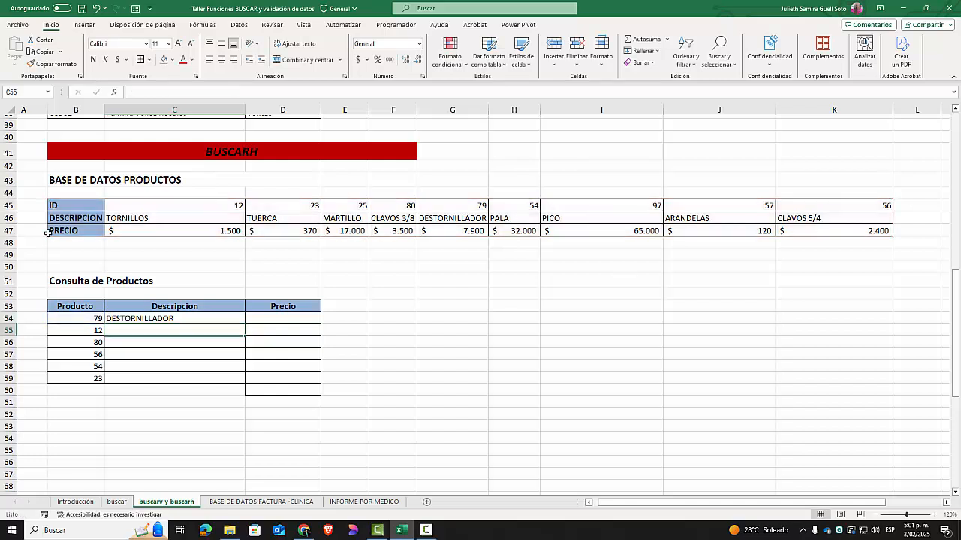
pyautogui.click(177, 319)
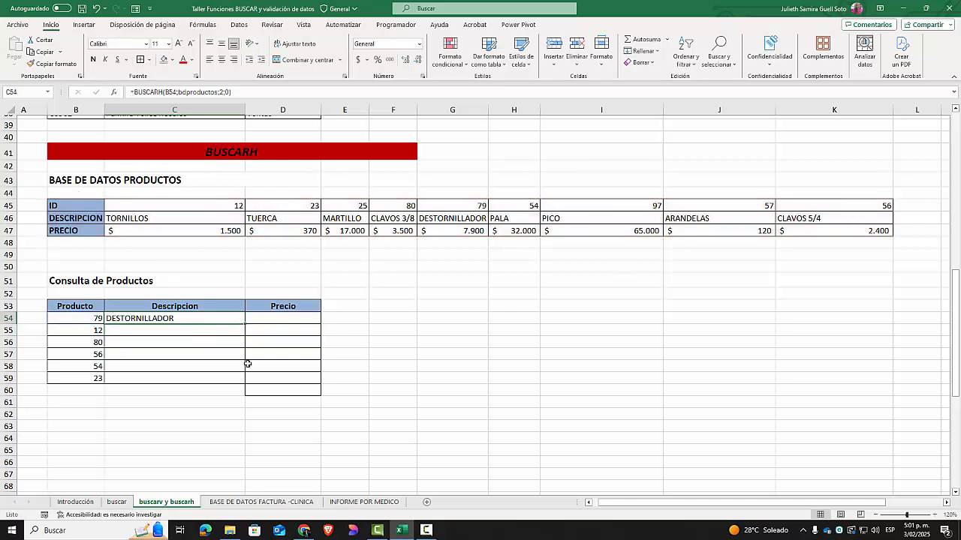
pyautogui.moveTo(246, 324); pyautogui.dragTo(247, 380)
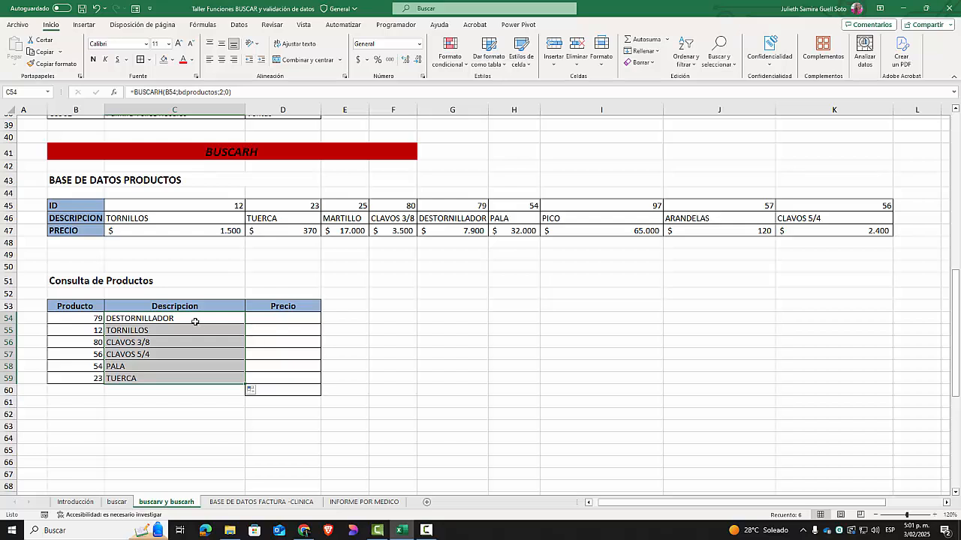
# Step: Lock the lookup value's column in the C54 BUSCARH formula as $B54
pyautogui.doubleClick(194, 321)
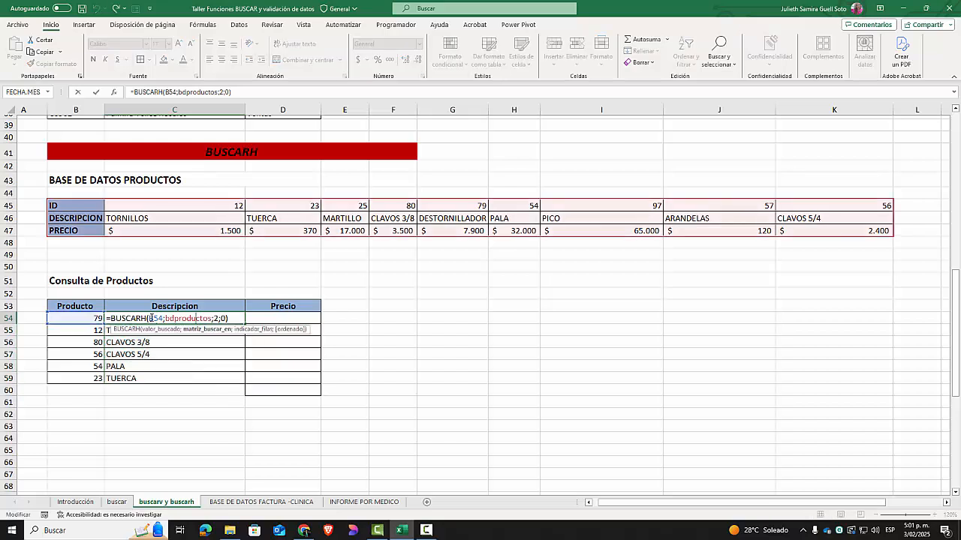
pyautogui.click(150, 319)
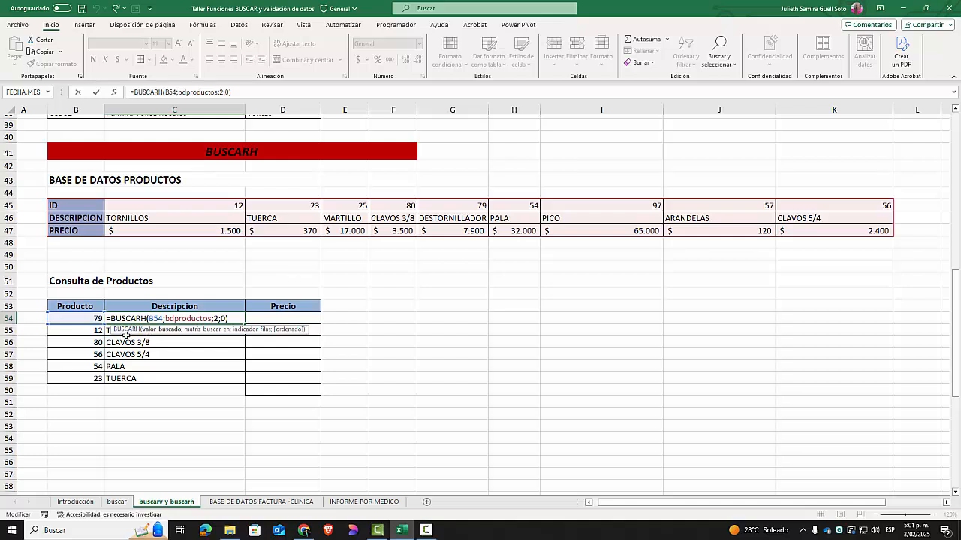
pyautogui.write('$')
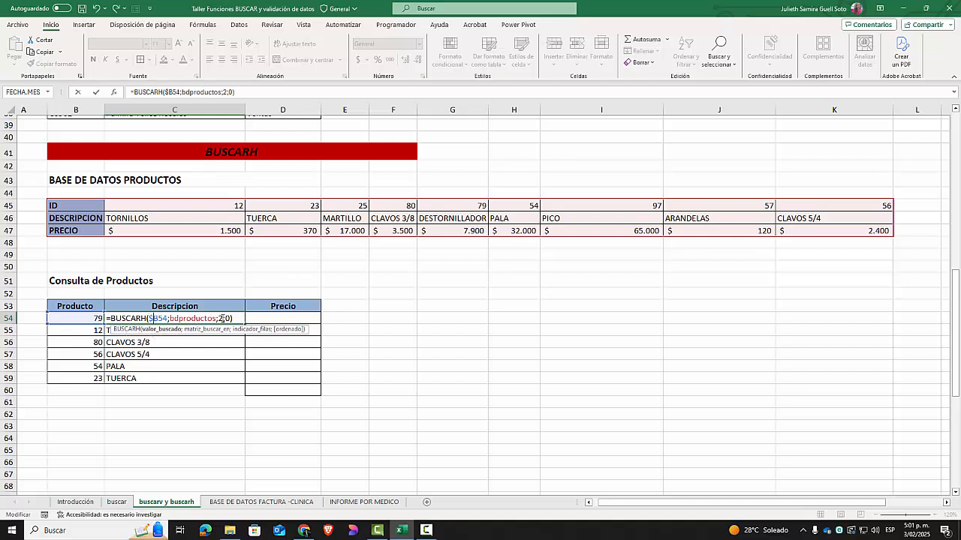
pyautogui.hotkey('ctrl', 'Return')
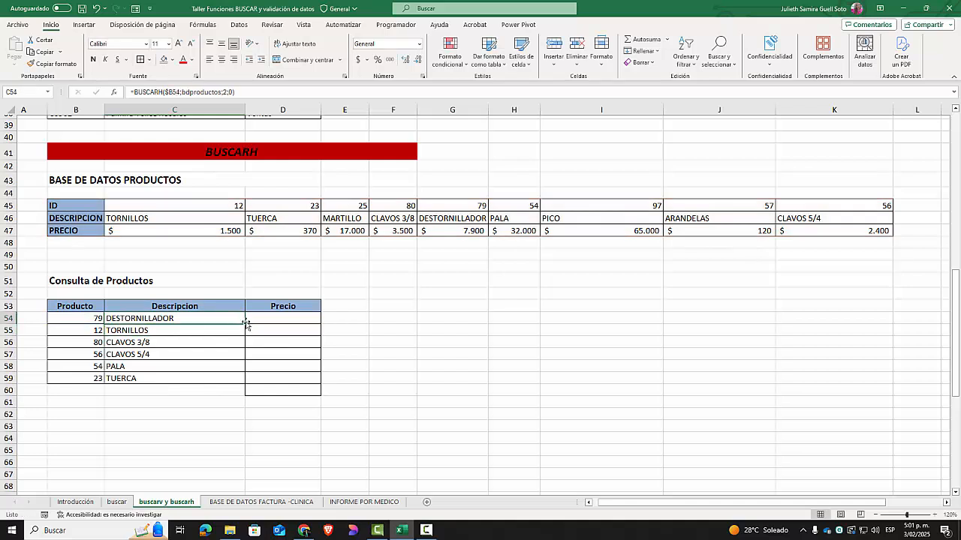
# Step: Copy the C54 formula into the Precio cell D54 and set its row index to 3
pyautogui.moveTo(247, 325); pyautogui.dragTo(297, 325)
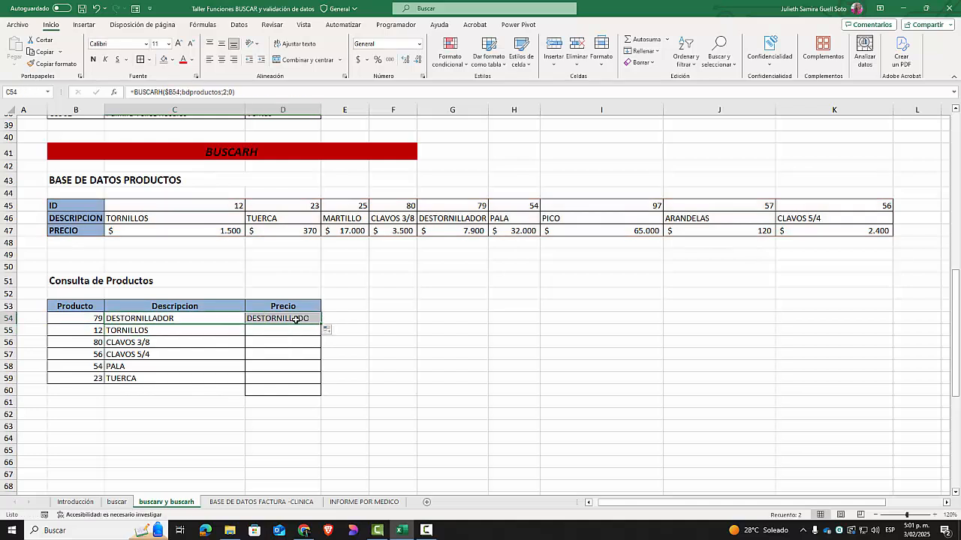
pyautogui.doubleClick(294, 319)
pyautogui.click(360, 318)
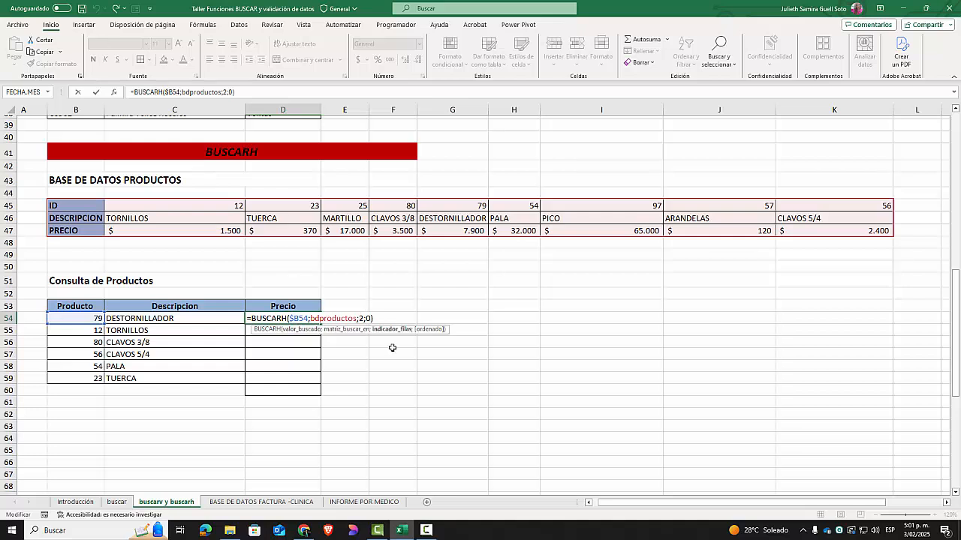
pyautogui.press('BackSpace')
pyautogui.write('3')
pyautogui.press('Return')
# Step: Format the price in D54 as accounting currency with no decimal places
pyautogui.click(259, 318)
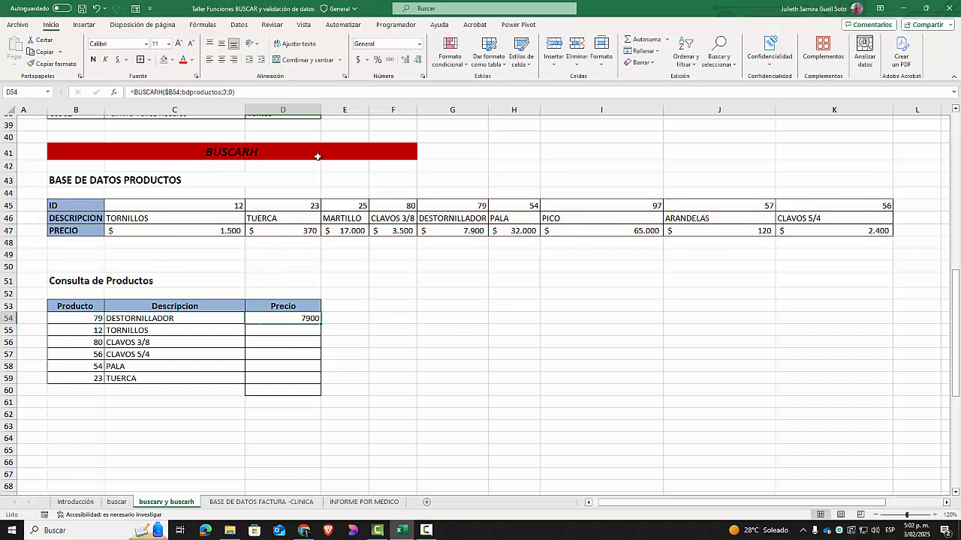
pyautogui.click(358, 59)
pyautogui.click(417, 59)
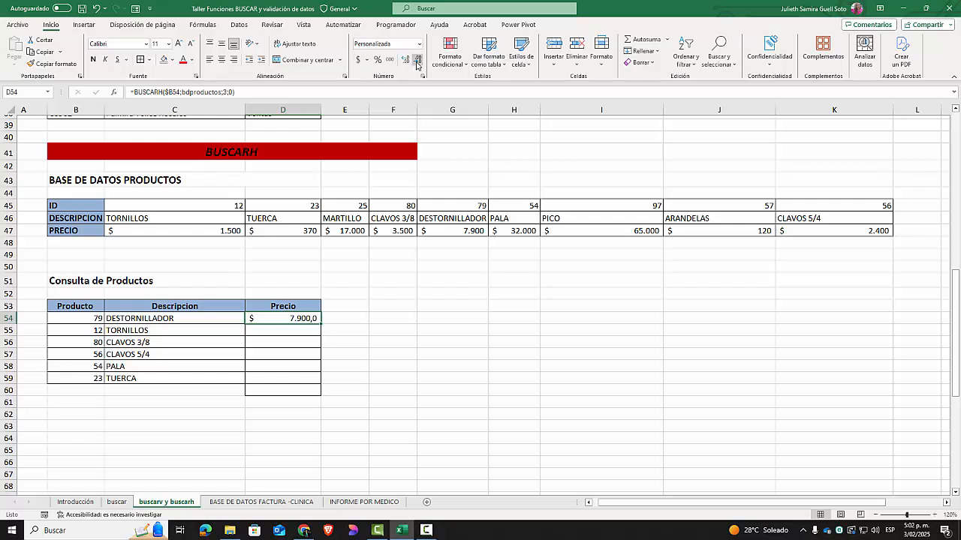
pyautogui.click(417, 60)
# Step: Check the arguments of the BUSCARH price formula in D54 and fill it down through D59
pyautogui.doubleClick(307, 317)
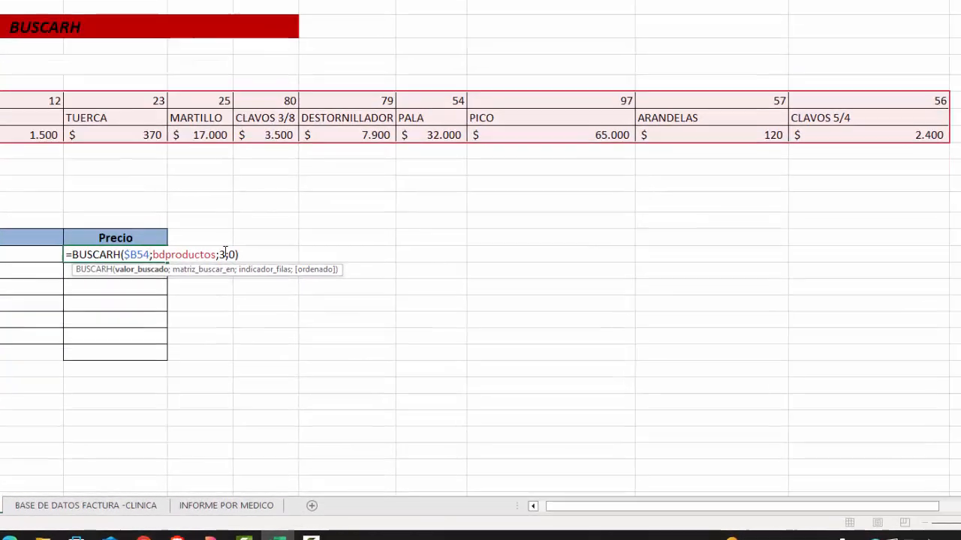
pyautogui.press('Return')
pyautogui.click(506, 279)
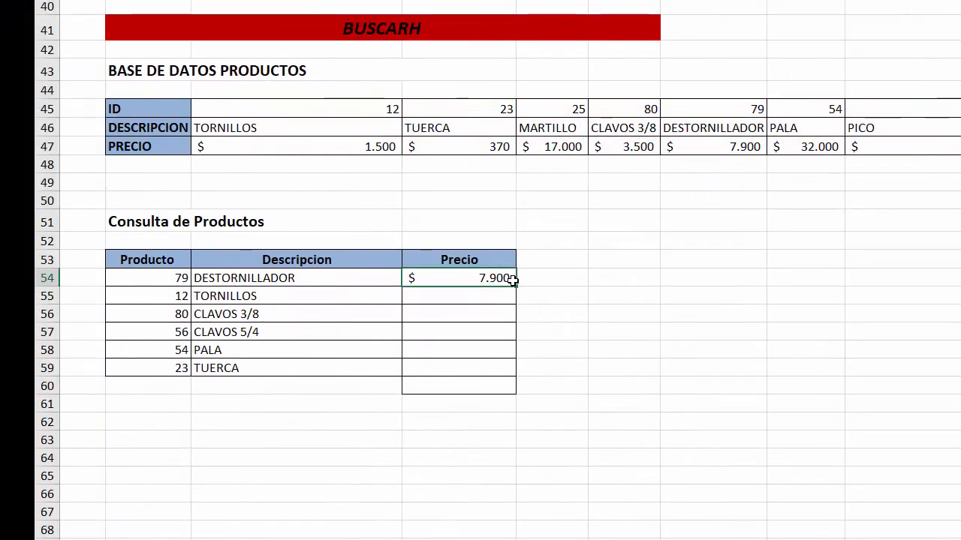
pyautogui.moveTo(517, 287); pyautogui.dragTo(533, 368)
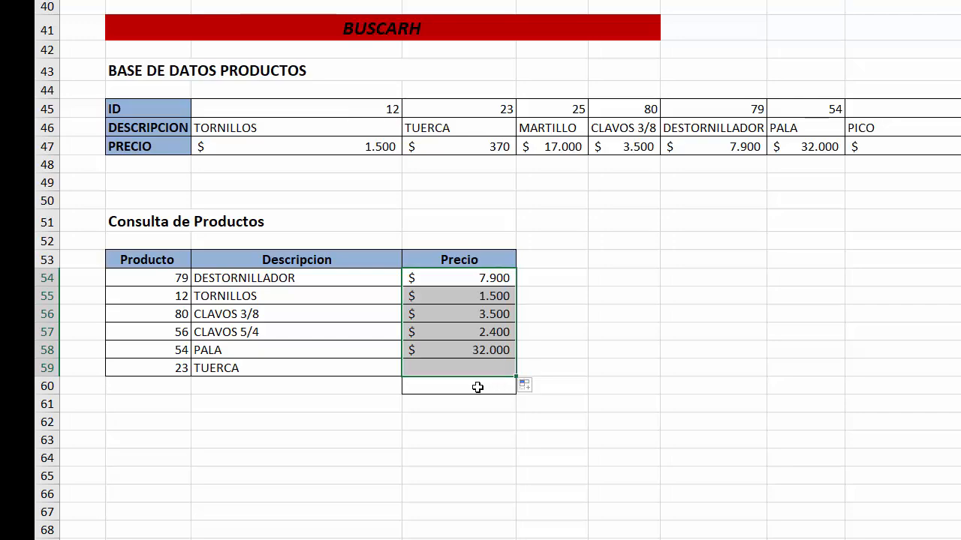
# Step: Total the prices in D60 with =SUMA(D54:D59) and make the total bold
pyautogui.click(475, 388)
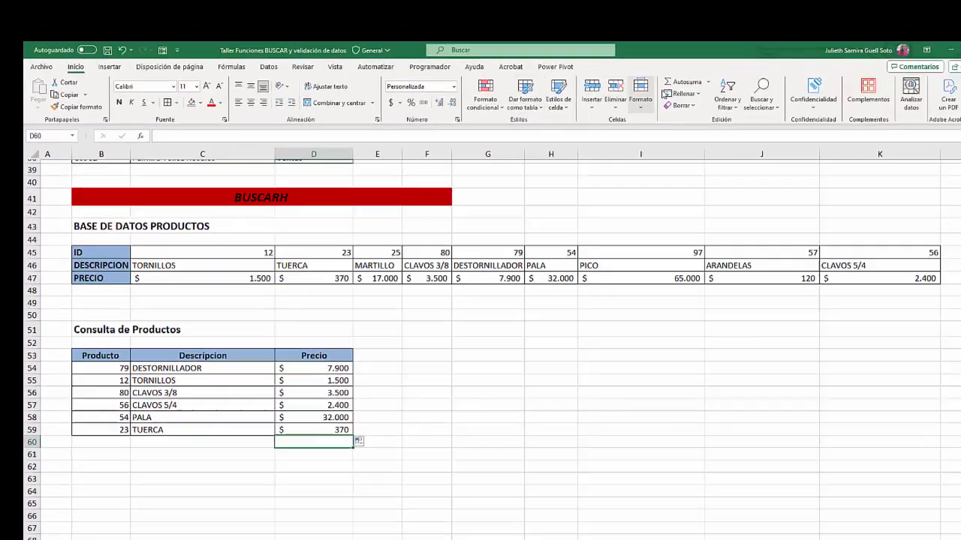
pyautogui.click(677, 85)
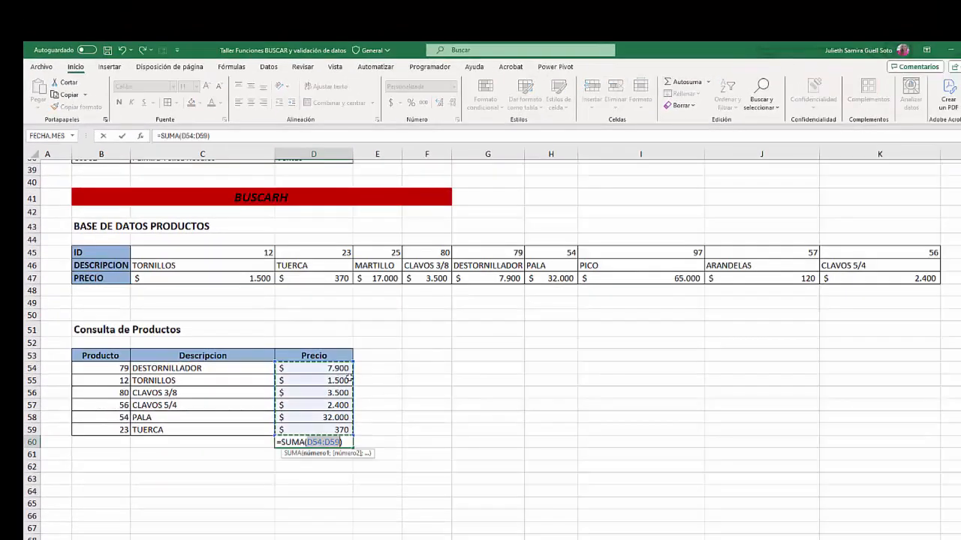
pyautogui.press('Return')
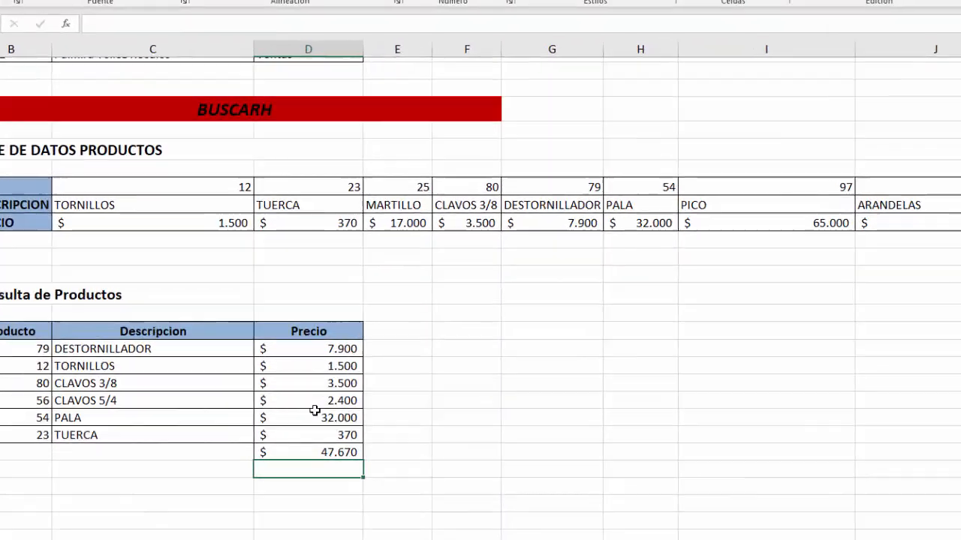
pyautogui.click(308, 442)
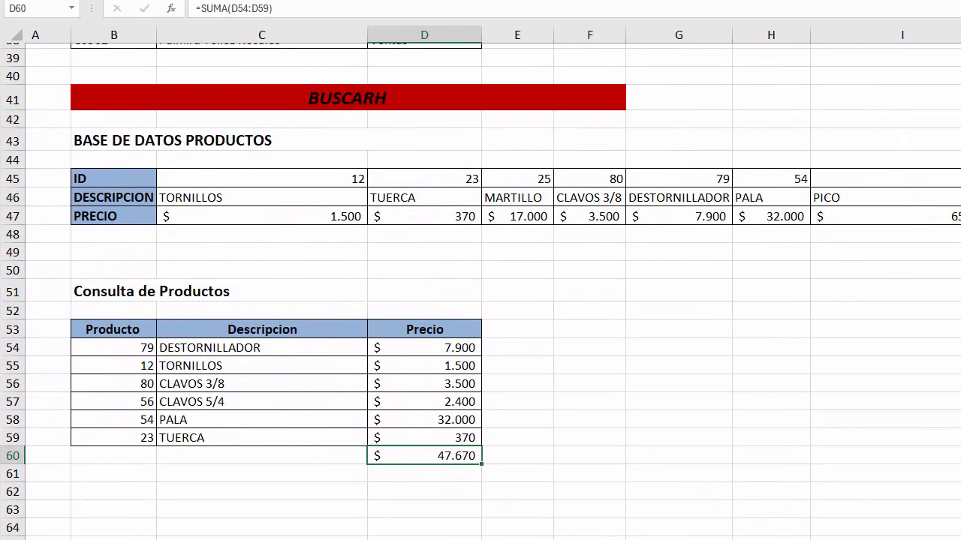
pyautogui.hotkey('ctrl', 'n')
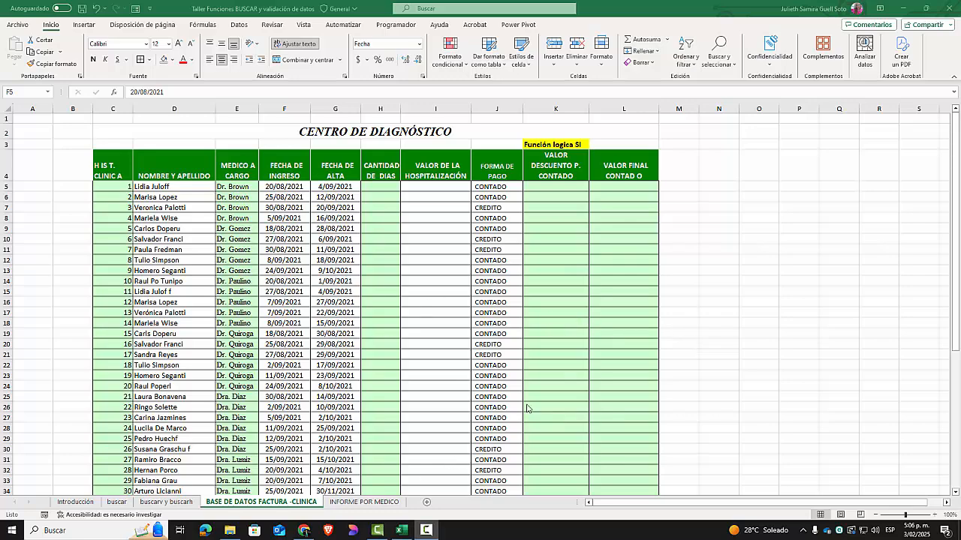
# Step: Examine the BASE DE DATOS FACTURA -CLINICA table with the instructions below it, and the INFORME POR MEDICO sheet
pyautogui.scroll(-9, 497, 345)
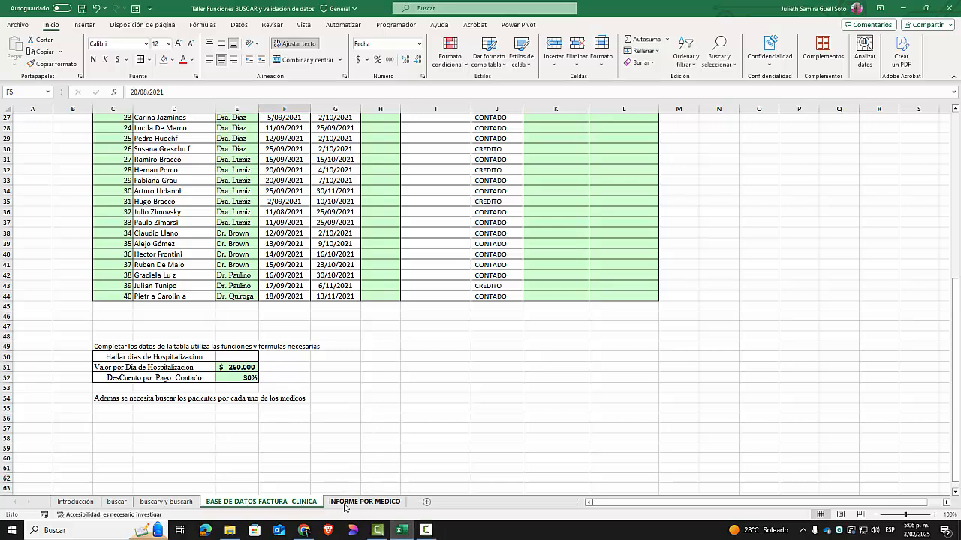
pyautogui.click(363, 502)
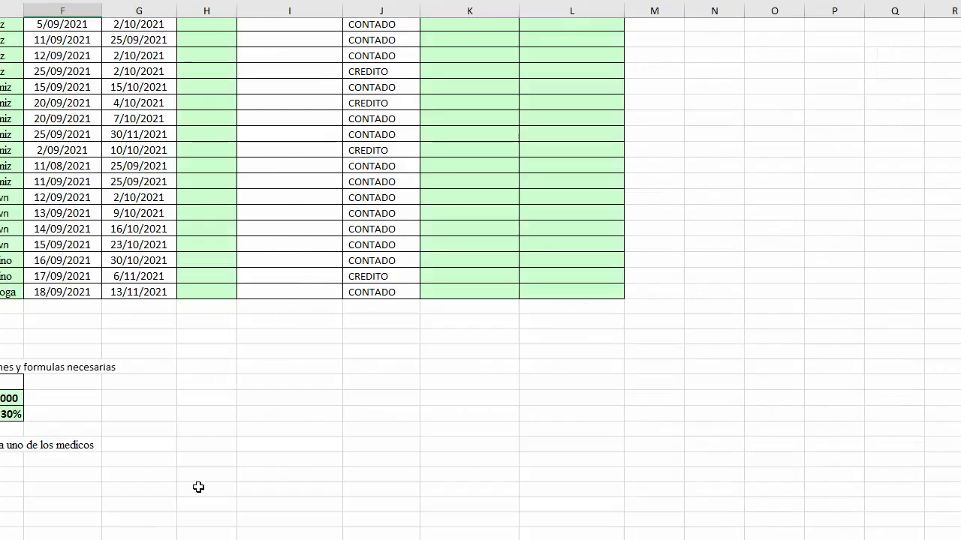
pyautogui.scroll(12, 238, 453)
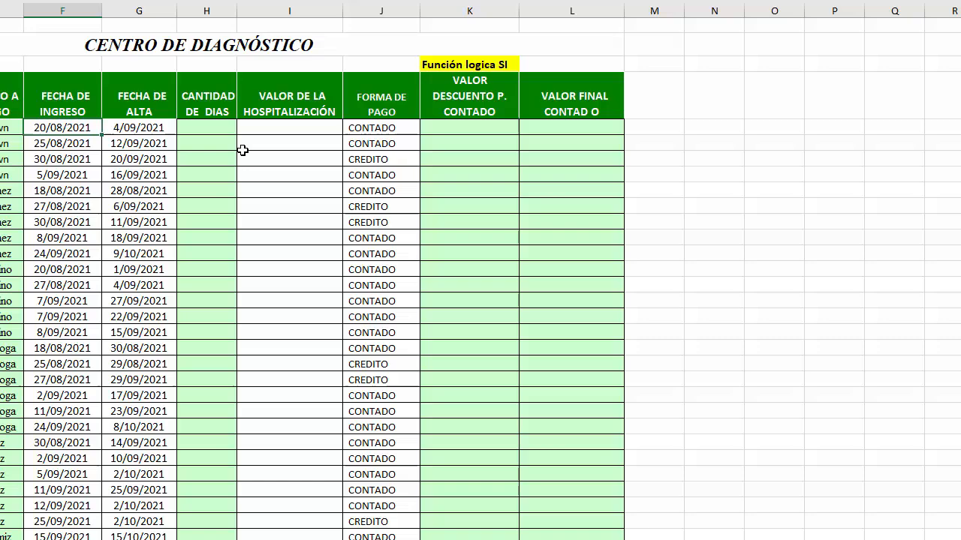
# Step: Calculate the days of stay in H5 as =G5-F5 and fill the formula down the CANTIDAD DE DIAS column
pyautogui.click(198, 127)
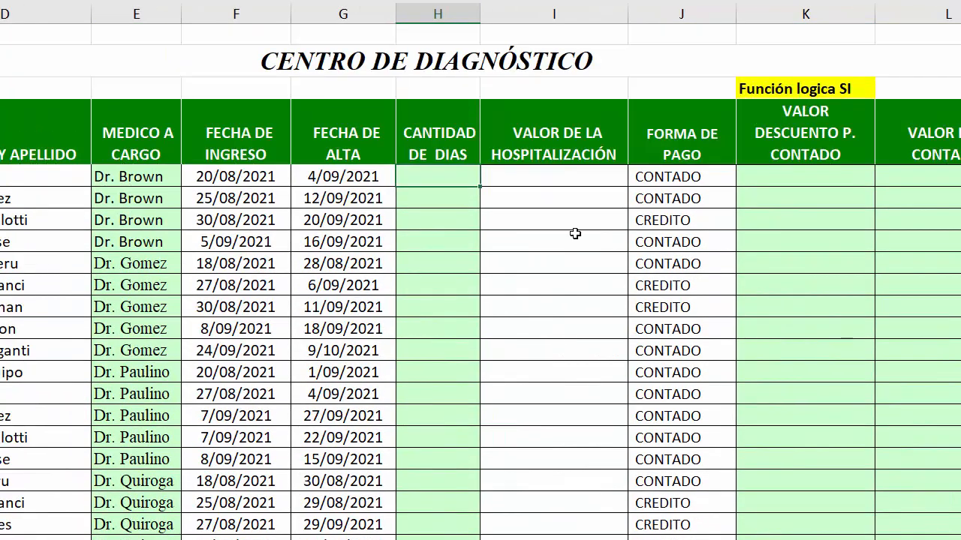
pyautogui.write('=')
pyautogui.click(335, 181)
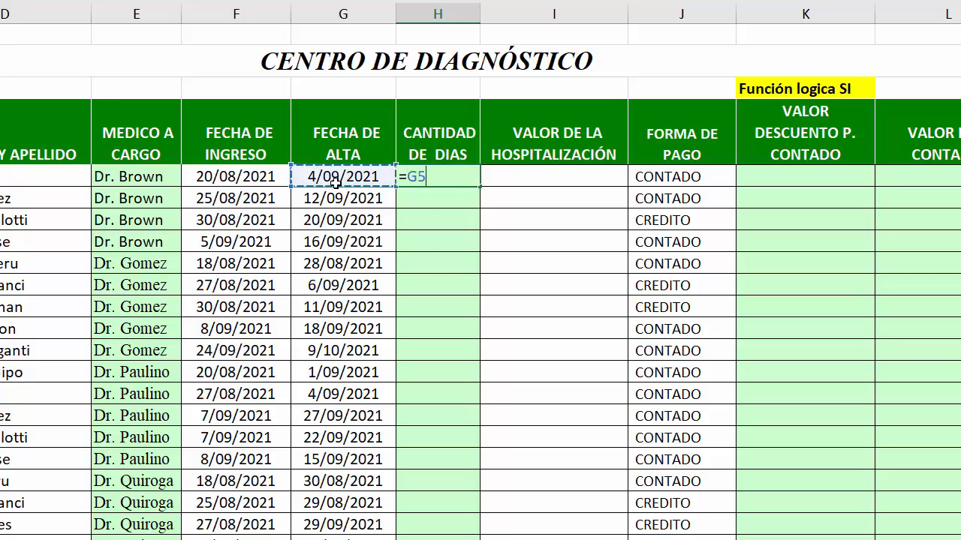
pyautogui.write('-')
pyautogui.click(250, 172)
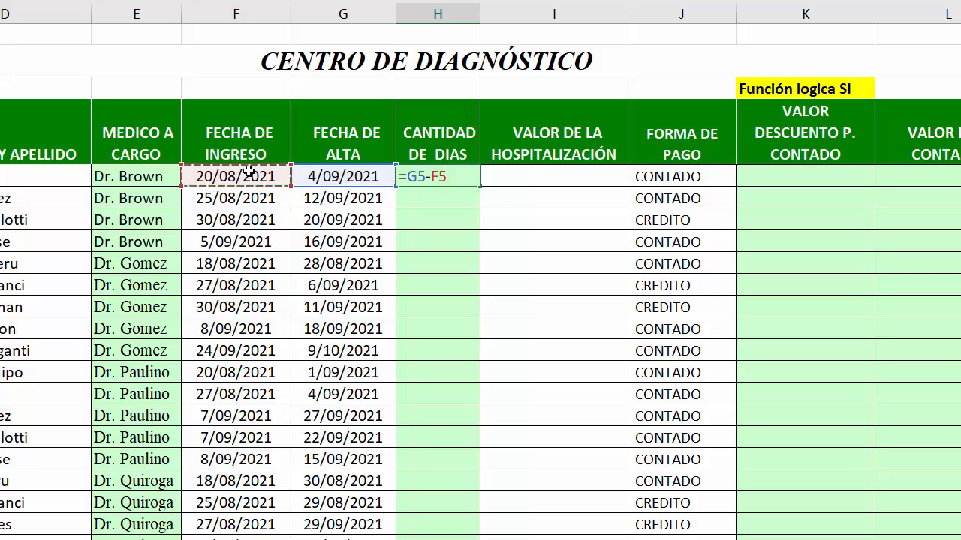
pyautogui.press('Return')
pyautogui.click(457, 182)
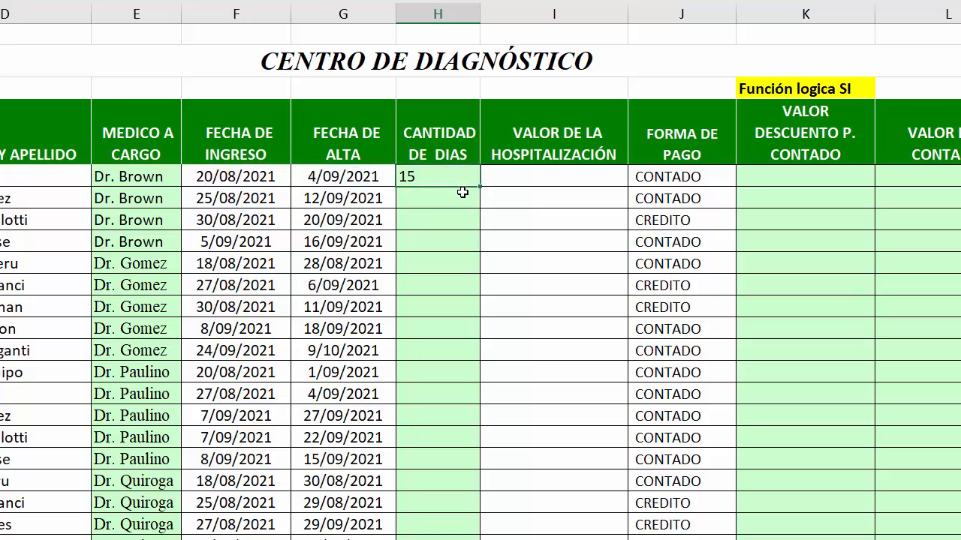
pyautogui.doubleClick(478, 189)
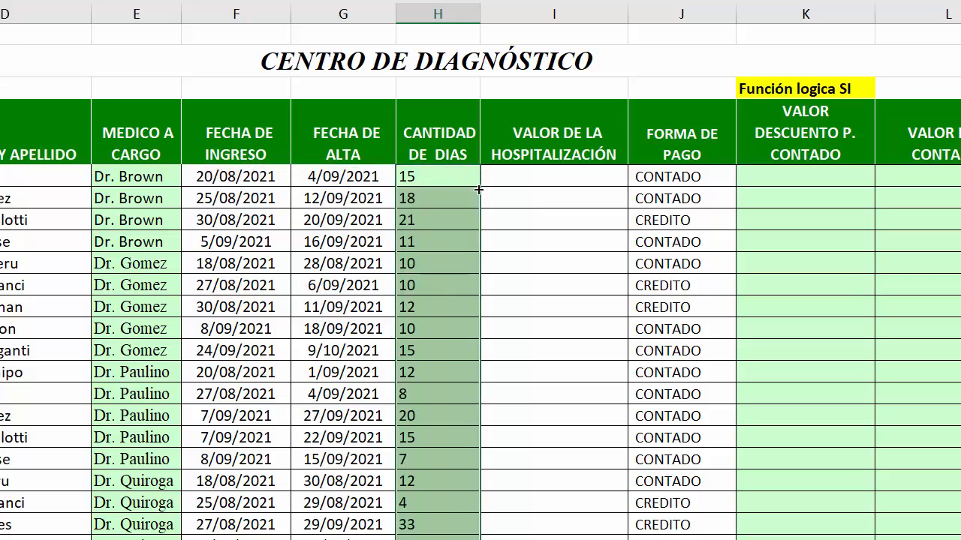
# Step: Write a formula in I5 that multiplies the days in H5 by the daily hospitalization rate in E51
pyautogui.click(550, 172)
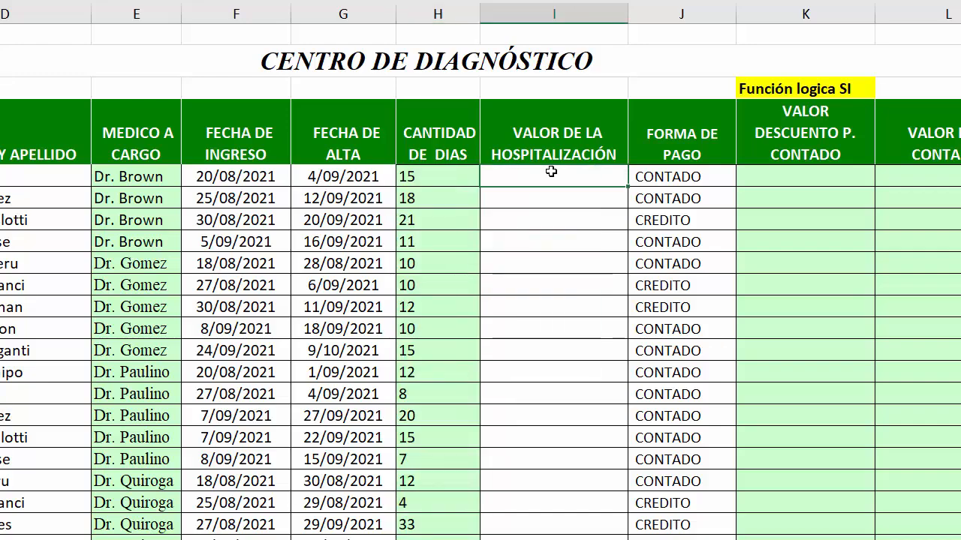
pyautogui.scroll(-15, 573, 358)
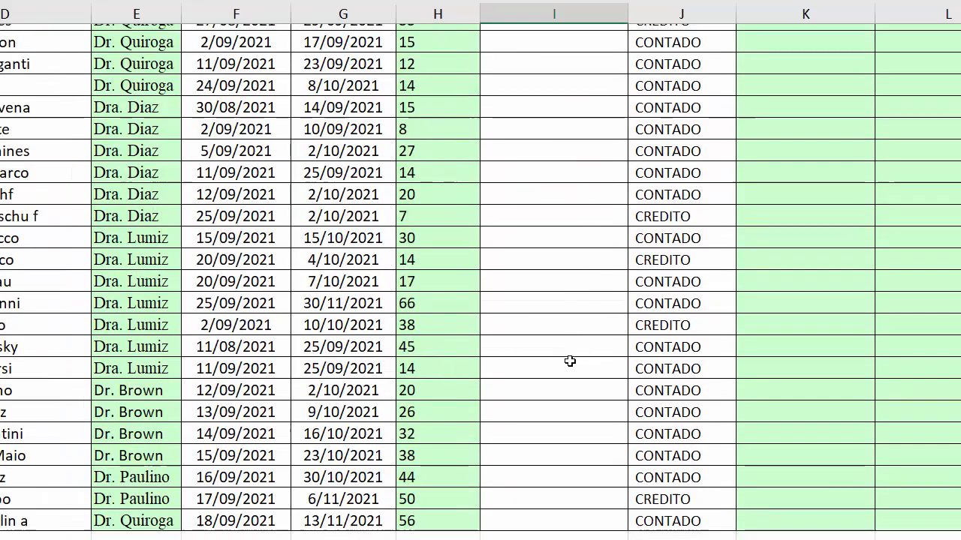
pyautogui.scroll(6, 572, 358)
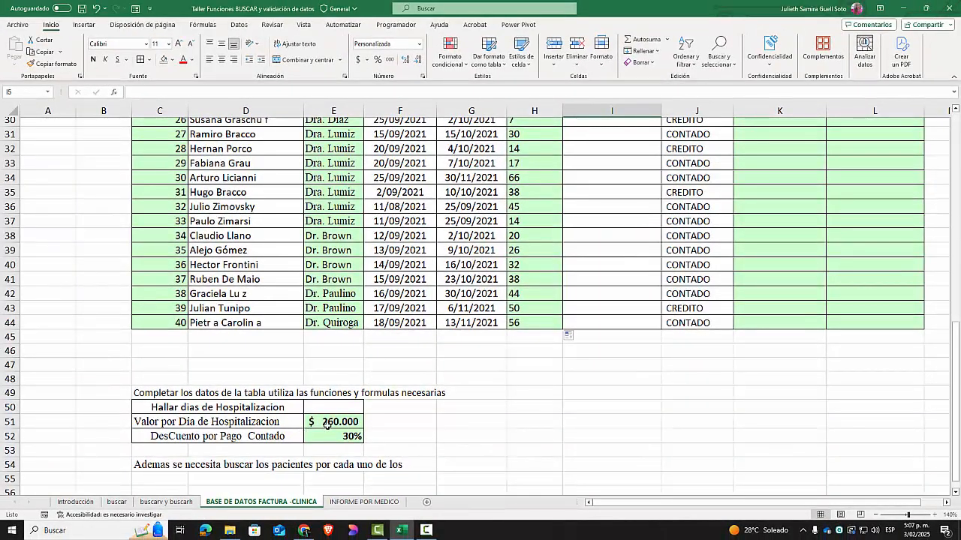
pyautogui.scroll(10, 923, 416)
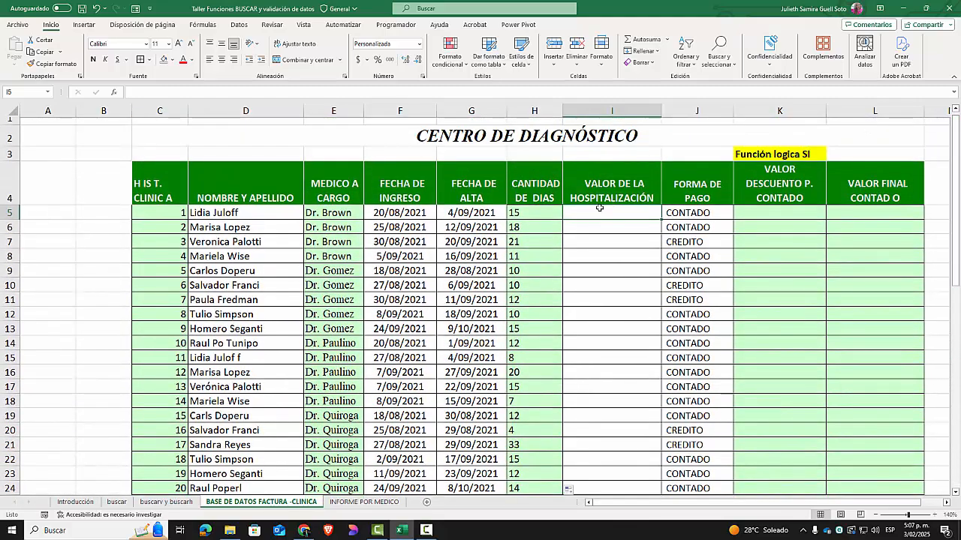
pyautogui.write('=')
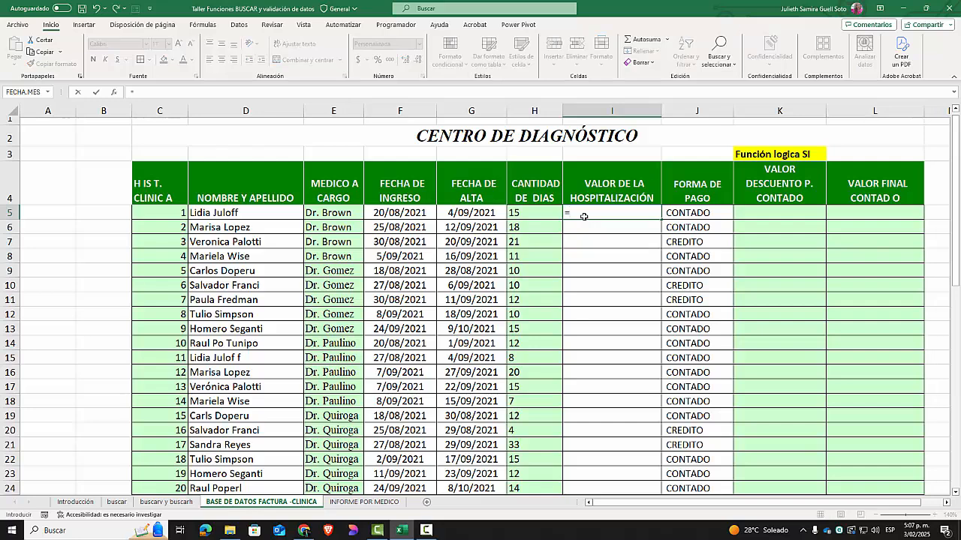
pyautogui.click(539, 211)
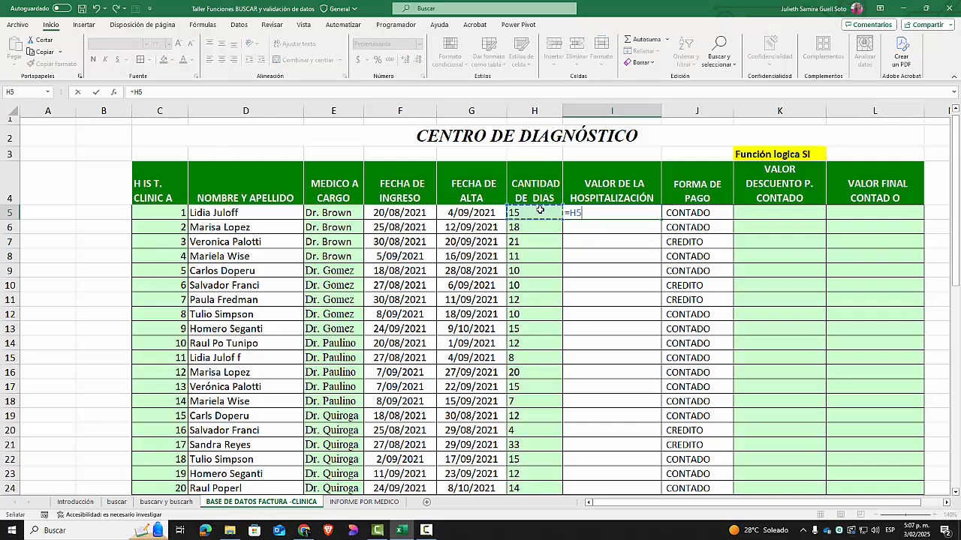
pyautogui.write('*')
pyautogui.scroll(-9, 612, 213)
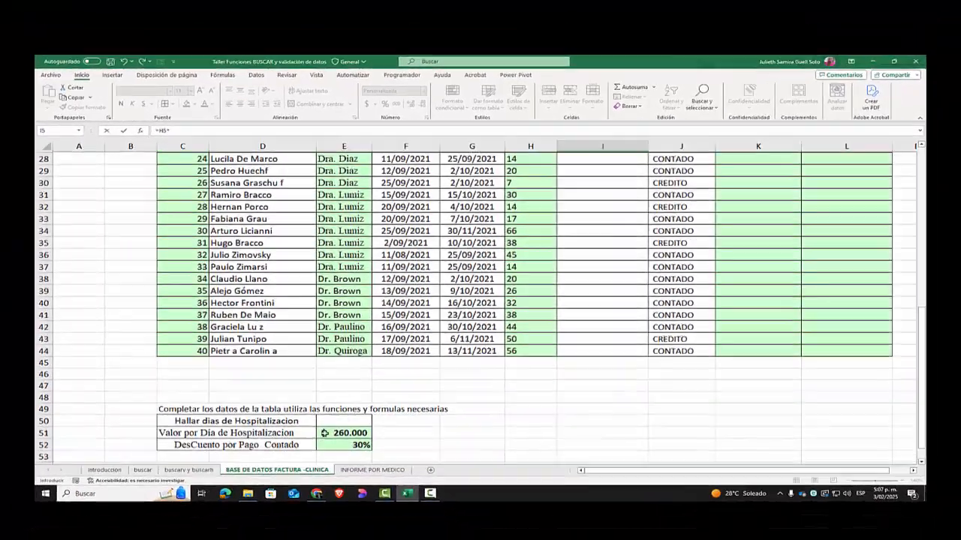
pyautogui.click(325, 433)
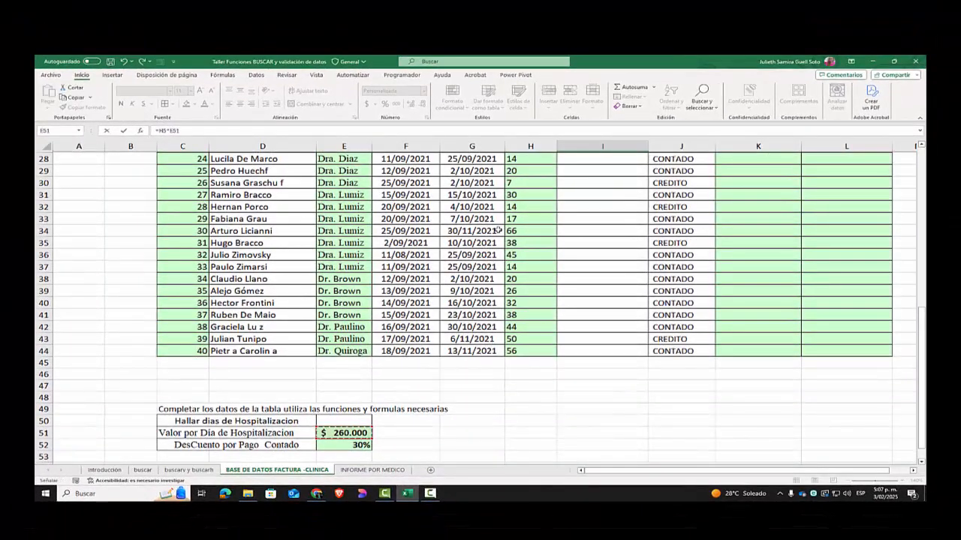
pyautogui.scroll(7, 498, 230)
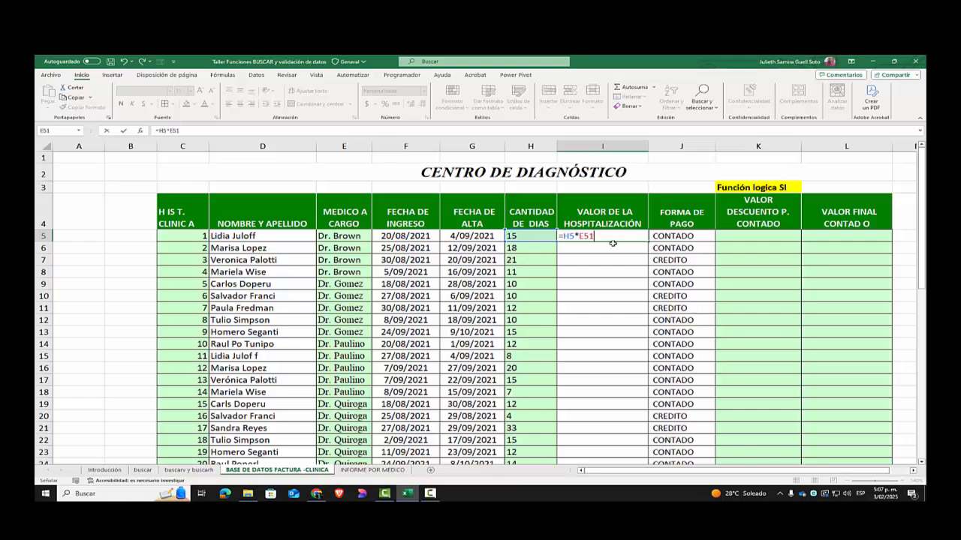
# Step: Make the E51 reference absolute in the I5 formula and fill it down the VALOR DE LA HOSPITALIZACIÓN column
pyautogui.click(582, 236)
pyautogui.press('F4')
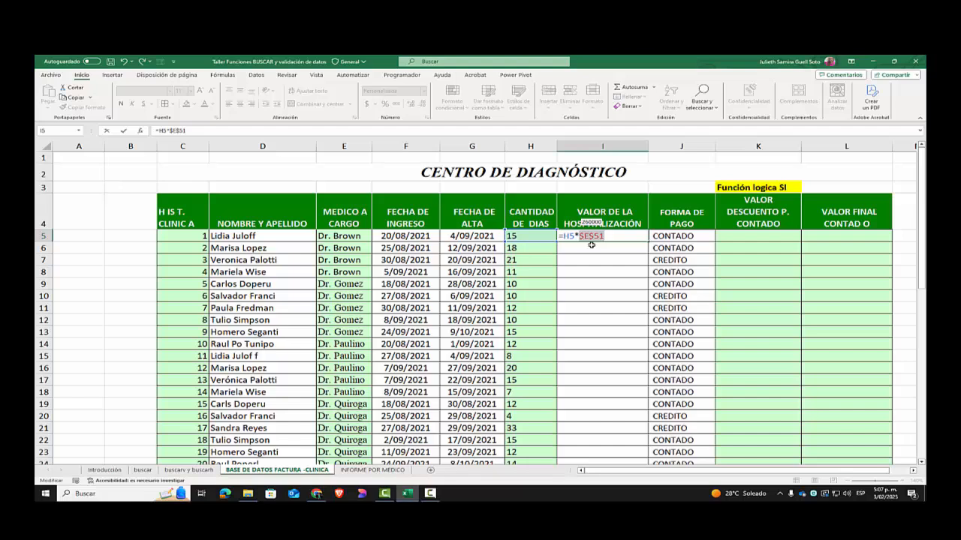
pyautogui.press('Return')
pyautogui.click(585, 236)
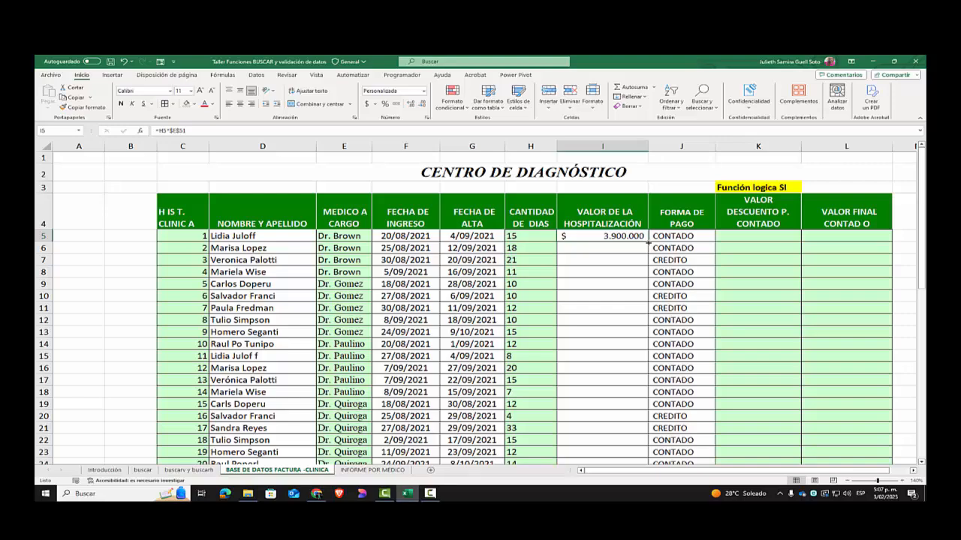
pyautogui.doubleClick(647, 241)
pyautogui.scroll(-8, 610, 372)
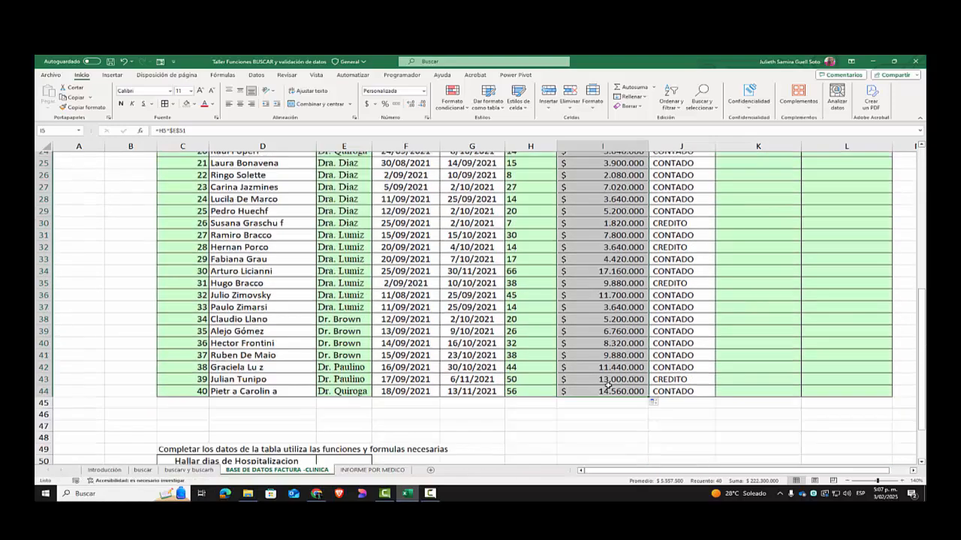
pyautogui.scroll(8, 608, 385)
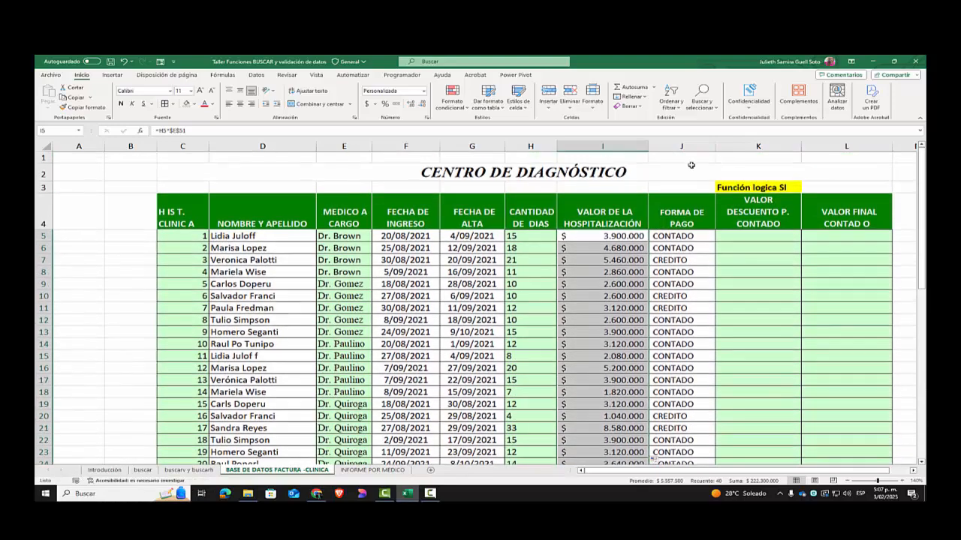
# Step: Check the cash discount percentage in E52 and begin an SI formula in K5 with the condition J5="CONTADO"
pyautogui.scroll(-10, 679, 335)
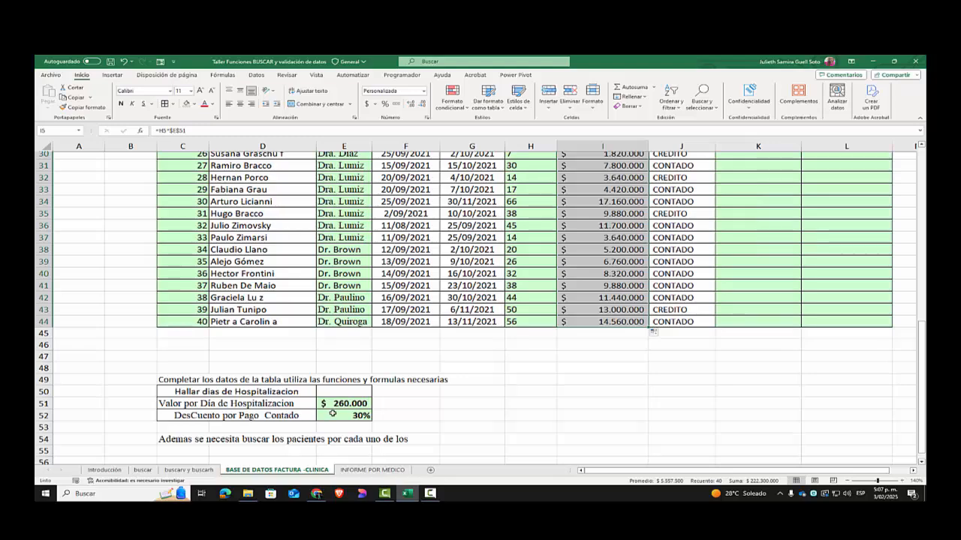
pyautogui.click(298, 415)
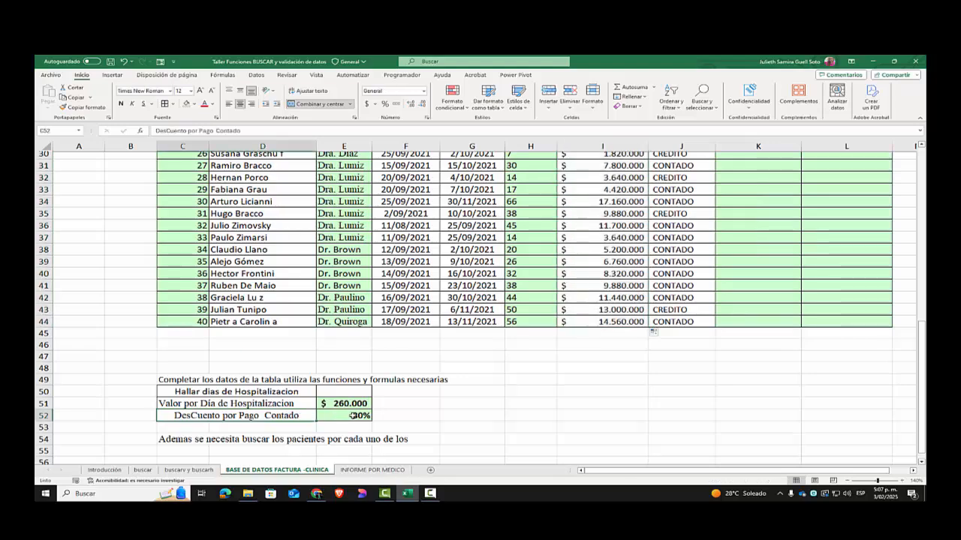
pyautogui.click(353, 415)
pyautogui.scroll(10, 593, 398)
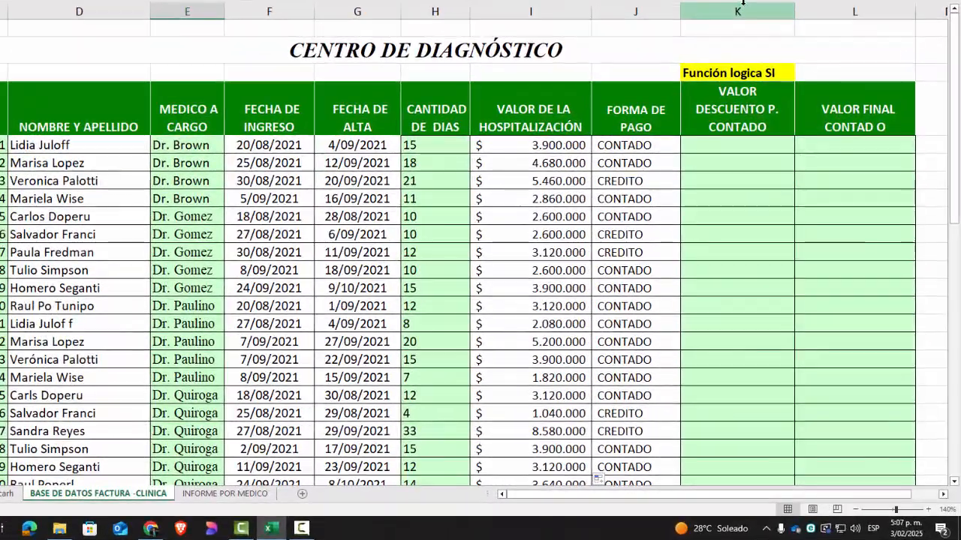
pyautogui.click(748, 92)
pyautogui.click(733, 144)
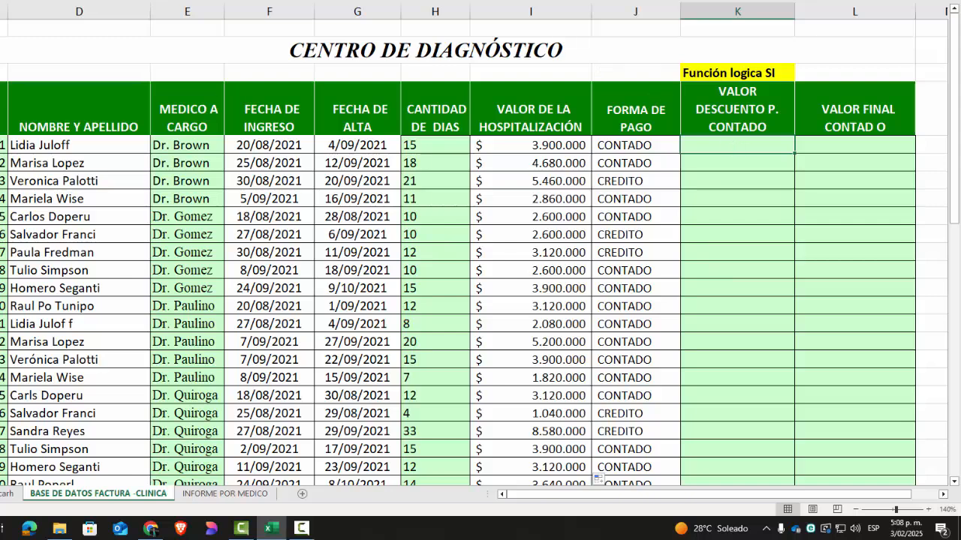
pyautogui.moveTo(635, 495); pyautogui.dragTo(650, 501)
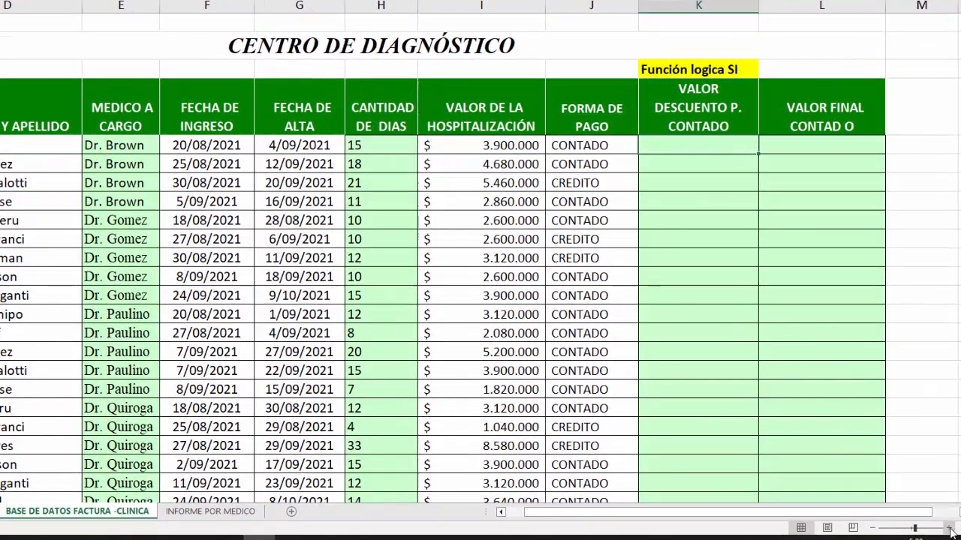
pyautogui.click(949, 528)
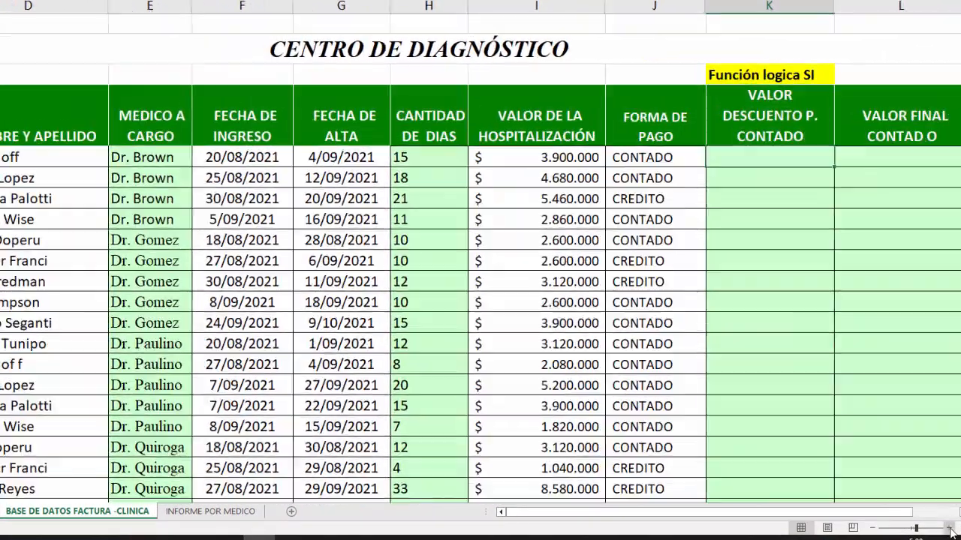
pyautogui.click(949, 528)
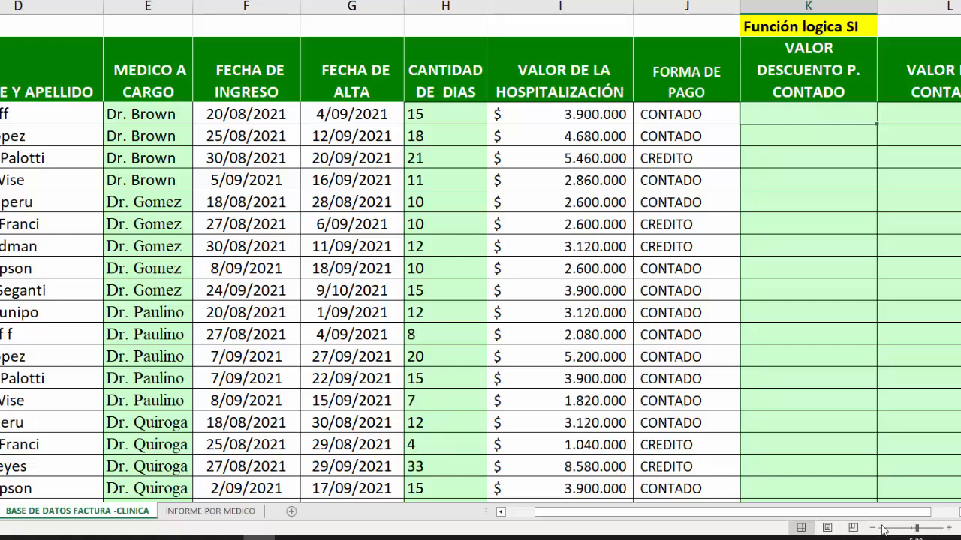
pyautogui.moveTo(886, 513); pyautogui.dragTo(914, 515)
pyautogui.scroll(1, 900, 375)
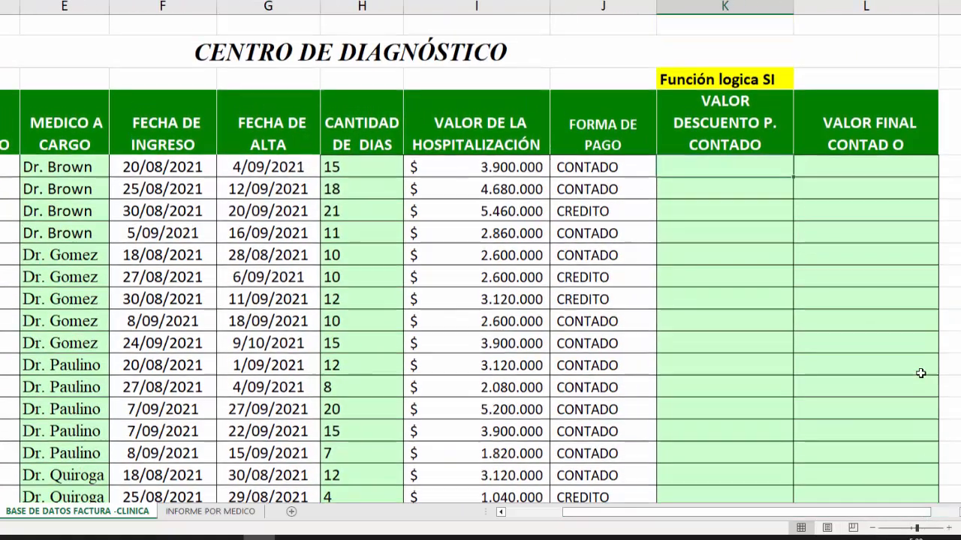
pyautogui.write('=')
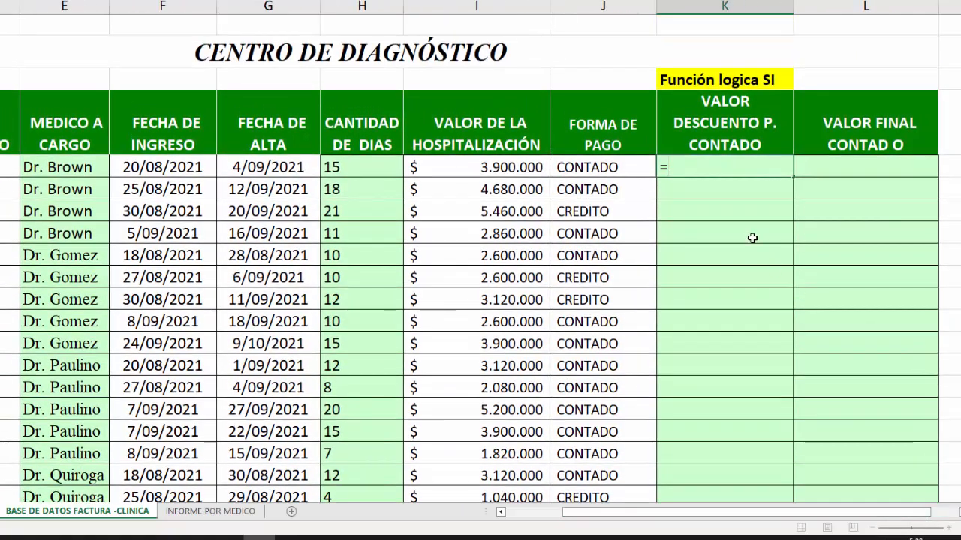
pyautogui.write('si(')
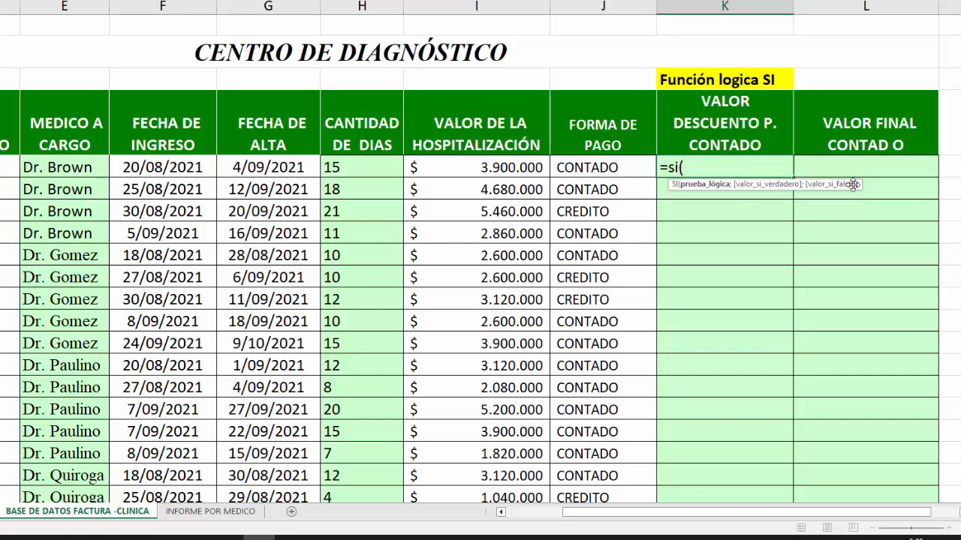
pyautogui.click(605, 168)
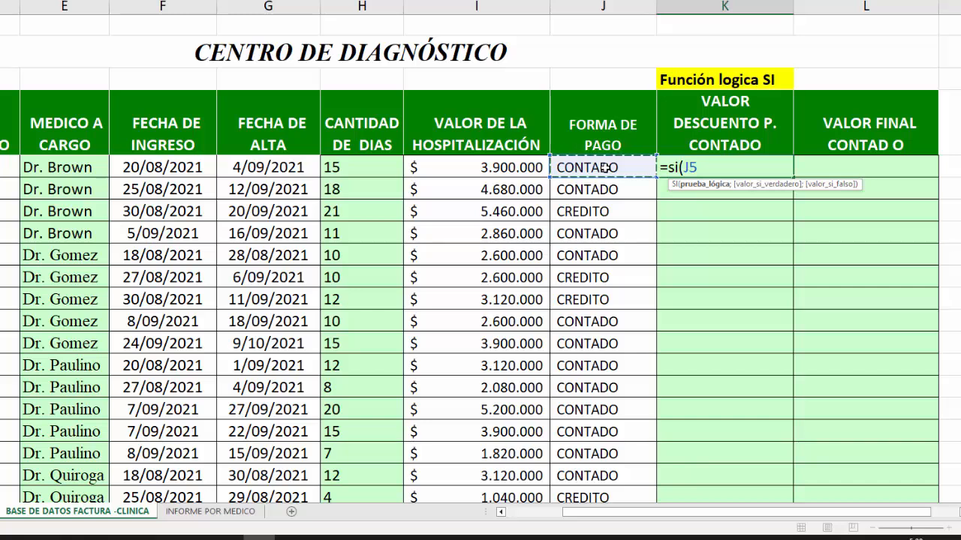
pyautogui.write('="CON')
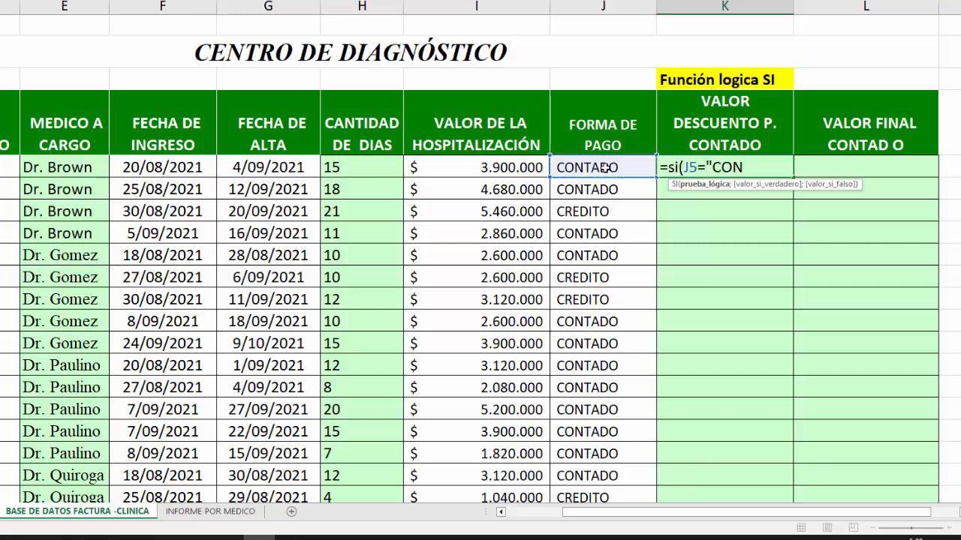
pyautogui.write('TADO";')
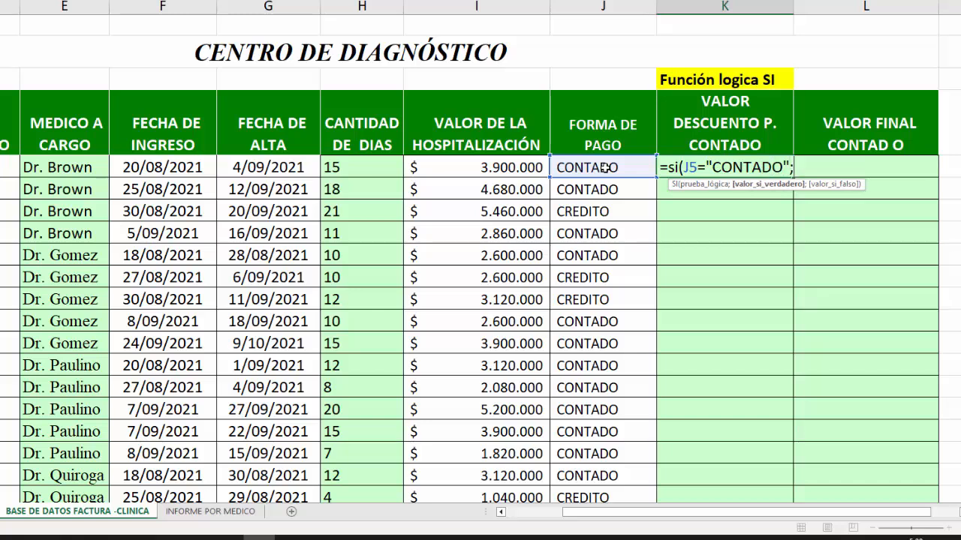
# Step: Complete the SI formula in K5 so cash payments return I5*0,30 and all other payments return 0
pyautogui.click(450, 170)
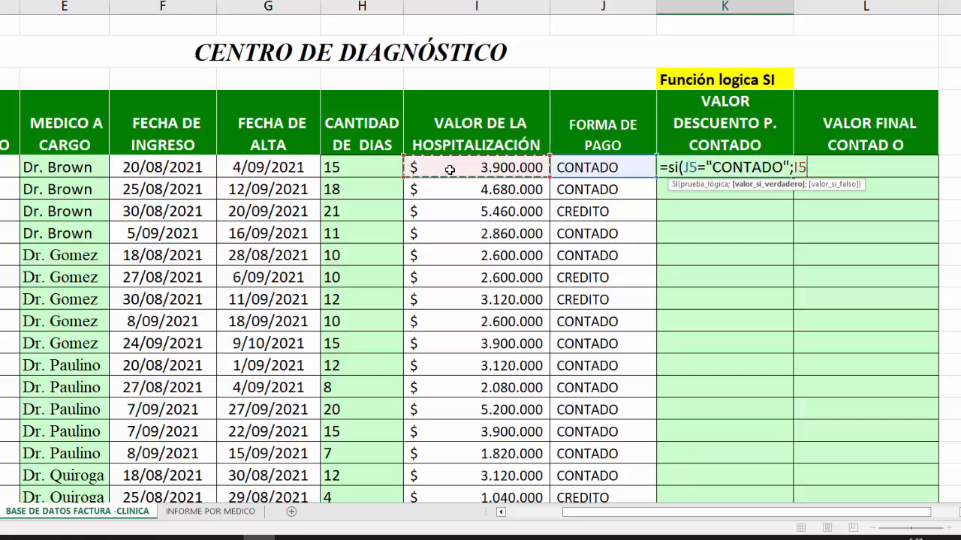
pyautogui.write('*')
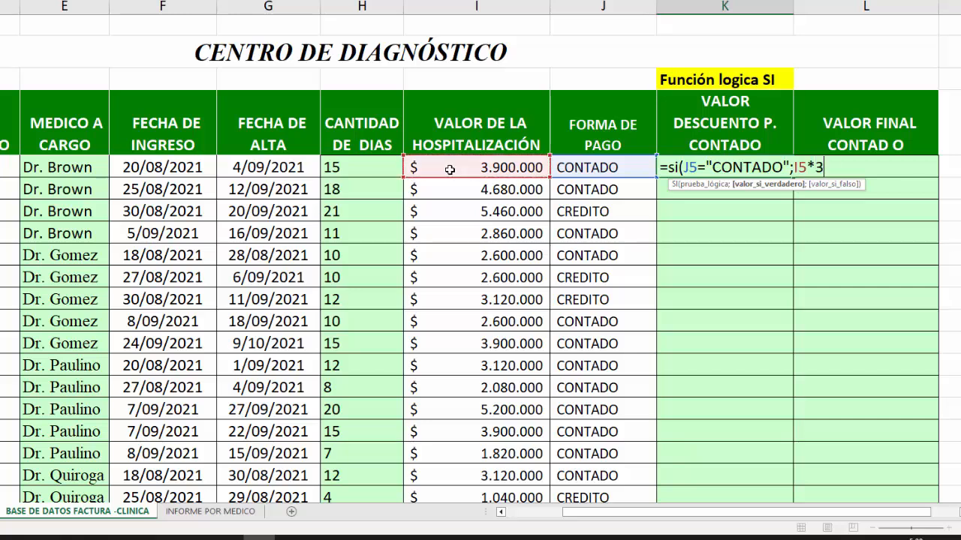
pyautogui.press('BackSpace')
pyautogui.press('BackSpace')
pyautogui.write('0,30;')
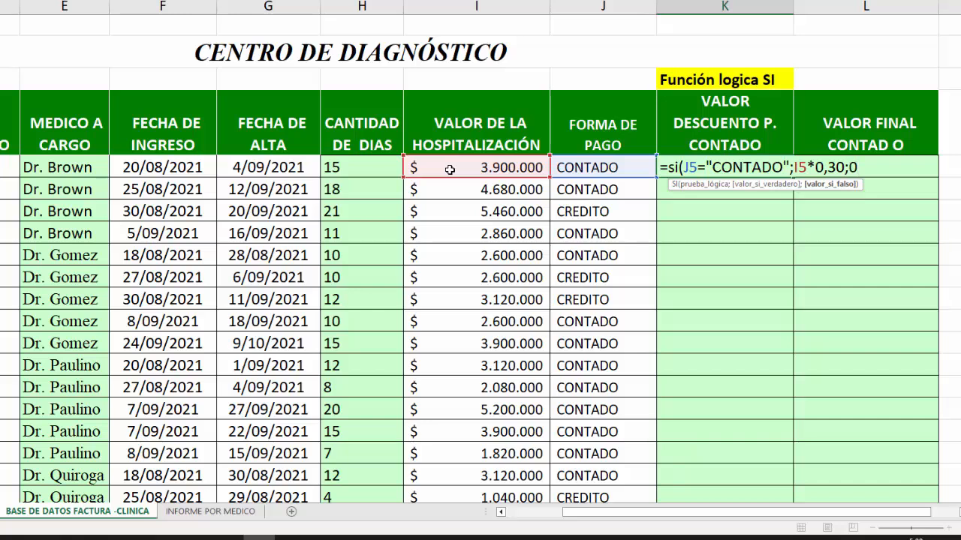
pyautogui.write('0)')
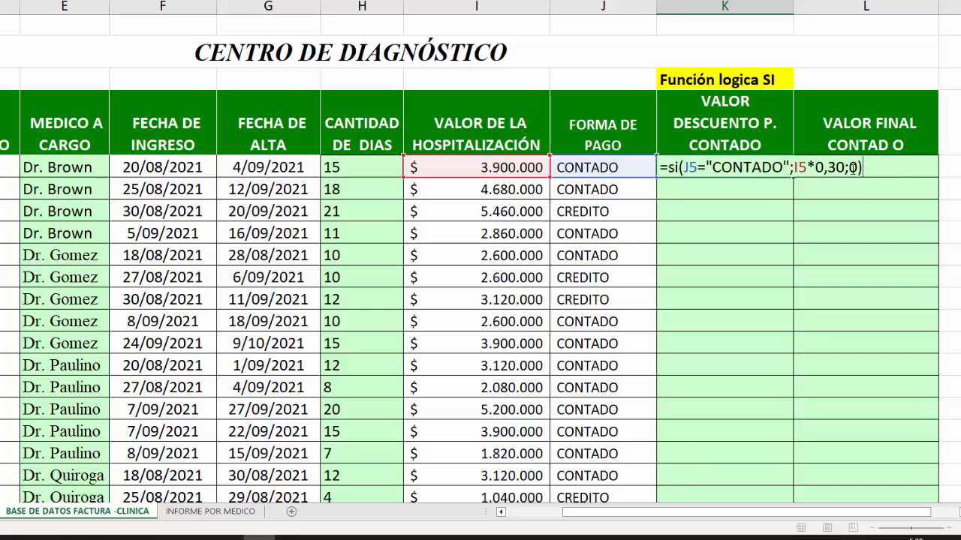
pyautogui.hotkey('ctrl', 'Return')
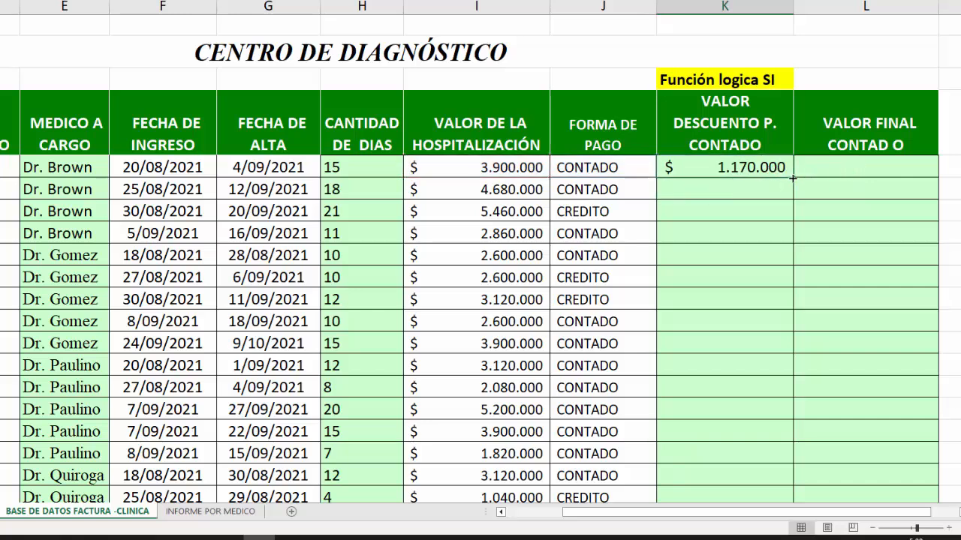
# Step: Fill the K5 discount formula down the VALOR DESCUENTO P. CONTADO column and check the results on the CREDITO rows
pyautogui.doubleClick(792, 177)
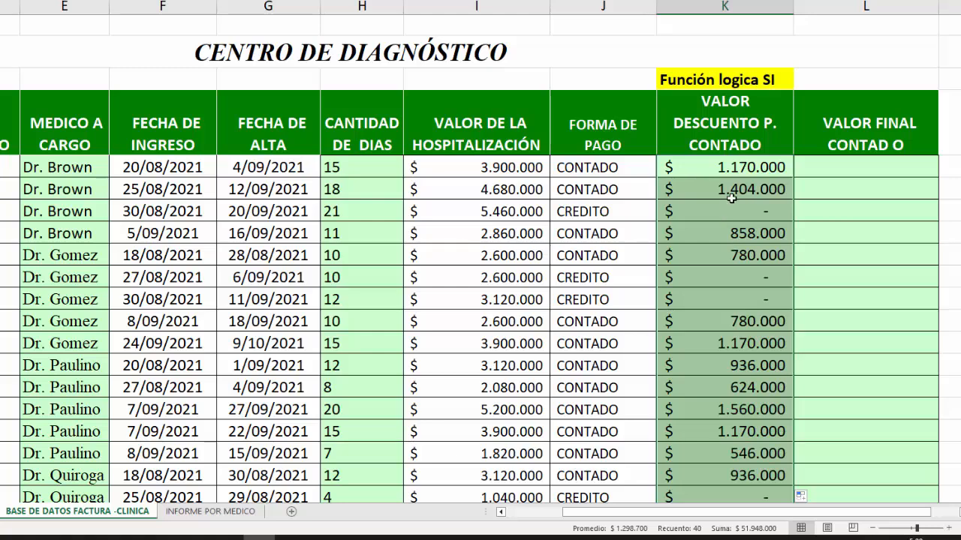
pyautogui.moveTo(732, 192); pyautogui.dragTo(582, 178)
pyautogui.moveTo(572, 211); pyautogui.dragTo(714, 217)
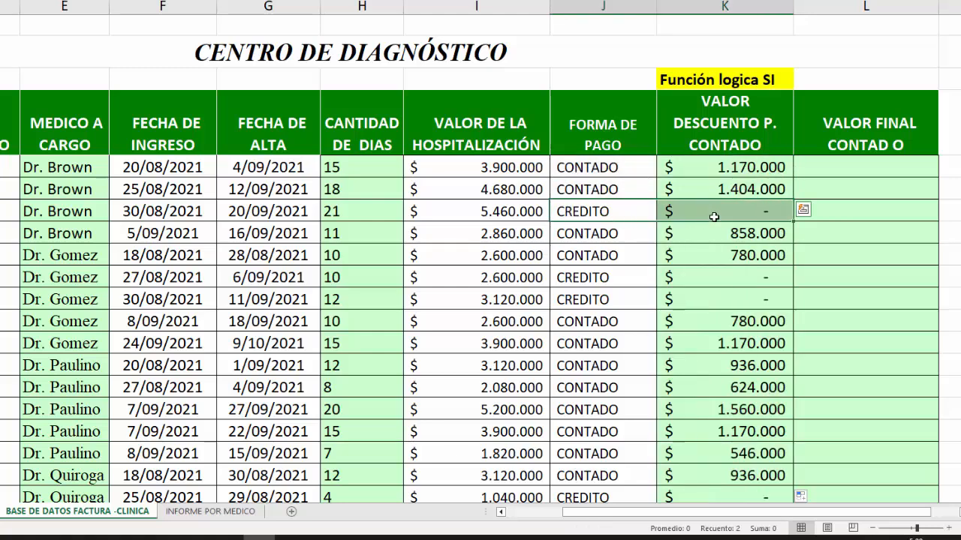
pyautogui.click(754, 213)
pyautogui.click(749, 282)
pyautogui.click(748, 303)
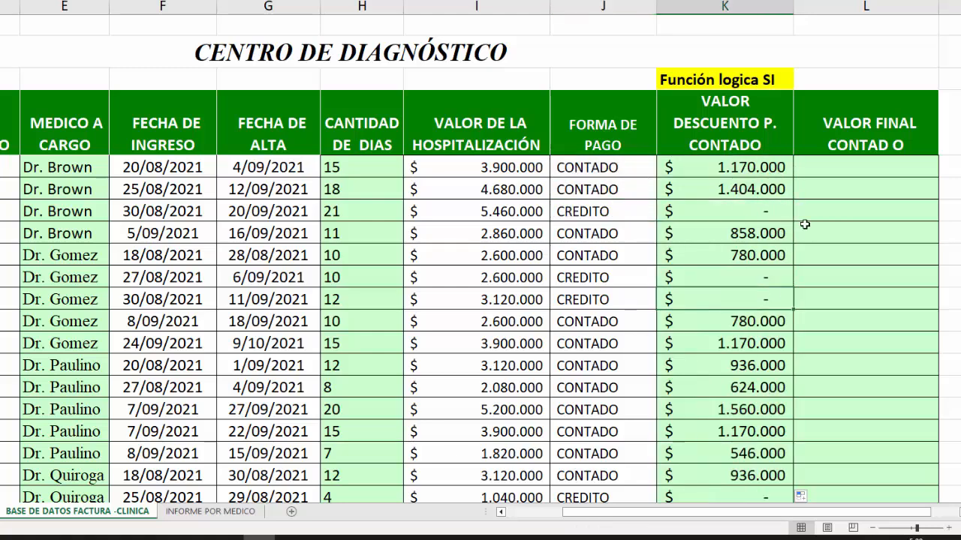
# Step: Calculate the final value in L5 as =I5-K5, fill it down the column and check the L5 formula's references
pyautogui.click(860, 172)
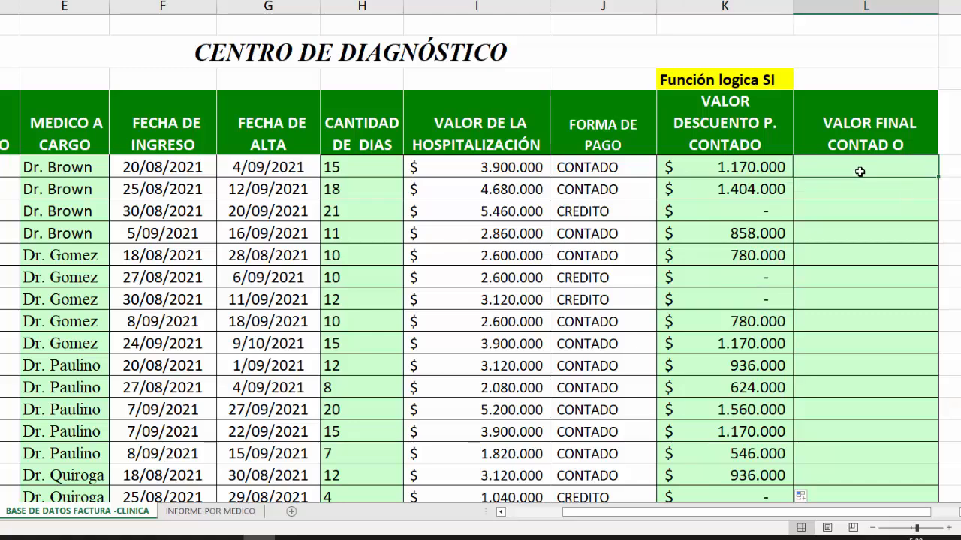
pyautogui.write('=')
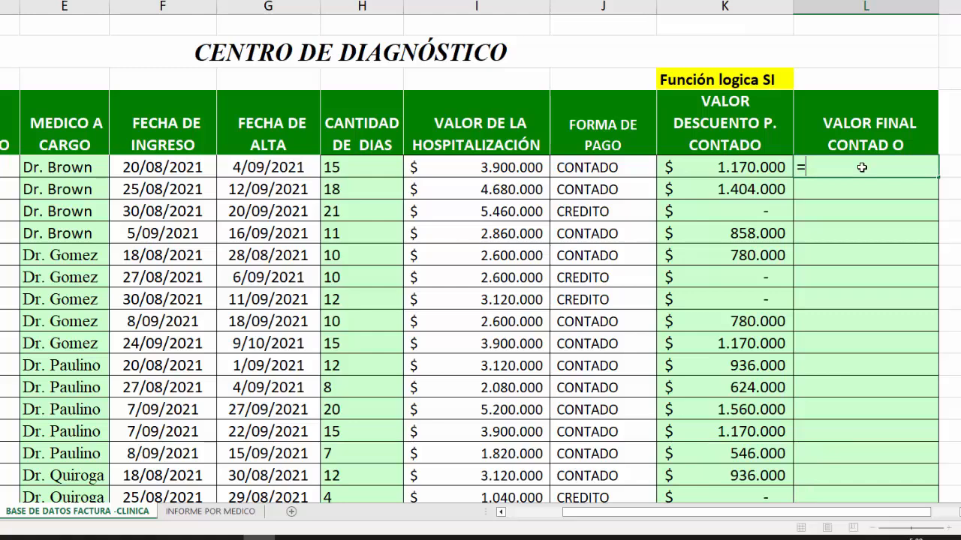
pyautogui.click(502, 168)
pyautogui.write('-')
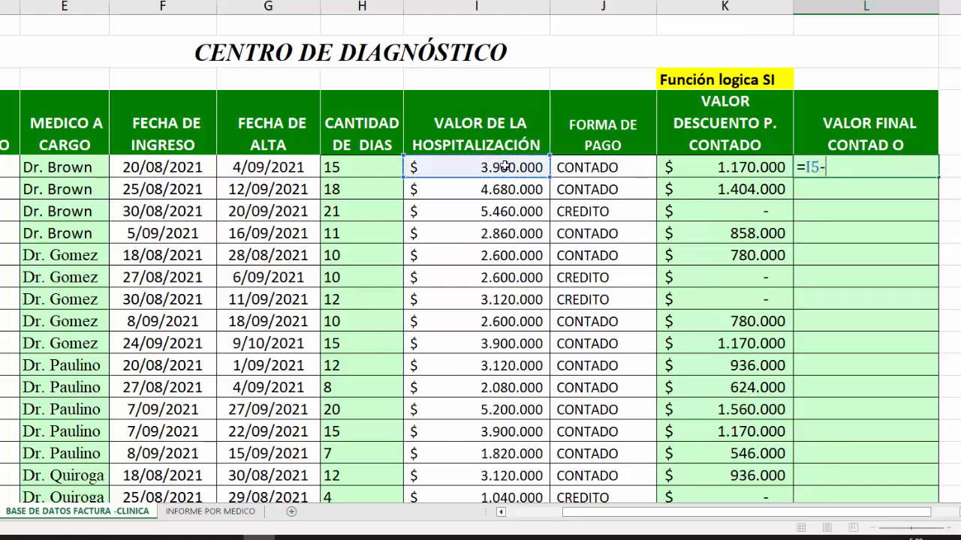
pyautogui.click(698, 172)
pyautogui.press('Return')
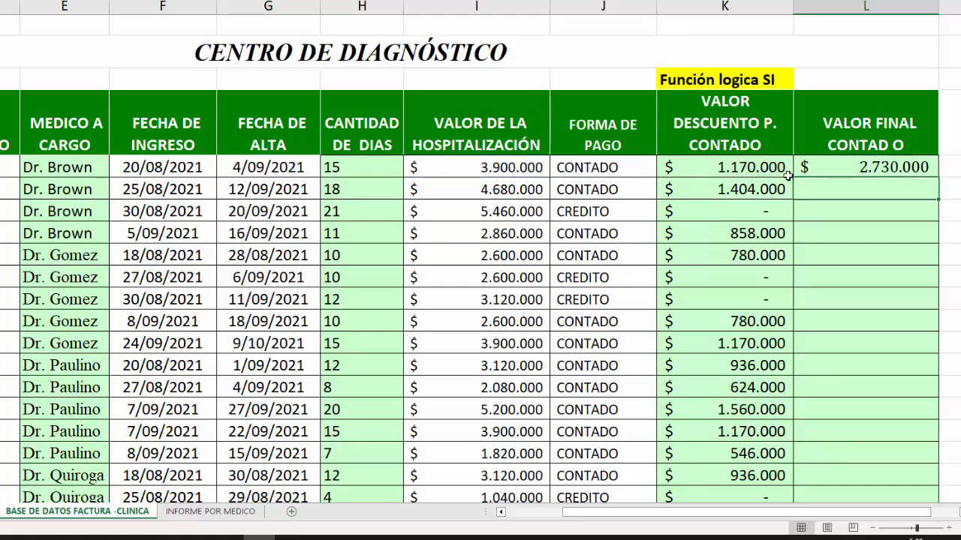
pyautogui.doubleClick(939, 179)
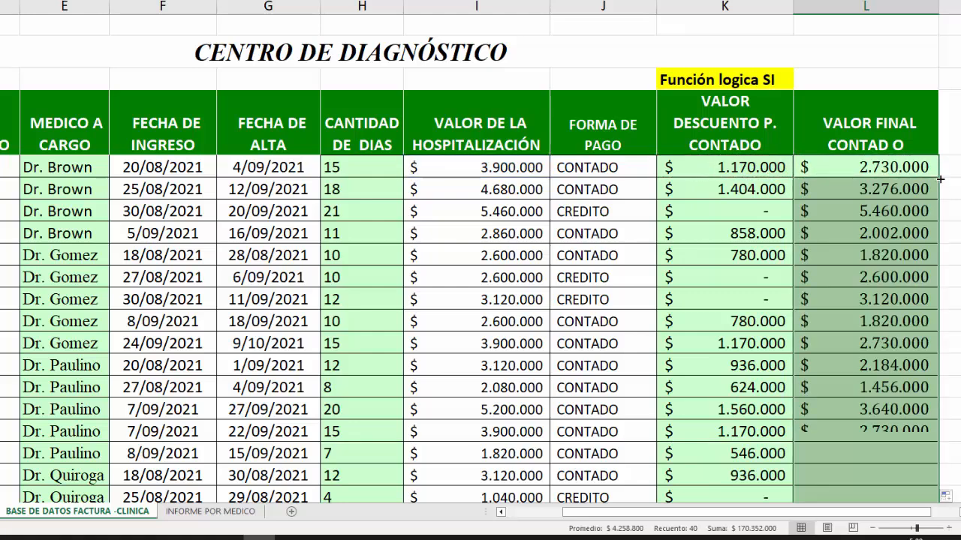
pyautogui.doubleClick(900, 169)
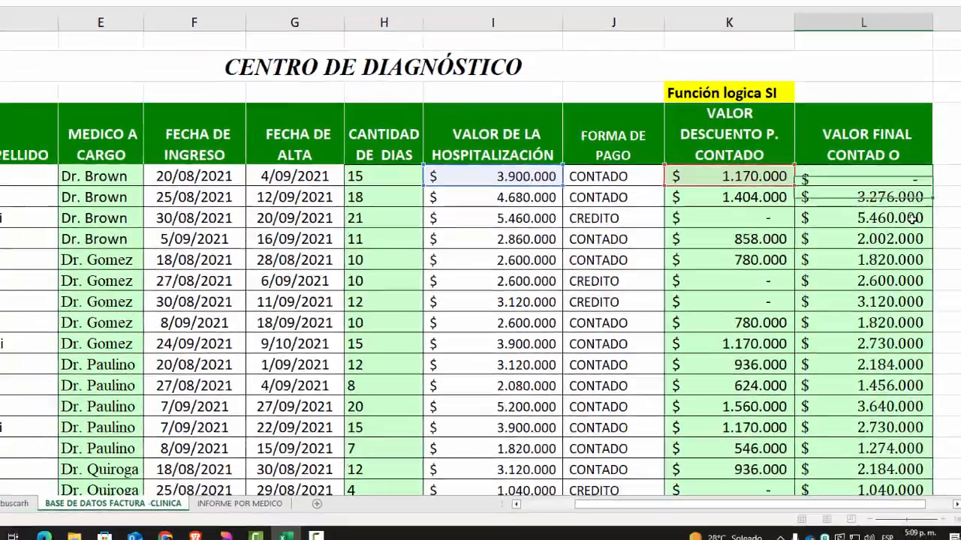
pyautogui.press('Return')
# Step: Review the completed billing rows, the INFORME POR MEDICO report layout and the repeated doctors in the MEDICO A CARGO column
pyautogui.scroll(-2, 146, 276)
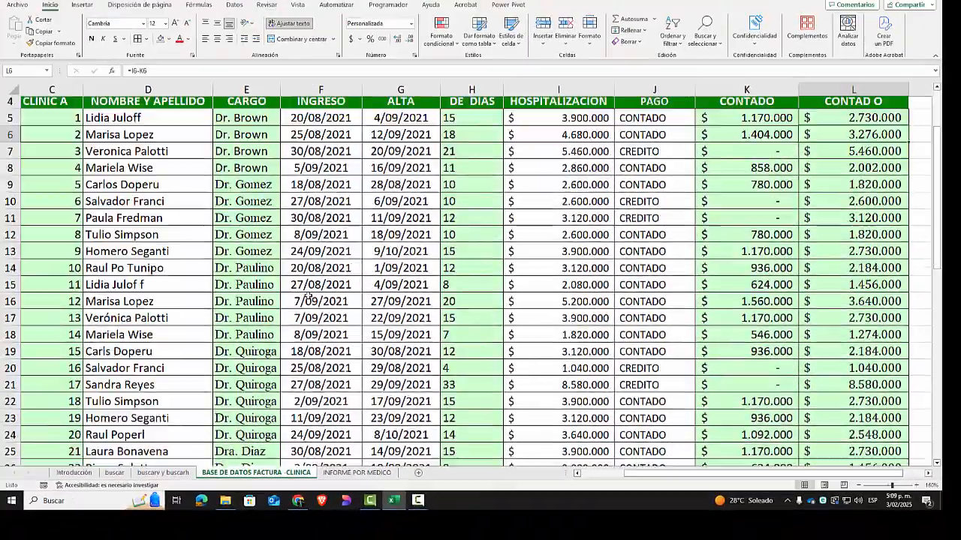
pyautogui.scroll(-6, 307, 297)
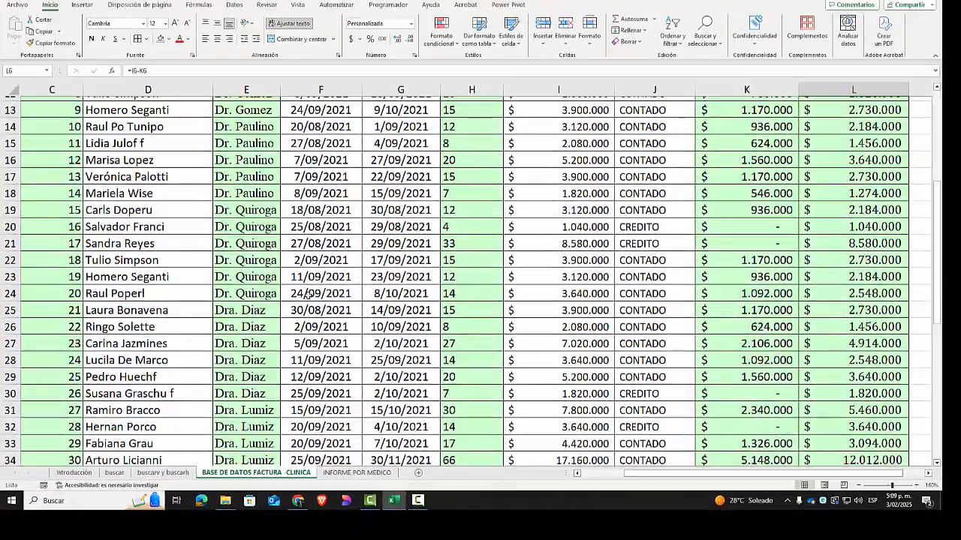
pyautogui.scroll(7, 283, 304)
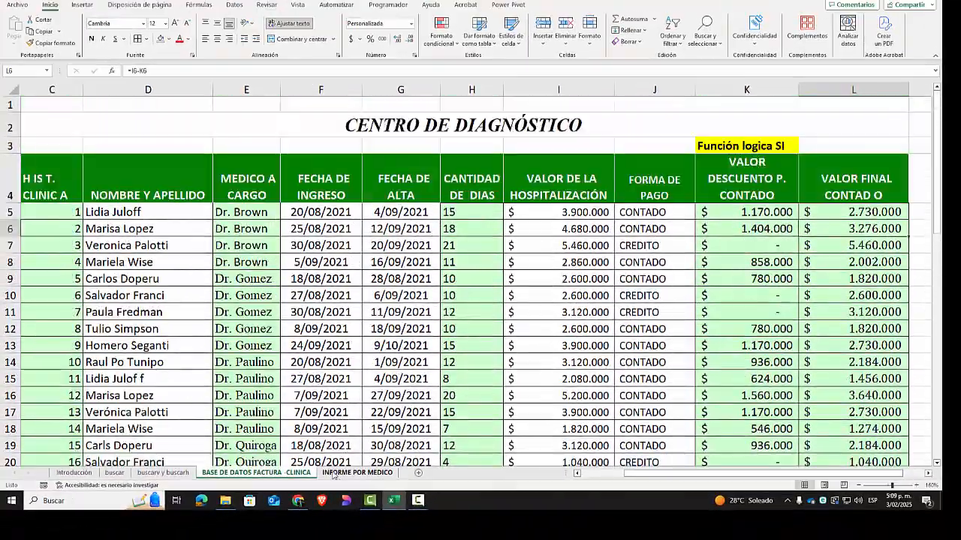
pyautogui.click(357, 473)
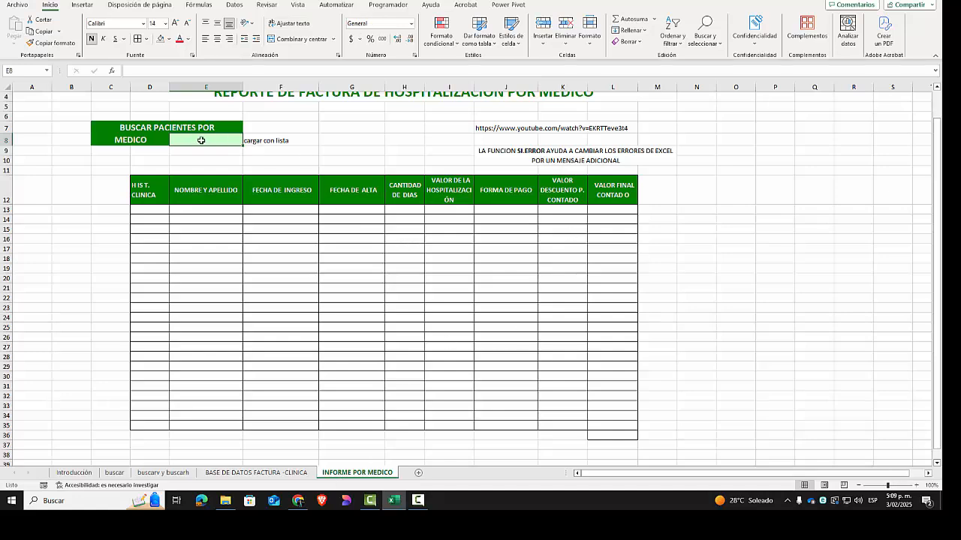
pyautogui.click(273, 474)
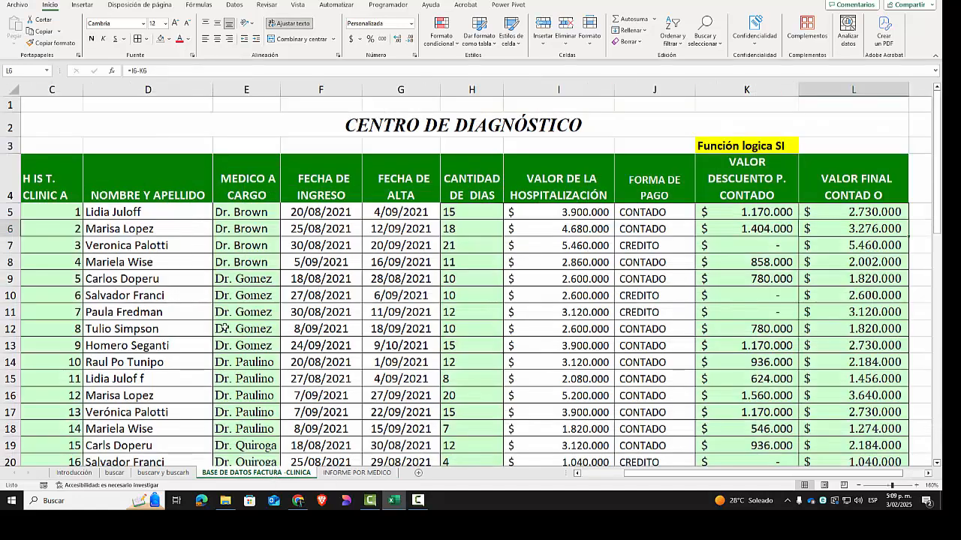
pyautogui.moveTo(245, 191); pyautogui.dragTo(248, 412)
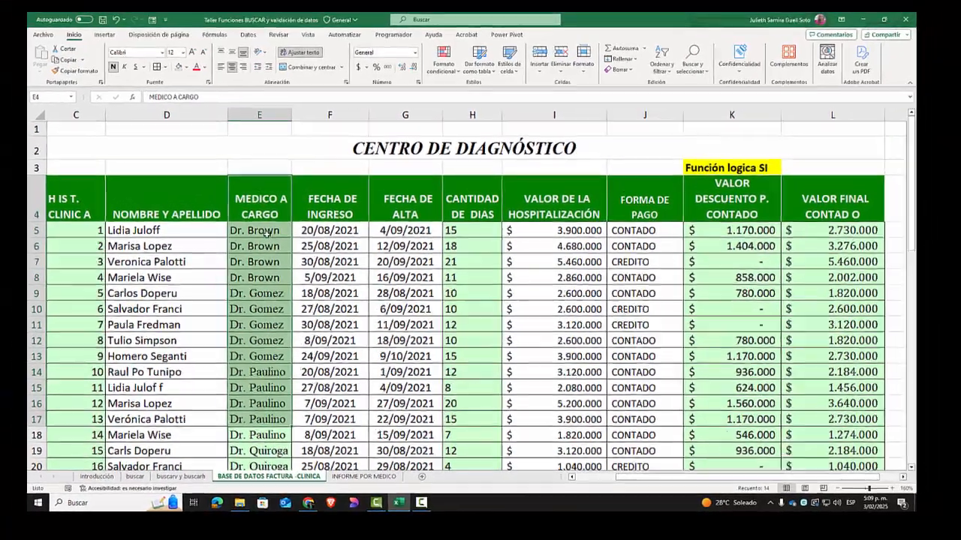
pyautogui.moveTo(251, 216); pyautogui.dragTo(261, 439)
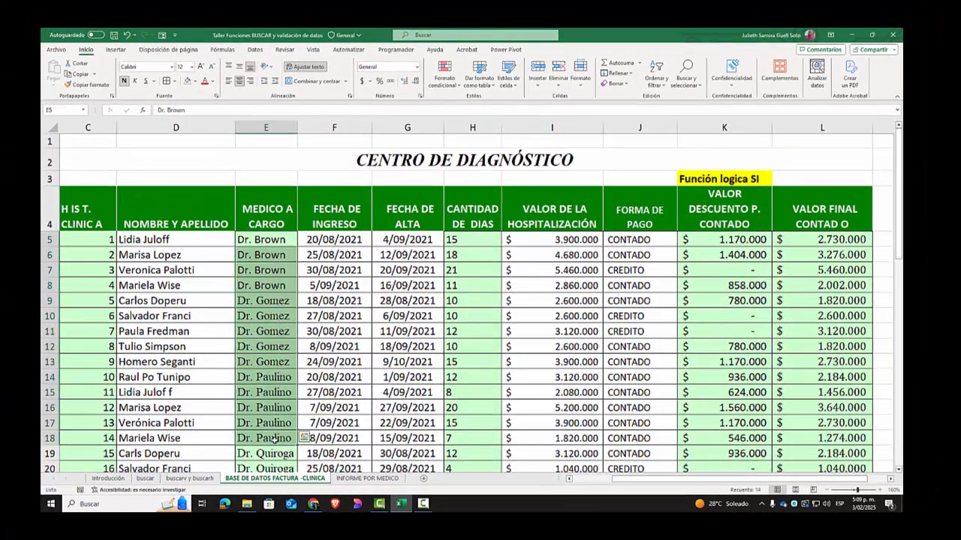
pyautogui.scroll(-1, 260, 425)
pyautogui.scroll(-2, 260, 425)
pyautogui.scroll(2, 268, 387)
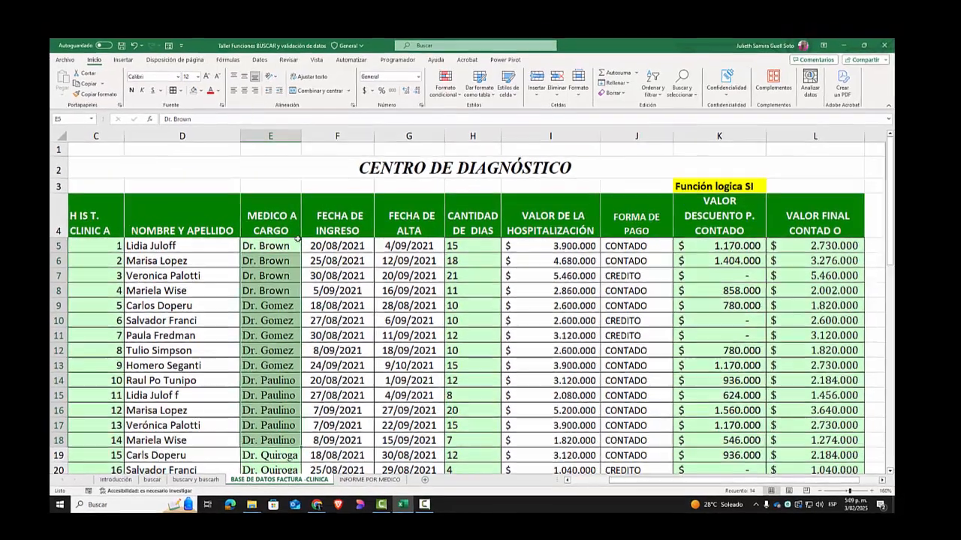
# Step: Copy the MEDICO A CARGO header from E4 to the empty cell Q11 beside the table
pyautogui.click(288, 214)
pyautogui.hotkey('ctrl', 'c')
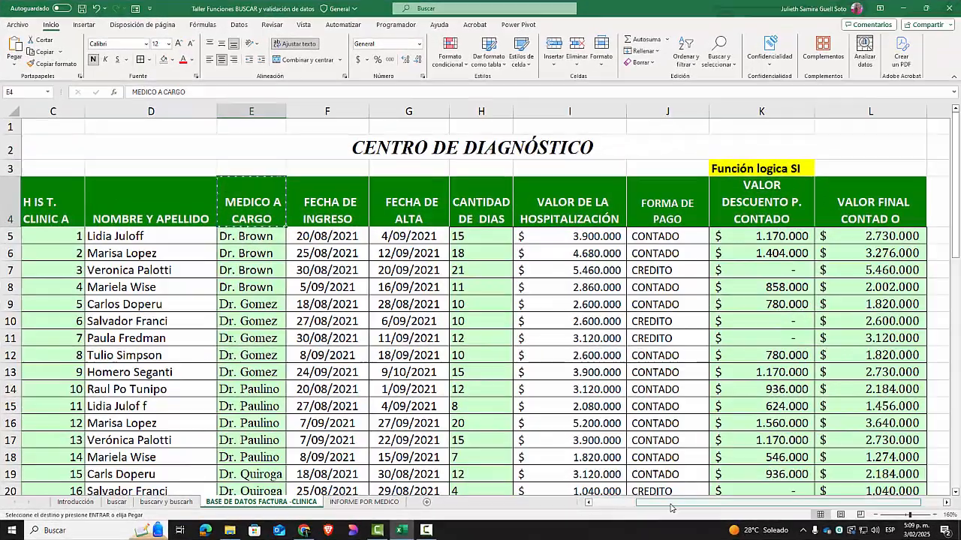
pyautogui.click(635, 482)
pyautogui.moveTo(670, 508); pyautogui.dragTo(690, 508)
pyautogui.click(946, 508)
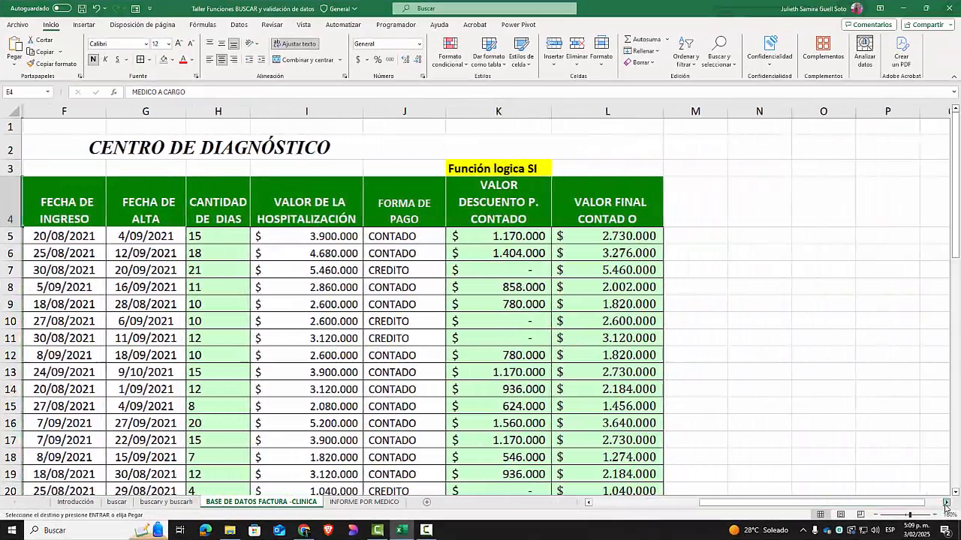
pyautogui.click(768, 337)
pyautogui.hotkey('ctrl', 'v')
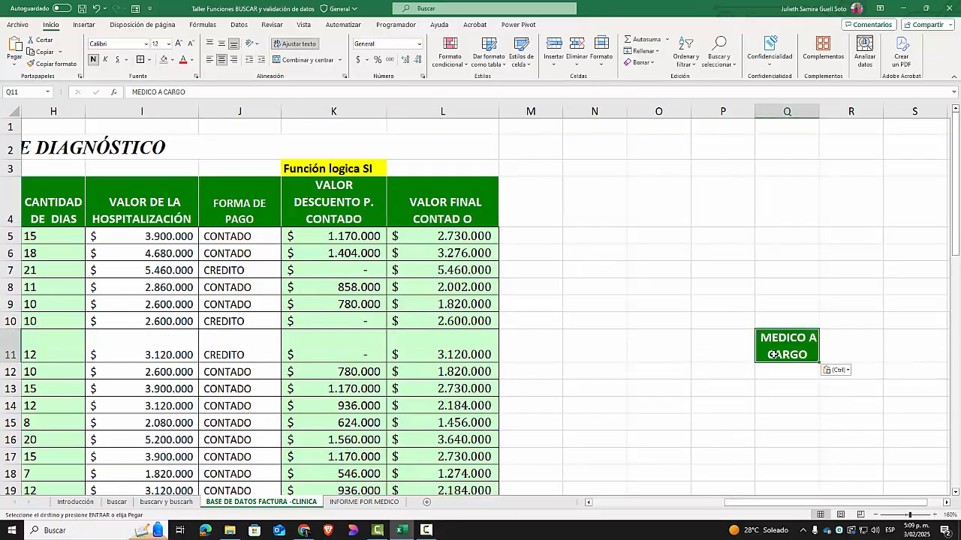
# Step: Start an advanced filter on the MEDICO A CARGO range E4:E44 and set it to copy to another location
pyautogui.moveTo(760, 501); pyautogui.dragTo(652, 506)
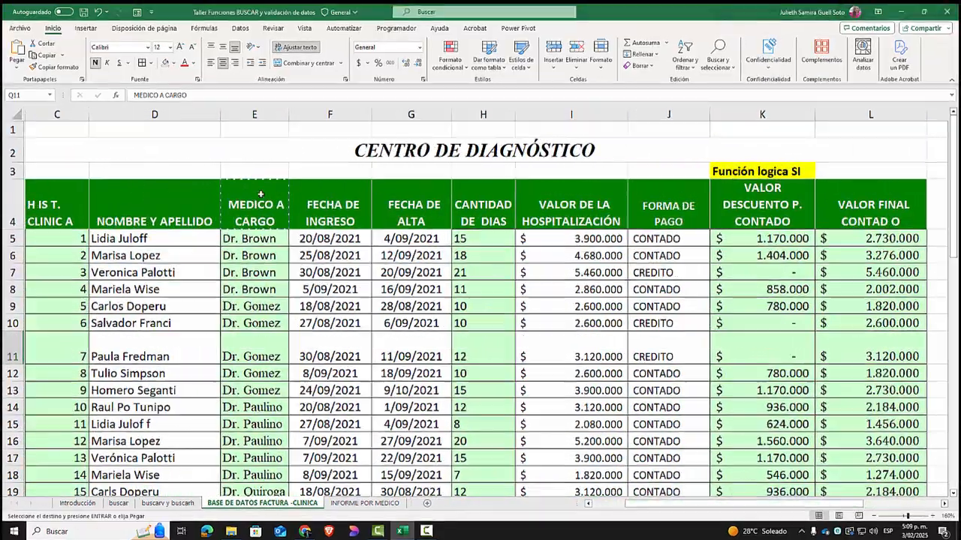
pyautogui.moveTo(256, 194); pyautogui.dragTo(284, 490)
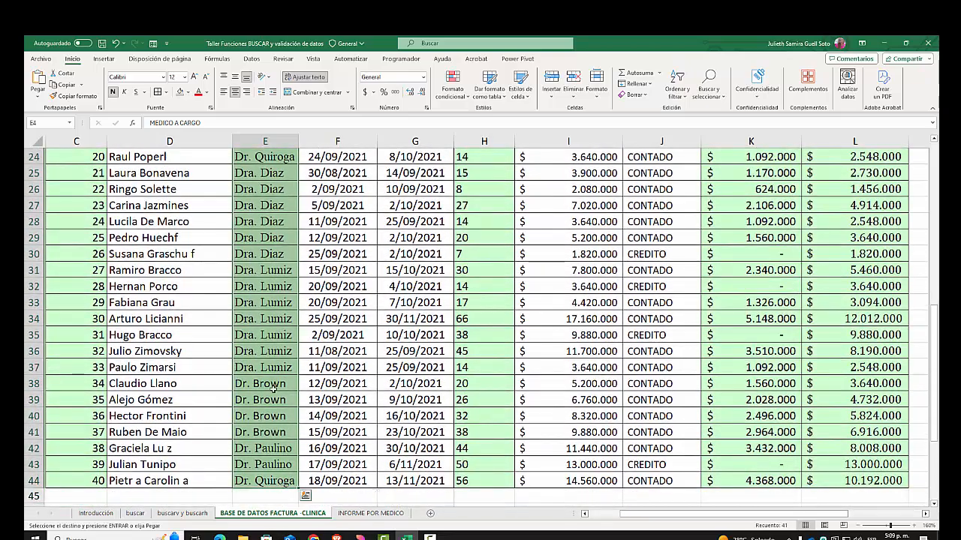
pyautogui.click(253, 60)
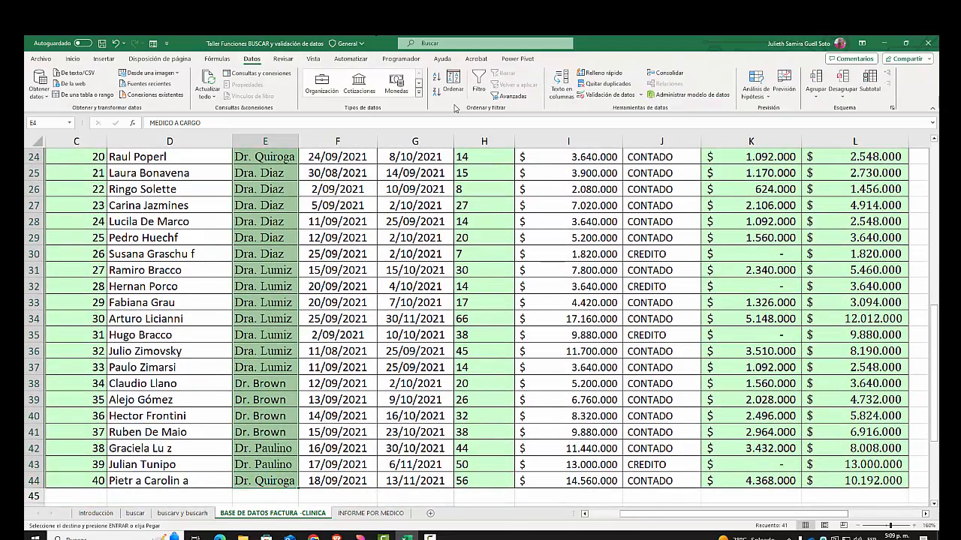
pyautogui.click(512, 96)
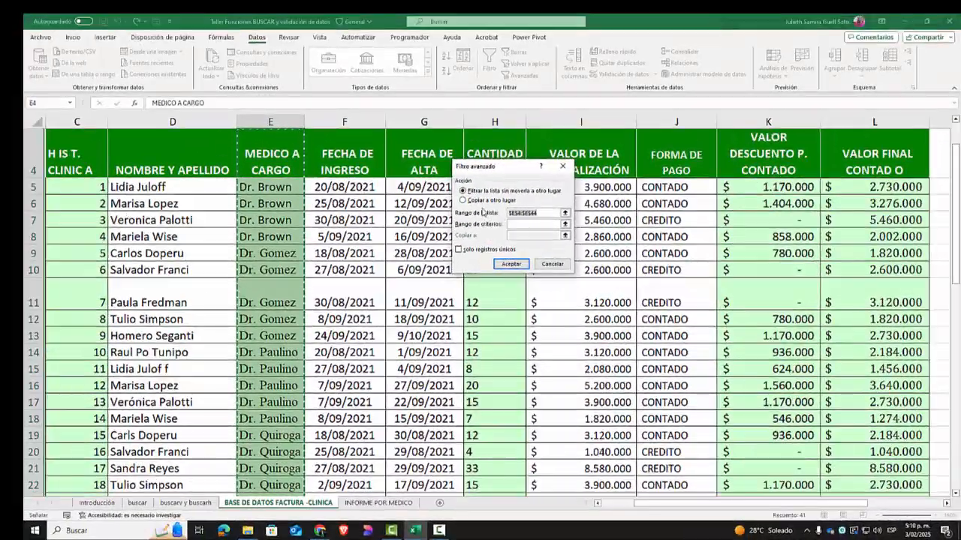
pyautogui.click(484, 200)
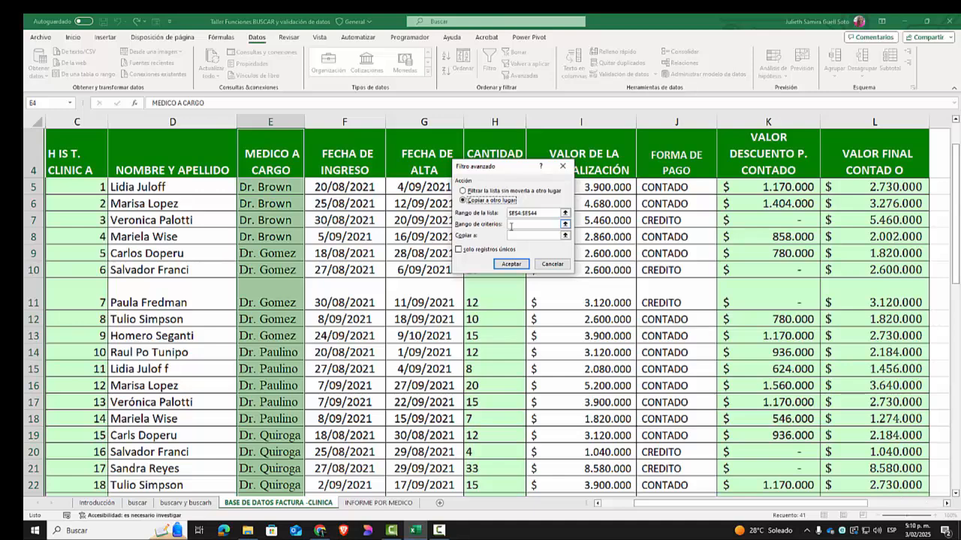
# Step: Extract only the unique records to Q11 with the advanced filter and autofit column Q to the doctor list
pyautogui.moveTo(661, 504); pyautogui.dragTo(798, 515)
pyautogui.click(901, 292)
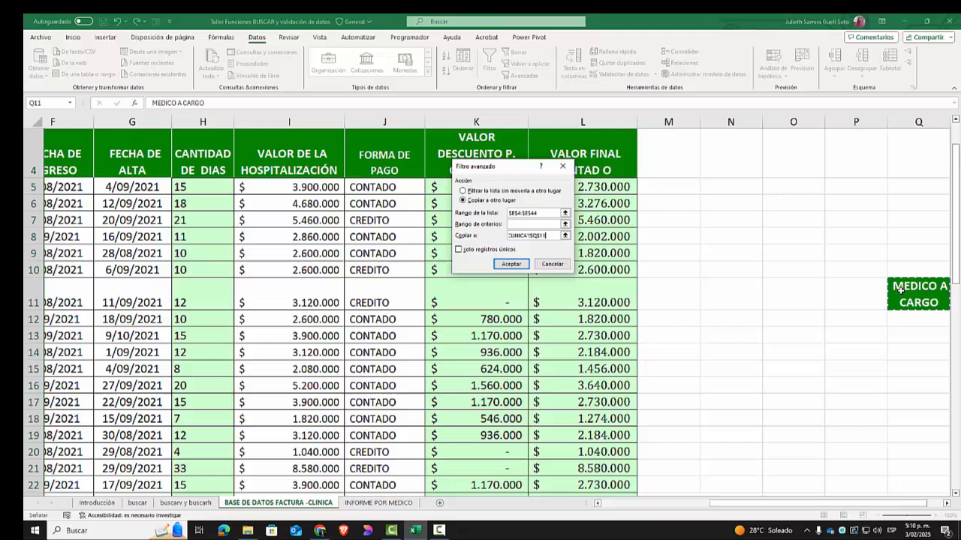
pyautogui.click(459, 249)
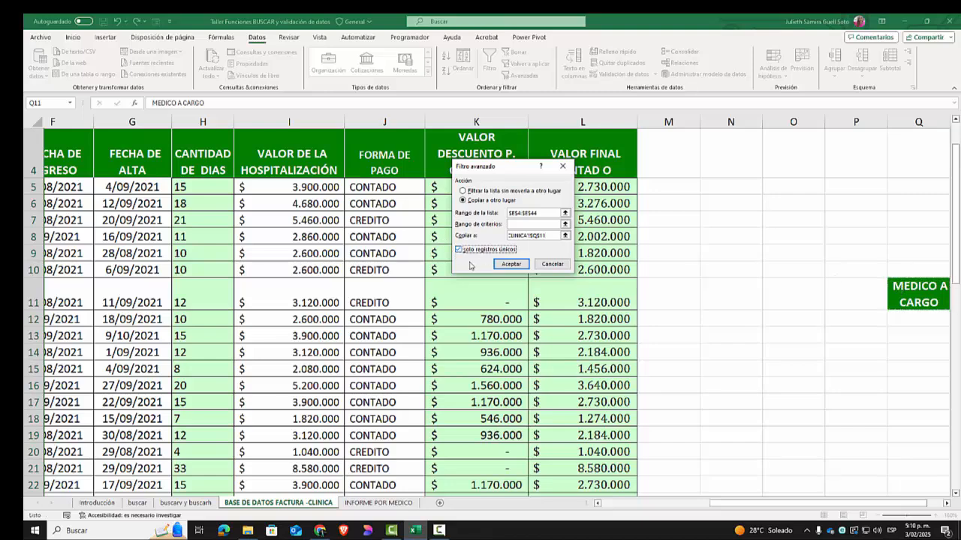
pyautogui.click(508, 264)
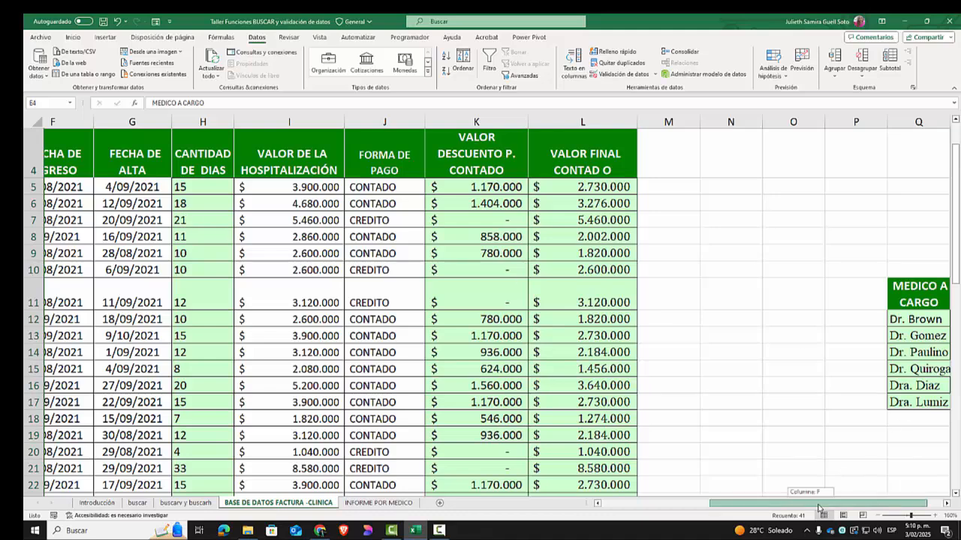
pyautogui.hscroll(1, 822, 502)
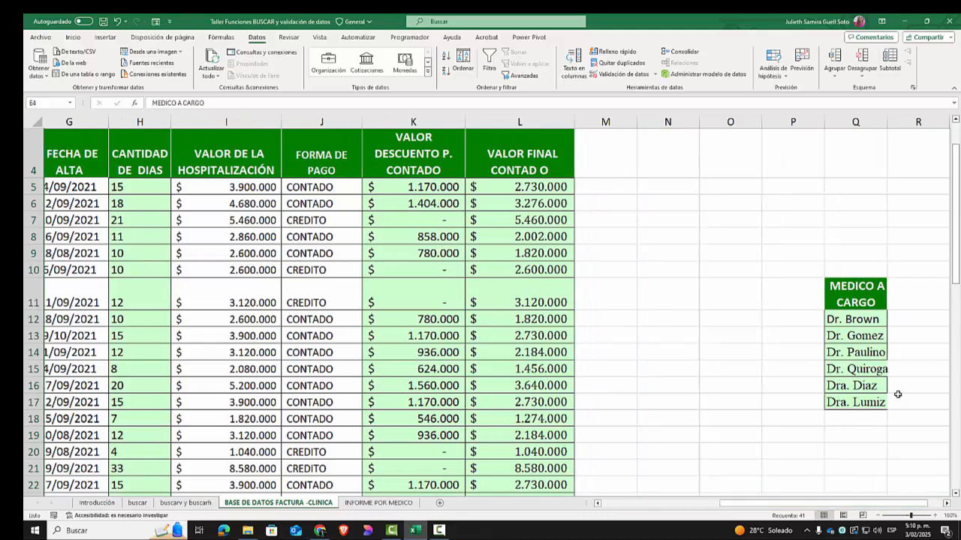
pyautogui.doubleClick(887, 122)
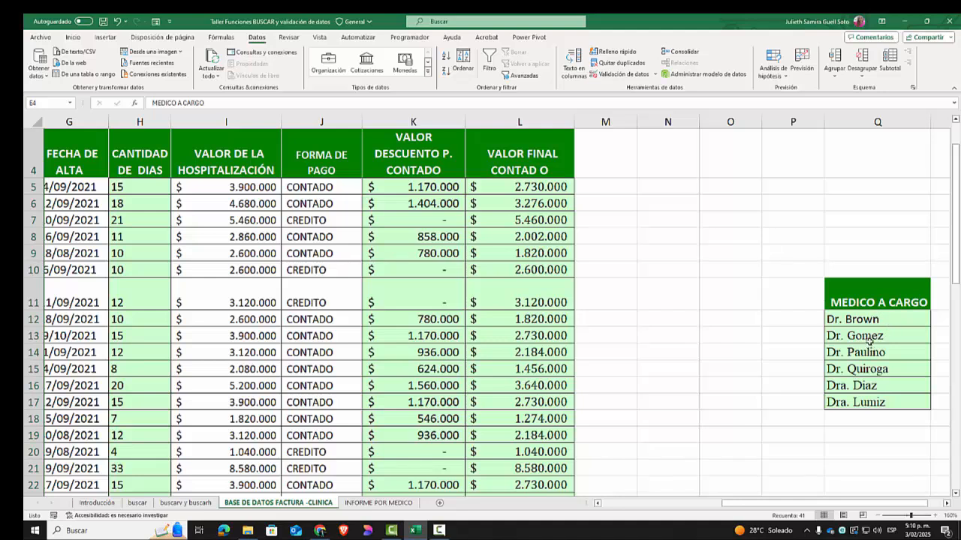
# Step: Start a data validation that allows a list for the MEDICO cell E8 on the INFORME POR MEDICO sheet
pyautogui.moveTo(857, 319); pyautogui.dragTo(863, 404)
pyautogui.moveTo(858, 315); pyautogui.dragTo(861, 402)
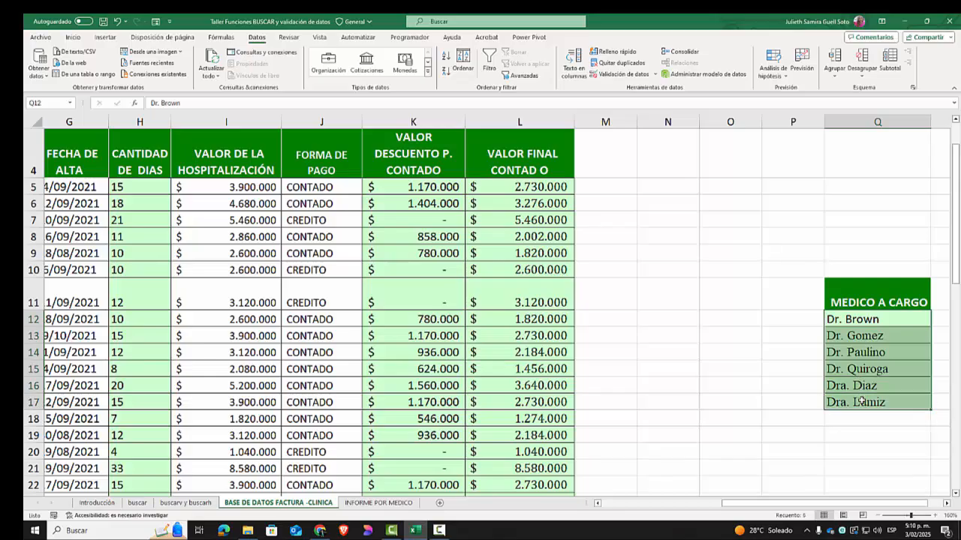
pyautogui.click(379, 503)
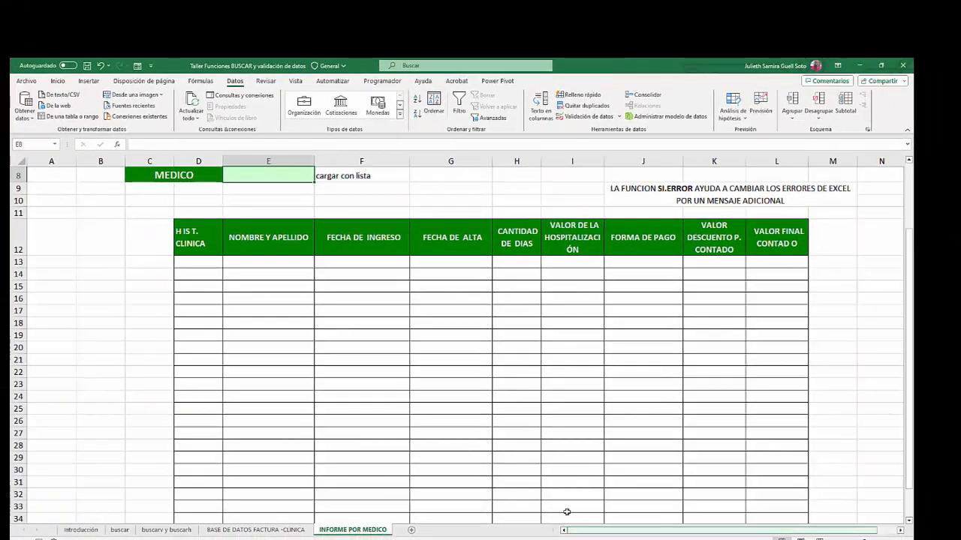
pyautogui.scroll(2, 567, 512)
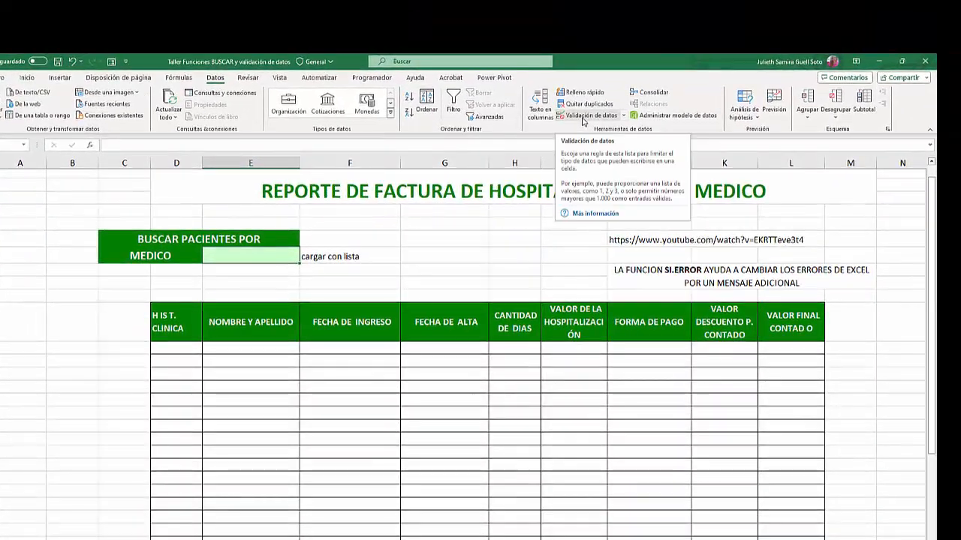
pyautogui.click(582, 117)
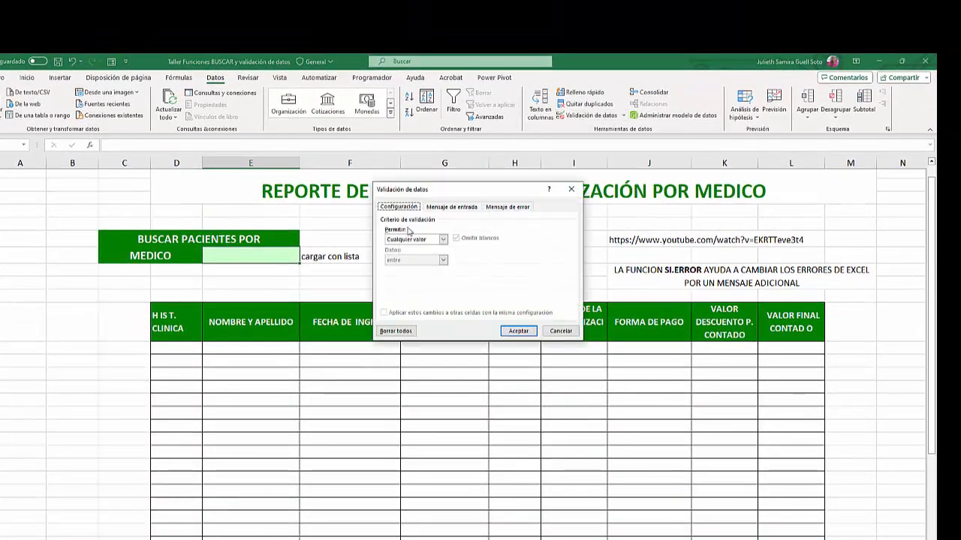
pyautogui.click(415, 240)
pyautogui.click(409, 267)
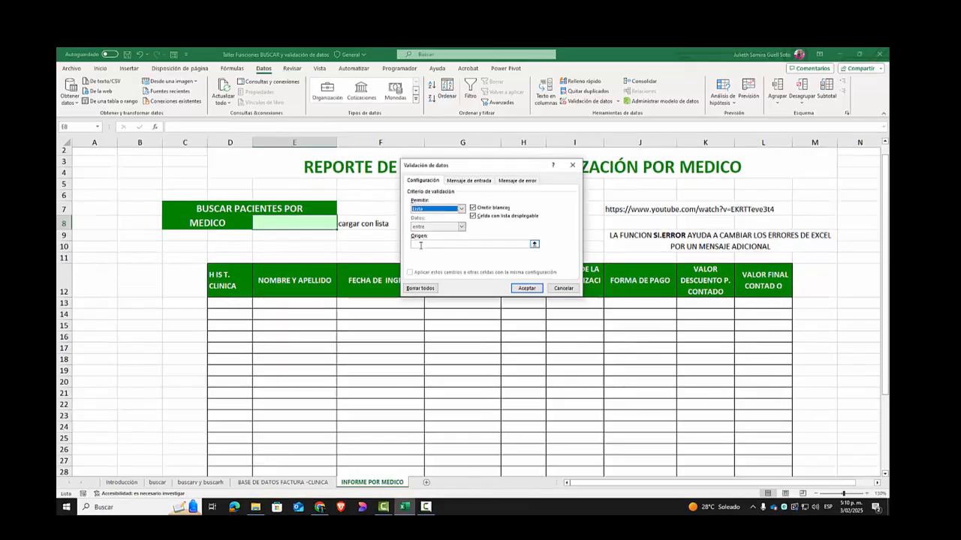
# Step: Set the validation source to the unique doctor list Q12:Q17 on the BASE DE DATOS FACTURA -CLINICA sheet and apply it
pyautogui.click(420, 245)
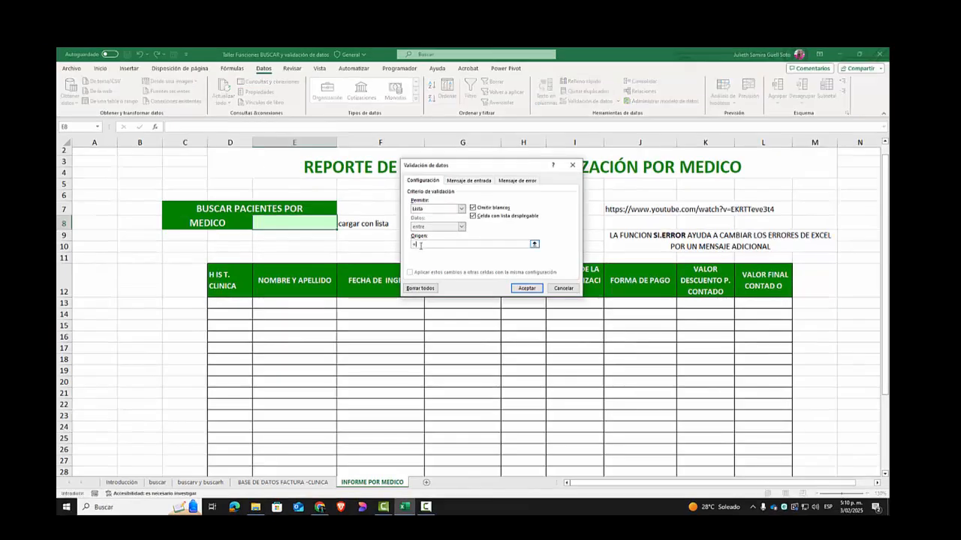
pyautogui.click(291, 480)
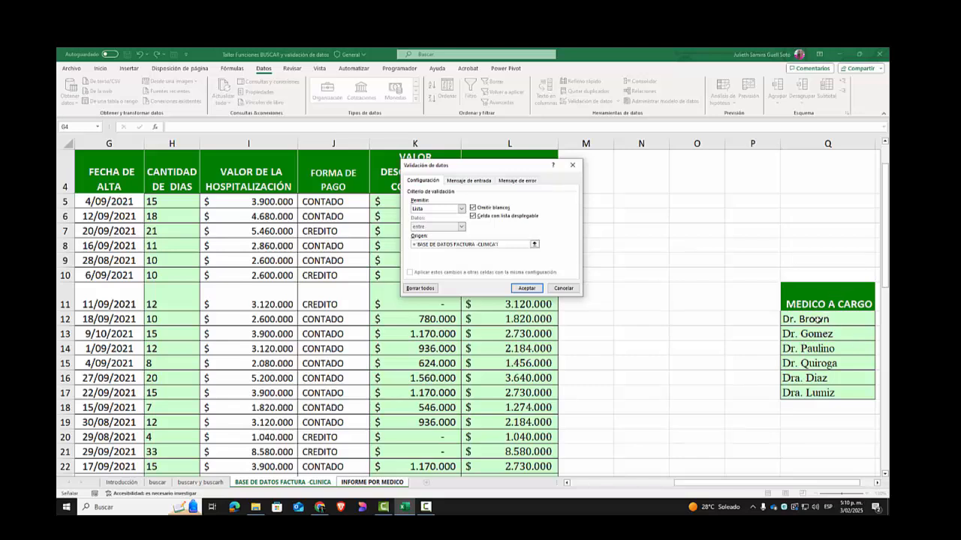
pyautogui.moveTo(816, 319); pyautogui.dragTo(863, 394)
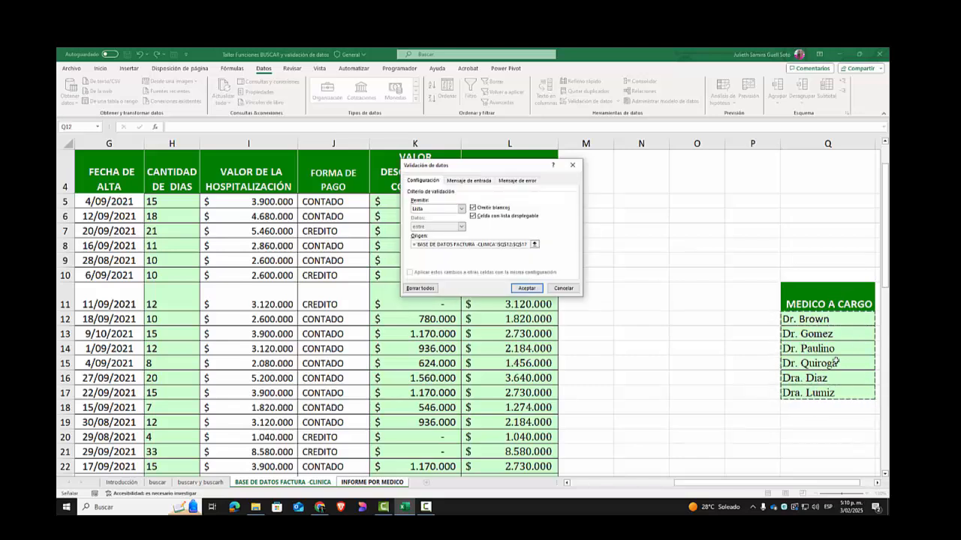
pyautogui.click(523, 289)
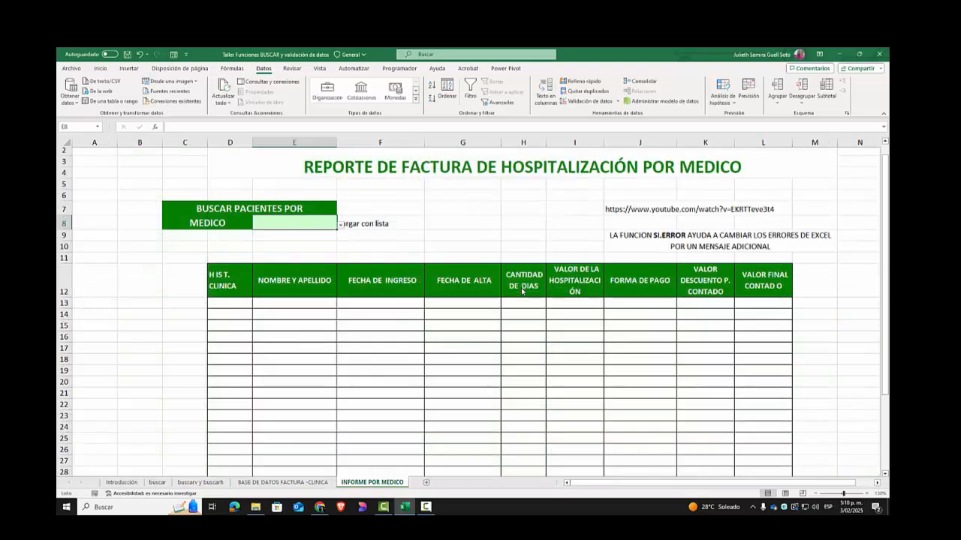
# Step: Choose the first doctor from the dropdown list in cell E8 of the report
pyautogui.click(341, 229)
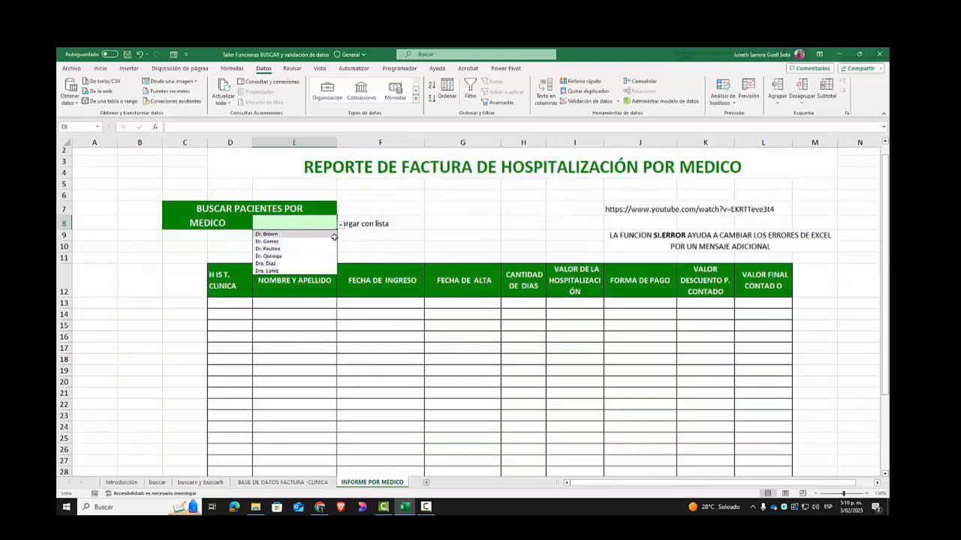
pyautogui.click(273, 323)
pyautogui.moveTo(238, 300); pyautogui.dragTo(756, 443)
pyautogui.scroll(3, 392, 189)
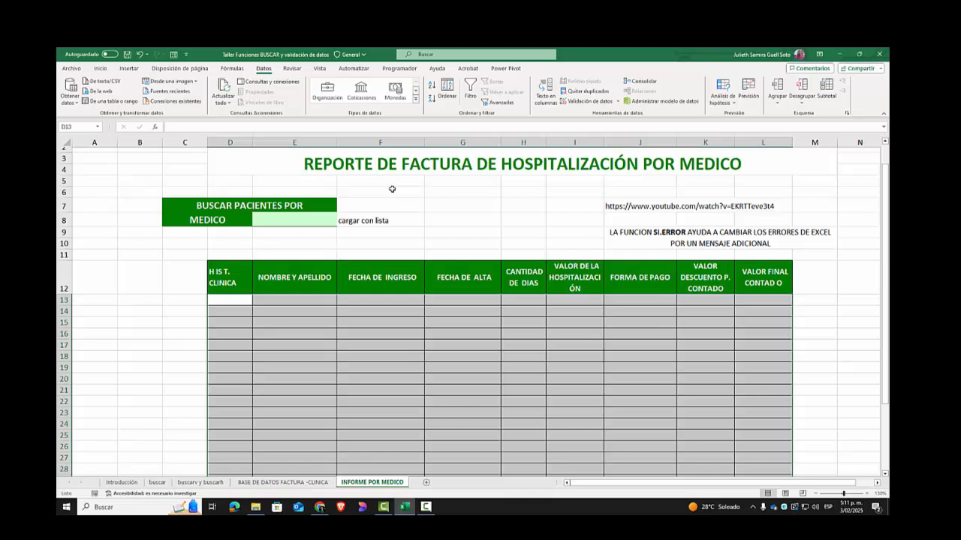
pyautogui.click(299, 220)
pyautogui.click(340, 221)
pyautogui.click(273, 252)
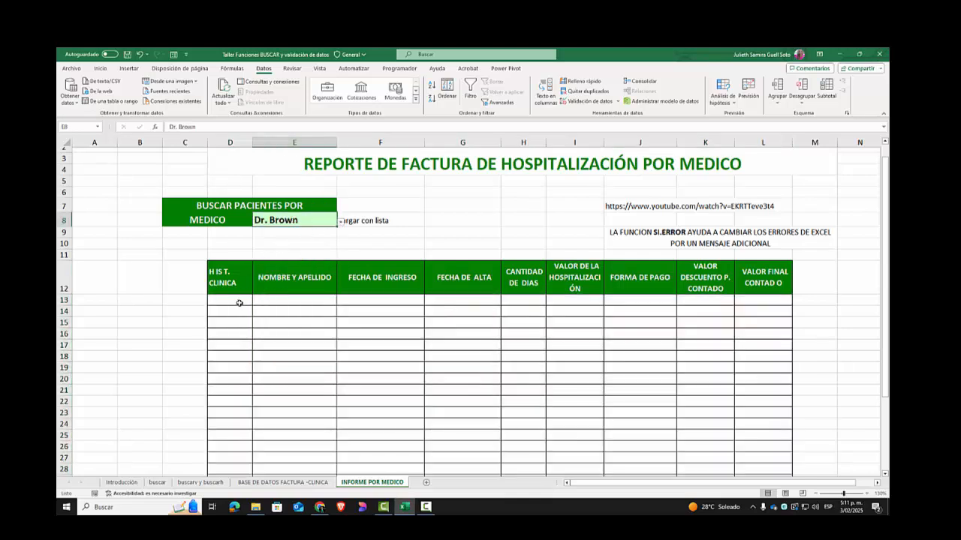
# Step: Review the empty report table against the database's patient records, the repeated doctors in MEDICO A CARGO and the empty column B beside them
pyautogui.moveTo(240, 303); pyautogui.dragTo(245, 373)
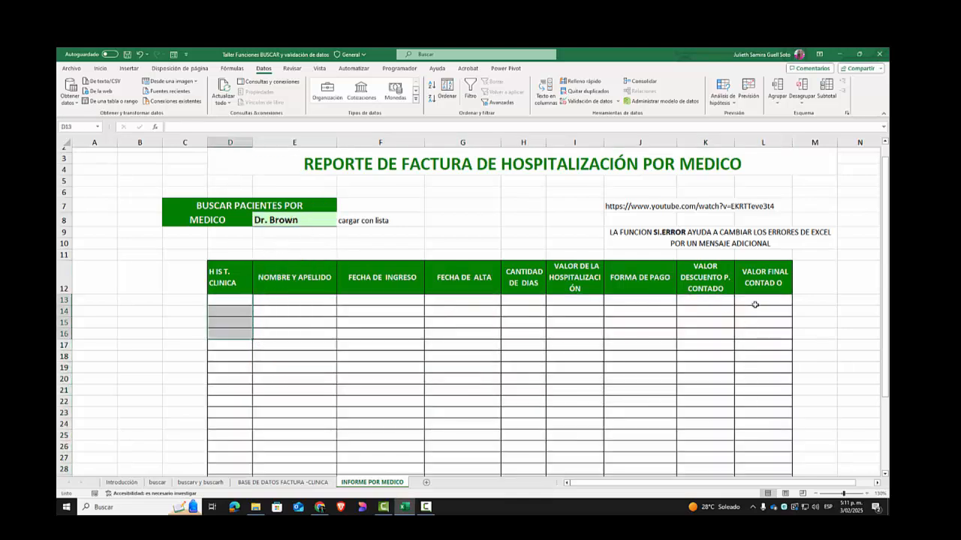
pyautogui.moveTo(229, 299); pyautogui.dragTo(781, 361)
pyautogui.click(743, 218)
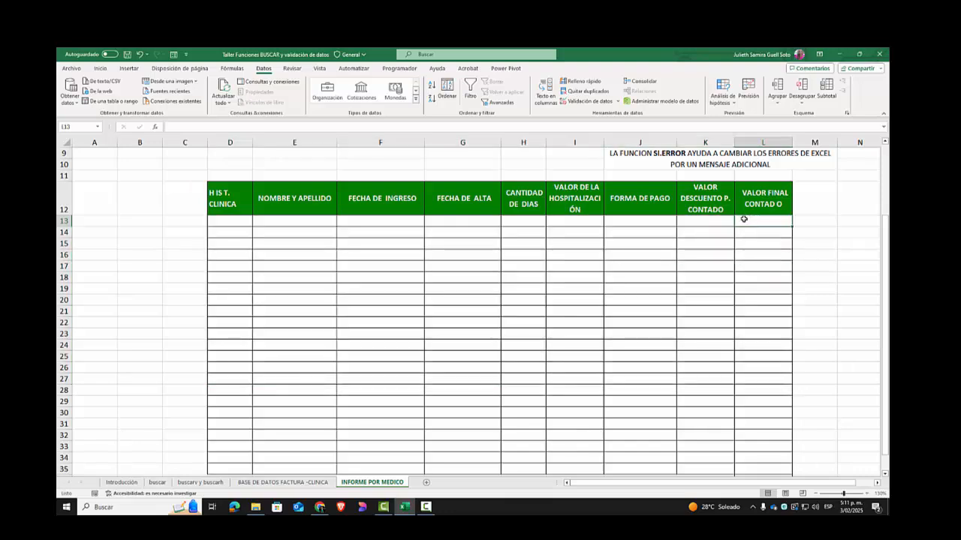
pyautogui.scroll(-2, 770, 306)
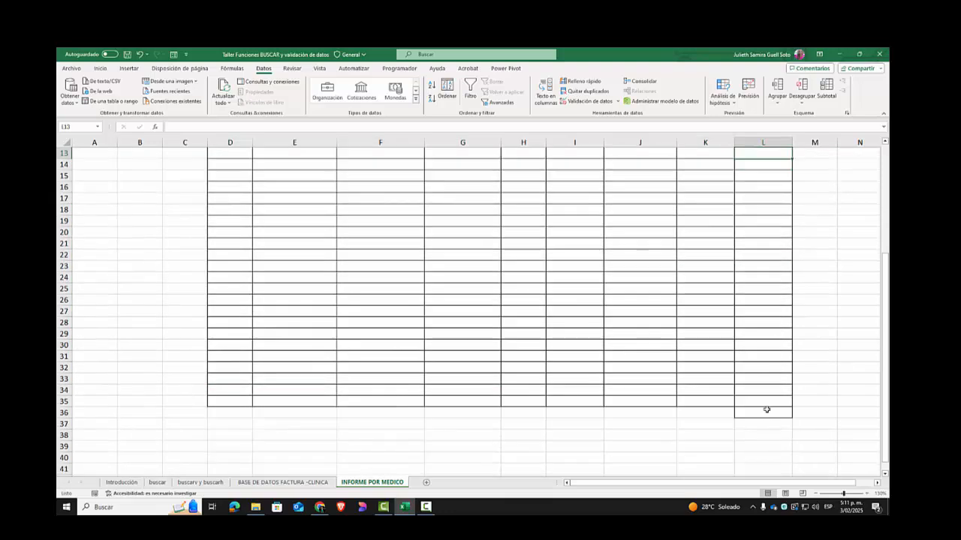
pyautogui.scroll(4, 758, 319)
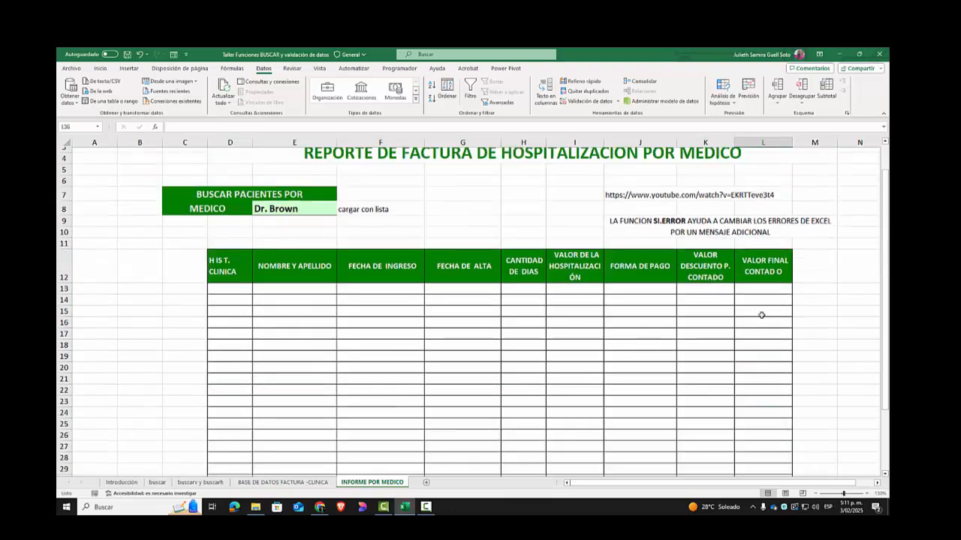
pyautogui.click(309, 484)
pyautogui.hscroll(-6, 655, 474)
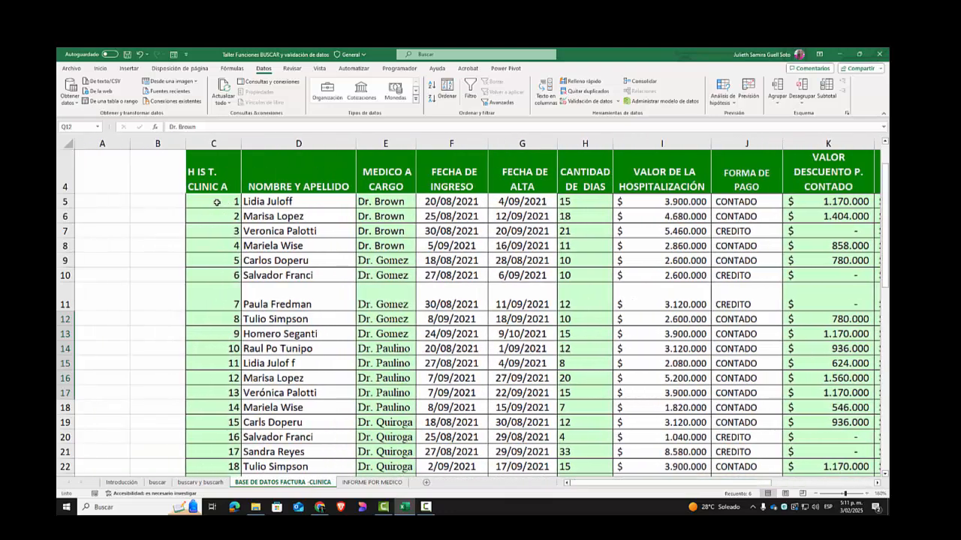
pyautogui.moveTo(216, 202); pyautogui.dragTo(795, 201)
pyautogui.moveTo(666, 484); pyautogui.dragTo(628, 485)
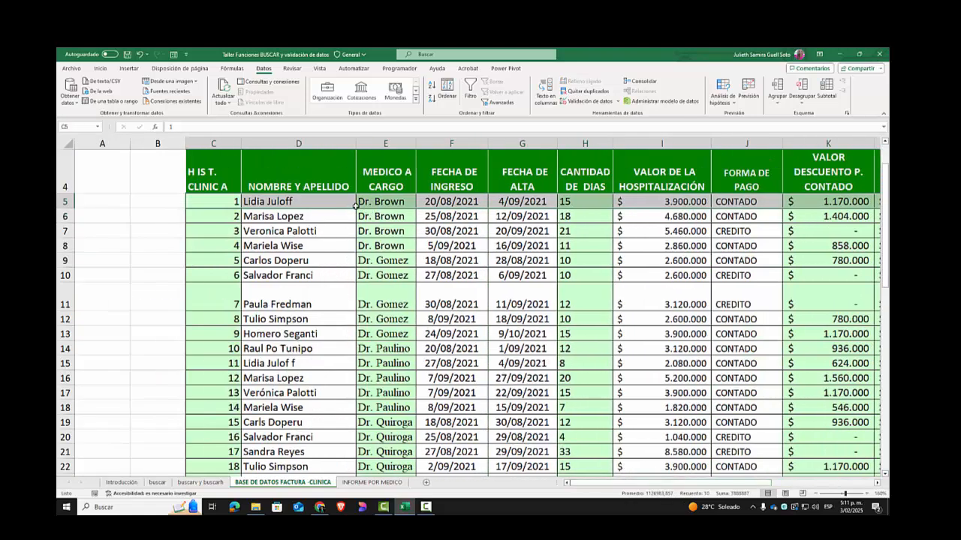
pyautogui.moveTo(373, 203); pyautogui.dragTo(381, 245)
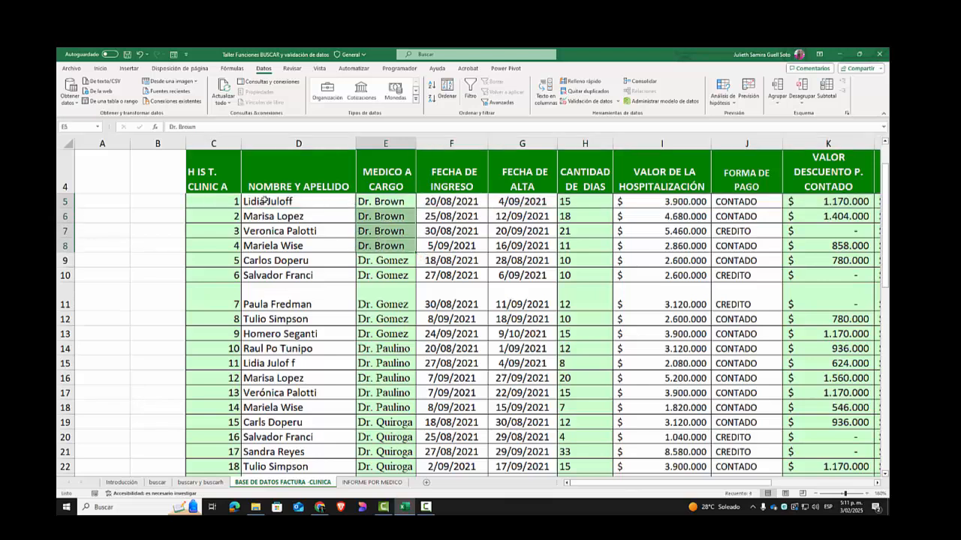
pyautogui.click(259, 199)
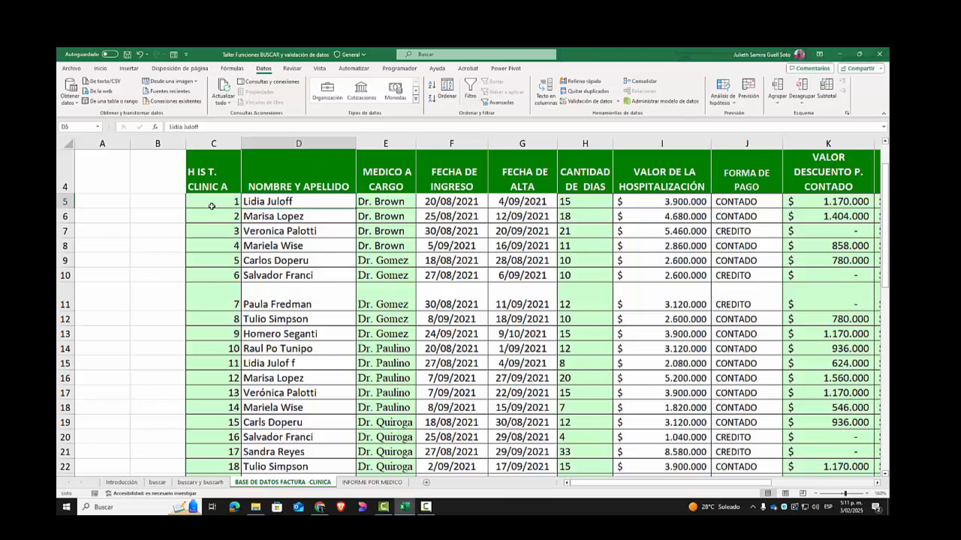
pyautogui.moveTo(158, 197); pyautogui.dragTo(163, 348)
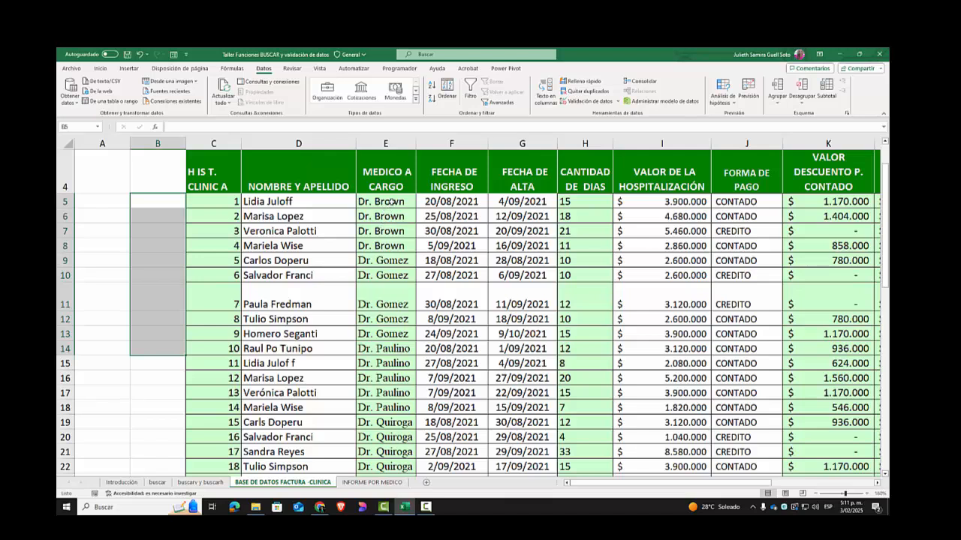
pyautogui.click(166, 201)
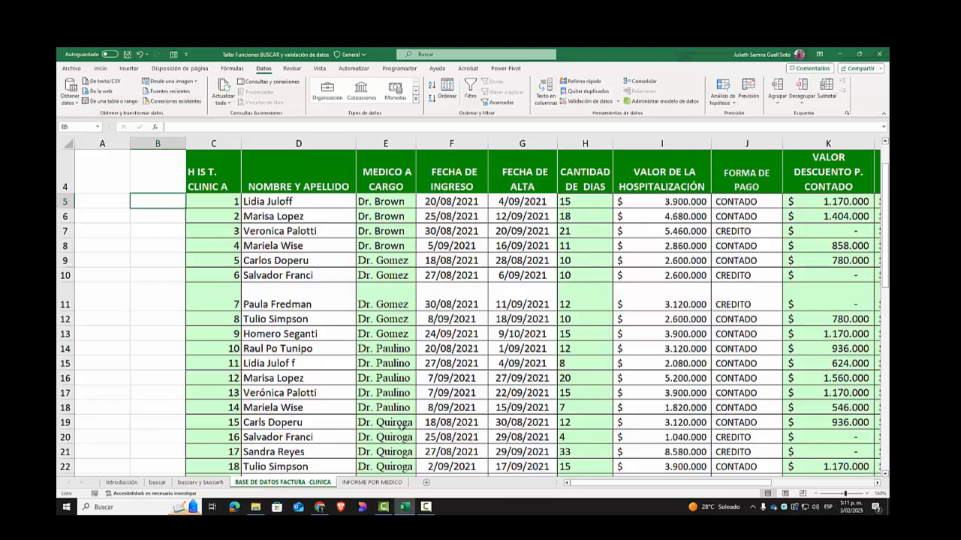
pyautogui.click(366, 482)
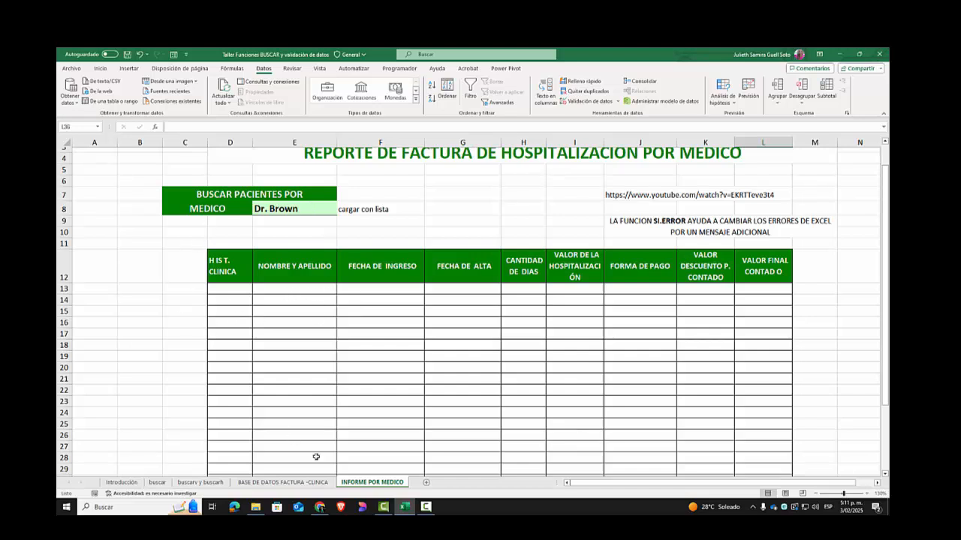
pyautogui.click(277, 208)
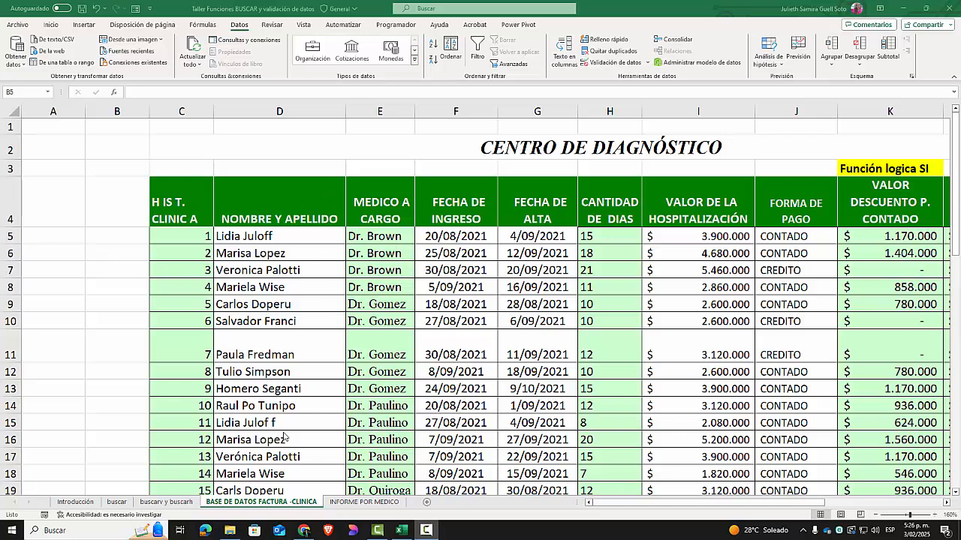
pyautogui.click(366, 499)
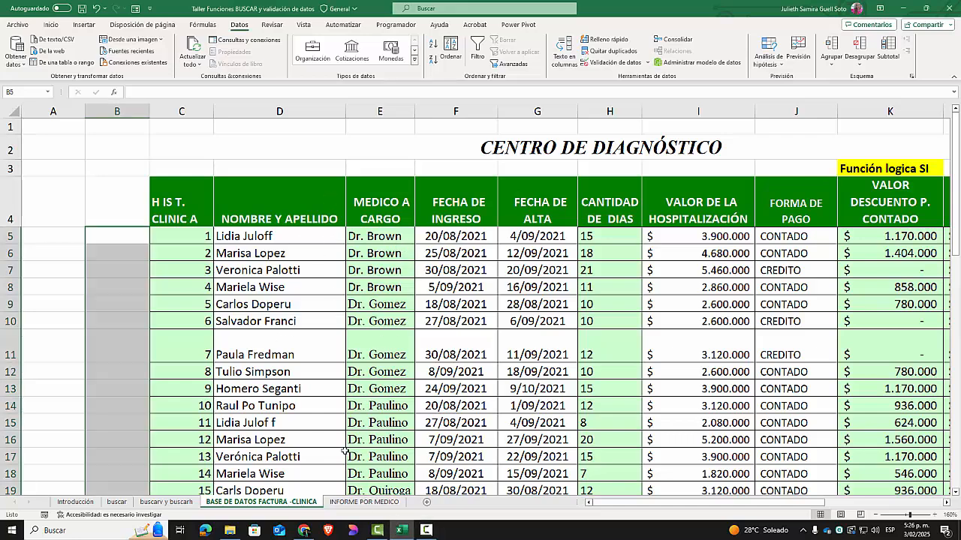
pyautogui.click(345, 503)
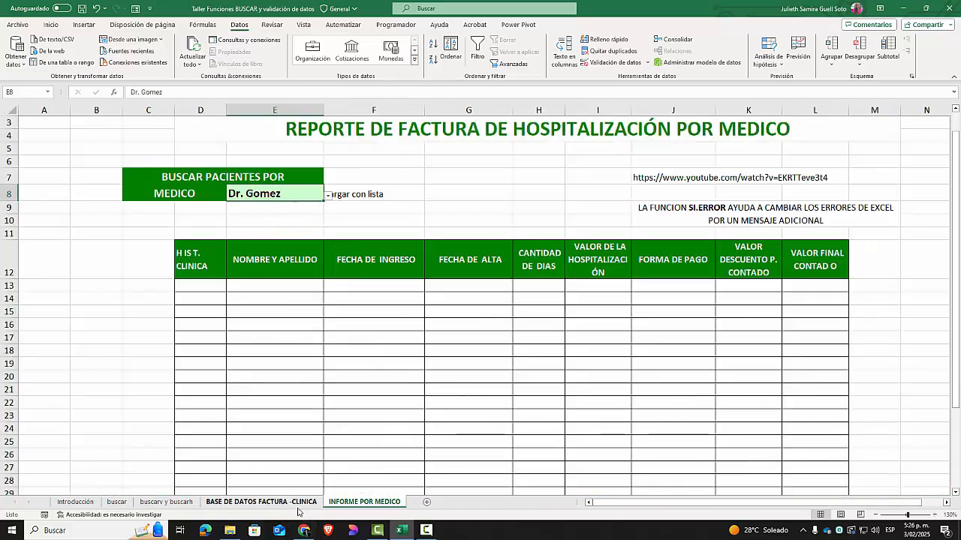
# Step: Begin a CONTAR.SI formula in cell B5 of the BASE DE DATOS FACTURA -CLINICA sheet
pyautogui.click(262, 502)
pyautogui.click(119, 242)
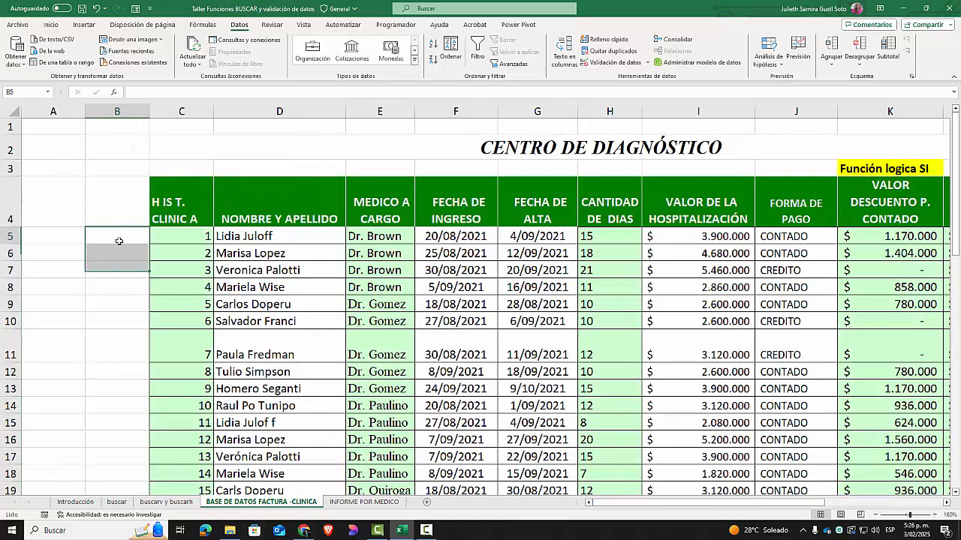
pyautogui.write('=')
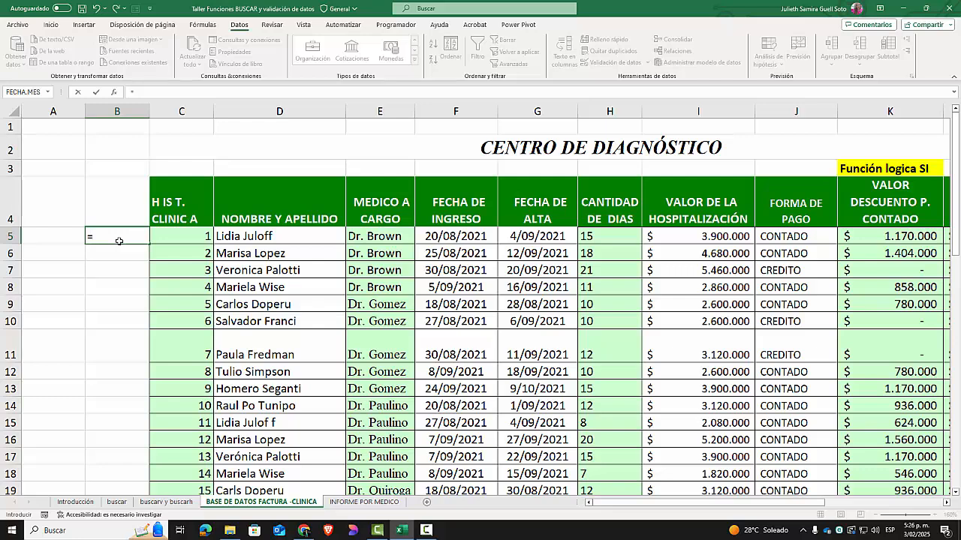
pyautogui.write('con')
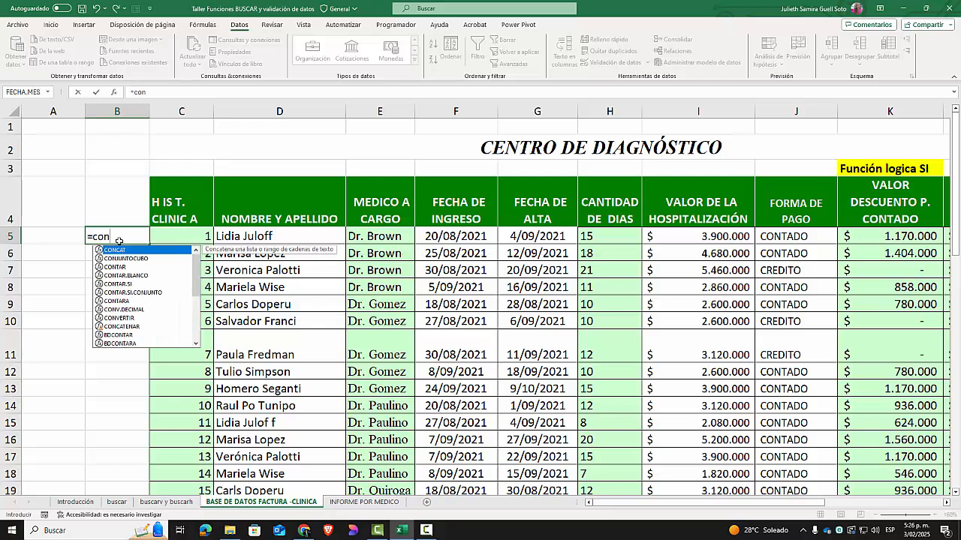
pyautogui.click(129, 283)
pyautogui.doubleClick(127, 283)
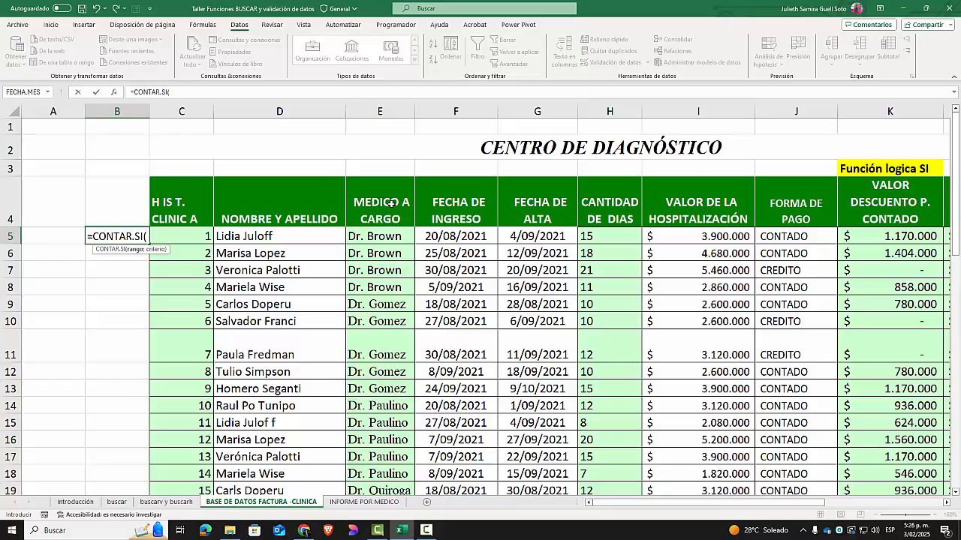
# Step: Give CONTAR.SI the MEDICO A CARGO range E4:E5 and make its start absolute, so it reads $E$4:E5
pyautogui.moveTo(391, 204); pyautogui.dragTo(385, 238)
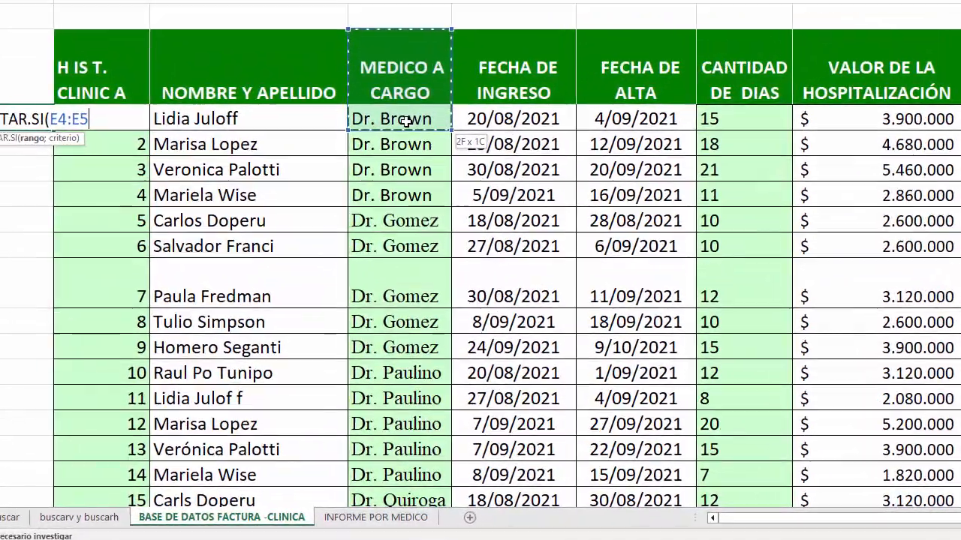
pyautogui.moveTo(406, 122); pyautogui.dragTo(413, 118)
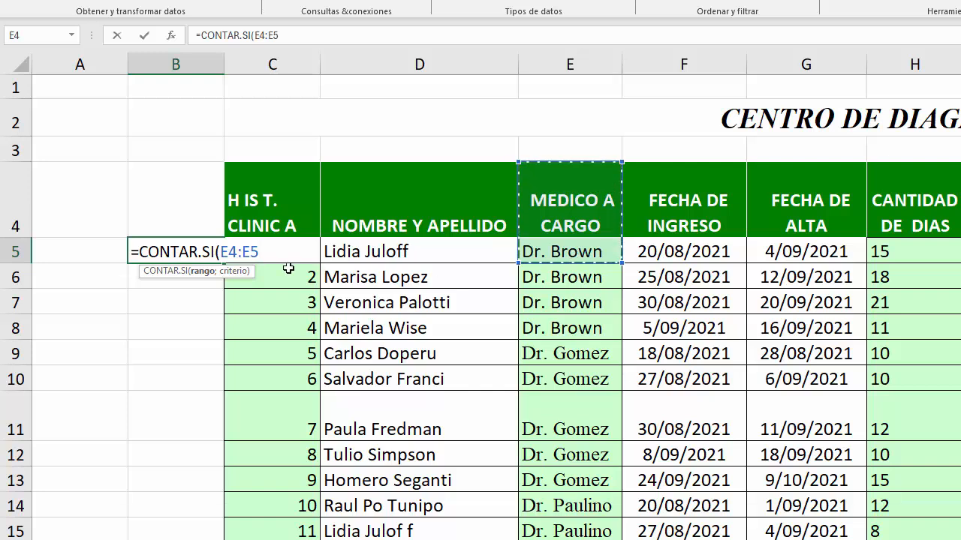
pyautogui.click(232, 253)
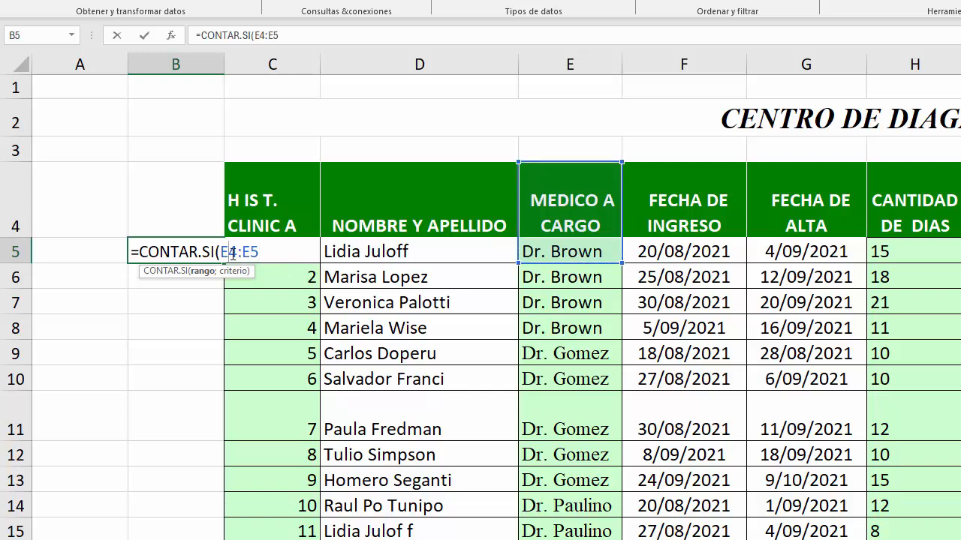
pyautogui.press('F4')
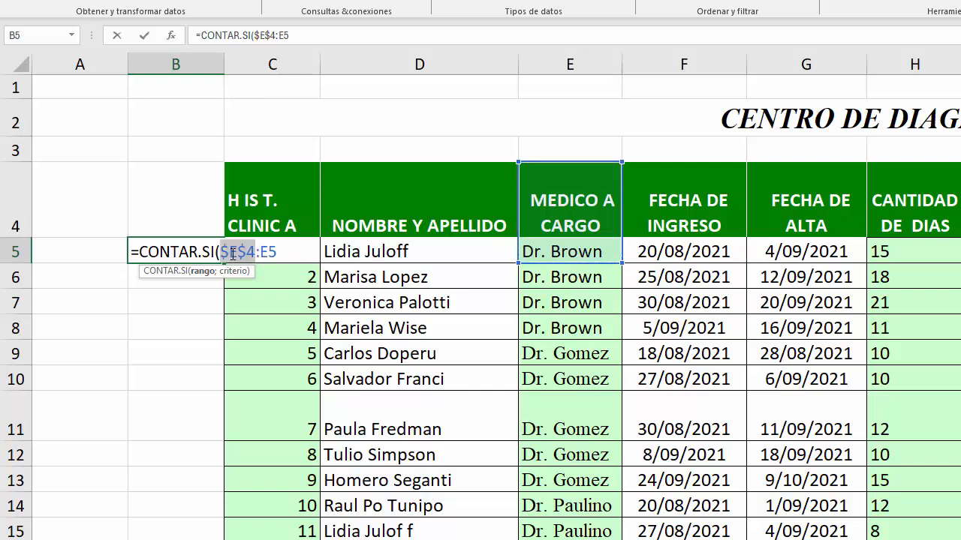
pyautogui.click(283, 253)
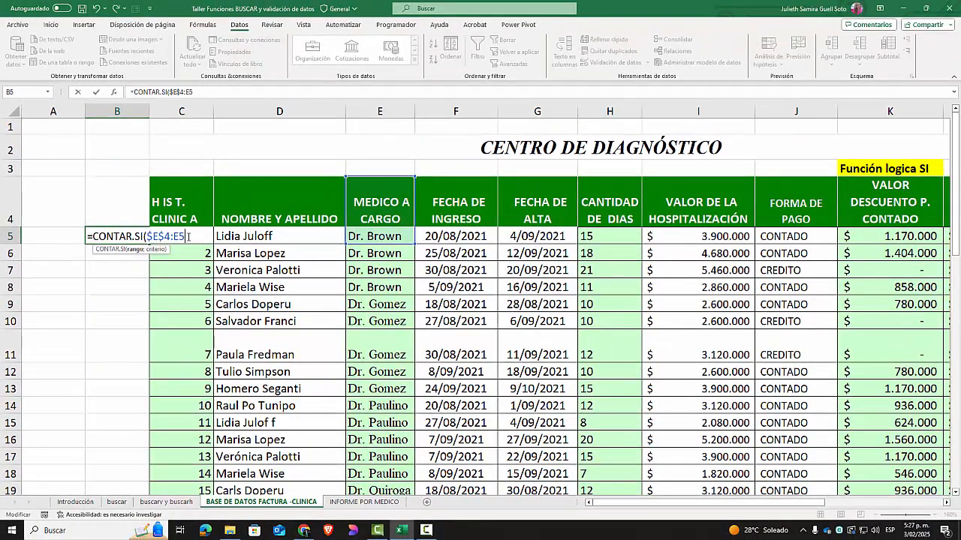
# Step: Add cell E8 of the INFORME POR MEDICO sheet as the CONTAR.SI criterion, with the absolute reference $E$8
pyautogui.write(';')
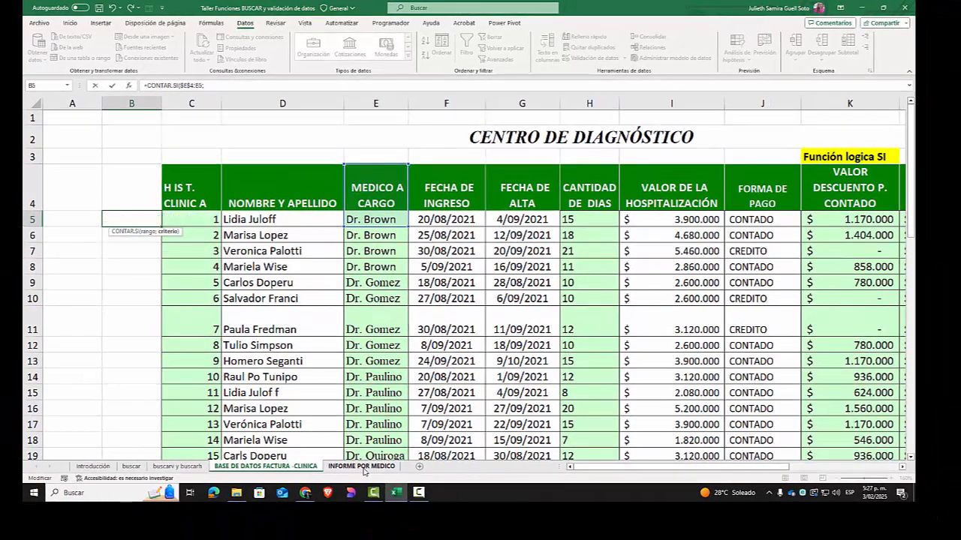
pyautogui.click(364, 467)
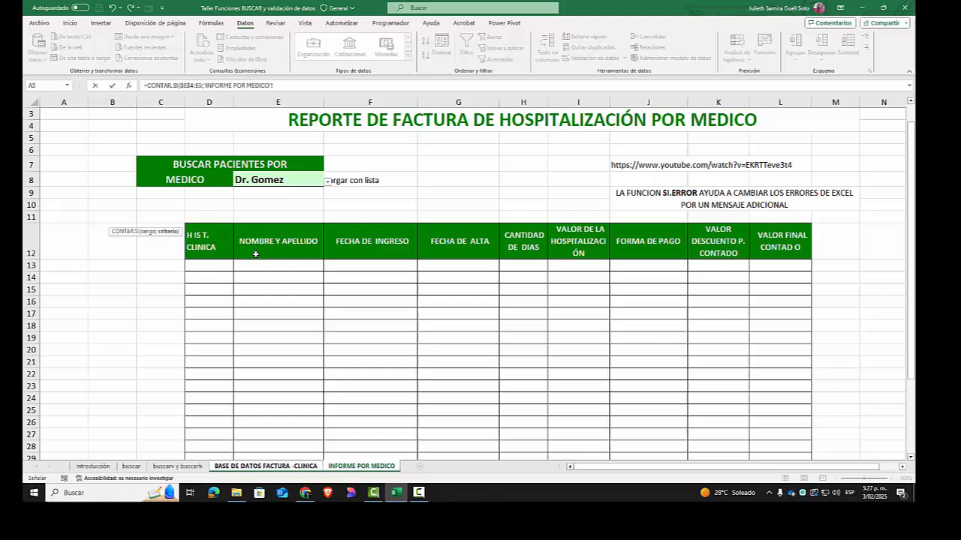
pyautogui.click(262, 186)
pyautogui.click(275, 85)
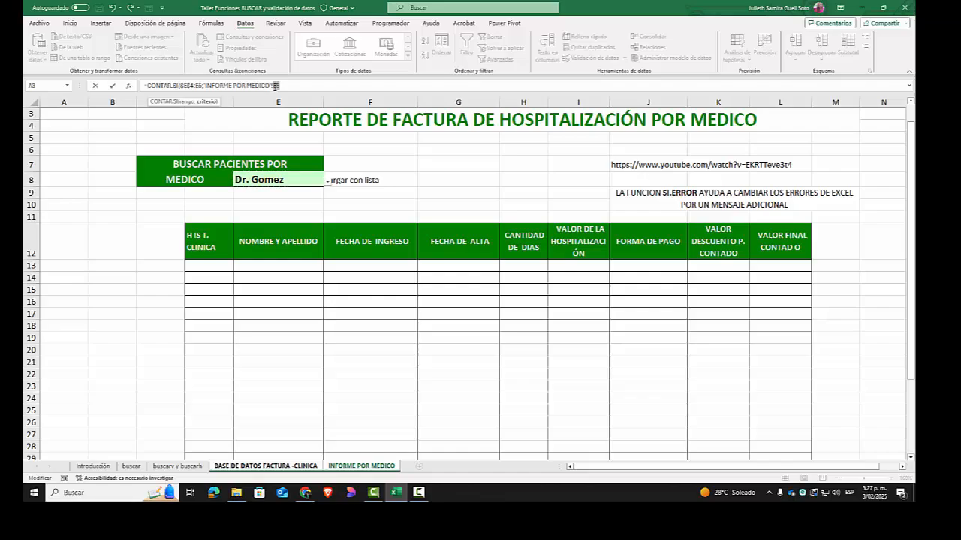
pyautogui.press('F4')
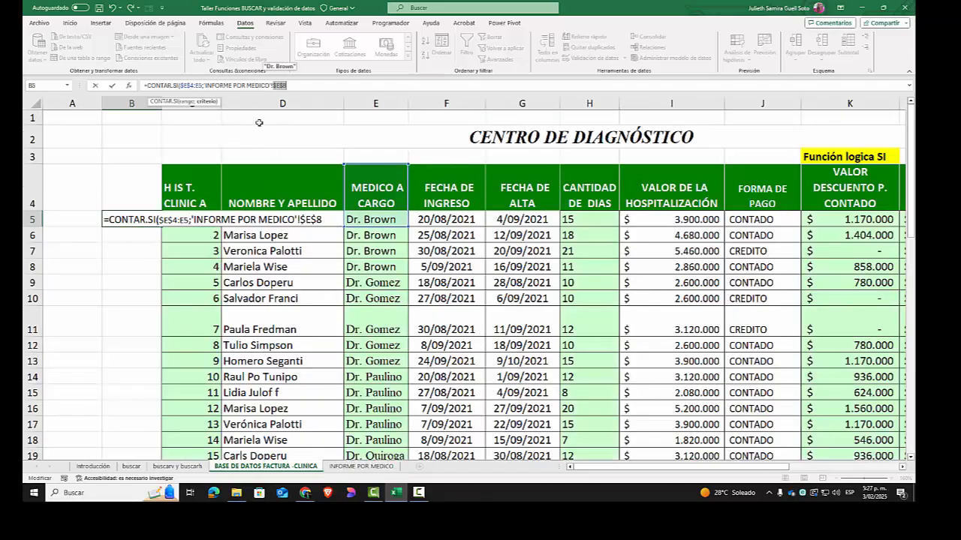
# Step: Close and enter the CONTAR.SI formula in B5, and fill it down column B through the last patient record in row 44
pyautogui.click(307, 86)
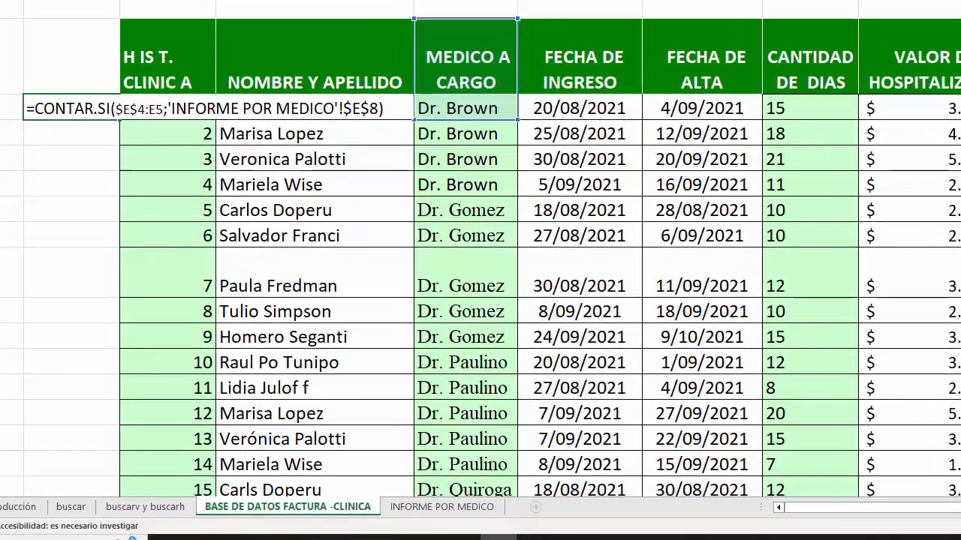
pyautogui.press('Return')
pyautogui.click(82, 104)
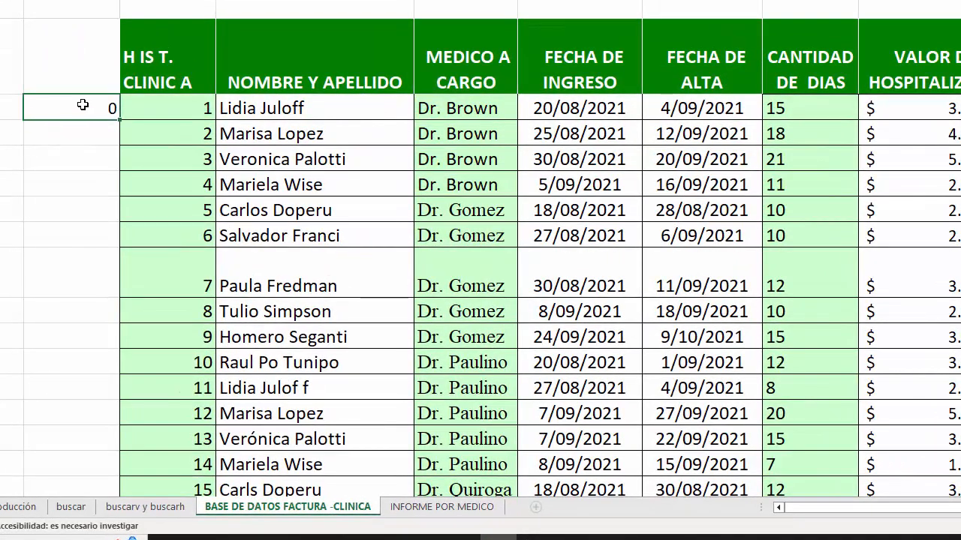
pyautogui.doubleClick(123, 120)
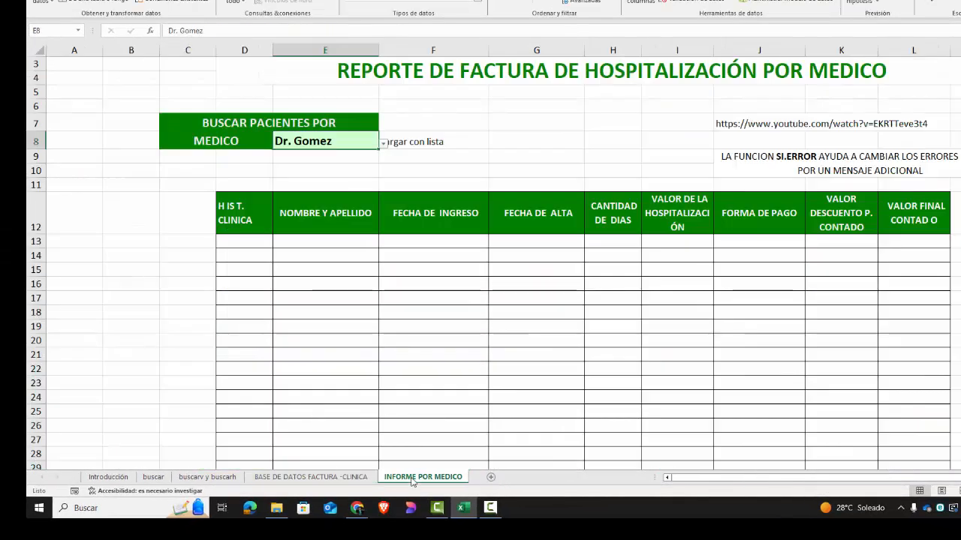
# Step: Compare the doctor selected in the report with the column B counter beside the MEDICO A CARGO entries, through the last record
pyautogui.click(421, 478)
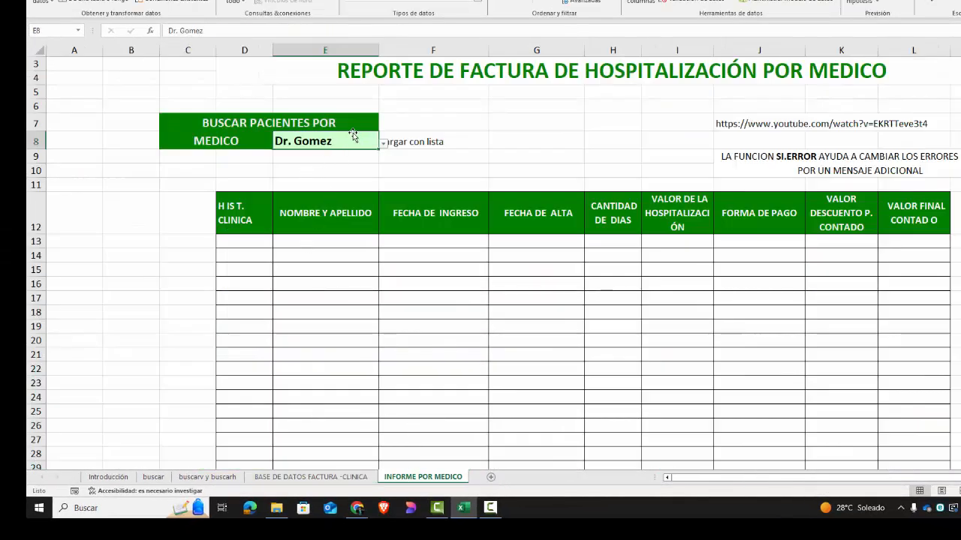
pyautogui.click(337, 477)
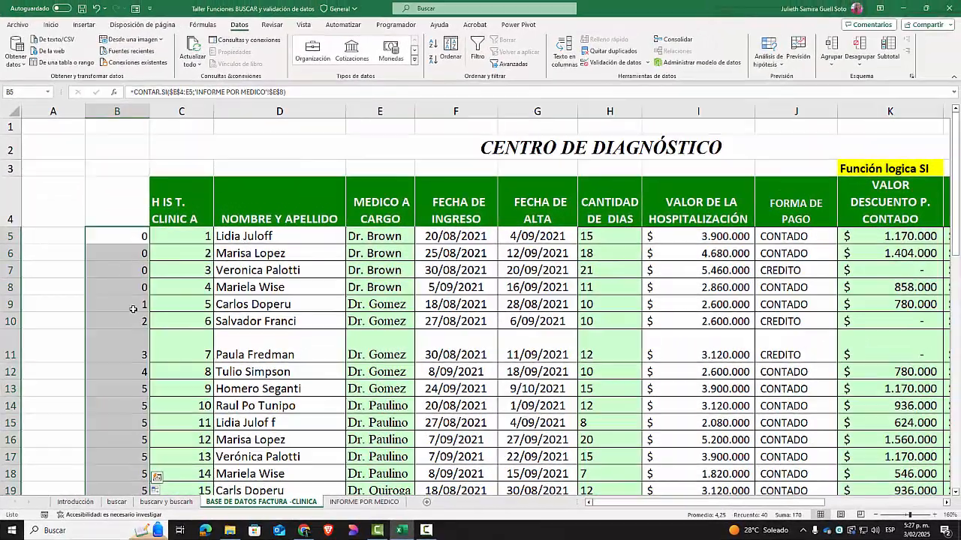
pyautogui.moveTo(170, 264); pyautogui.dragTo(234, 265)
pyautogui.moveTo(191, 307); pyautogui.dragTo(401, 388)
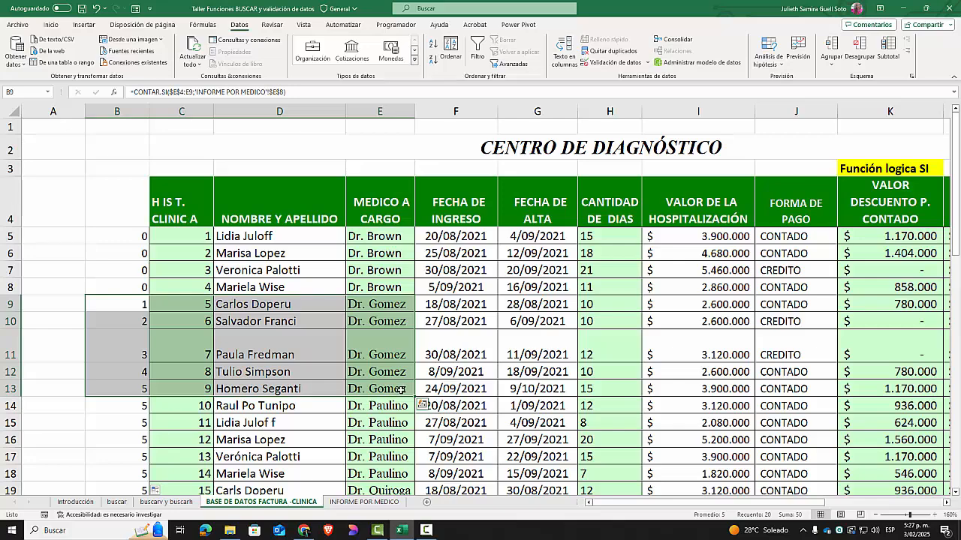
pyautogui.scroll(-1, 401, 390)
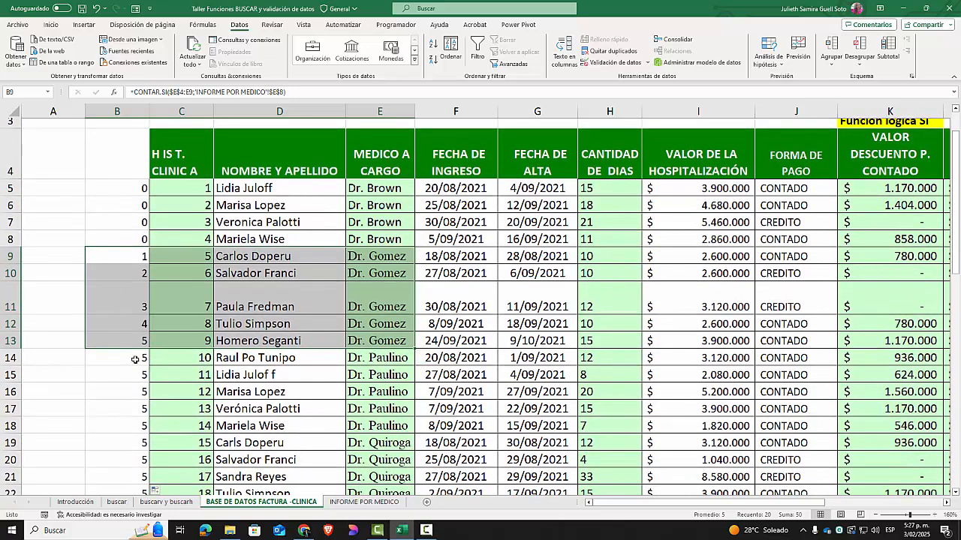
pyautogui.moveTo(136, 359); pyautogui.dragTo(375, 443)
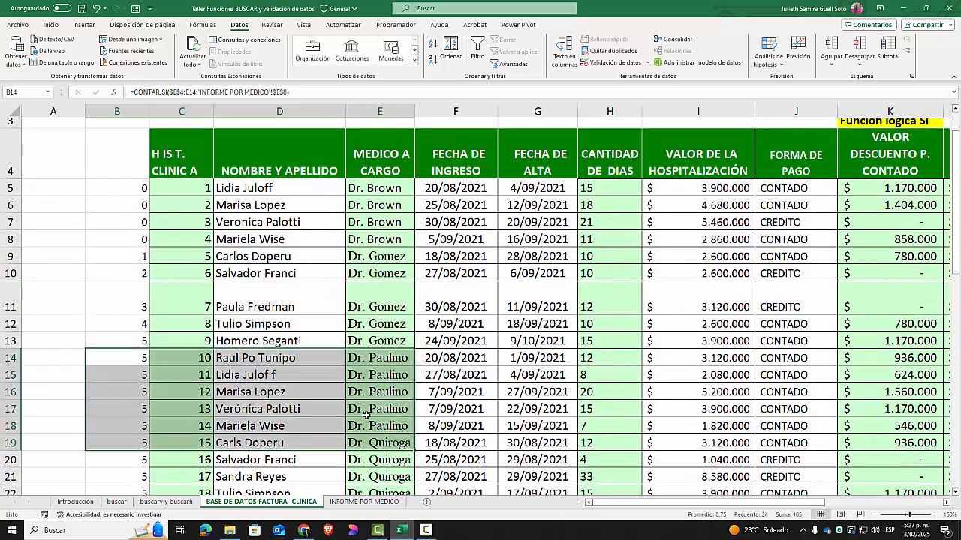
pyautogui.scroll(-3, 366, 415)
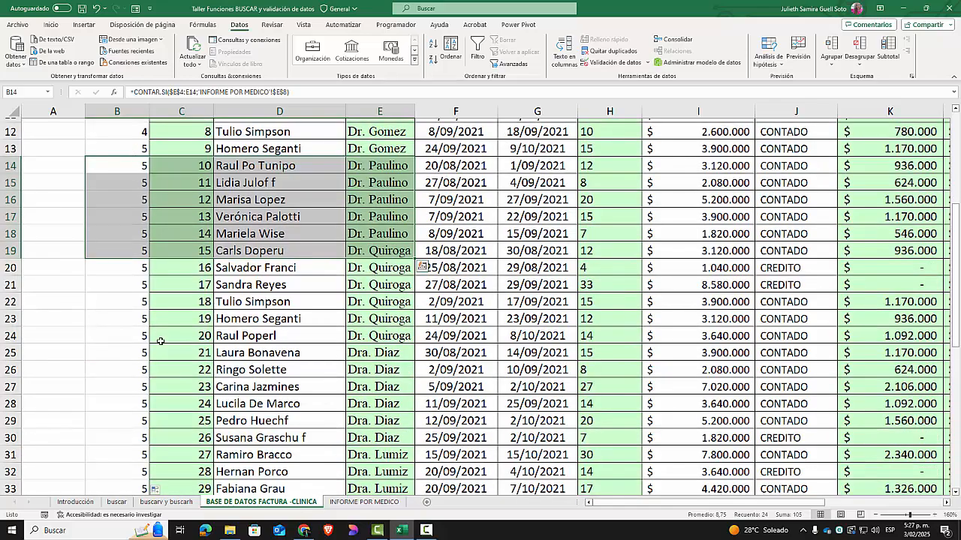
pyautogui.scroll(-7, 239, 378)
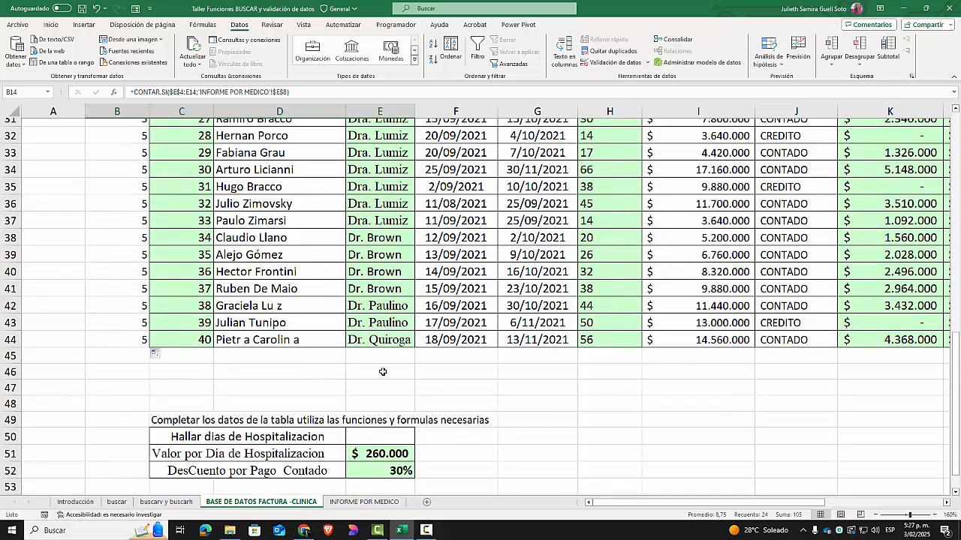
pyautogui.scroll(4, 390, 328)
pyautogui.scroll(3, 390, 328)
# Step: Change the doctor in cell E8 of the INFORME POR MEDICO sheet to the one in charge of clinical record 15
pyautogui.click(364, 501)
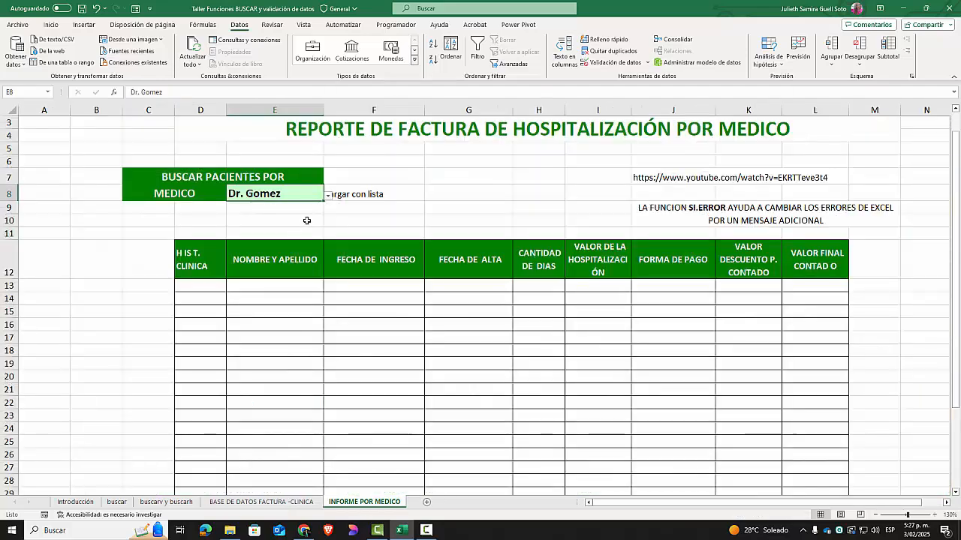
pyautogui.click(329, 197)
pyautogui.click(268, 233)
# Step: Review the column B counter in the database for the newly selected doctor, from the first record to the last one in row 44
pyautogui.click(260, 502)
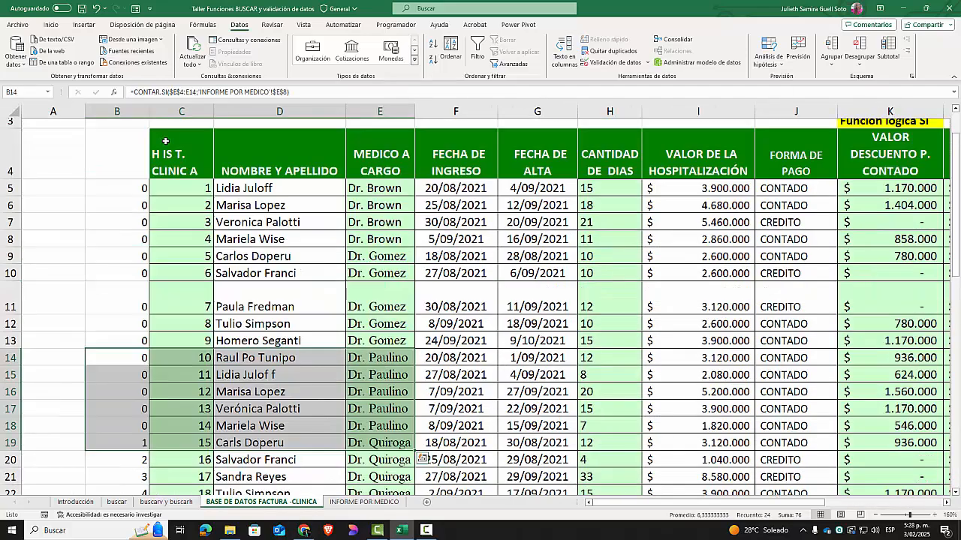
pyautogui.scroll(3, 154, 146)
pyautogui.moveTo(129, 193); pyautogui.dragTo(426, 408)
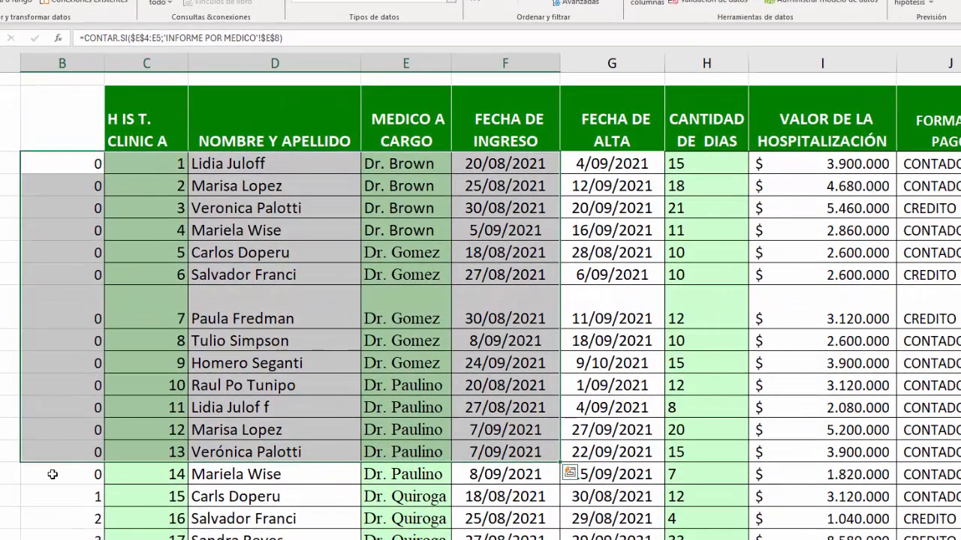
pyautogui.moveTo(68, 495); pyautogui.dragTo(409, 497)
pyautogui.scroll(-1, 356, 427)
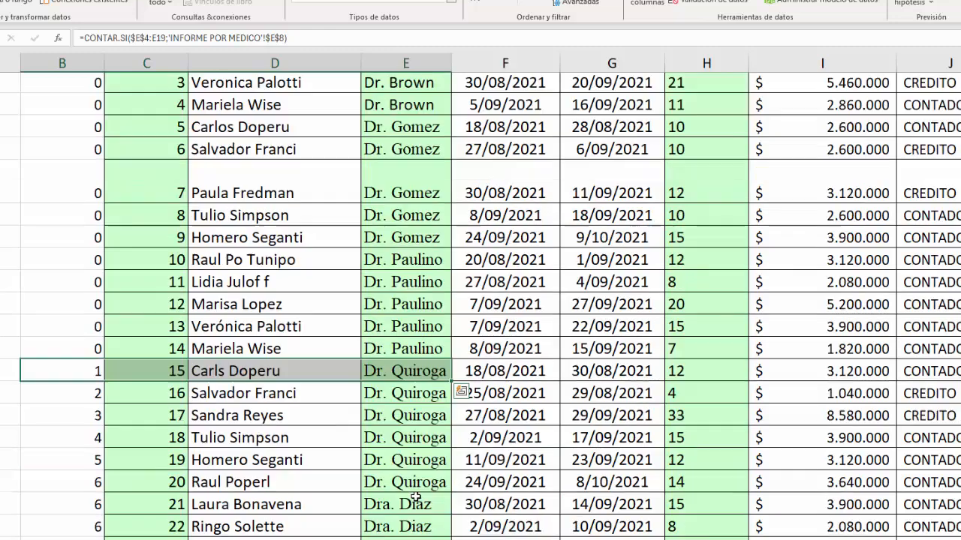
pyautogui.scroll(-2, 356, 427)
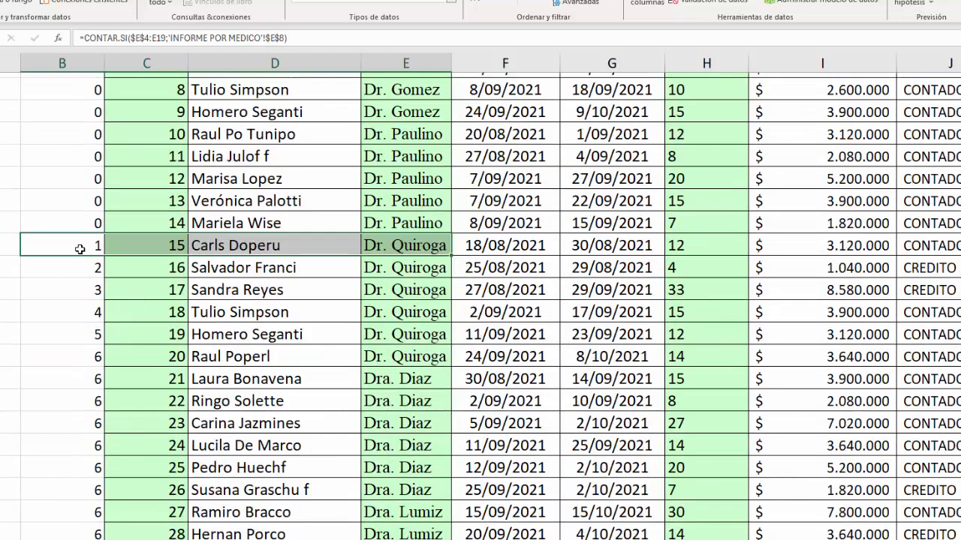
pyautogui.moveTo(78, 248); pyautogui.dragTo(448, 384)
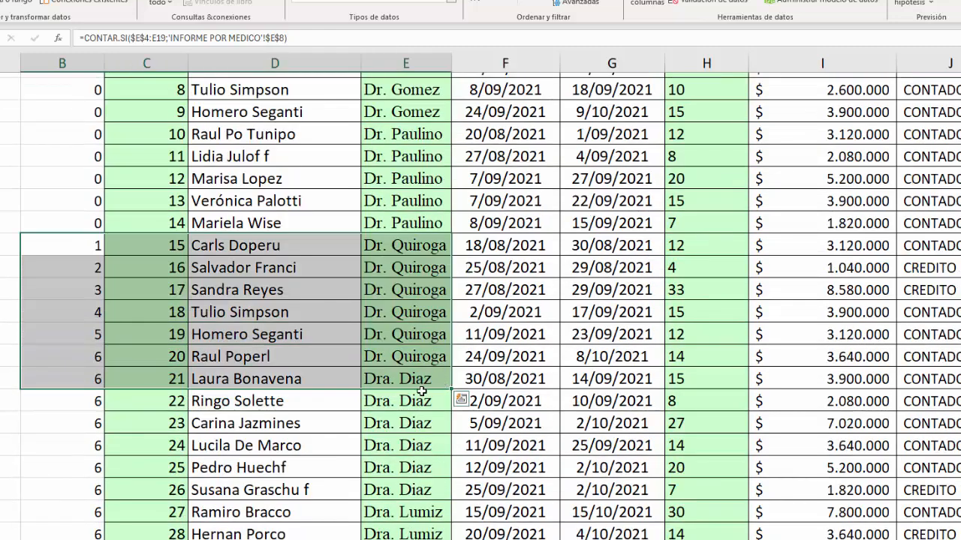
pyautogui.scroll(-4, 417, 398)
pyautogui.scroll(-3, 416, 398)
pyautogui.moveTo(86, 360); pyautogui.dragTo(394, 361)
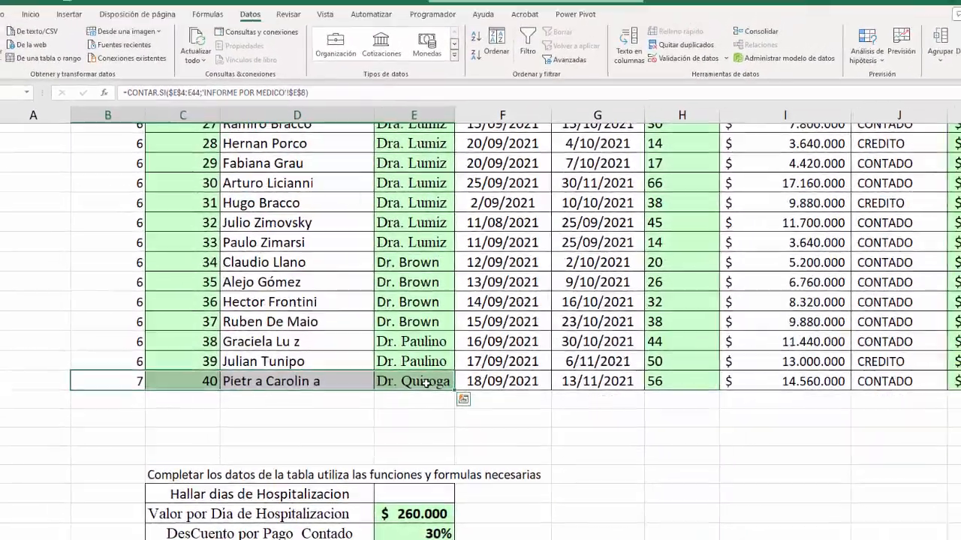
pyautogui.scroll(8, 406, 392)
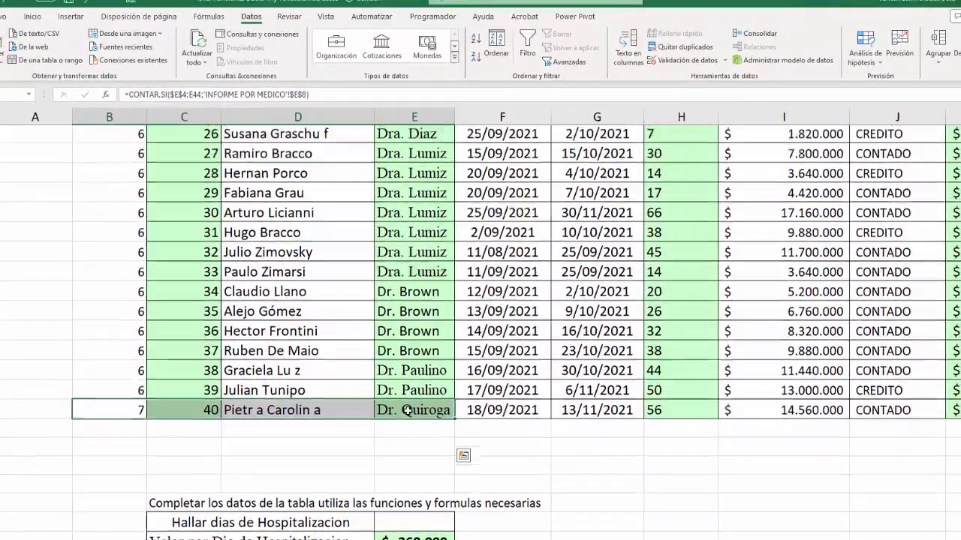
pyautogui.scroll(3, 414, 407)
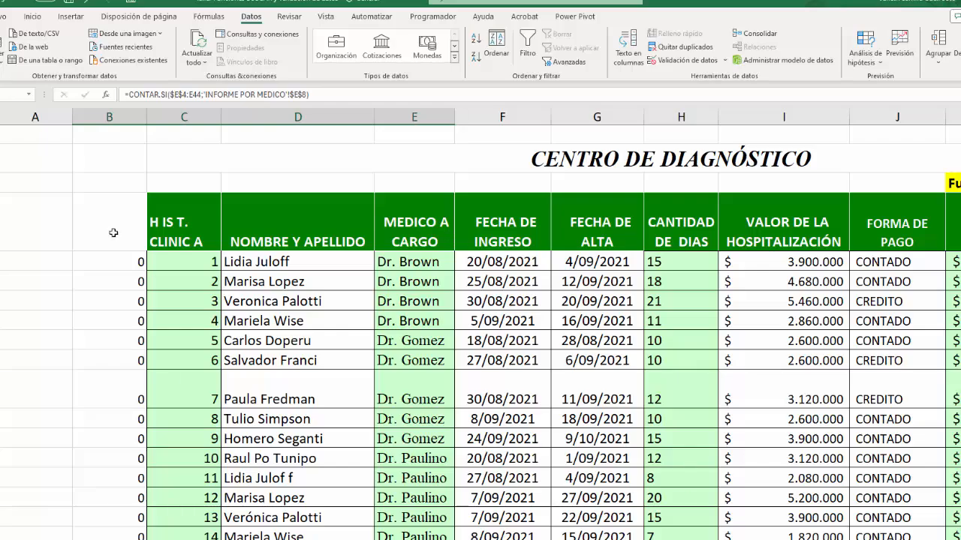
# Step: Count the database columns starting from B, and enter column number 2 in D11 above the report's HIST. CLINICA heading
pyautogui.click(113, 117)
pyautogui.click(183, 117)
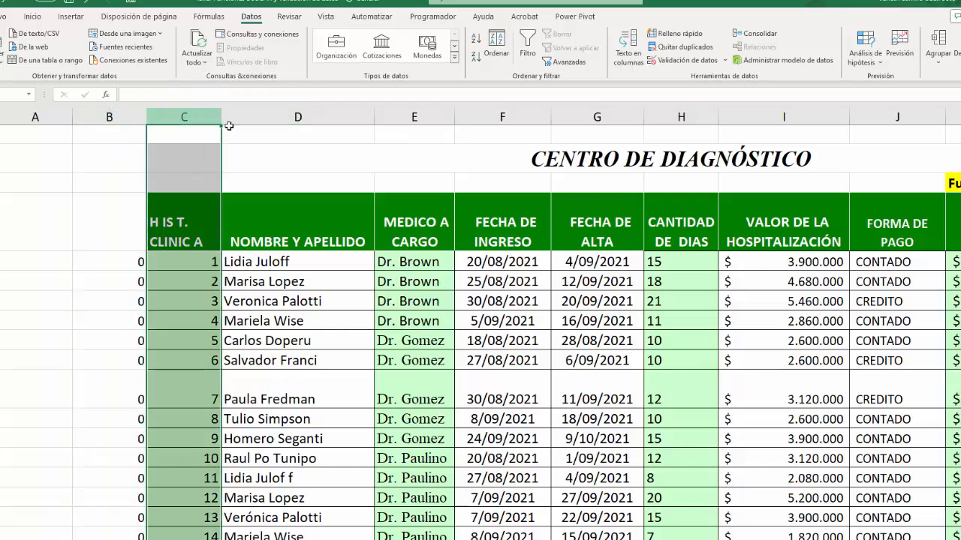
pyautogui.click(298, 117)
pyautogui.click(414, 117)
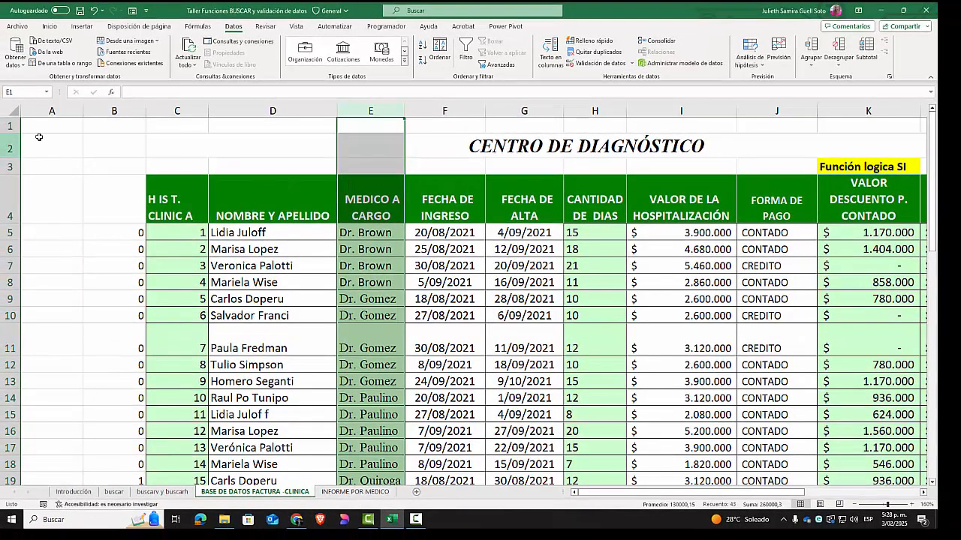
pyautogui.moveTo(181, 112); pyautogui.dragTo(249, 119)
pyautogui.moveTo(114, 110); pyautogui.dragTo(390, 116)
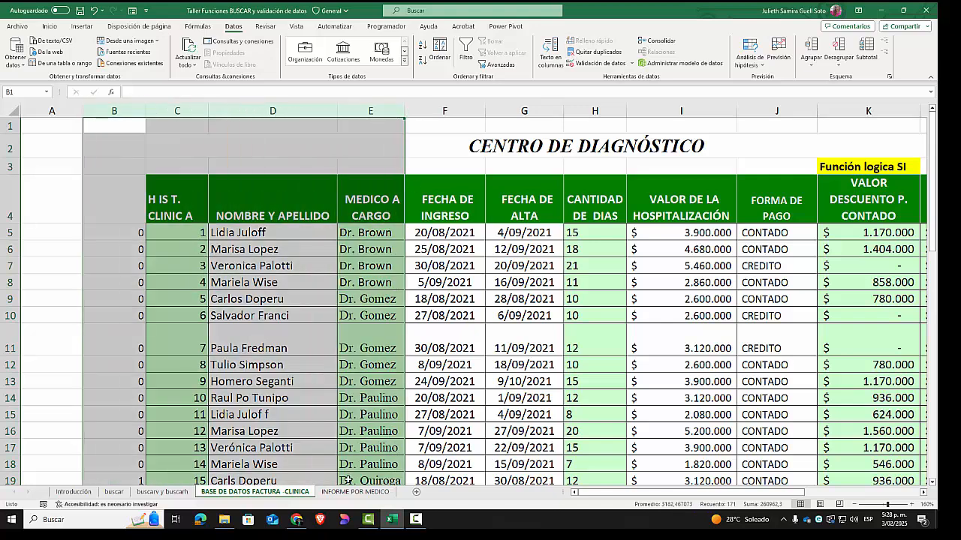
pyautogui.click(353, 492)
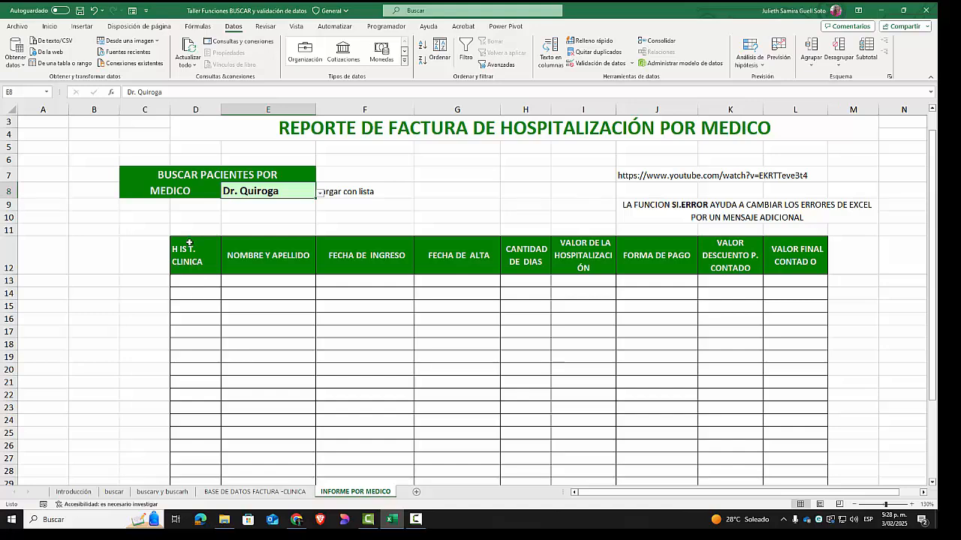
pyautogui.click(190, 234)
pyautogui.write('2')
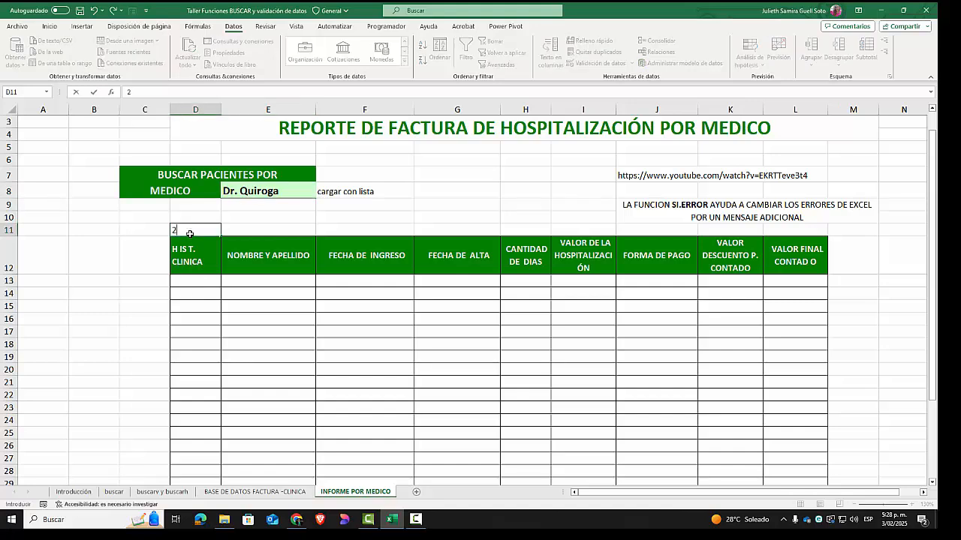
pyautogui.press('Tab')
# Step: Check the position of NOMBRE Y APELLIDO in the database, and enter column number 3 in E11 above that report heading
pyautogui.click(289, 492)
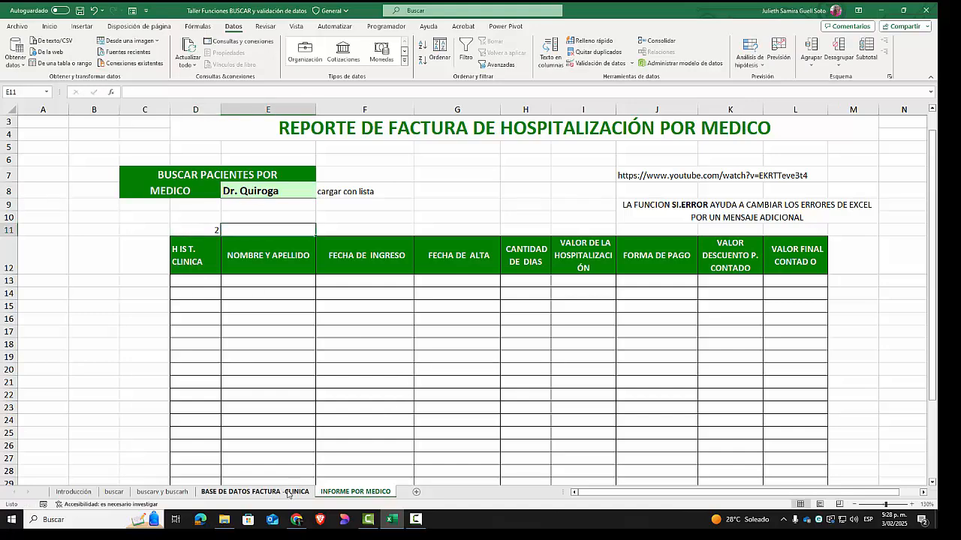
pyautogui.click(191, 187)
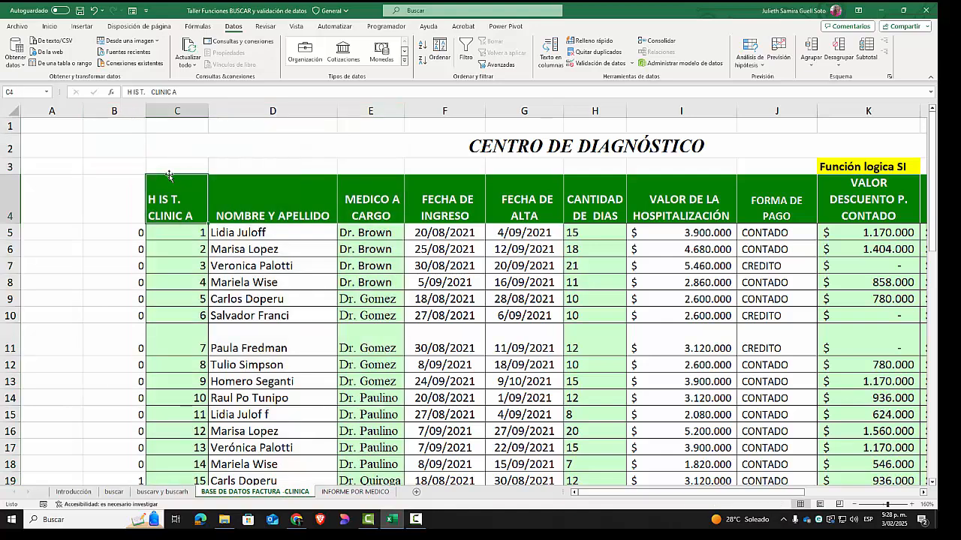
pyautogui.click(121, 168)
pyautogui.click(169, 166)
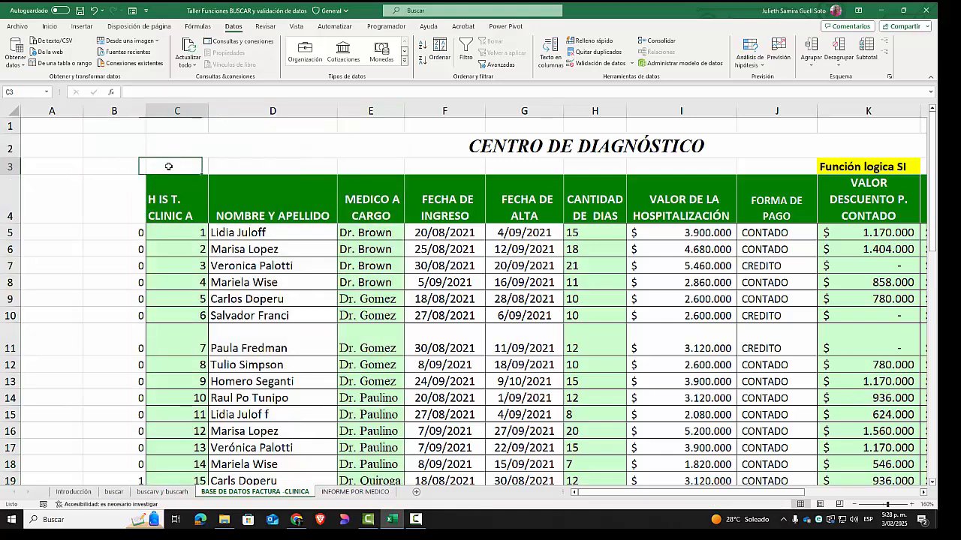
pyautogui.click(253, 169)
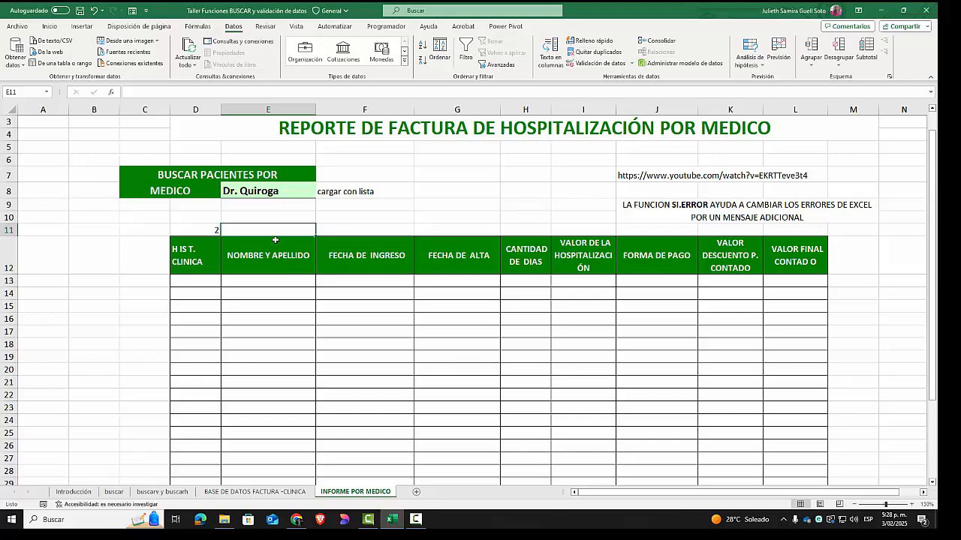
pyautogui.write('3')
# Step: Check the MEDICO A CARGO column's position in the database, and enter column number 5 in F11 above the report's FECHA DE INGRESO heading
pyautogui.click(255, 491)
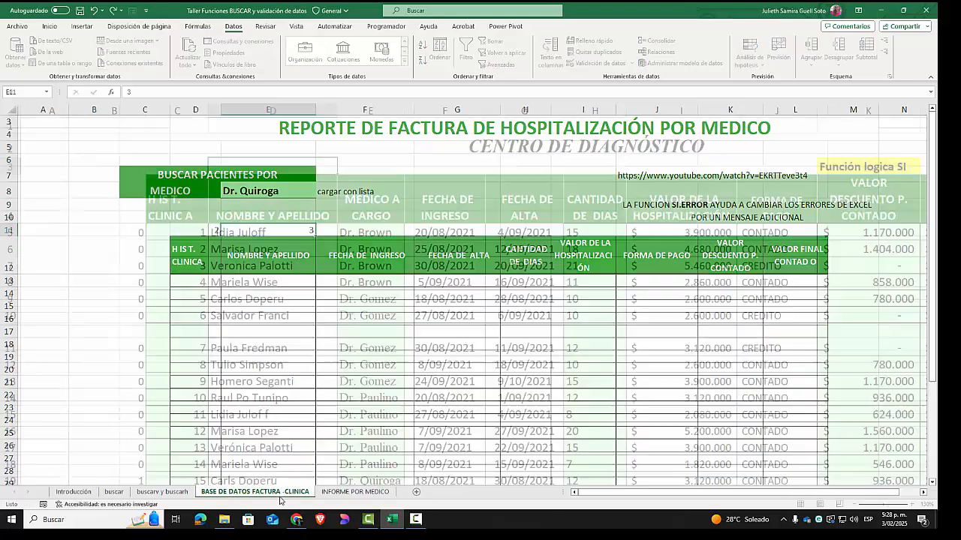
pyautogui.click(374, 217)
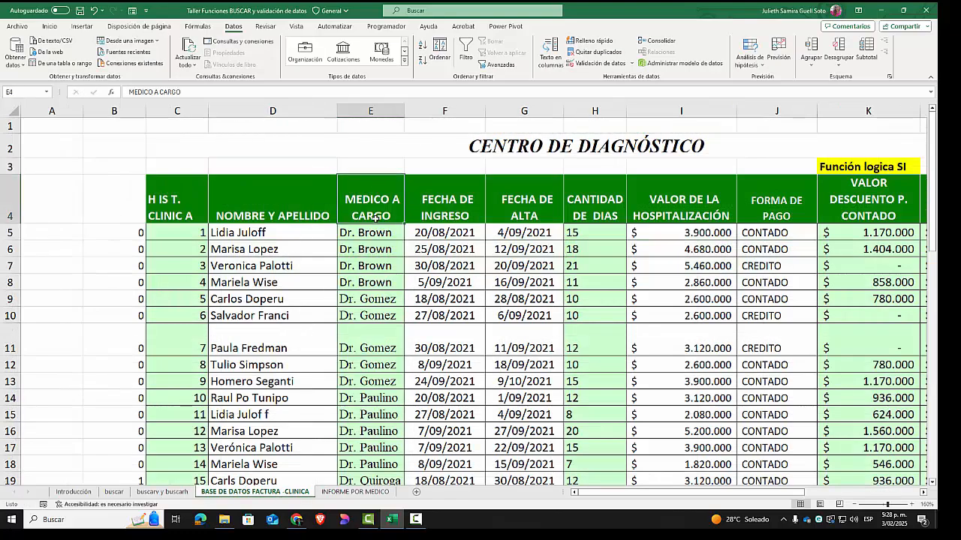
pyautogui.click(355, 492)
pyautogui.click(366, 228)
pyautogui.write('5')
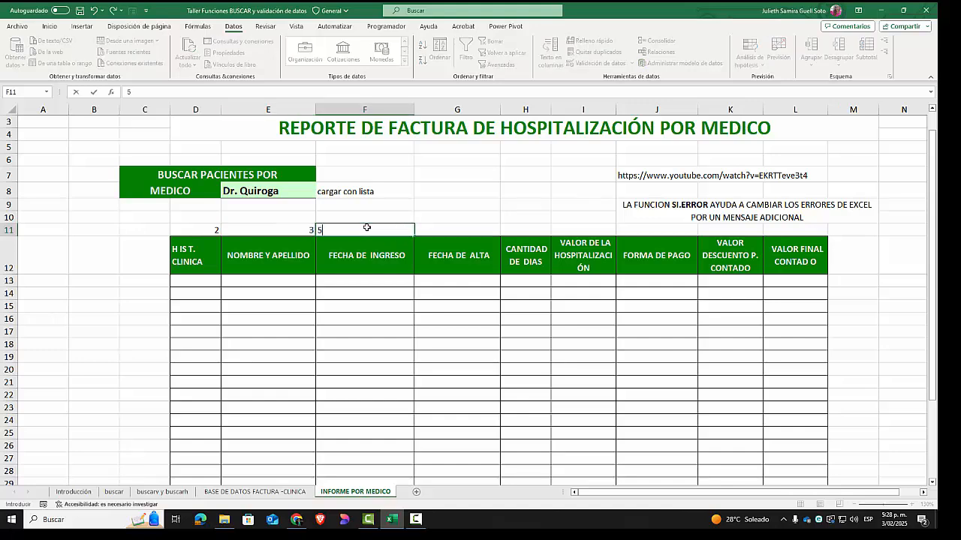
# Step: Enter column numbers 6 and 7 in G11 and H11, and extend the series through L11 up to 11
pyautogui.press('Tab')
pyautogui.write('6')
pyautogui.press('Tab')
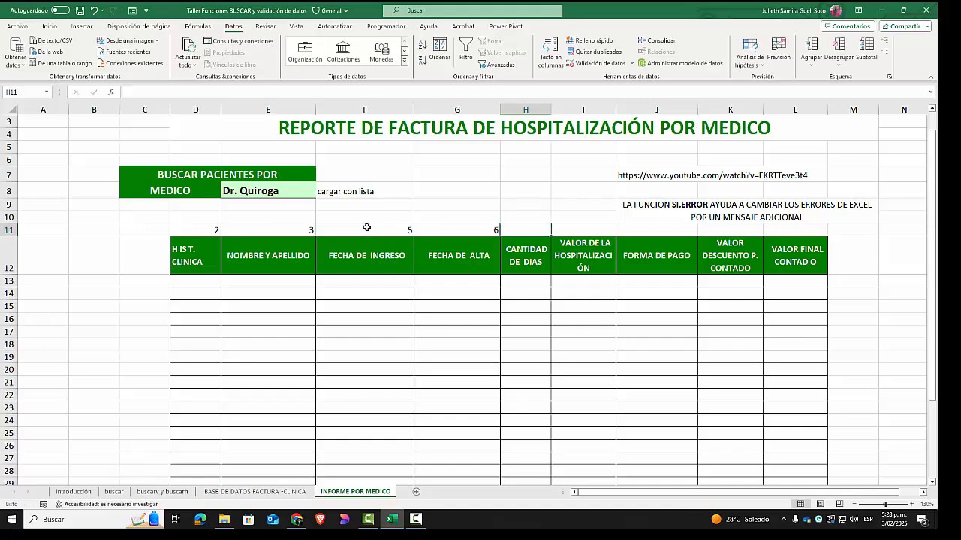
pyautogui.write('7')
pyautogui.press('Return')
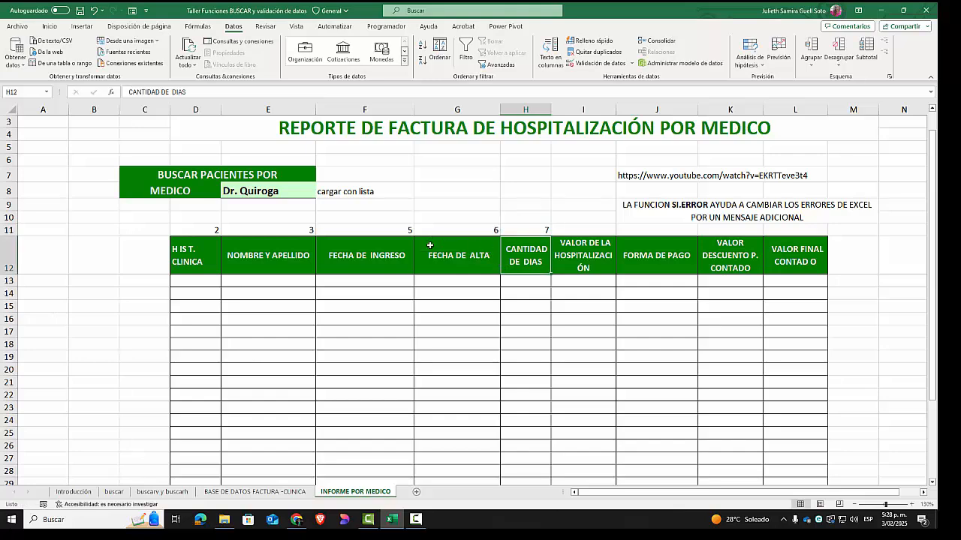
pyautogui.click(494, 229)
pyautogui.moveTo(494, 230); pyautogui.dragTo(816, 228)
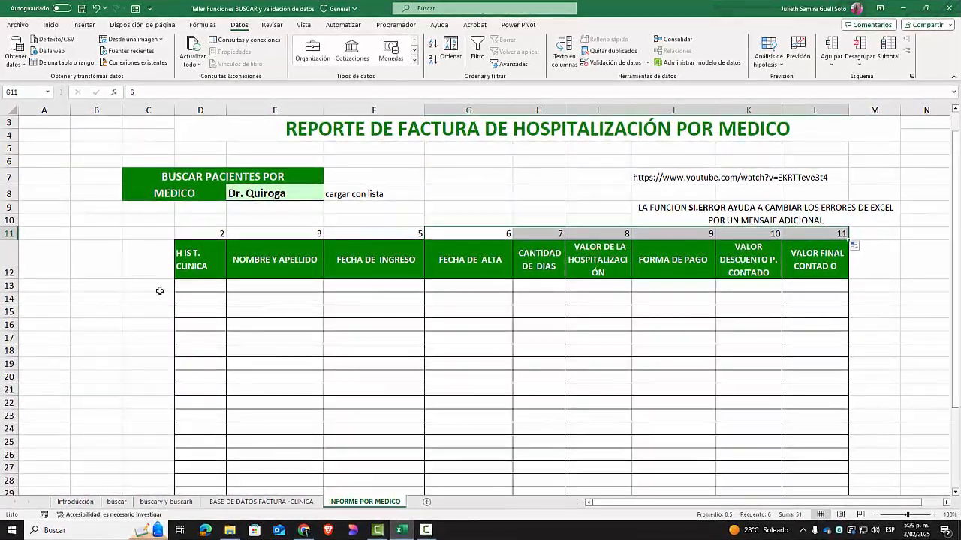
# Step: Number the report rows from 1 to 23 in C13:C35 with a fill series
pyautogui.click(160, 291)
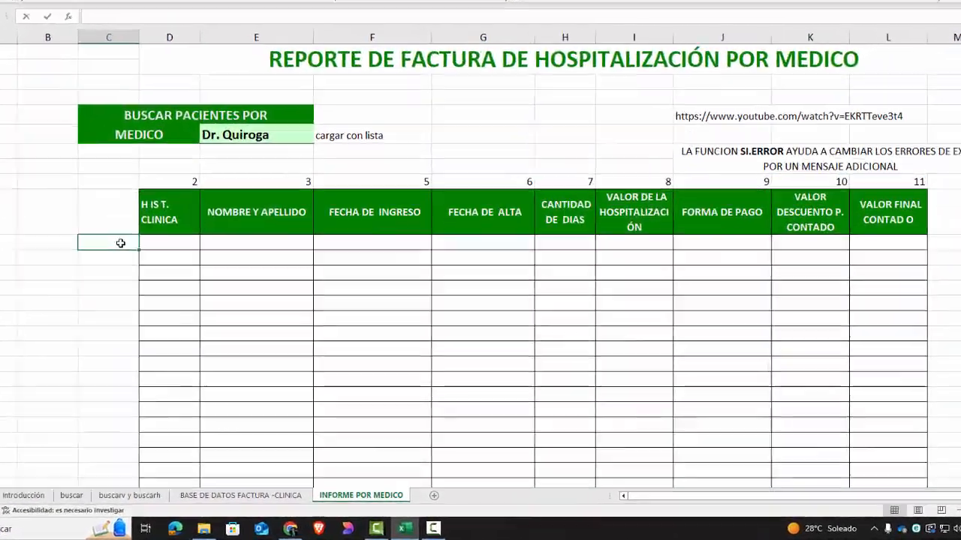
pyautogui.write('1')
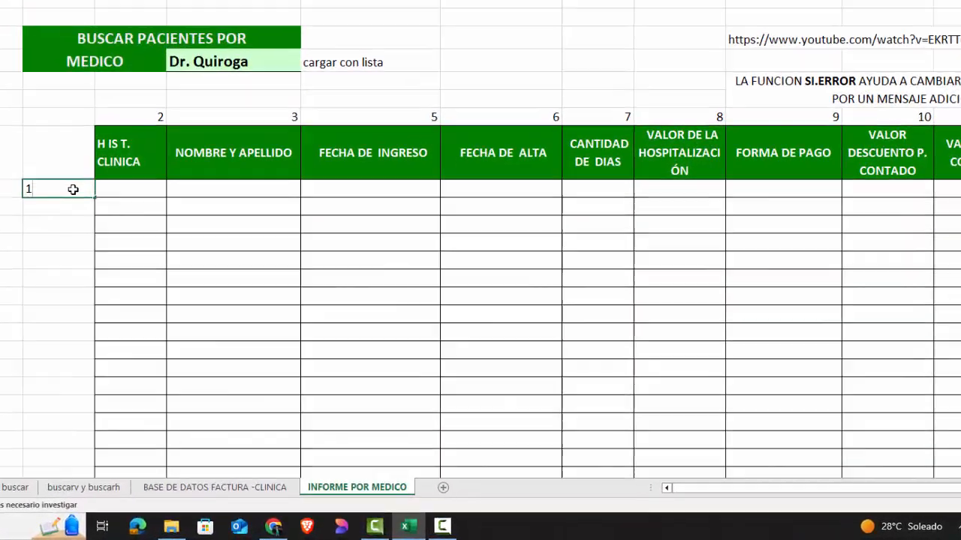
pyautogui.click(59, 242)
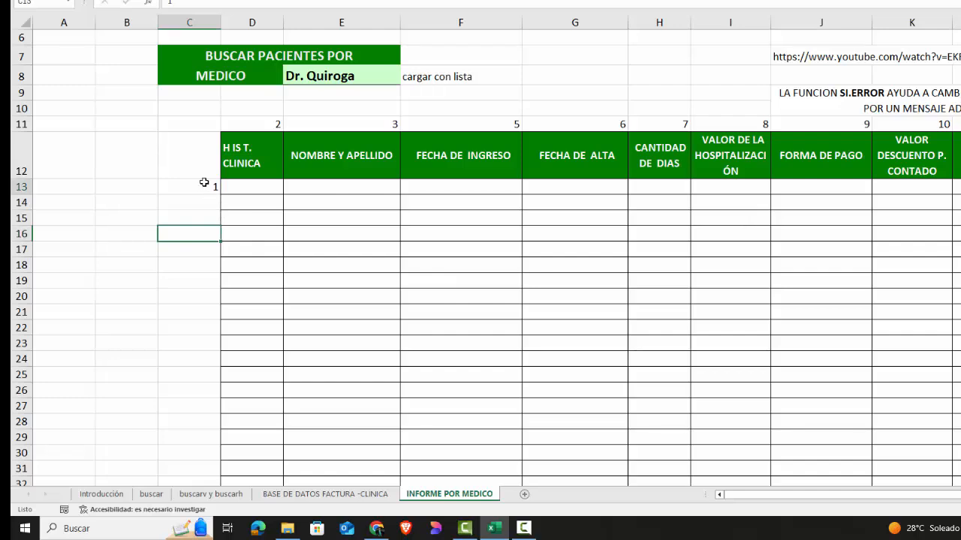
pyautogui.click(204, 185)
pyautogui.moveTo(221, 196); pyautogui.dragTo(218, 433)
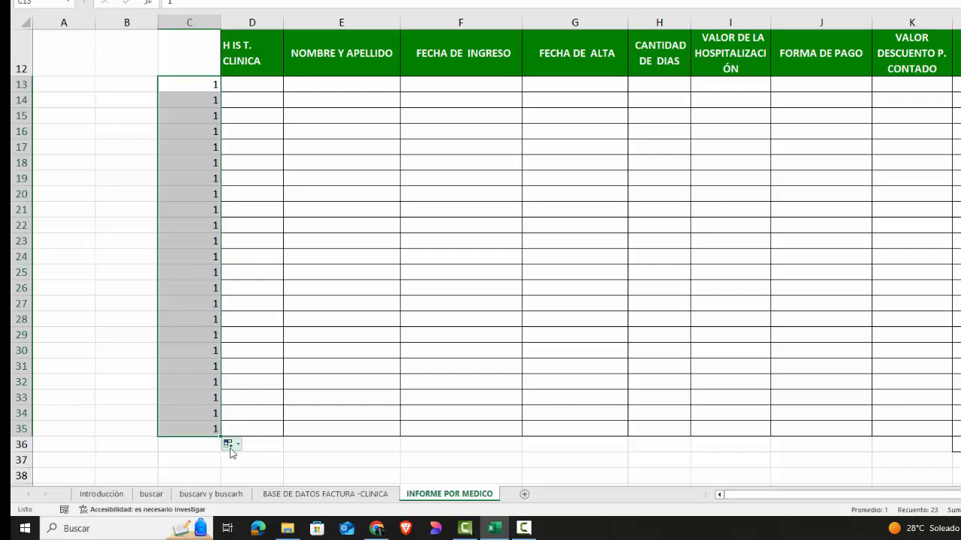
pyautogui.click(232, 444)
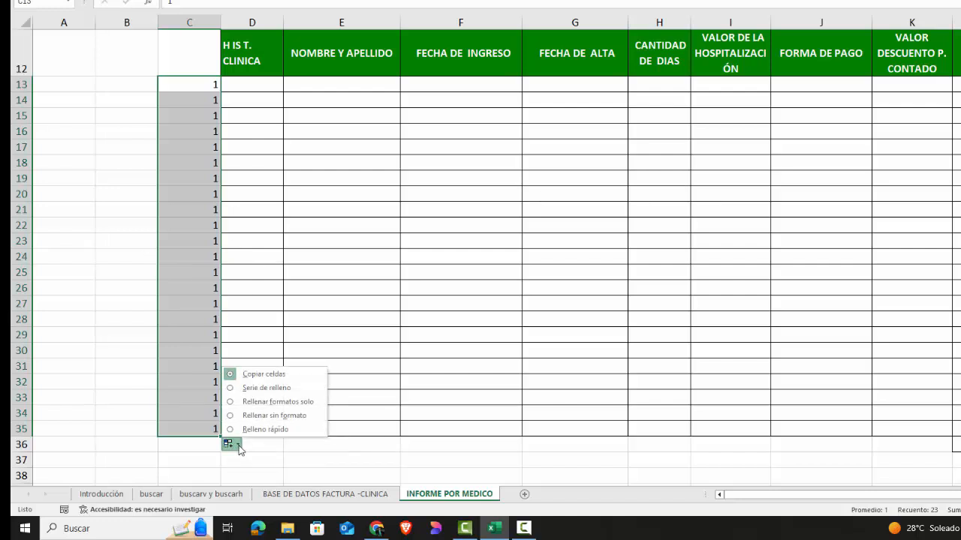
pyautogui.click(269, 388)
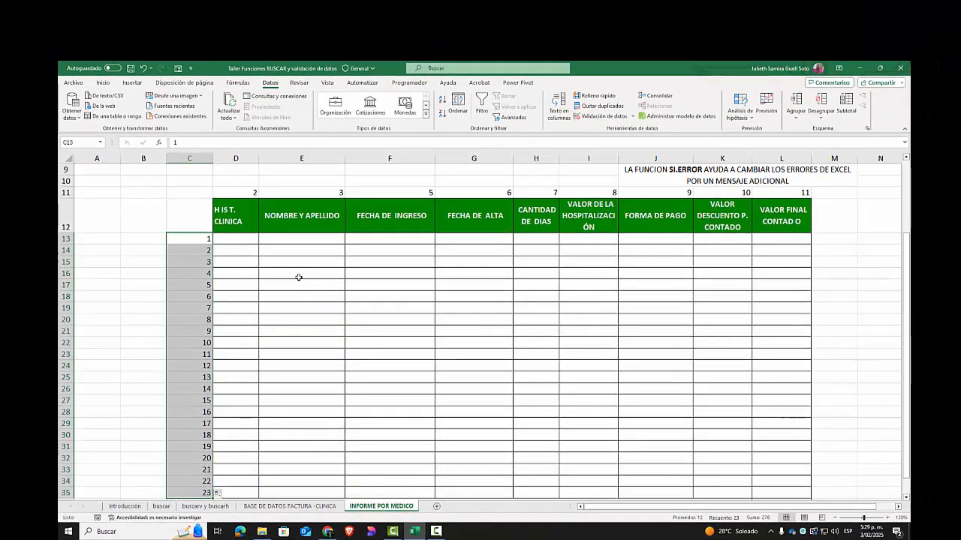
# Step: Define the name basedatosMedicos, with workbook scope, for the range B4:L44 in the BASE DE DATOS FACTURA -CLINICA sheet
pyautogui.click(243, 239)
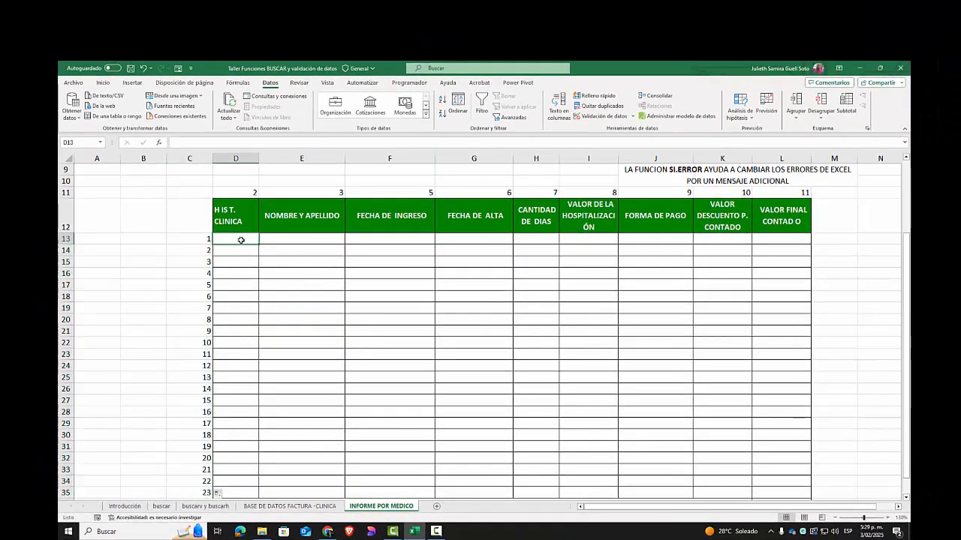
pyautogui.click(303, 508)
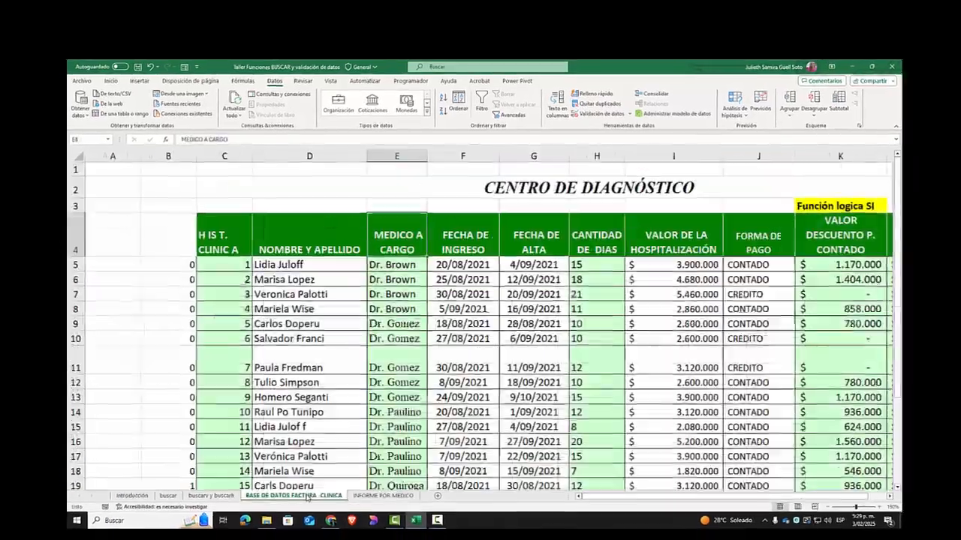
pyautogui.moveTo(190, 223); pyautogui.dragTo(696, 459)
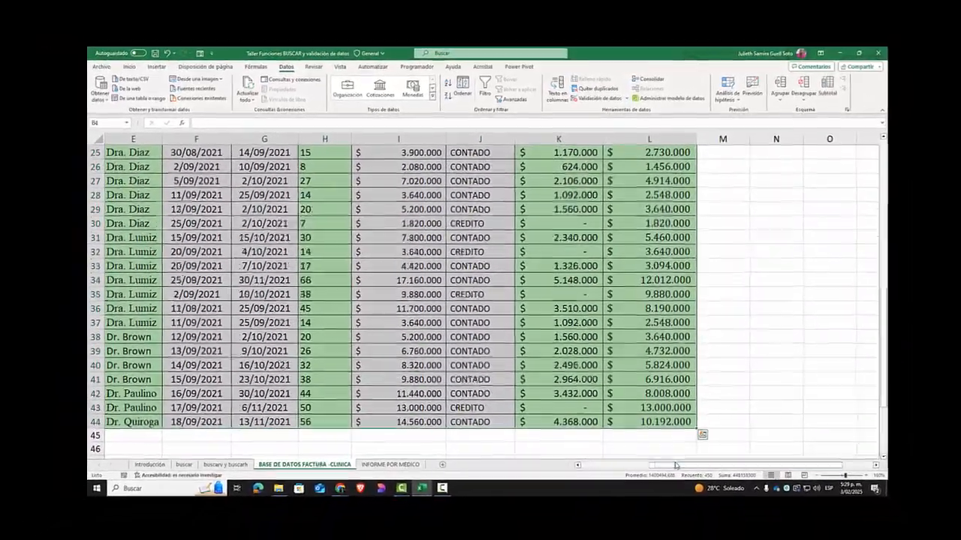
pyautogui.moveTo(720, 502); pyautogui.dragTo(555, 491)
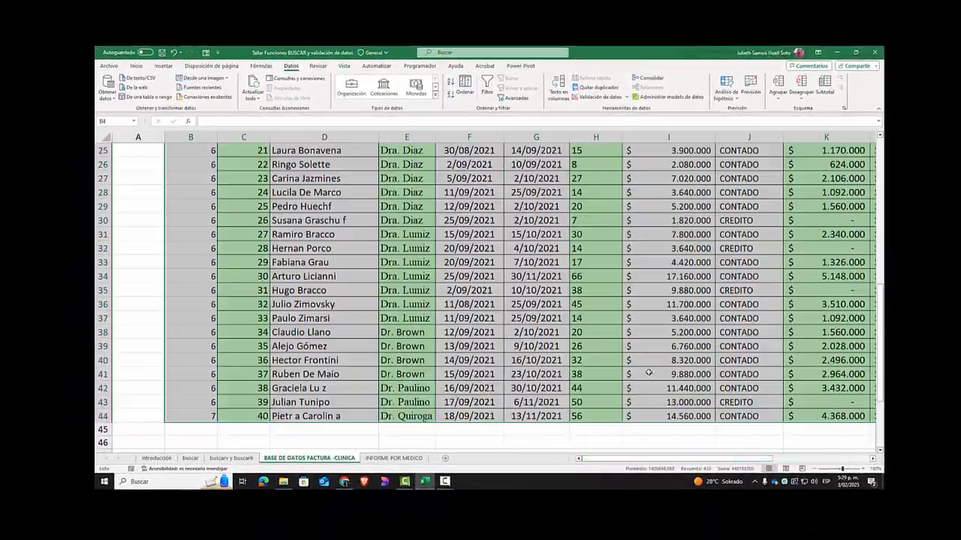
pyautogui.scroll(7, 650, 373)
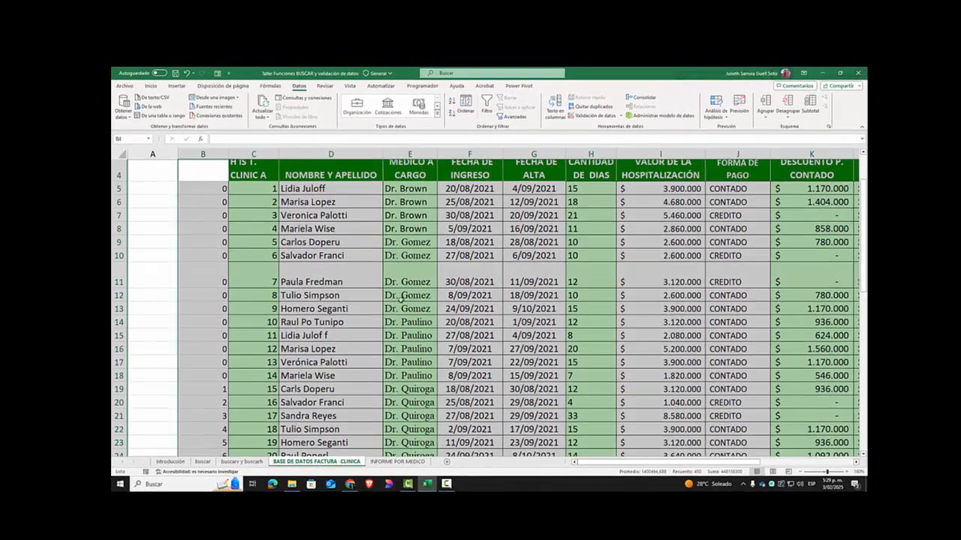
pyautogui.scroll(1, 400, 298)
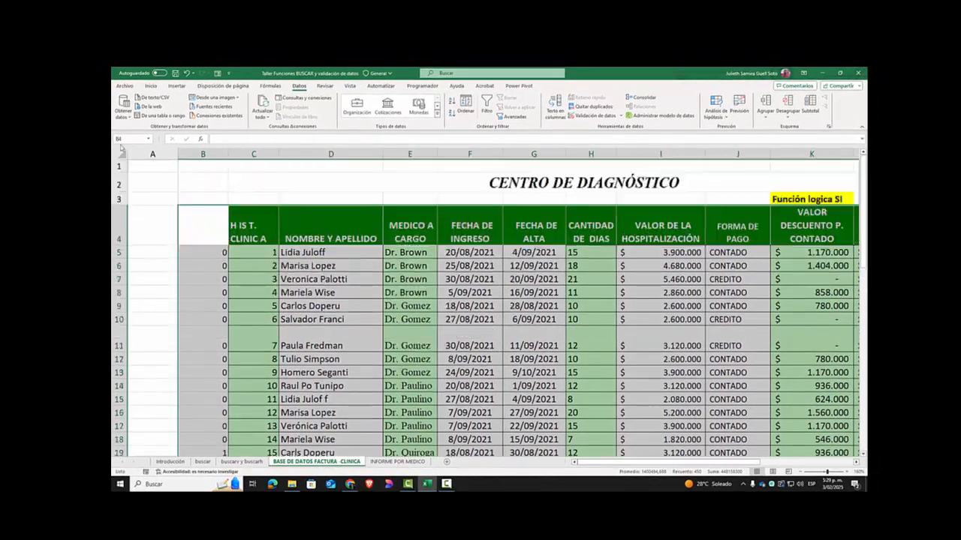
pyautogui.rightClick(373, 285)
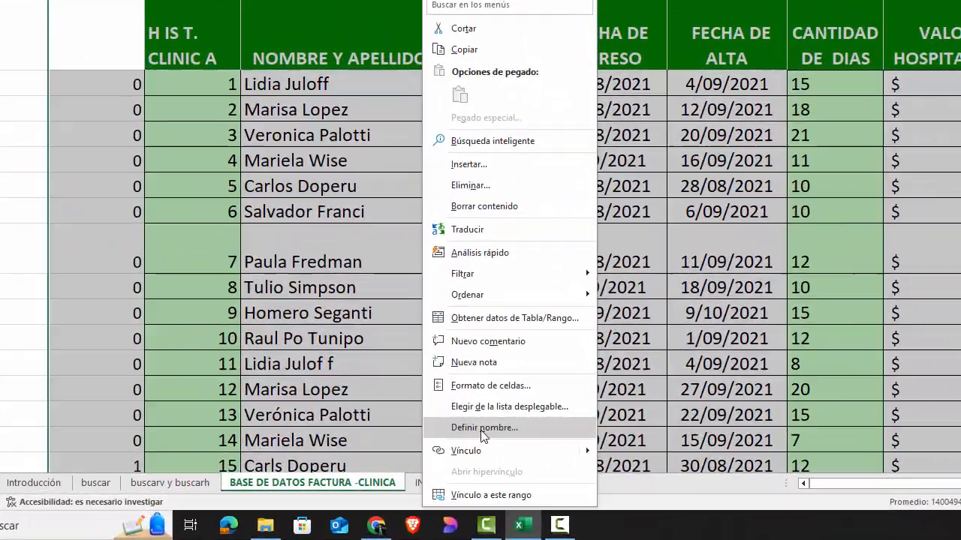
pyautogui.click(454, 431)
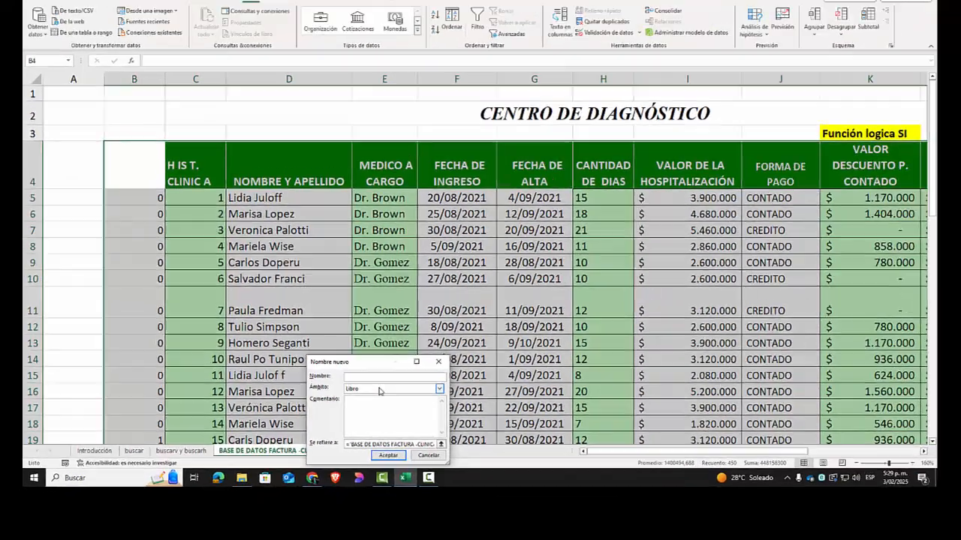
pyautogui.write('basedat')
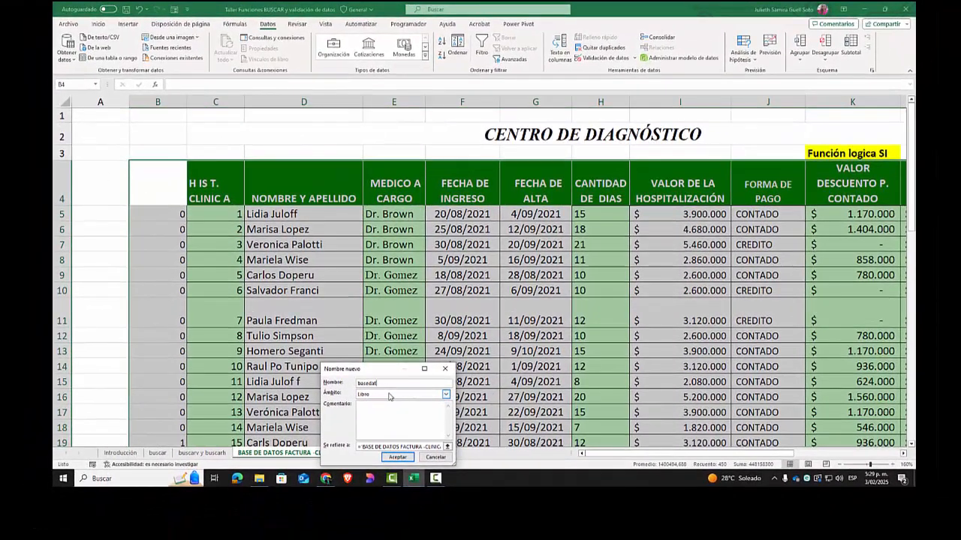
pyautogui.write('osMedicos')
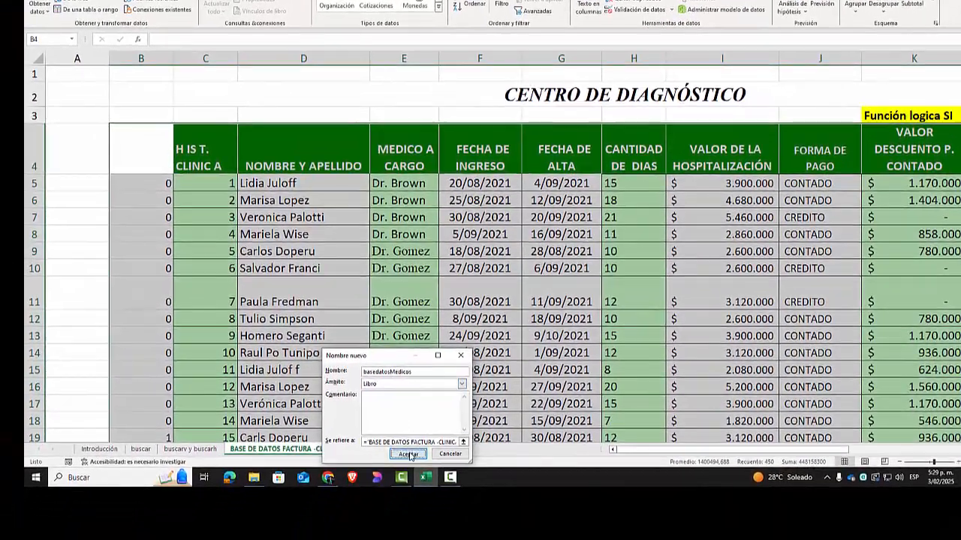
pyautogui.click(409, 455)
# Step: Write the formula =BUSCARV(C13;basedatosMedicos;D11;0) in cell D13 of the INFORME POR MEDICO sheet
pyautogui.click(367, 449)
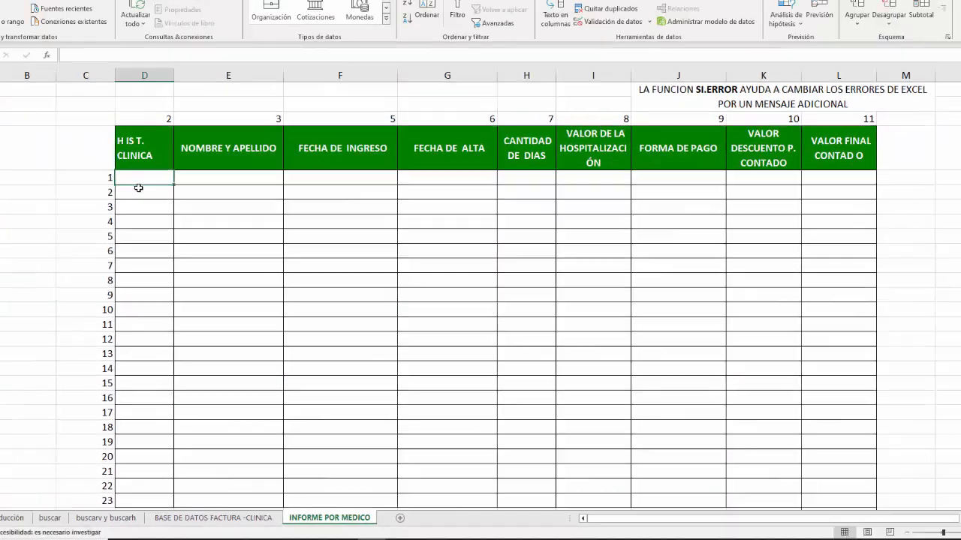
pyautogui.write('=')
pyautogui.write('bus')
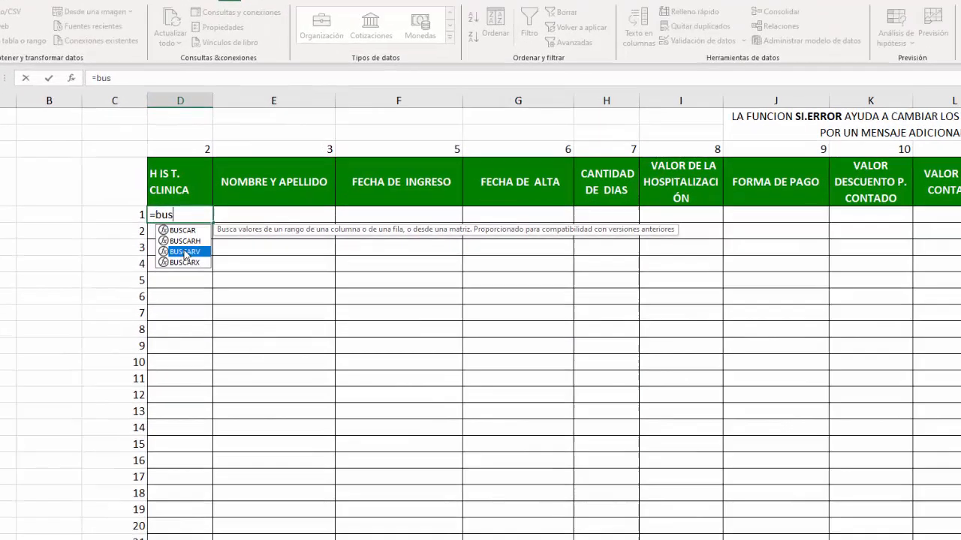
pyautogui.doubleClick(206, 263)
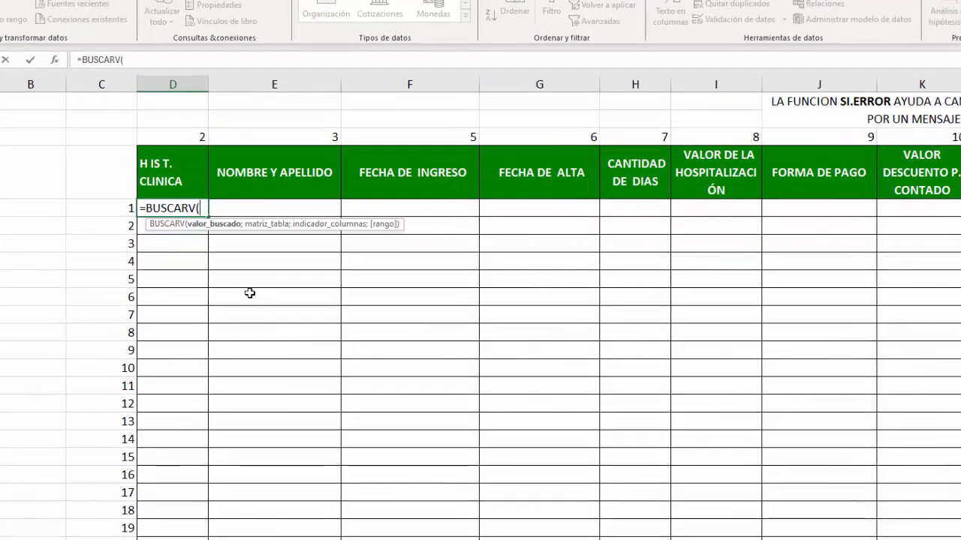
pyautogui.click(112, 207)
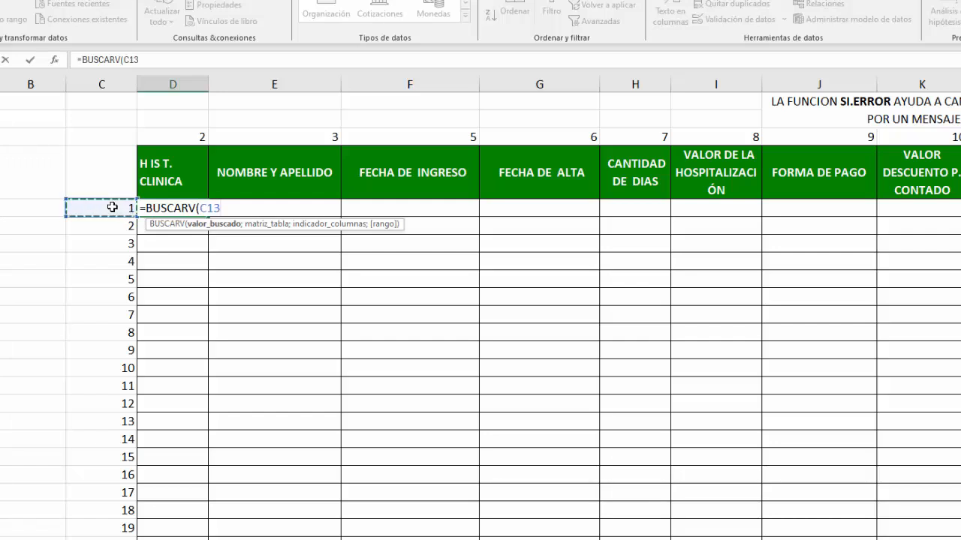
pyautogui.write(';')
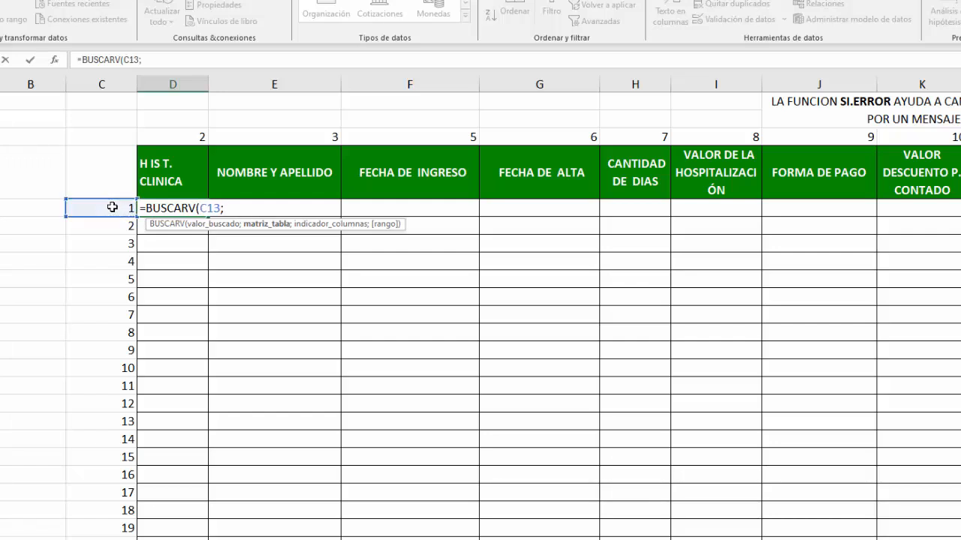
pyautogui.write('bA')
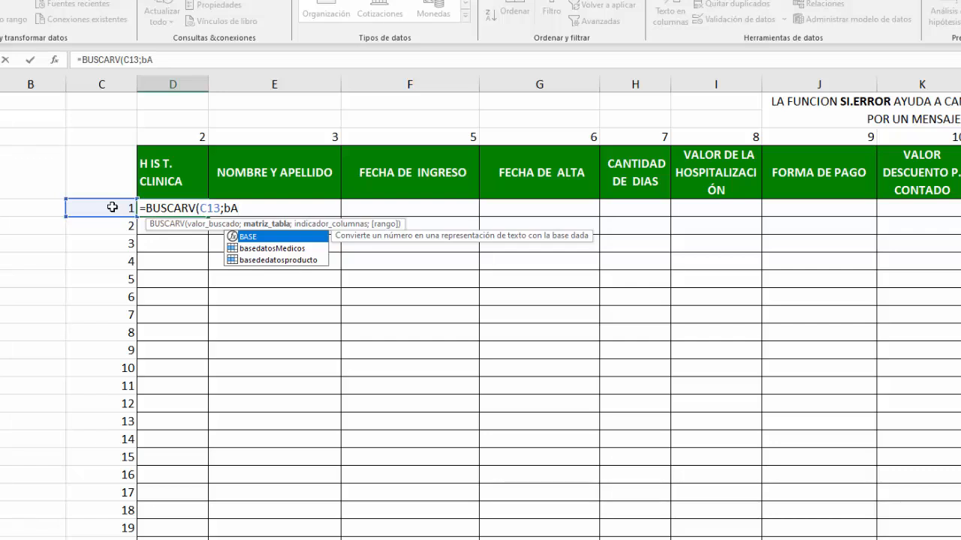
pyautogui.doubleClick(242, 249)
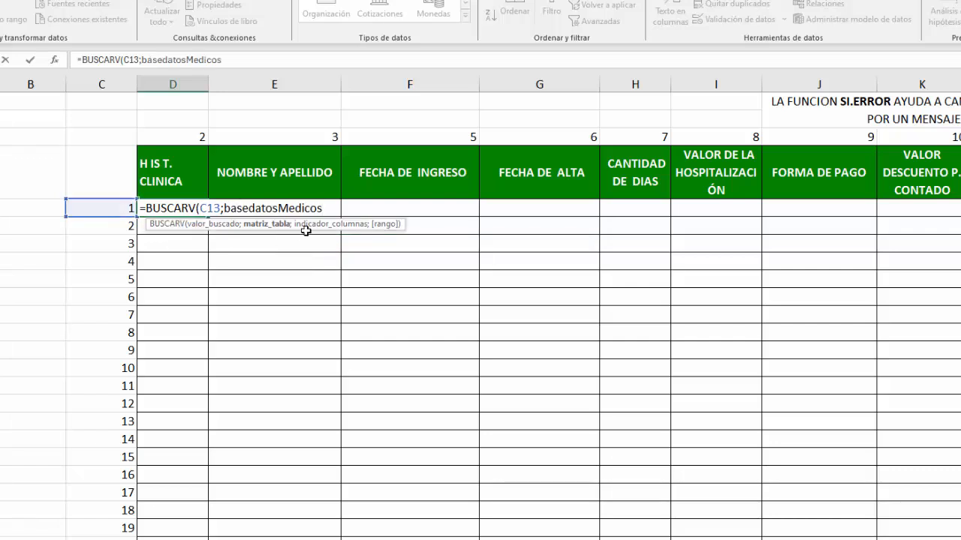
pyautogui.write(';')
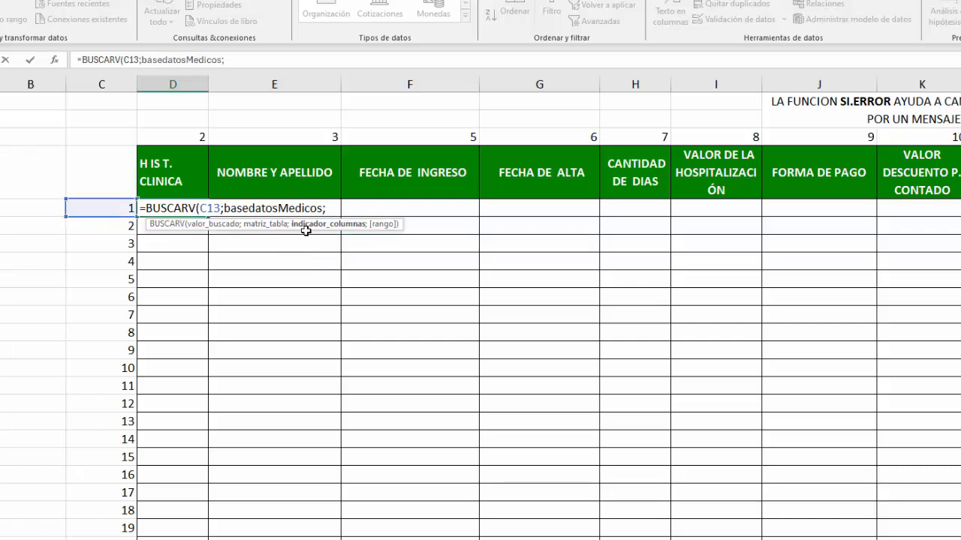
pyautogui.click(172, 133)
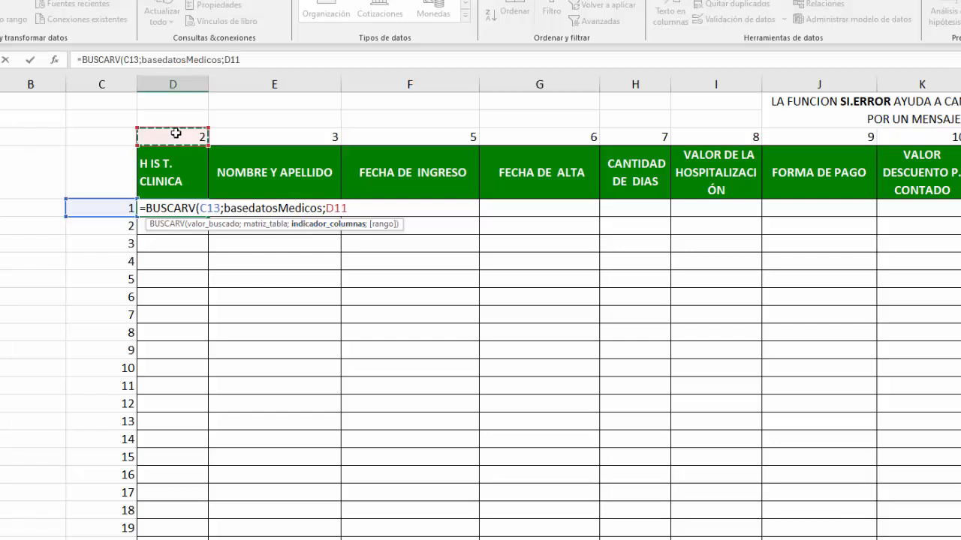
pyautogui.write(';')
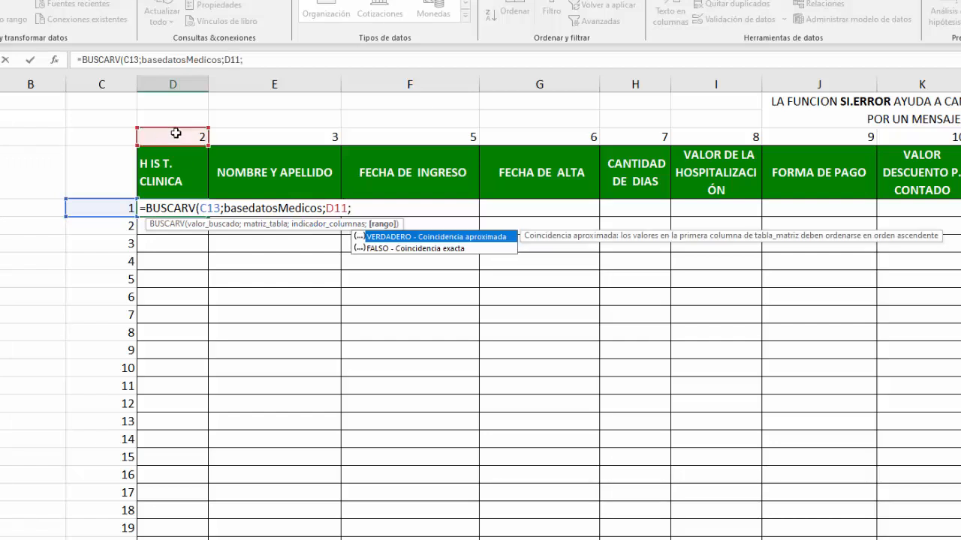
pyautogui.write('0)')
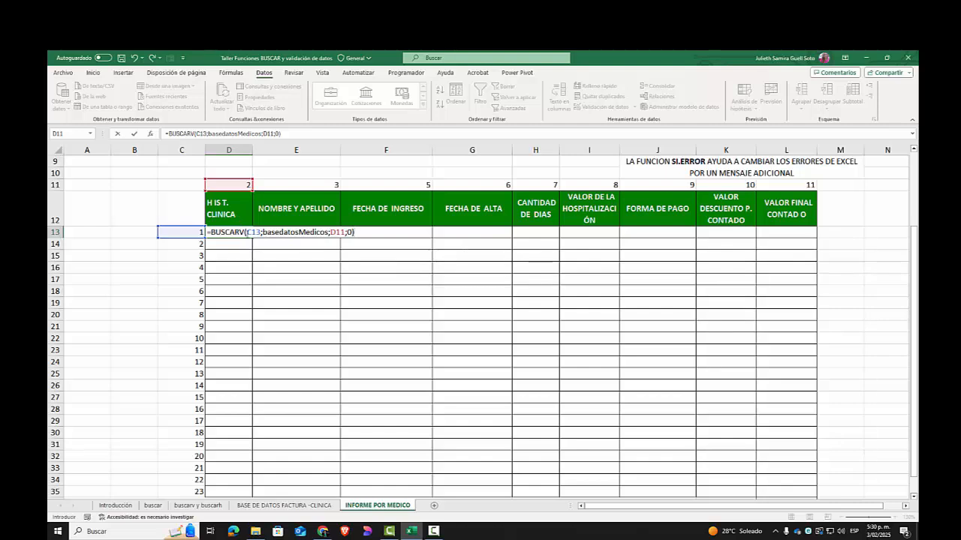
# Step: Change the references in D13's BUSCARV formula to $C13 and D$11, and fill the formula through D13:L35
pyautogui.click(246, 232)
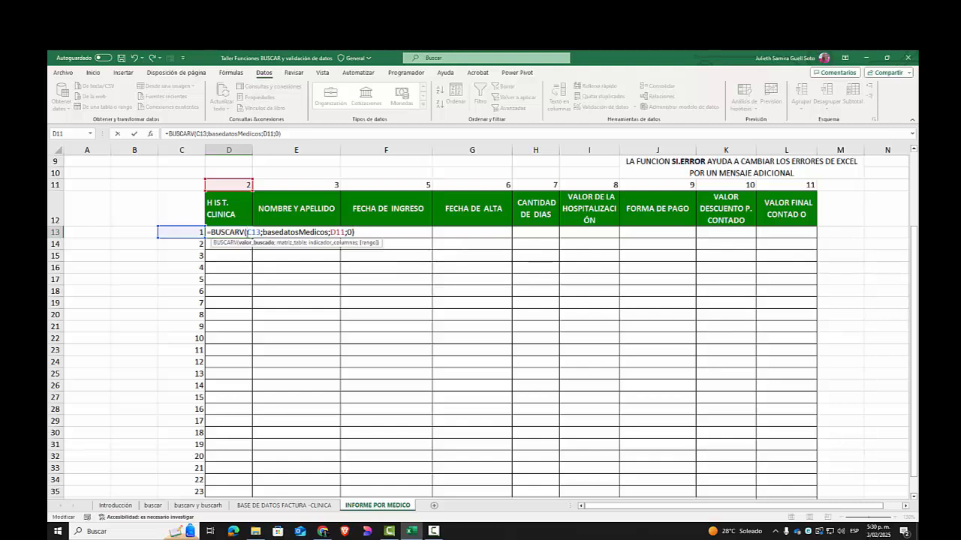
pyautogui.write('$')
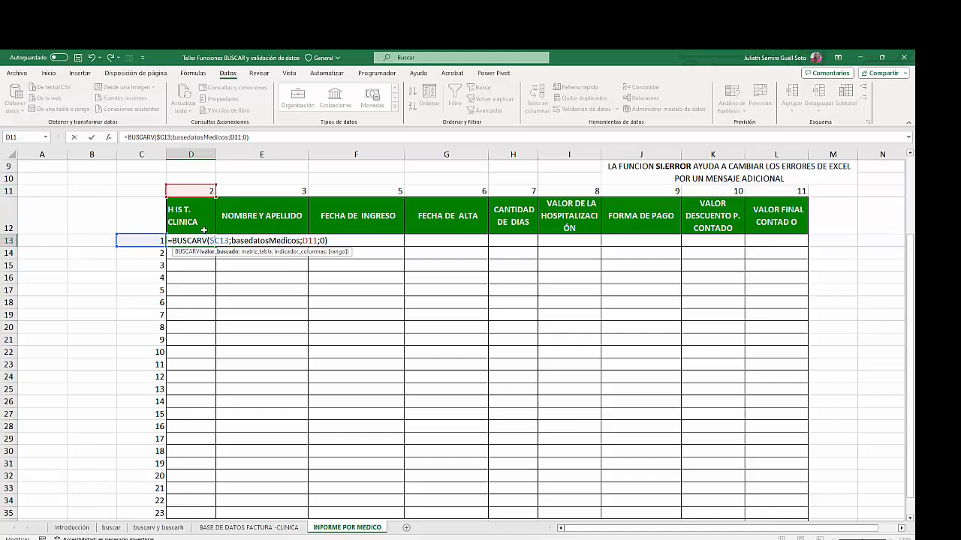
pyautogui.click(308, 240)
pyautogui.write('$')
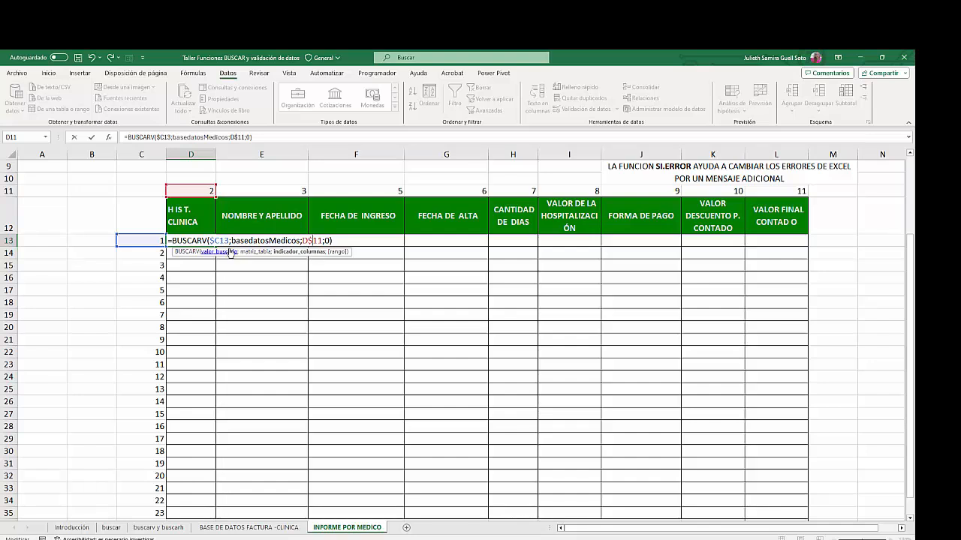
pyautogui.click(203, 240)
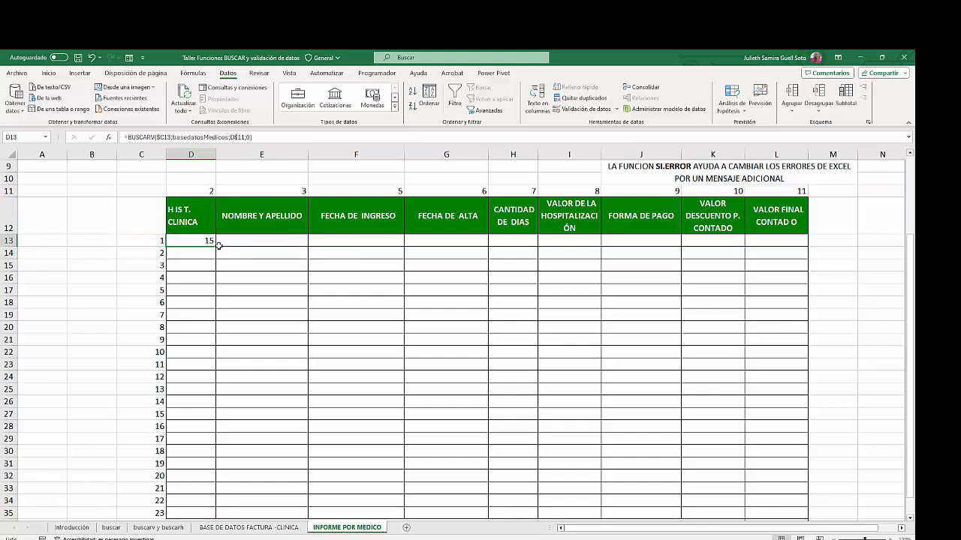
pyautogui.moveTo(216, 247); pyautogui.dragTo(813, 487)
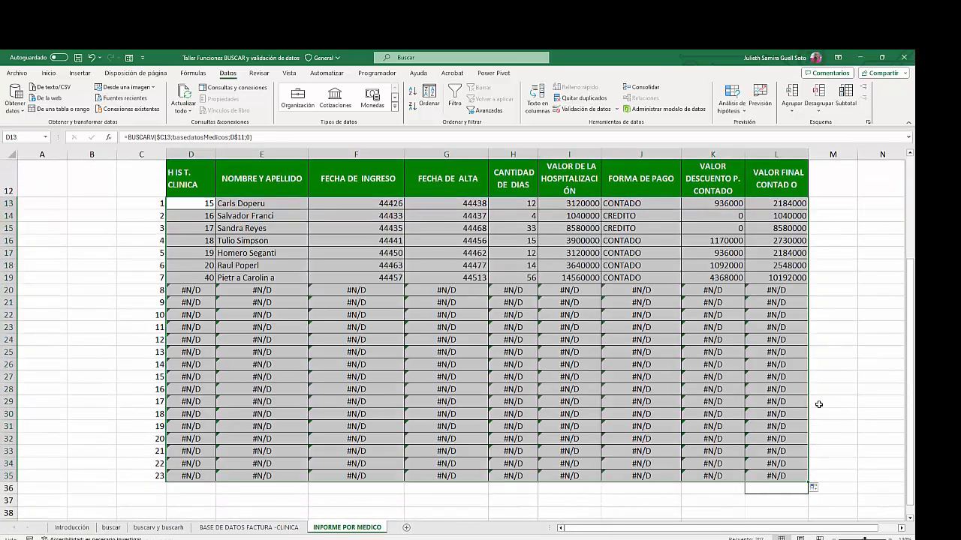
pyautogui.scroll(1, 750, 391)
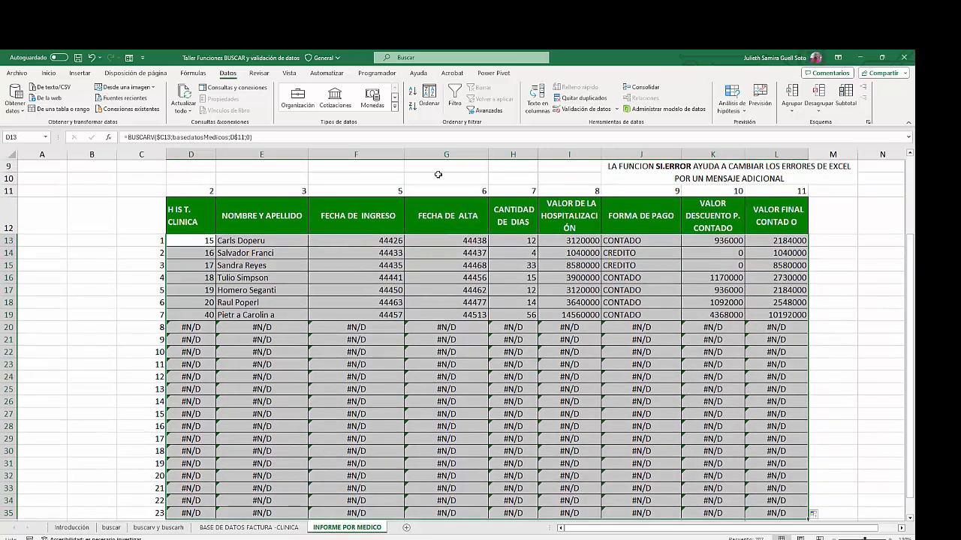
# Step: Format the FECHA DE INGRESO and FECHA DE ALTA columns, F and G, as Fecha corta
pyautogui.moveTo(375, 155); pyautogui.dragTo(428, 166)
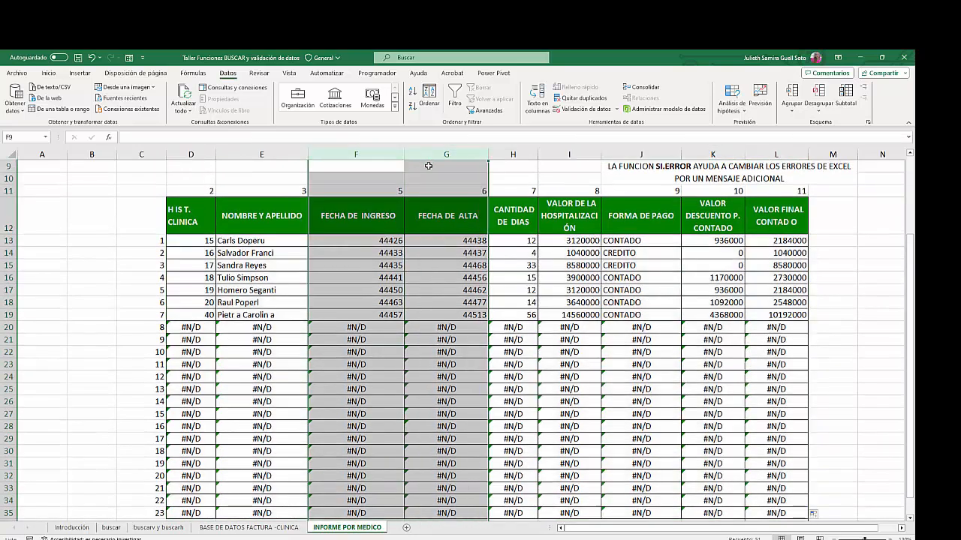
pyautogui.click(48, 73)
pyautogui.click(398, 91)
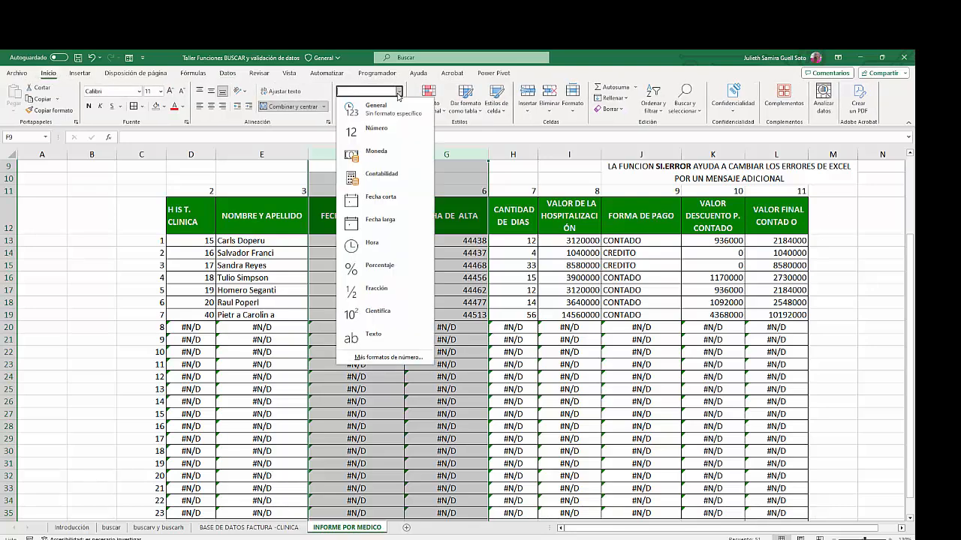
pyautogui.click(395, 204)
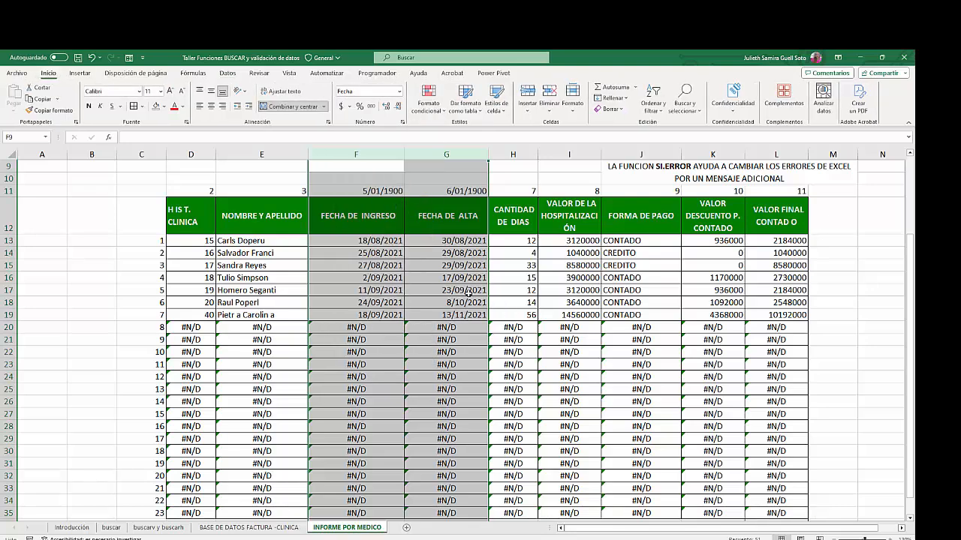
# Step: Set the column numbers in F11:G11 back to the General number format
pyautogui.moveTo(372, 190); pyautogui.dragTo(428, 188)
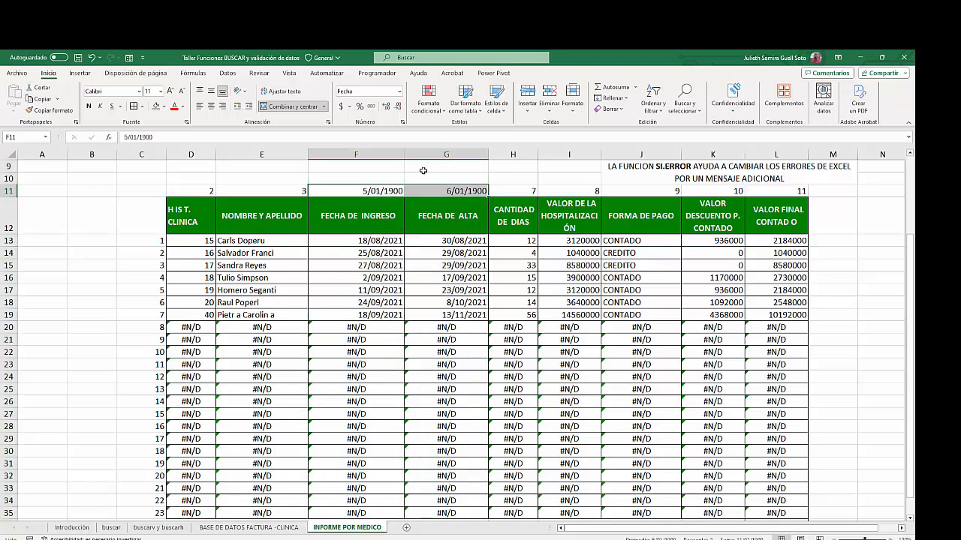
pyautogui.click(399, 93)
pyautogui.click(372, 105)
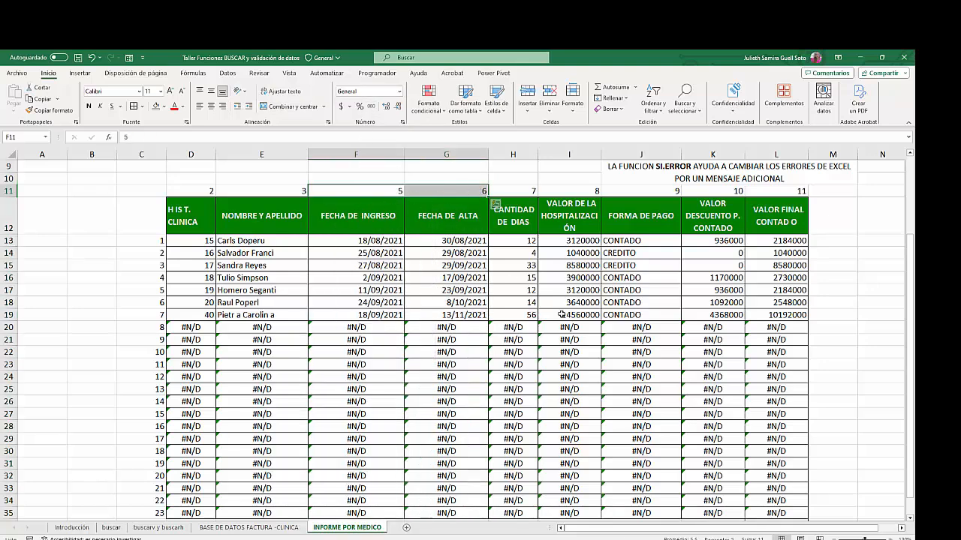
# Step: Test the report by choosing the second, first and last doctors of the list in E8 and reviewing the rows returned
pyautogui.scroll(1, 553, 315)
pyautogui.click(301, 189)
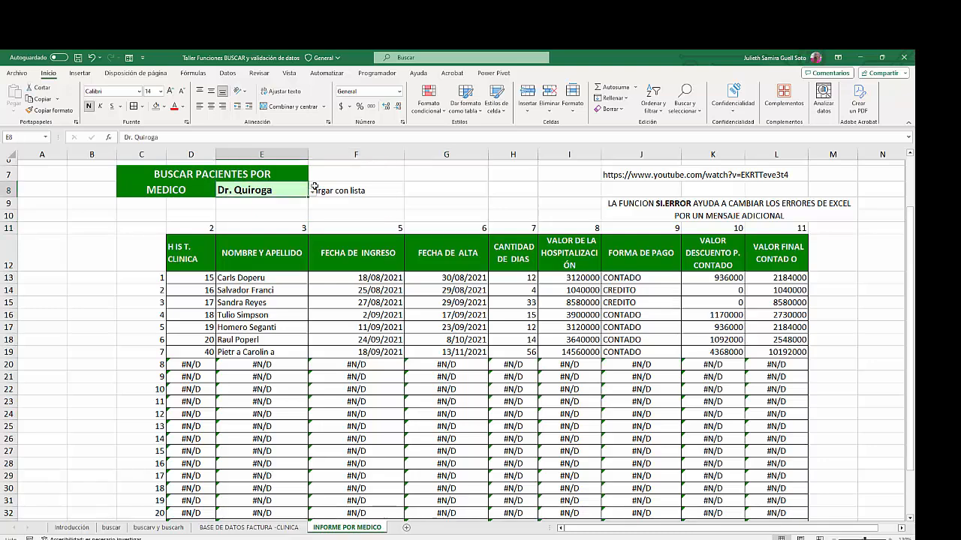
pyautogui.click(312, 191)
pyautogui.click(284, 210)
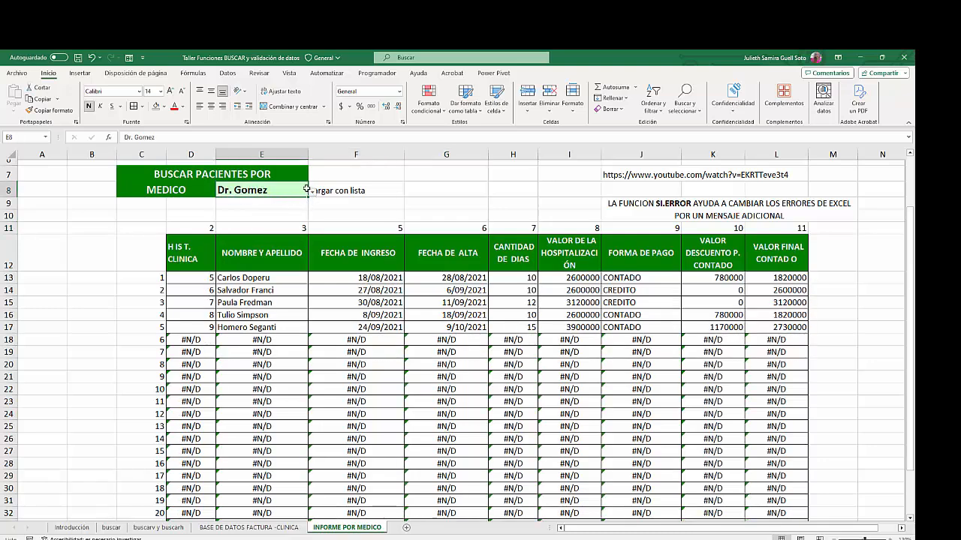
pyautogui.click(311, 195)
pyautogui.click(253, 201)
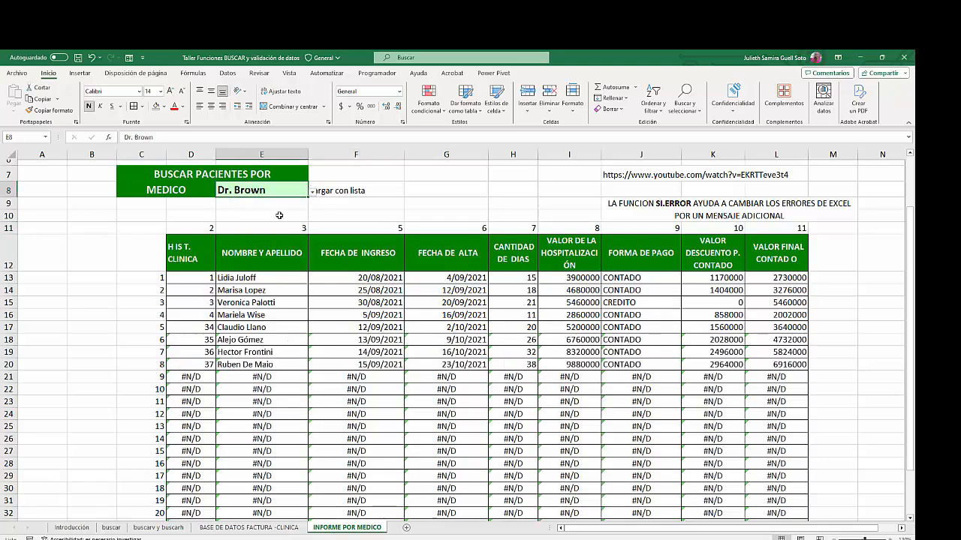
pyautogui.click(312, 192)
pyautogui.click(248, 240)
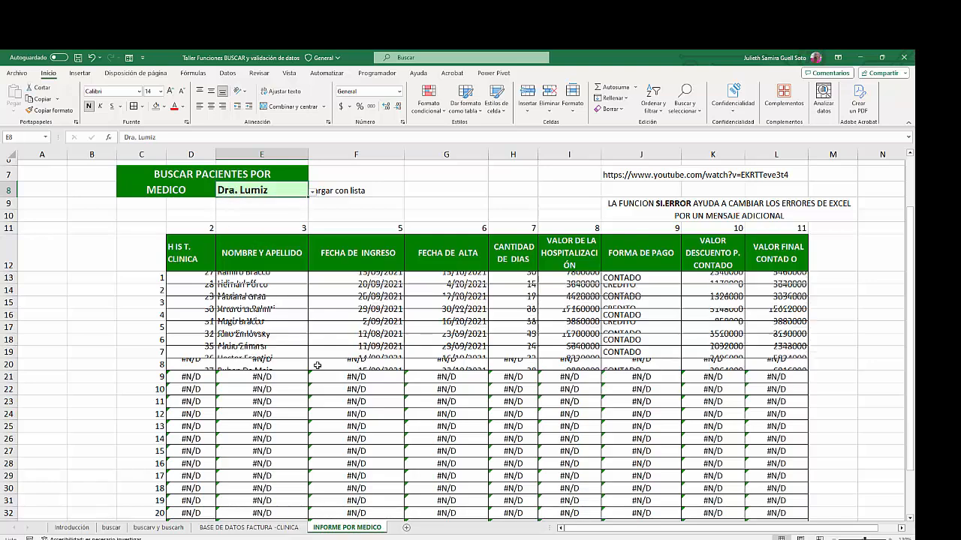
pyautogui.scroll(-1, 305, 419)
pyautogui.scroll(-1, 305, 419)
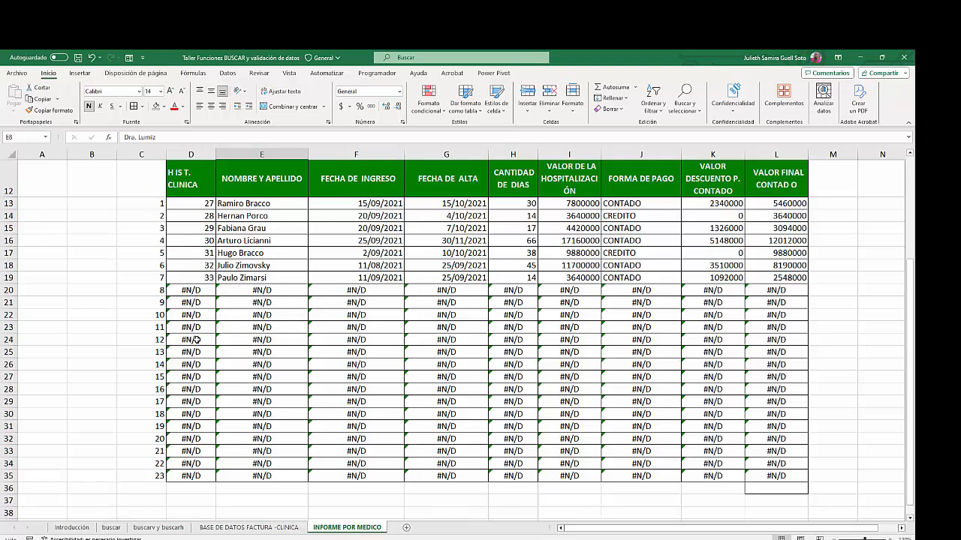
pyautogui.scroll(1, 247, 276)
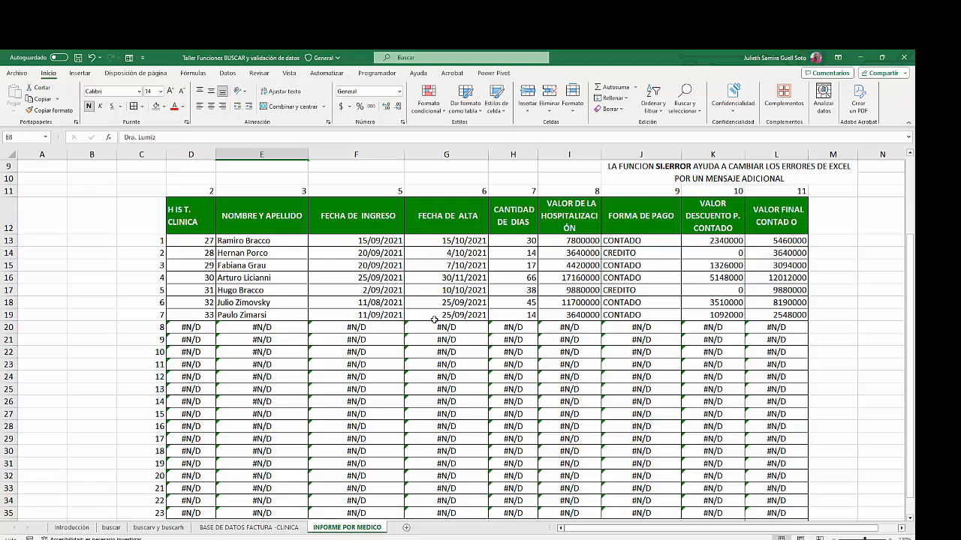
# Step: Wrap D13's formula as =SI.ERROR(BUSCARV($C13;basedatosMedicos;D$11;0);"") and fill it through D13:L35
pyautogui.click(188, 240)
pyautogui.doubleClick(188, 240)
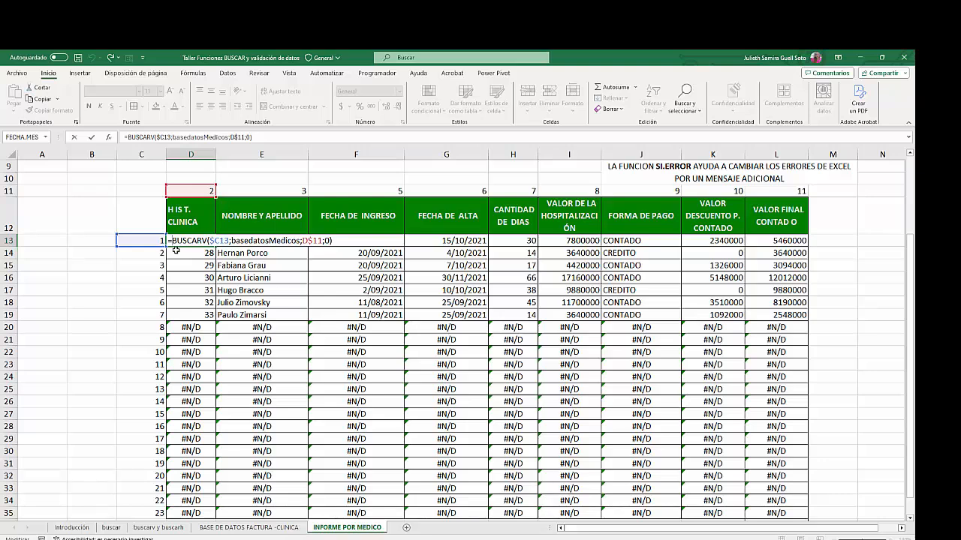
pyautogui.write('SI')
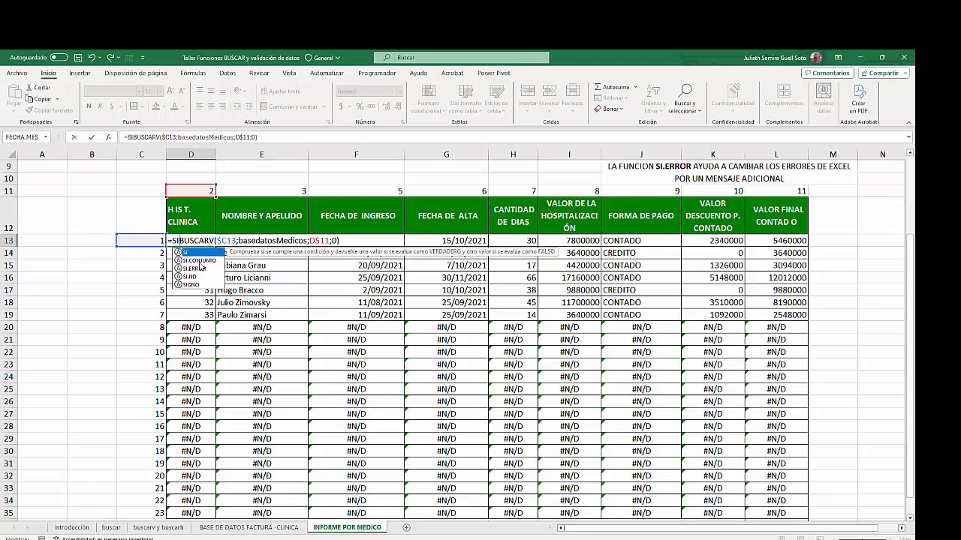
pyautogui.doubleClick(197, 268)
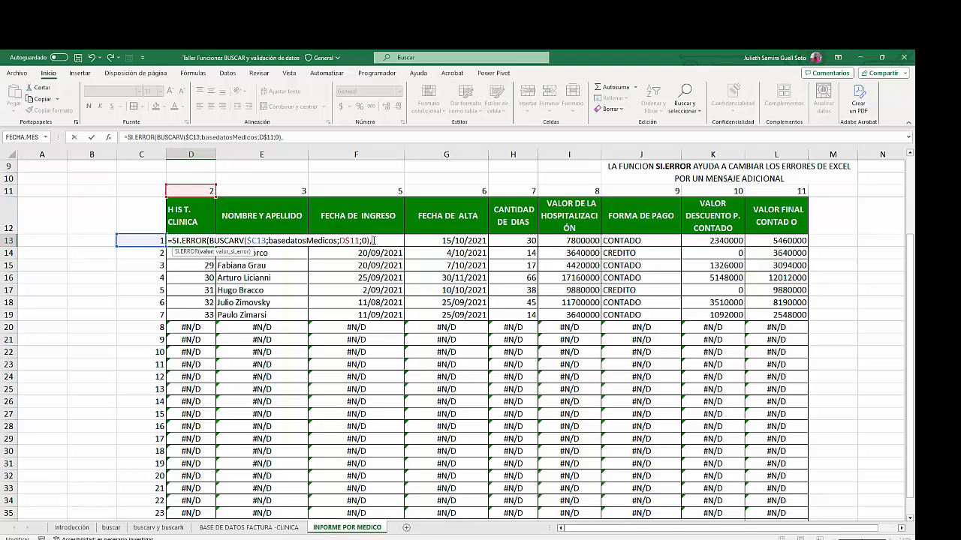
pyautogui.write('""')
pyautogui.write(')')
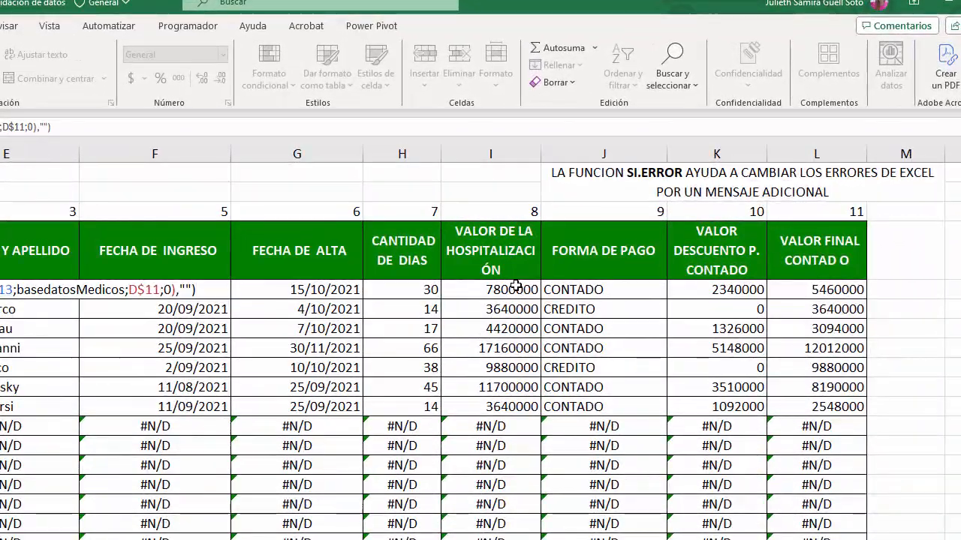
pyautogui.press('Return')
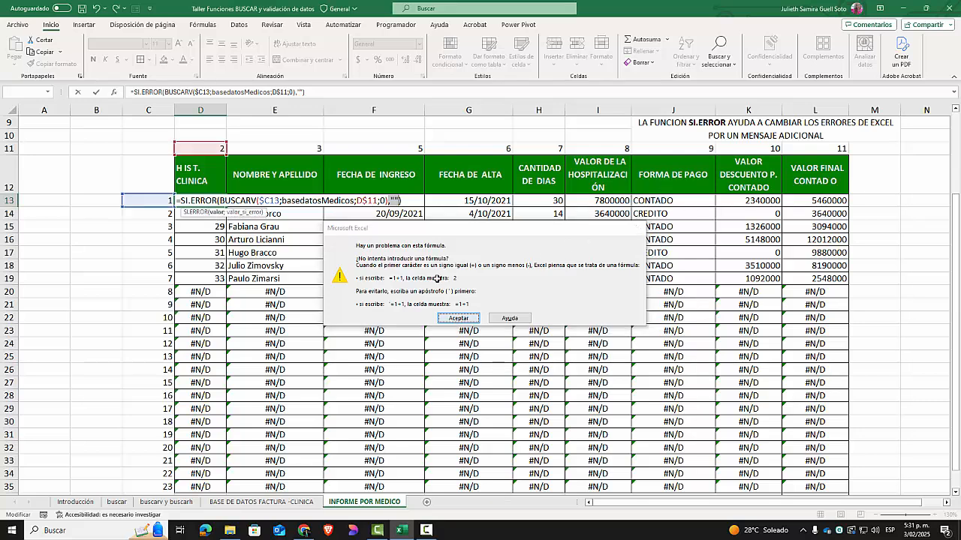
pyautogui.click(457, 318)
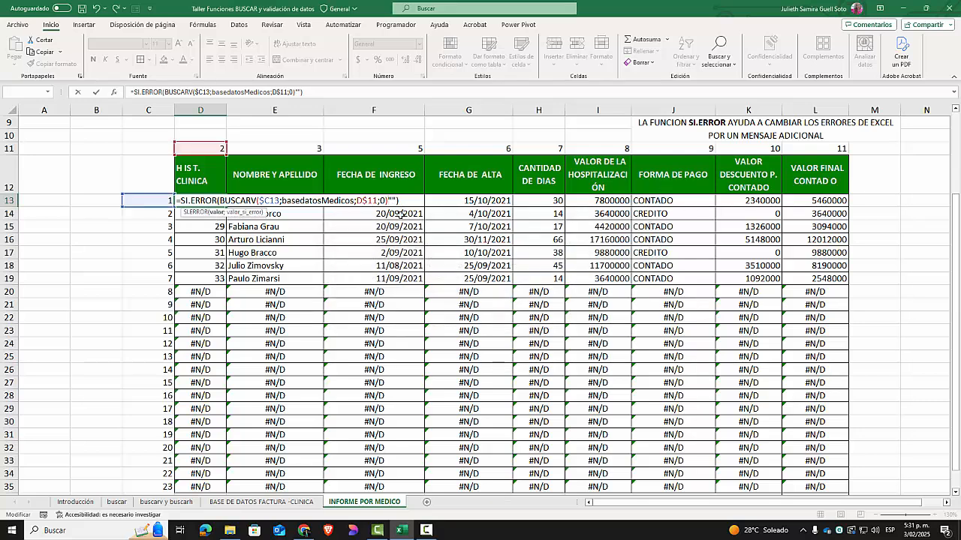
pyautogui.write(';')
pyautogui.press('Return')
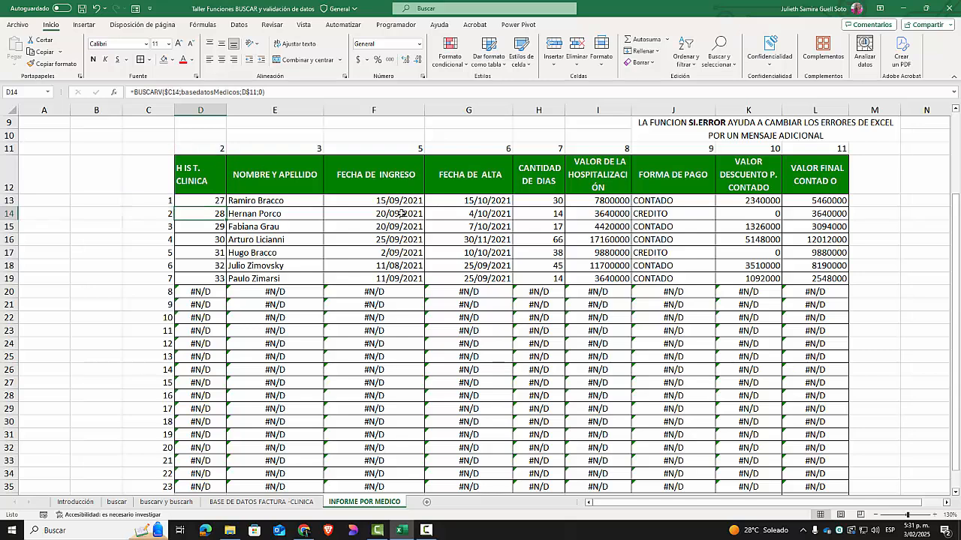
pyautogui.click(187, 201)
pyautogui.moveTo(226, 207); pyautogui.dragTo(835, 454)
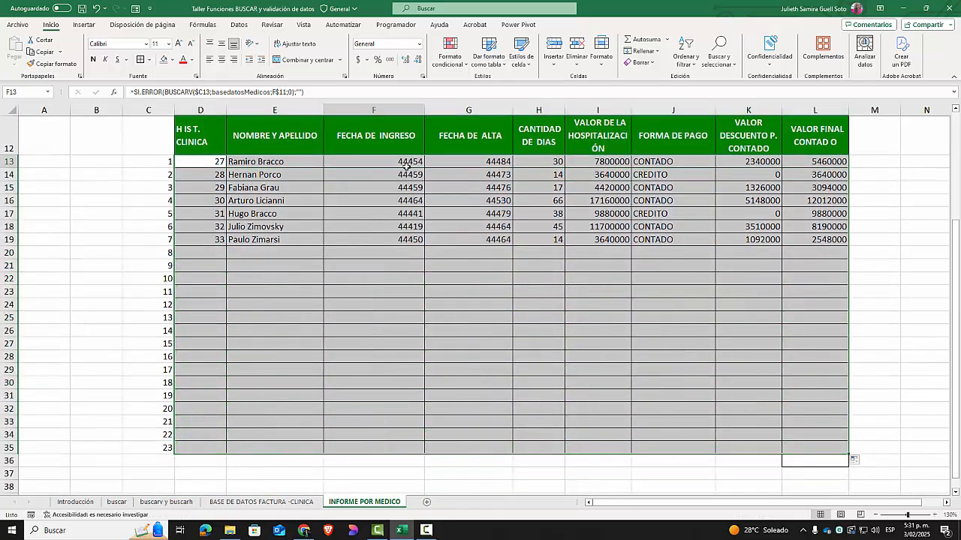
# Step: Format the admission and discharge dates in F13:G35 as Fecha corta
pyautogui.moveTo(373, 161); pyautogui.dragTo(472, 443)
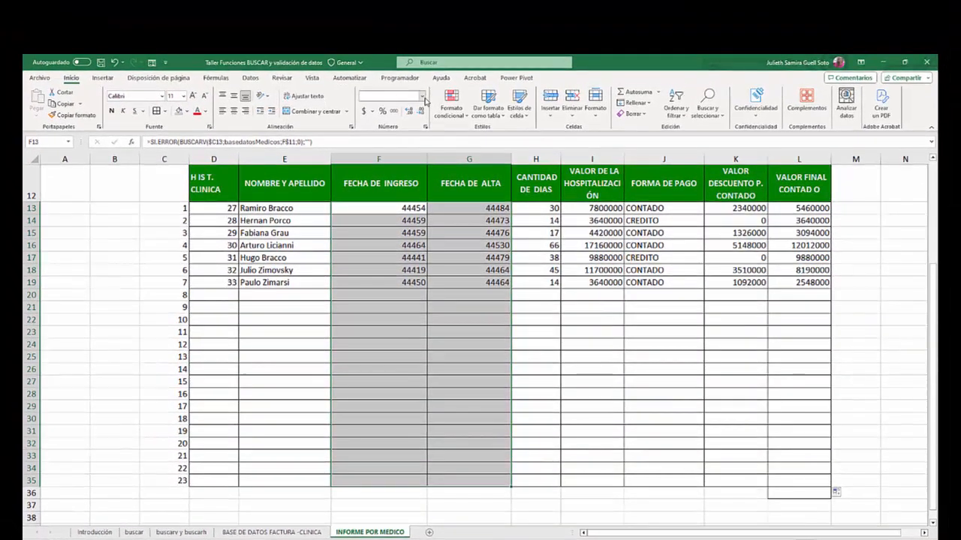
pyautogui.click(419, 44)
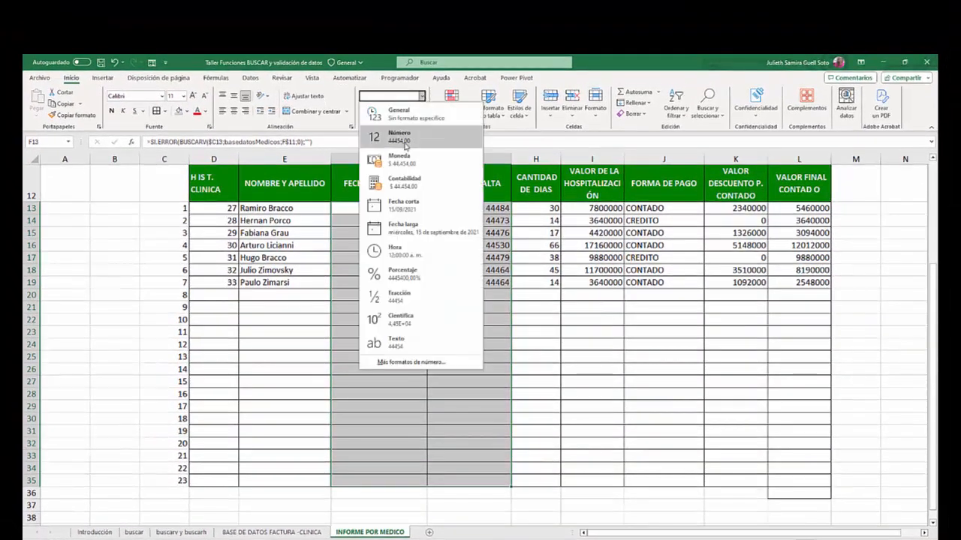
pyautogui.click(404, 205)
# Step: Apply the accounting currency format without decimals to the discount and final values in K13:L36
pyautogui.moveTo(741, 209); pyautogui.dragTo(798, 492)
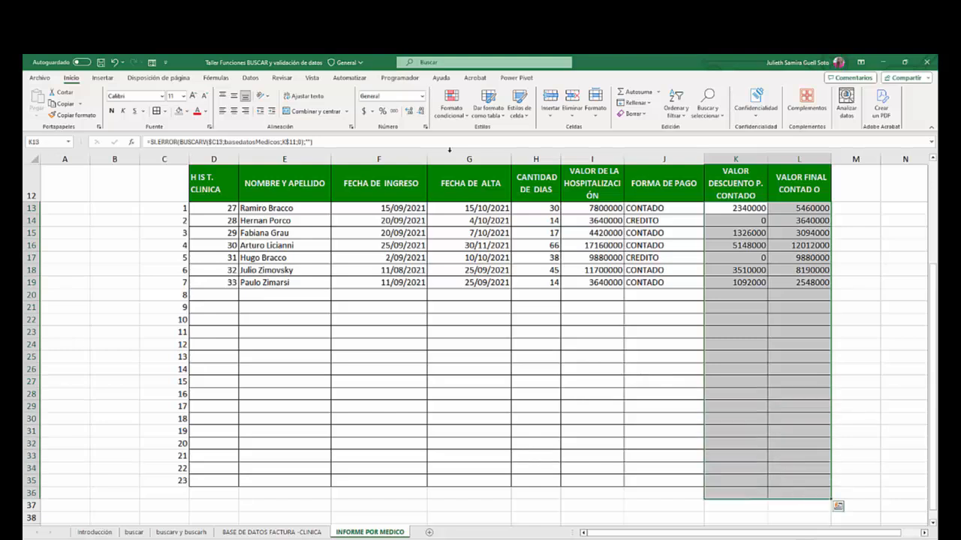
pyautogui.click(365, 111)
pyautogui.click(421, 111)
pyautogui.click(421, 111)
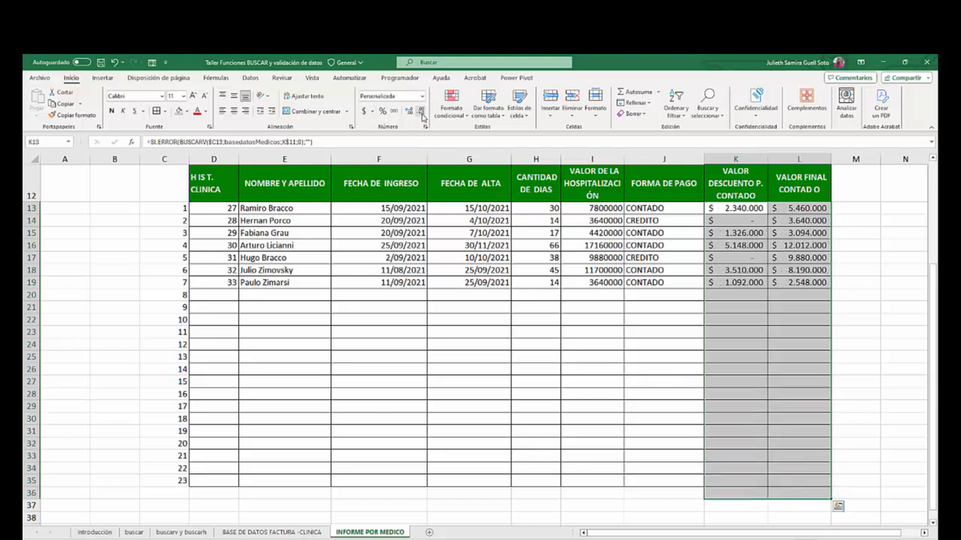
# Step: Total the VALOR FINAL CONTADO column in L36 with =SUMA(L13:L35)
pyautogui.click(786, 493)
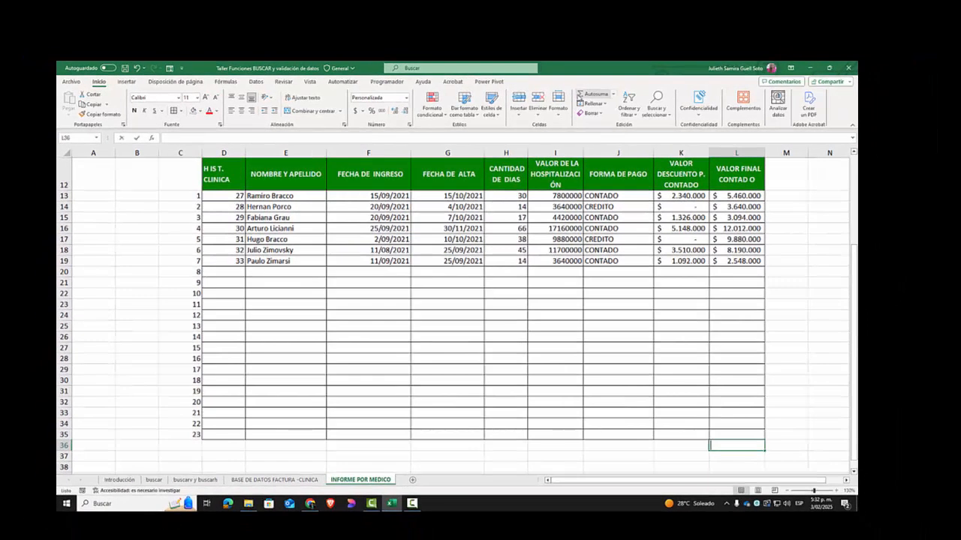
pyautogui.click(638, 93)
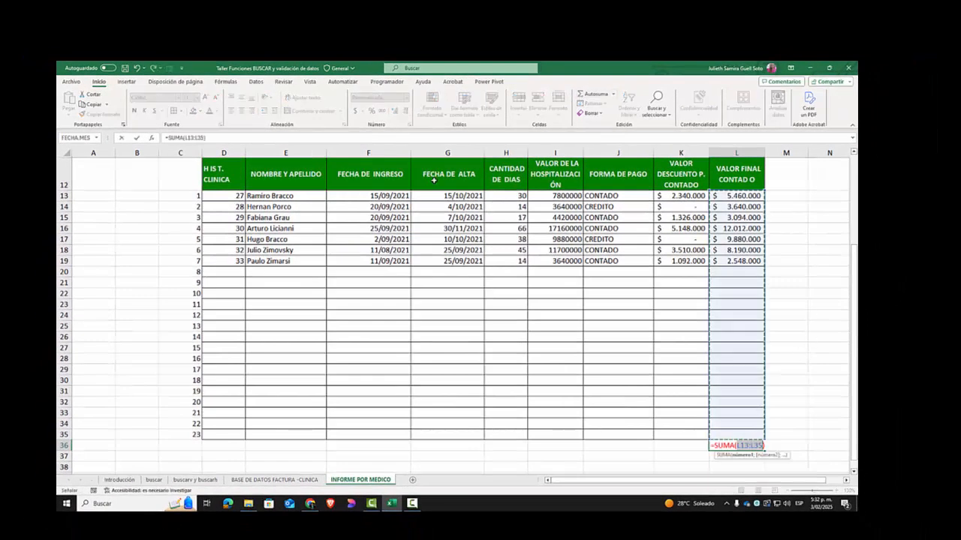
pyautogui.press('Return')
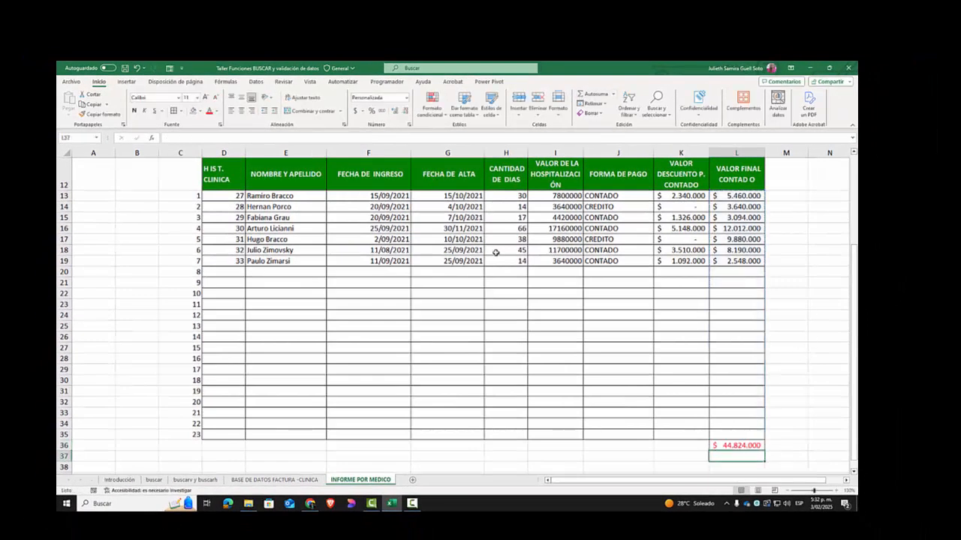
# Step: Choose the first doctor of the list in E8 and select the total in L36 to check it
pyautogui.scroll(2, 495, 252)
pyautogui.click(315, 185)
pyautogui.click(330, 185)
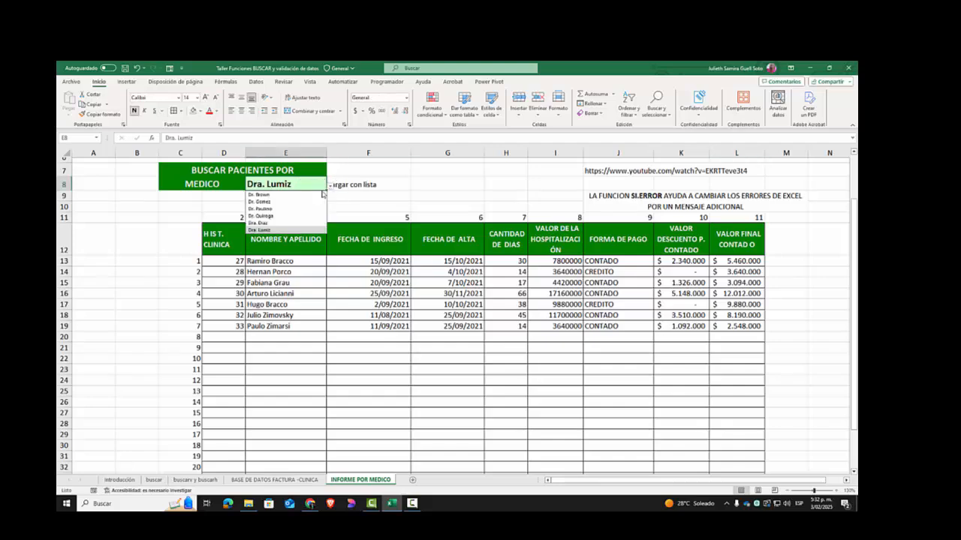
pyautogui.click(263, 194)
pyautogui.scroll(-2, 743, 390)
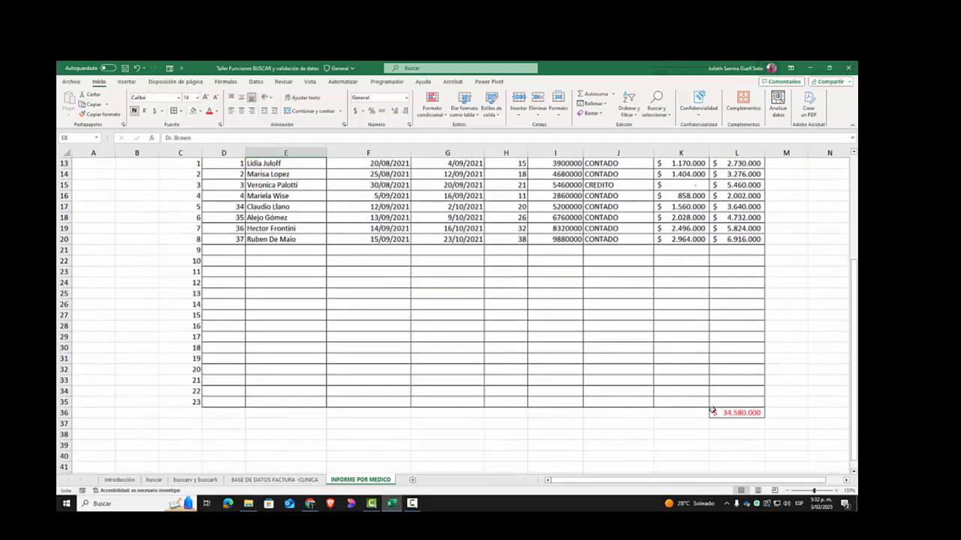
pyautogui.click(735, 412)
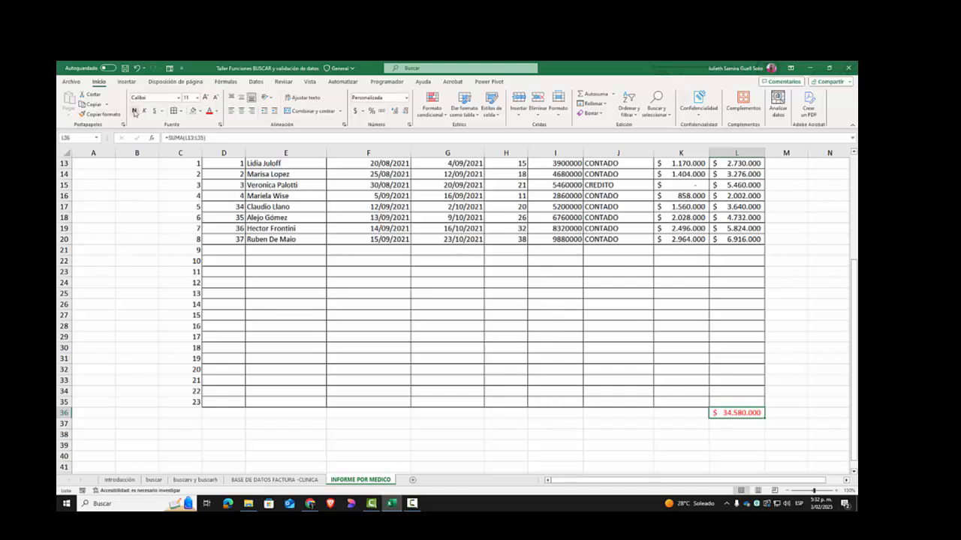
# Step: Make the total in L36 bold at 14 points and widen column L to fit it
pyautogui.click(206, 98)
pyautogui.click(207, 98)
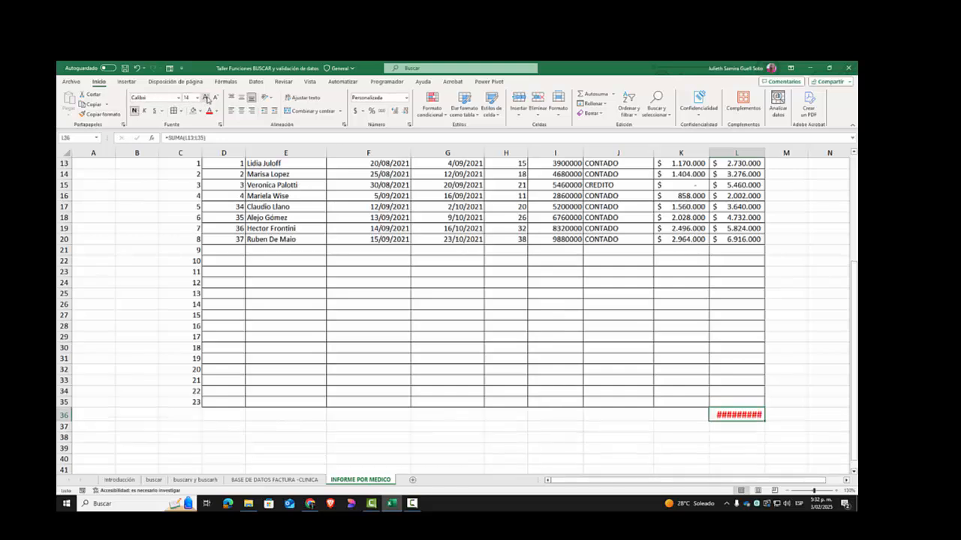
pyautogui.doubleClick(764, 149)
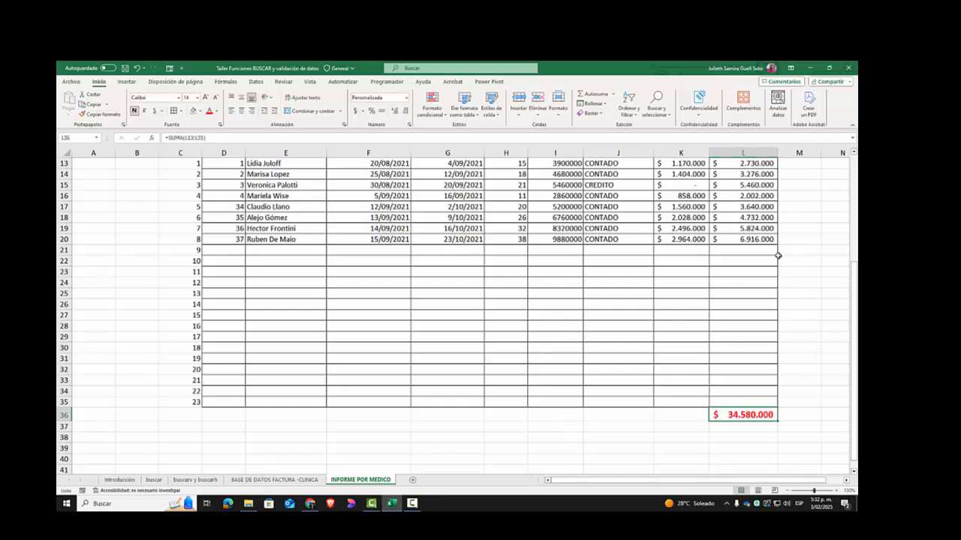
# Step: Choose the fourth doctor of the list in E8 to test the report
pyautogui.scroll(3, 279, 164)
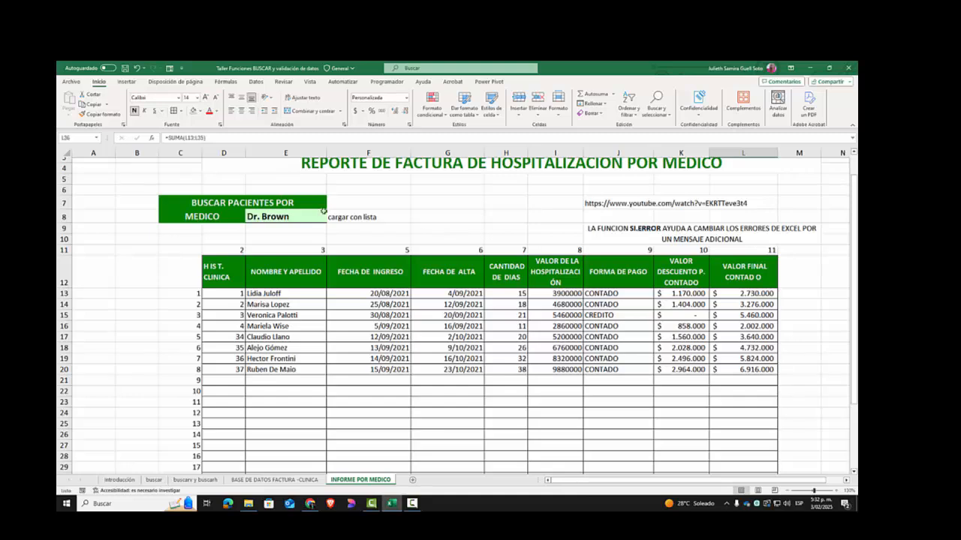
pyautogui.click(323, 215)
pyautogui.click(328, 219)
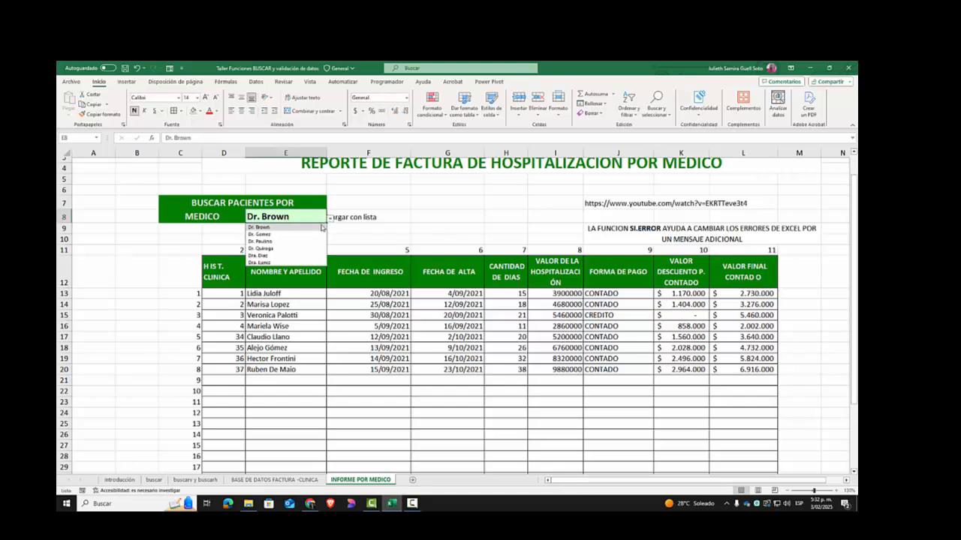
pyautogui.click(278, 251)
# Step: Hide the helper numbers of the report by hiding row 11 and column C
pyautogui.click(64, 250)
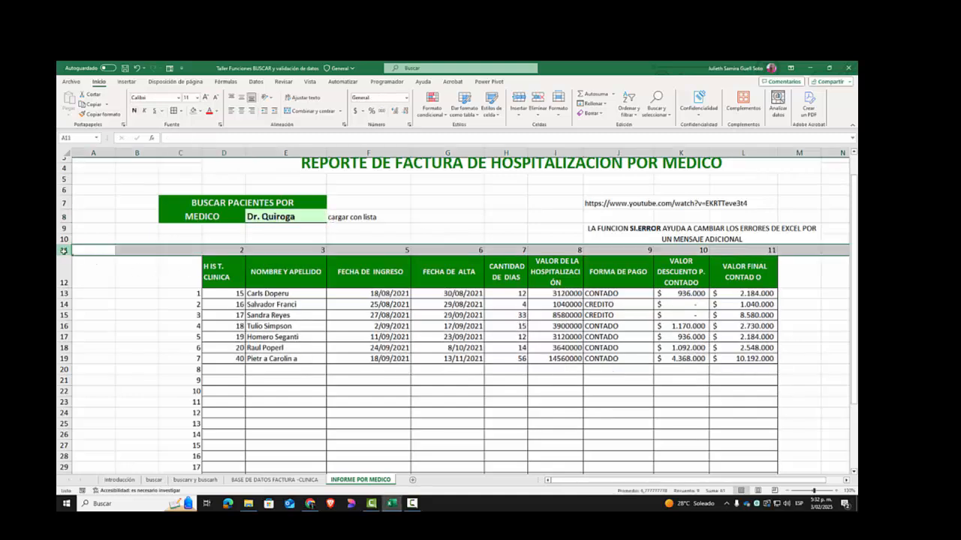
pyautogui.rightClick(64, 251)
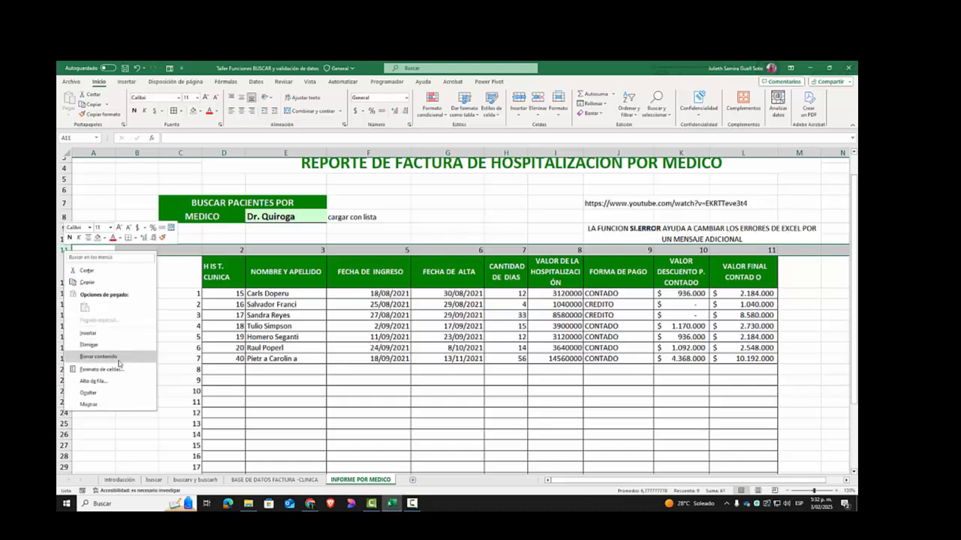
pyautogui.click(106, 393)
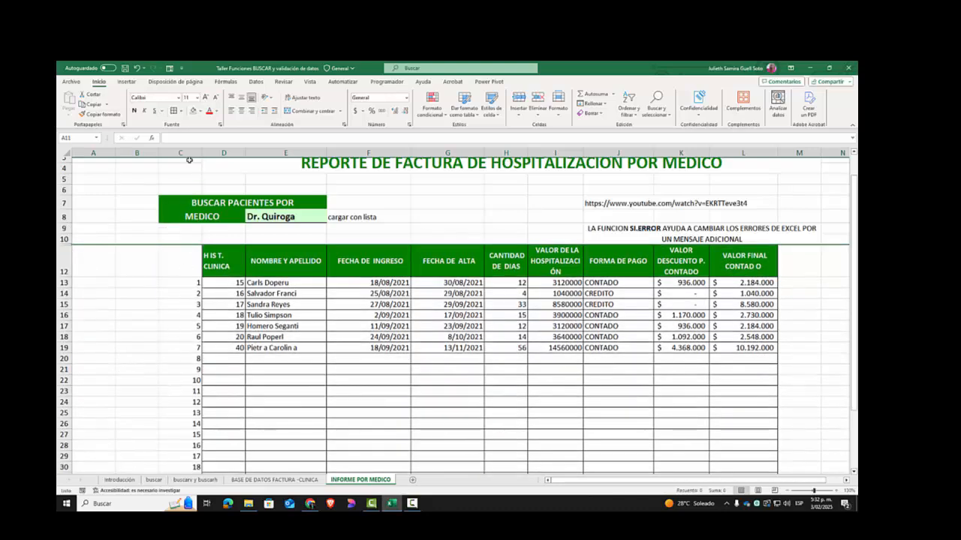
pyautogui.click(188, 154)
pyautogui.rightClick(183, 156)
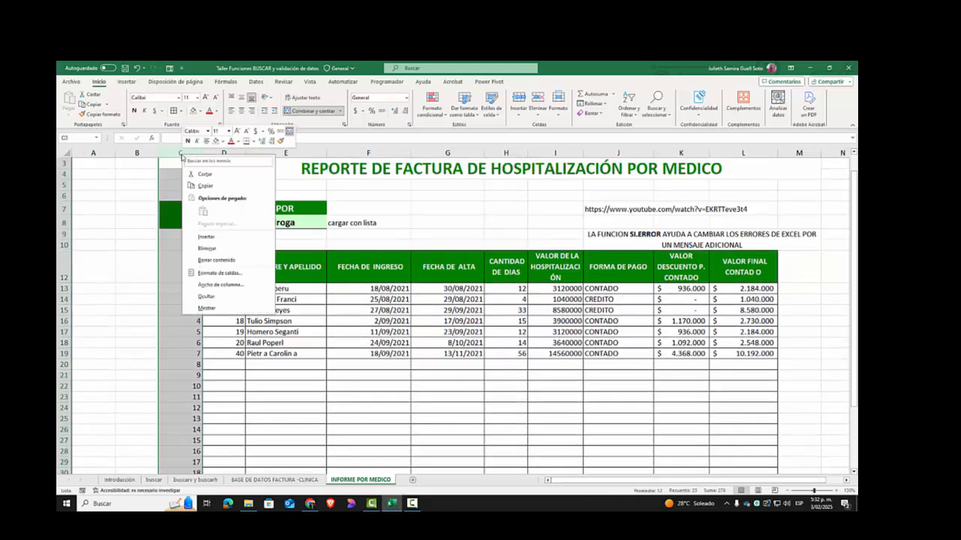
pyautogui.click(206, 297)
# Step: Hide the helper column B on the BASE DE DATOS FACTURA -CLINICA sheet
pyautogui.click(277, 479)
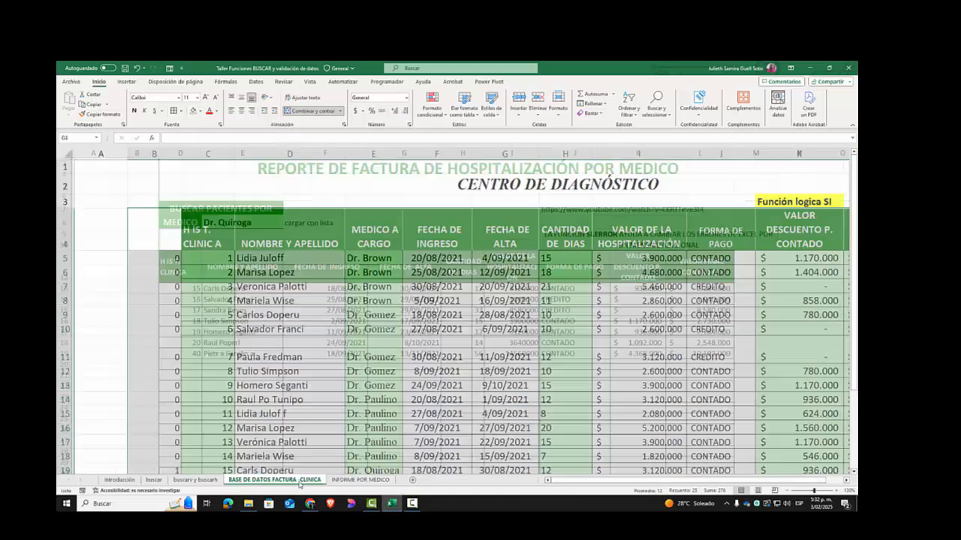
pyautogui.click(153, 154)
pyautogui.rightClick(154, 156)
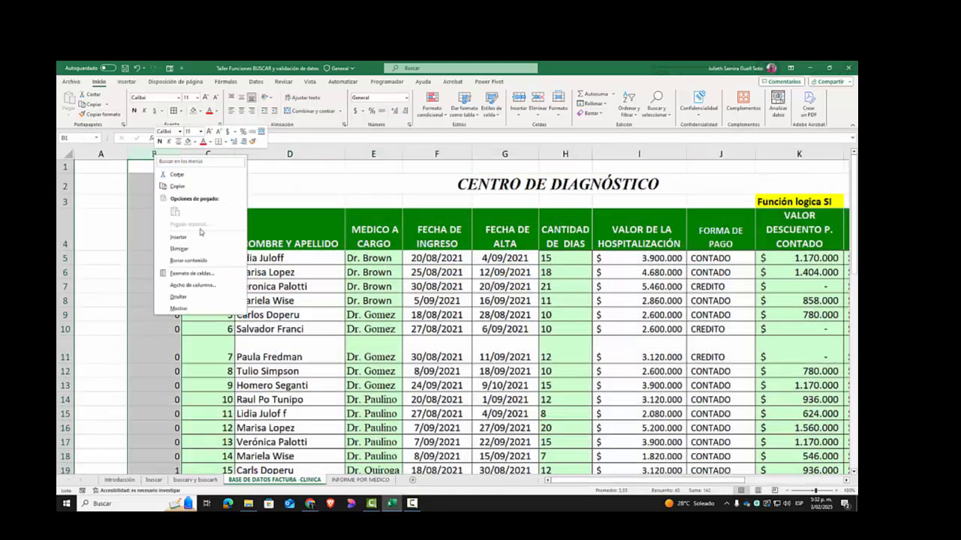
pyautogui.click(190, 299)
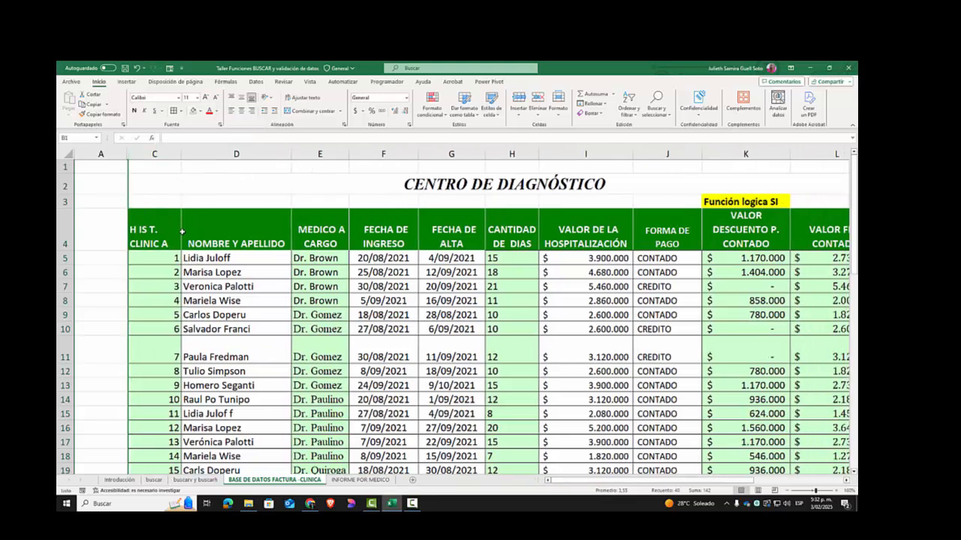
# Step: Test the INFORME POR MEDICO report by choosing the second and the last doctor of the list in E8
pyautogui.click(363, 480)
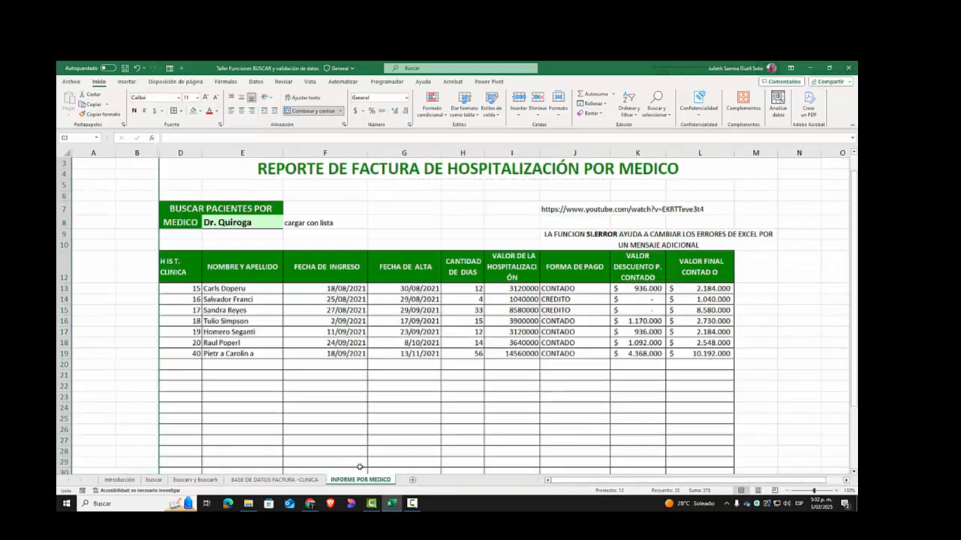
pyautogui.click(290, 224)
pyautogui.click(248, 239)
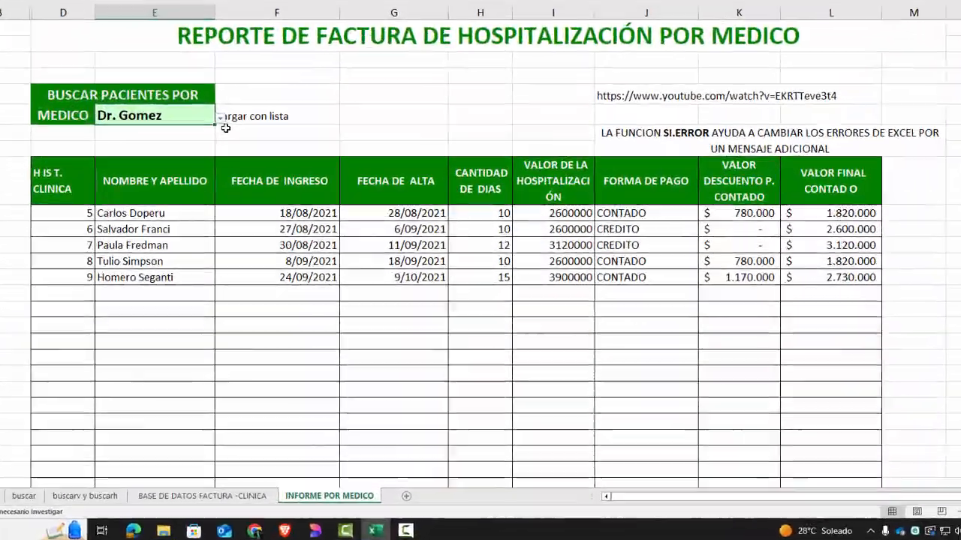
pyautogui.click(220, 119)
pyautogui.click(139, 184)
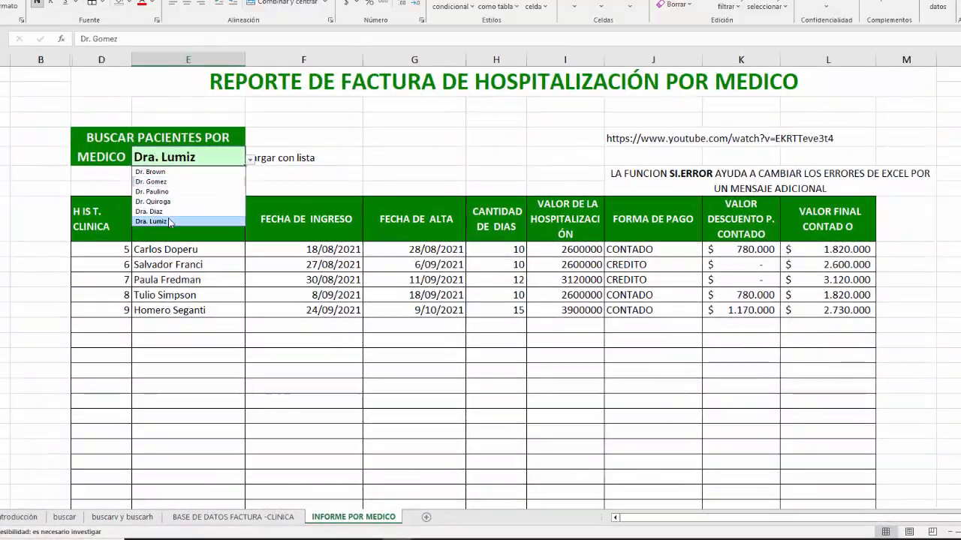